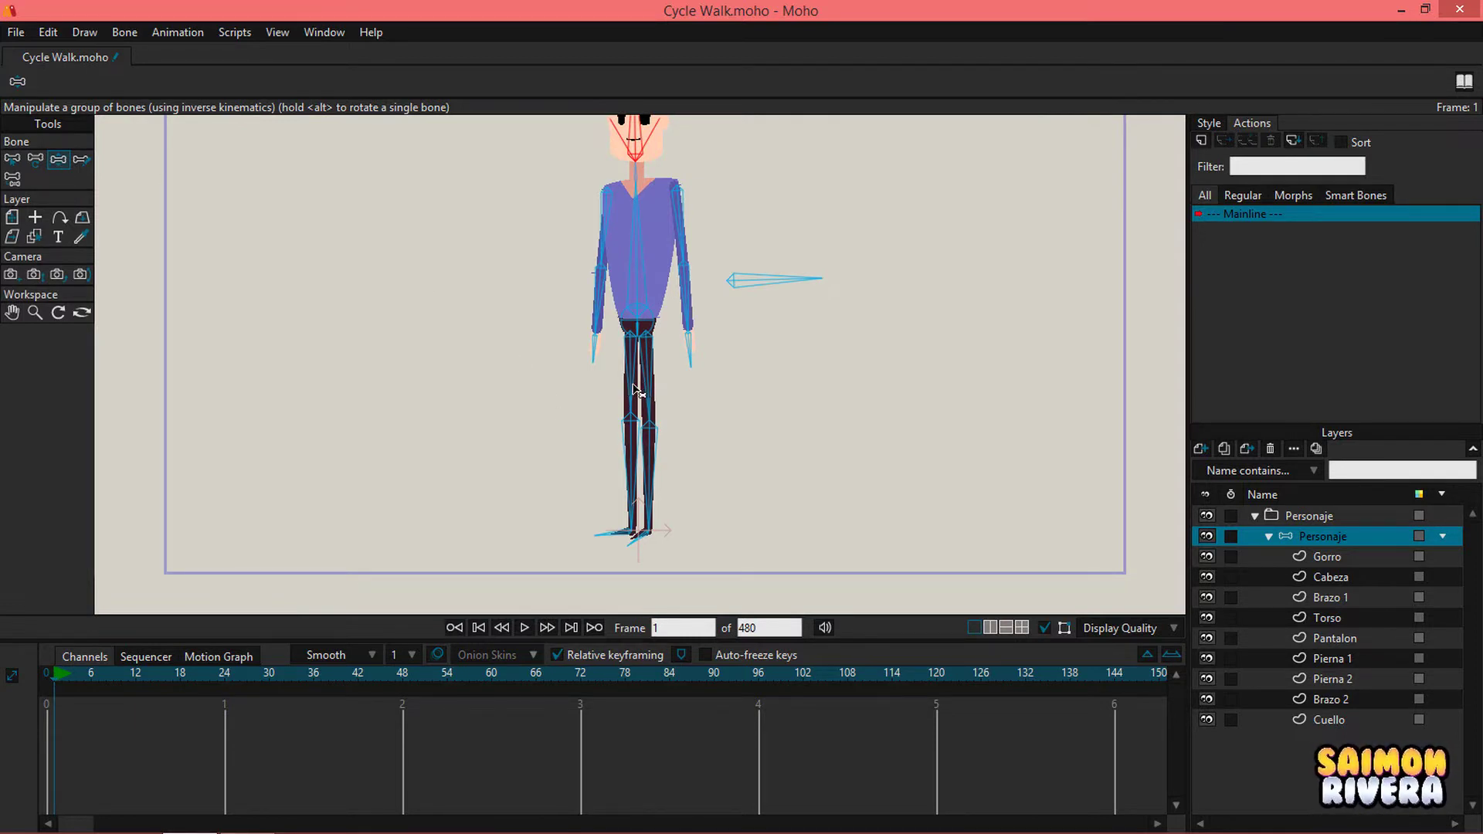
# Step: Pose the legs in an open stride at frame 1, one forward and one back, and angle both feet
pyautogui.moveTo(640, 390); pyautogui.dragTo(595, 432)
pyautogui.moveTo(527, 511); pyautogui.dragTo(531, 516)
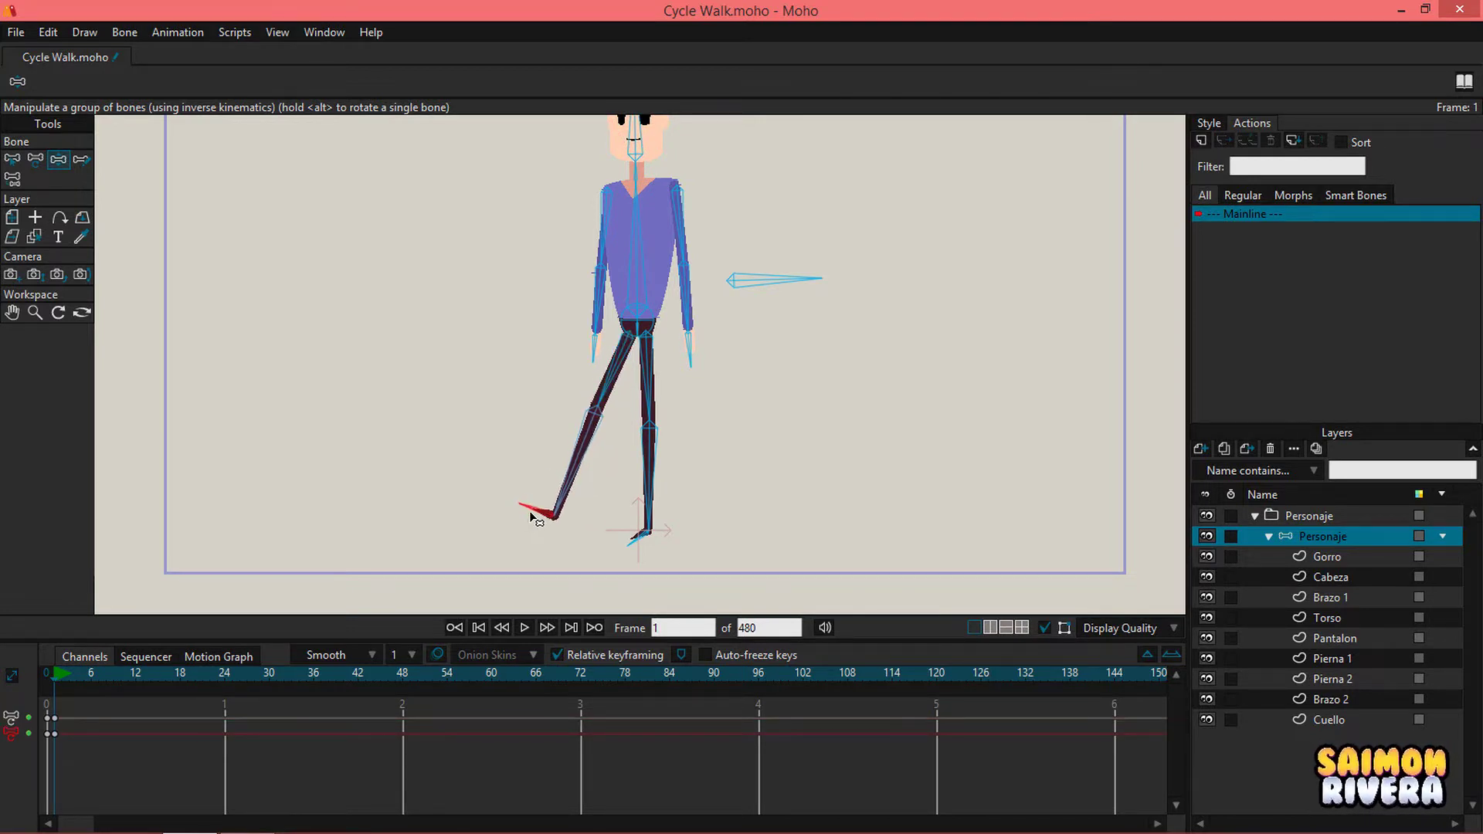
pyautogui.moveTo(640, 394); pyautogui.dragTo(682, 410)
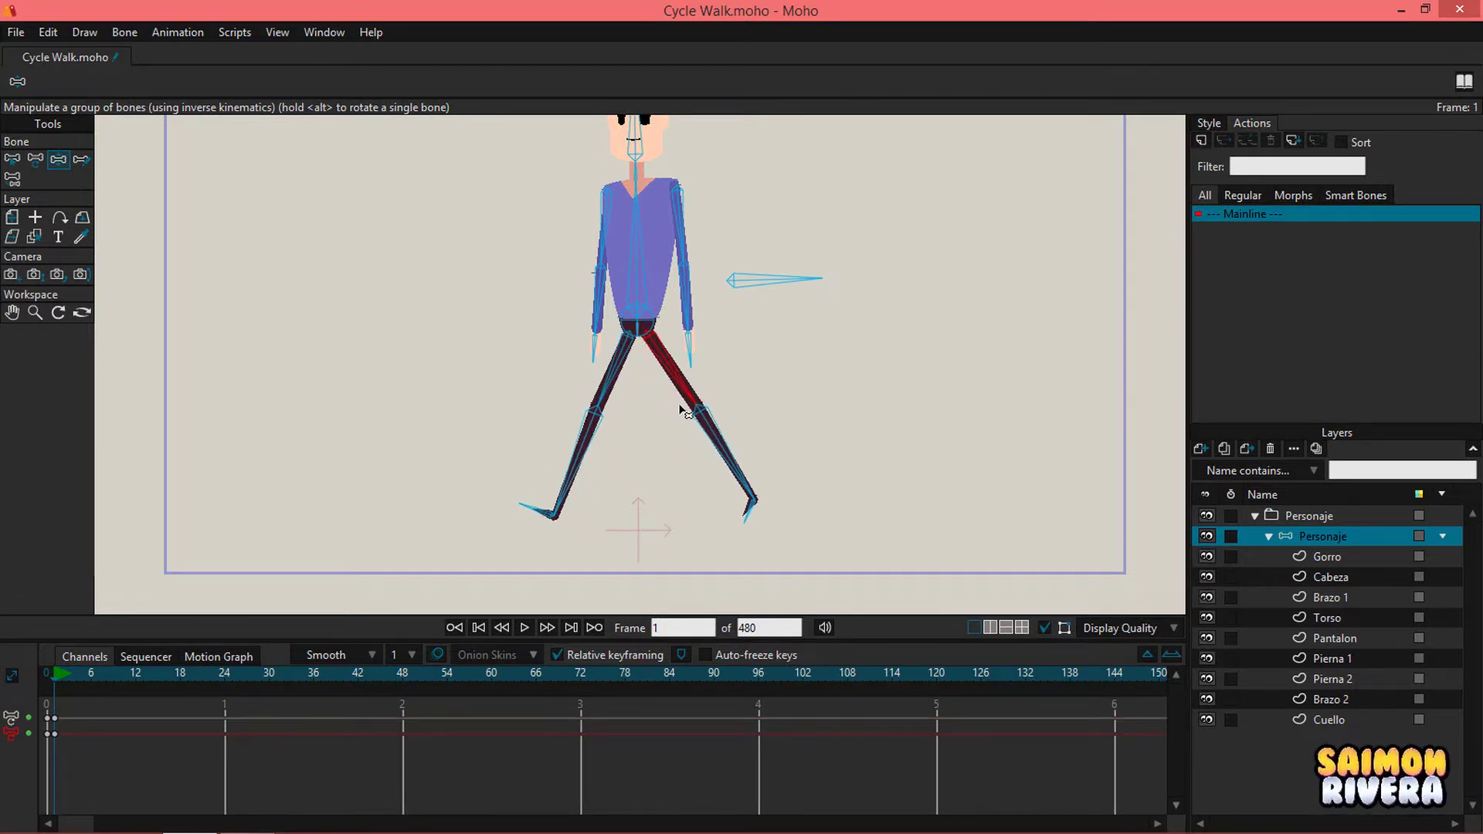
pyautogui.click(750, 516)
pyautogui.moveTo(749, 513); pyautogui.dragTo(751, 519)
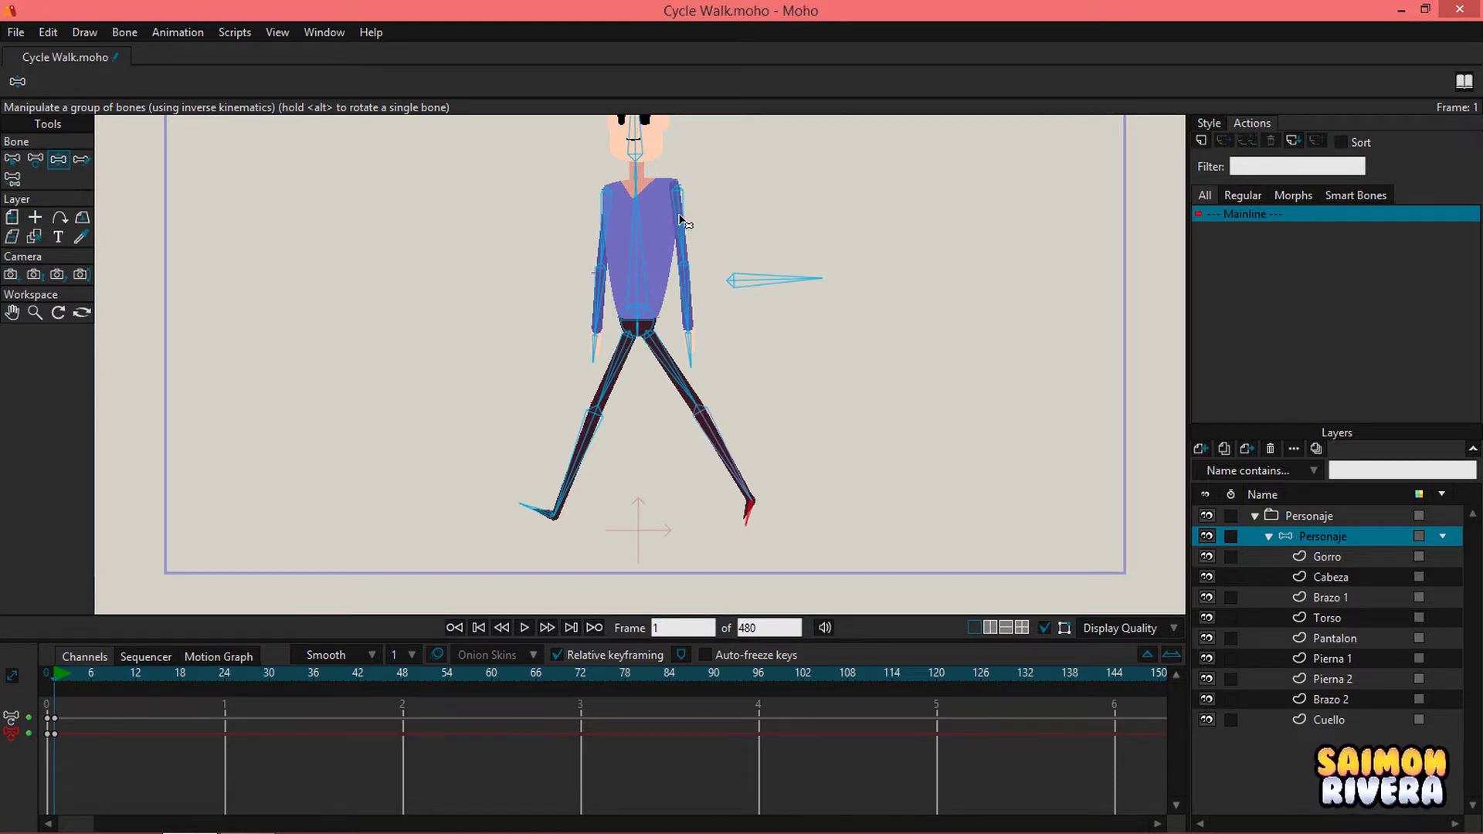
# Step: Rotate both arms inward at frame 1 so they cross over the torso
pyautogui.moveTo(681, 217); pyautogui.dragTo(631, 247)
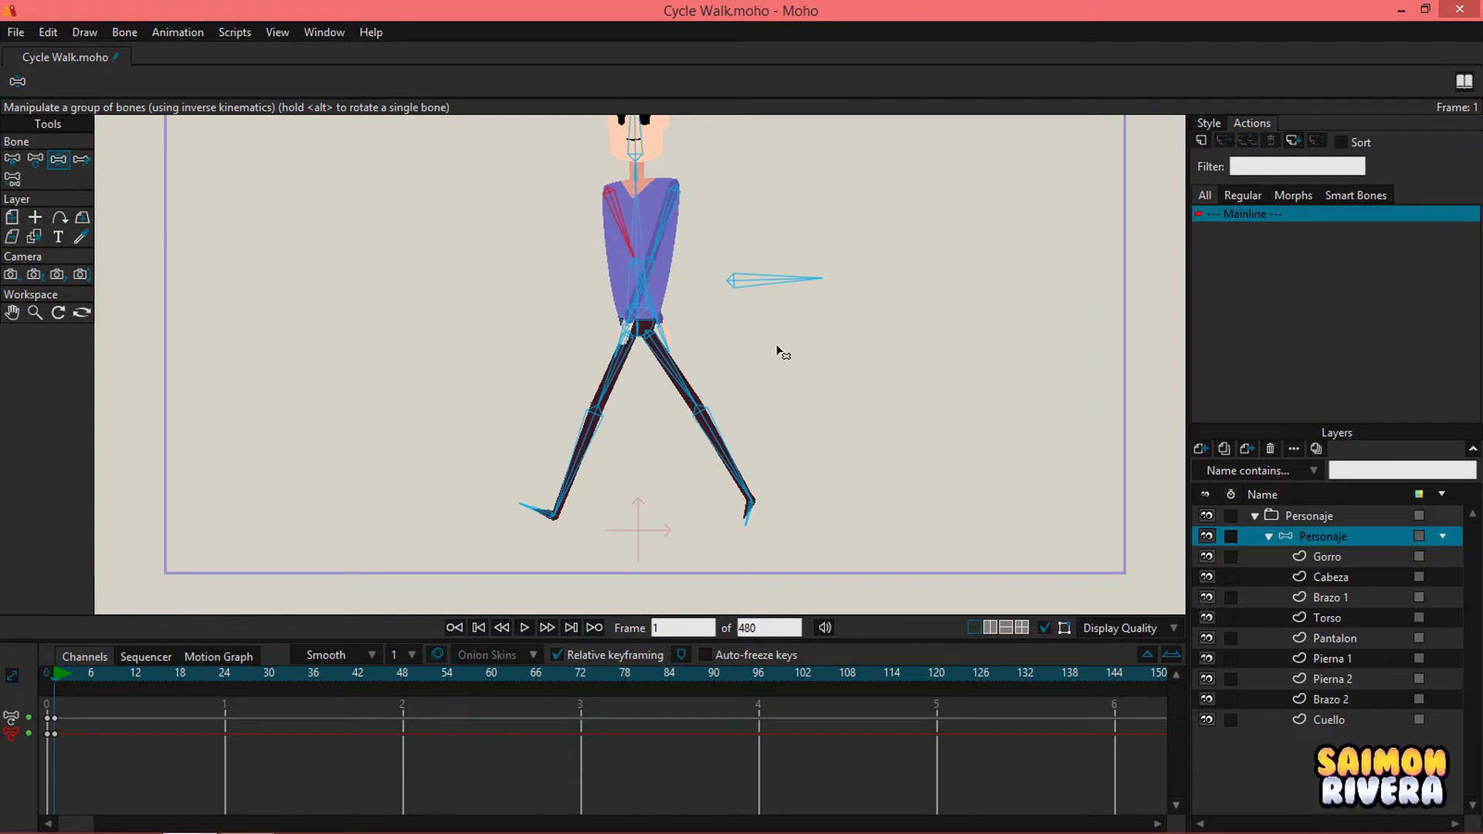
pyautogui.moveTo(855, 347); pyautogui.dragTo(857, 409)
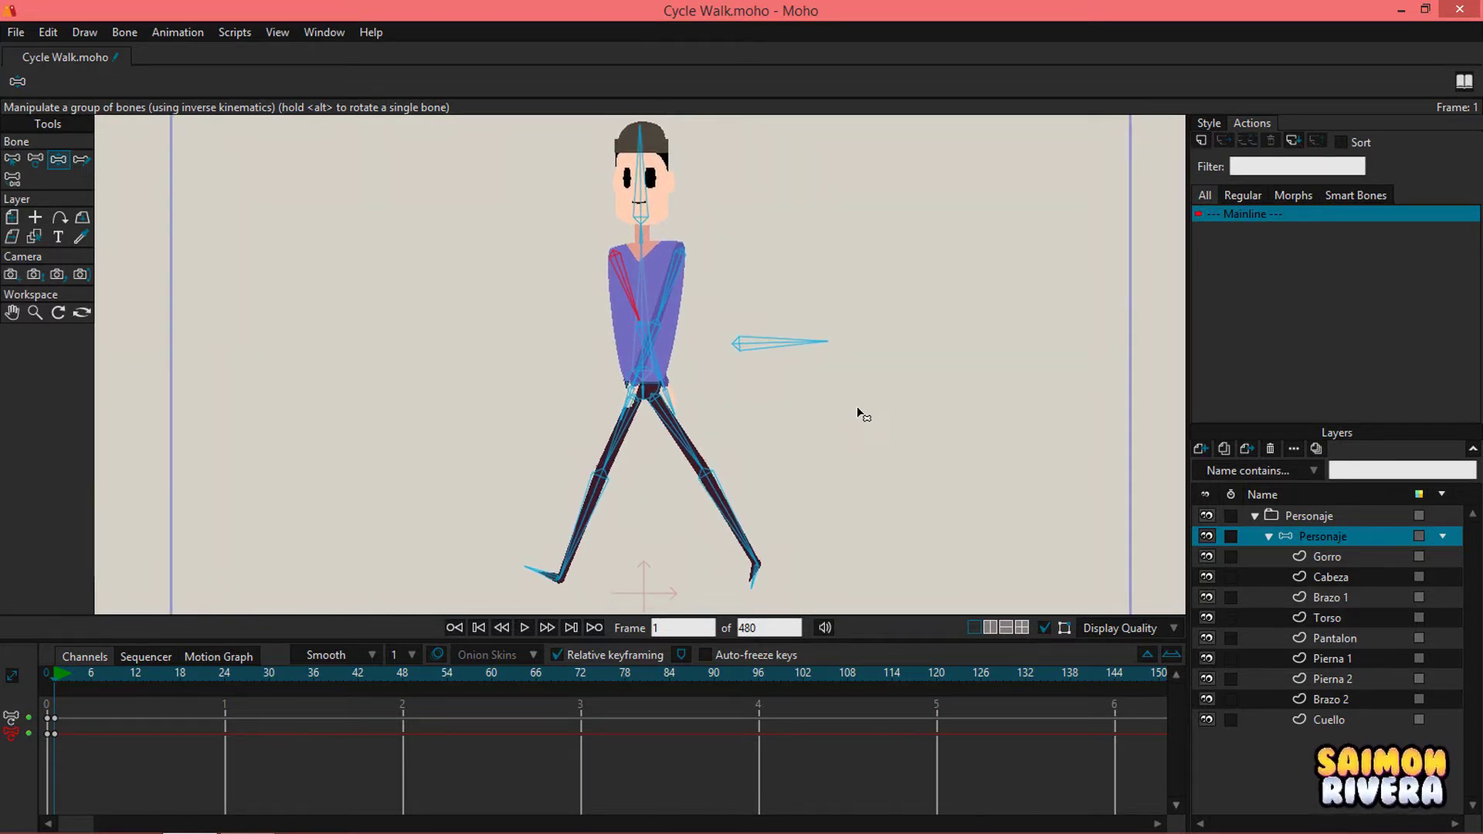
pyautogui.click(748, 583)
# Step: Turn on onion skins at frame 12, displayed as outlines only
pyautogui.click(136, 675)
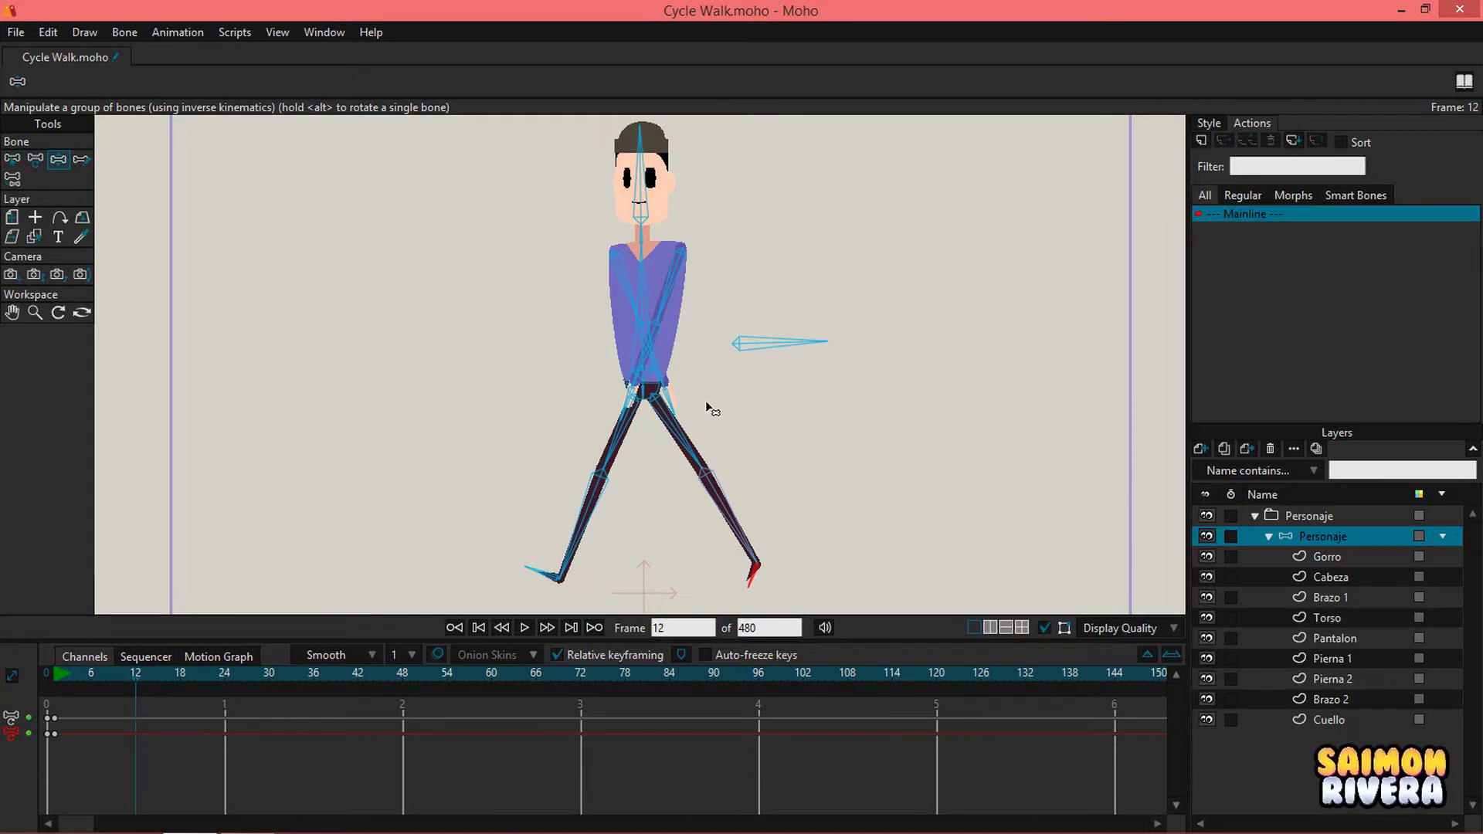
pyautogui.click(439, 654)
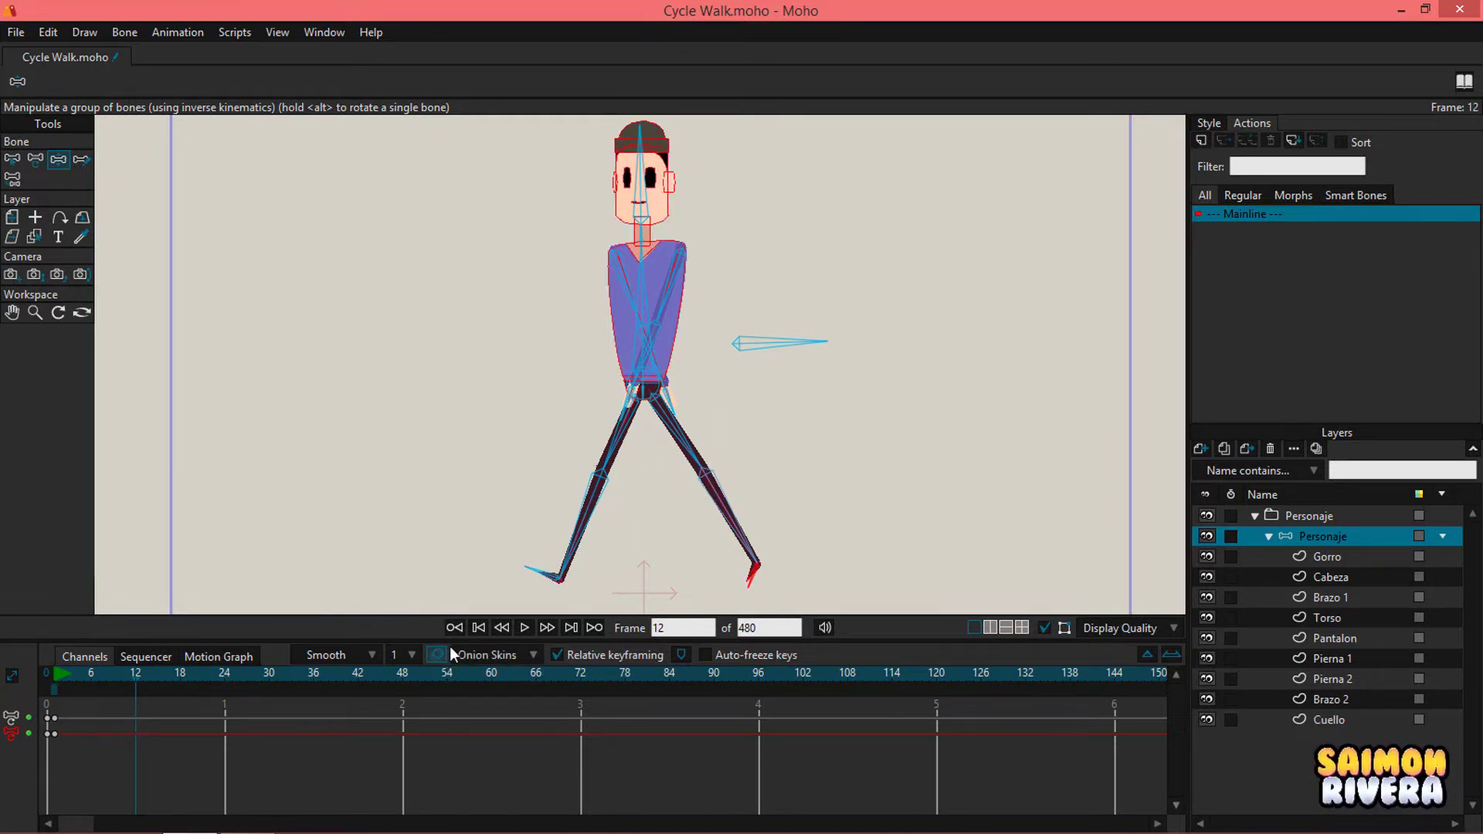
pyautogui.click(513, 657)
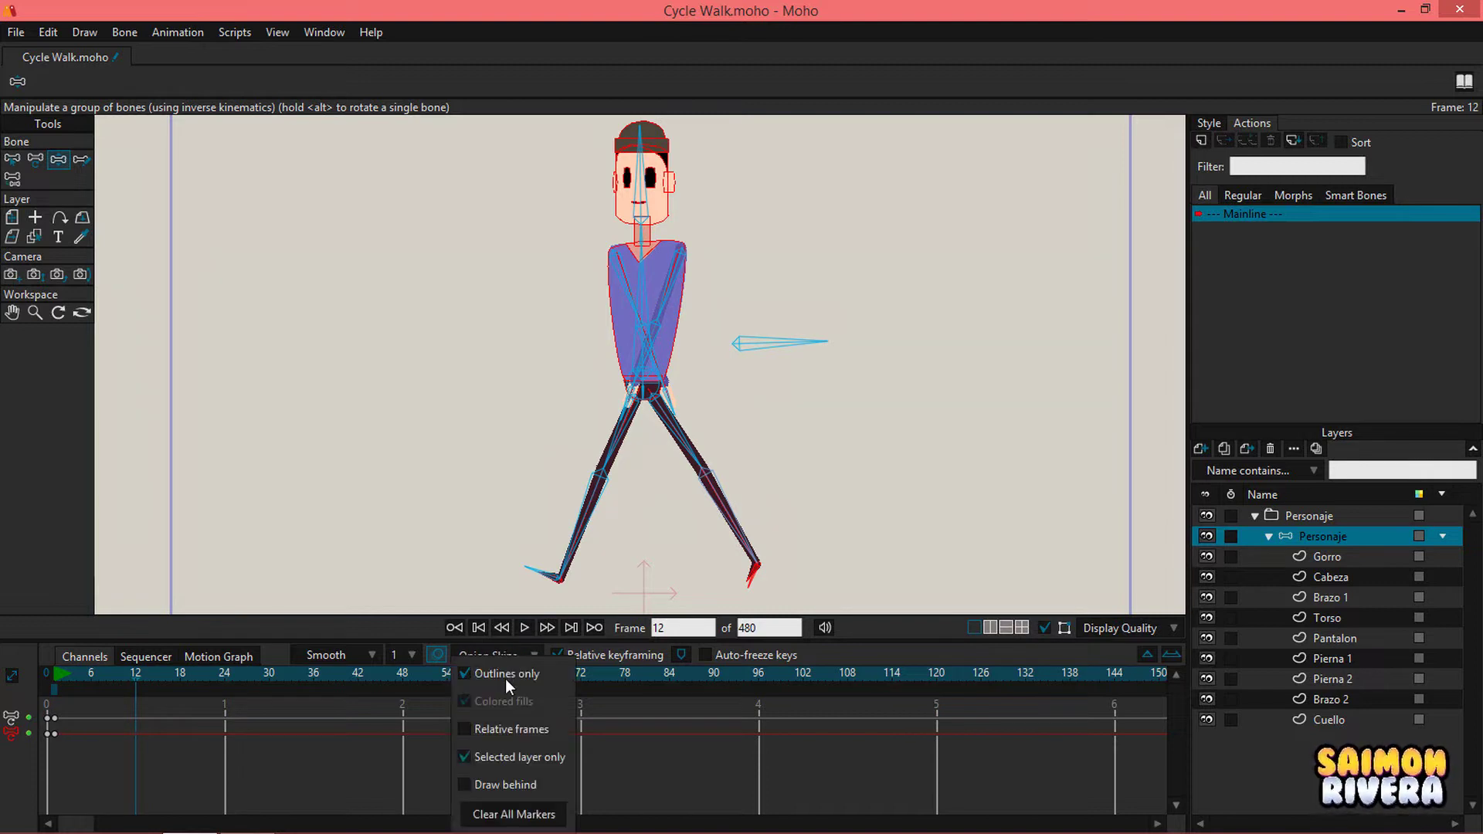
pyautogui.click(507, 673)
# Step: Swap the legs into the opposite stride at frame 12 and rotate the feet to match the onion-skin outline
pyautogui.moveTo(731, 424); pyautogui.dragTo(705, 433)
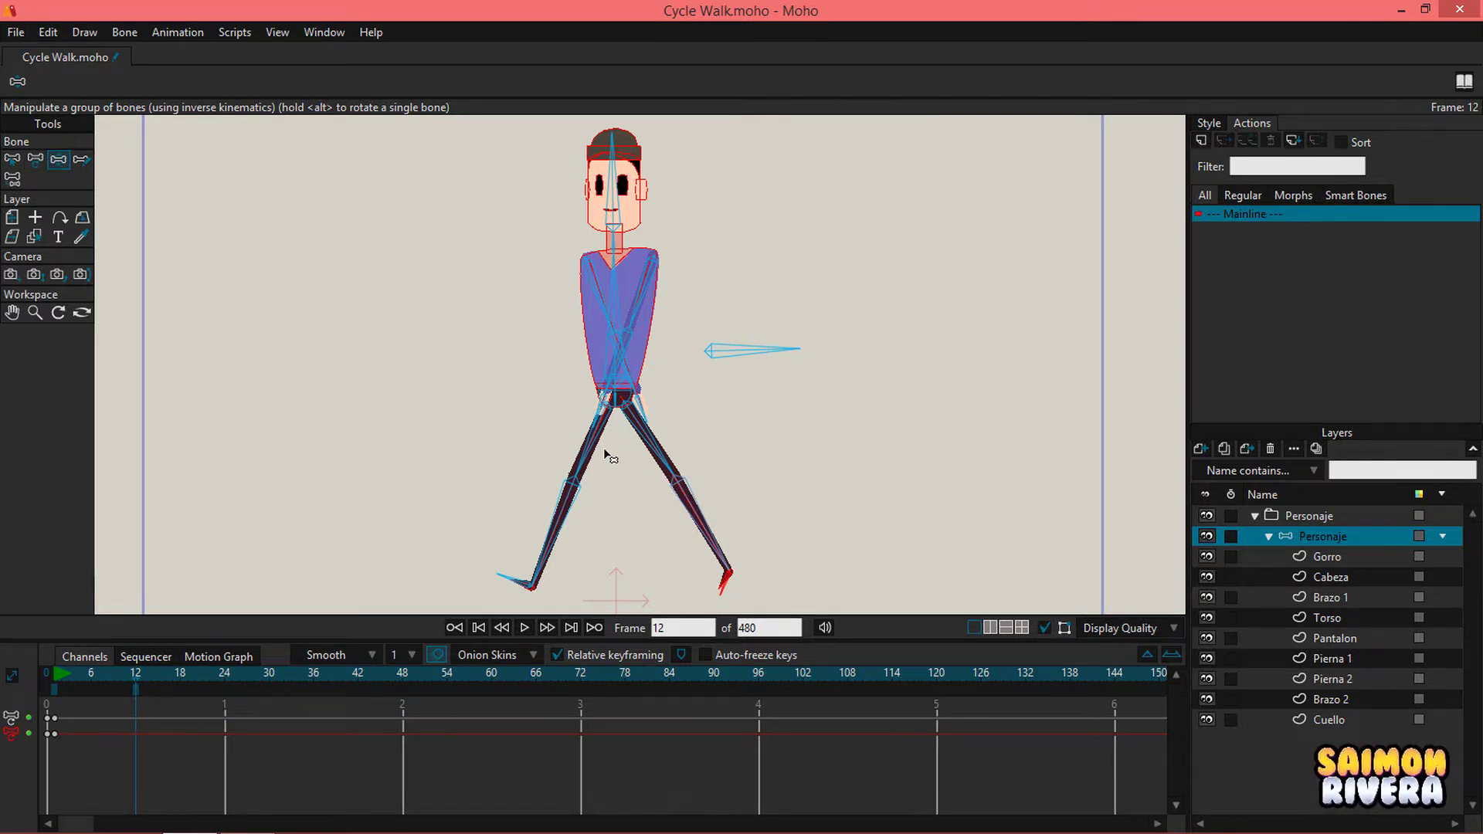
pyautogui.scroll(3, 684, 469)
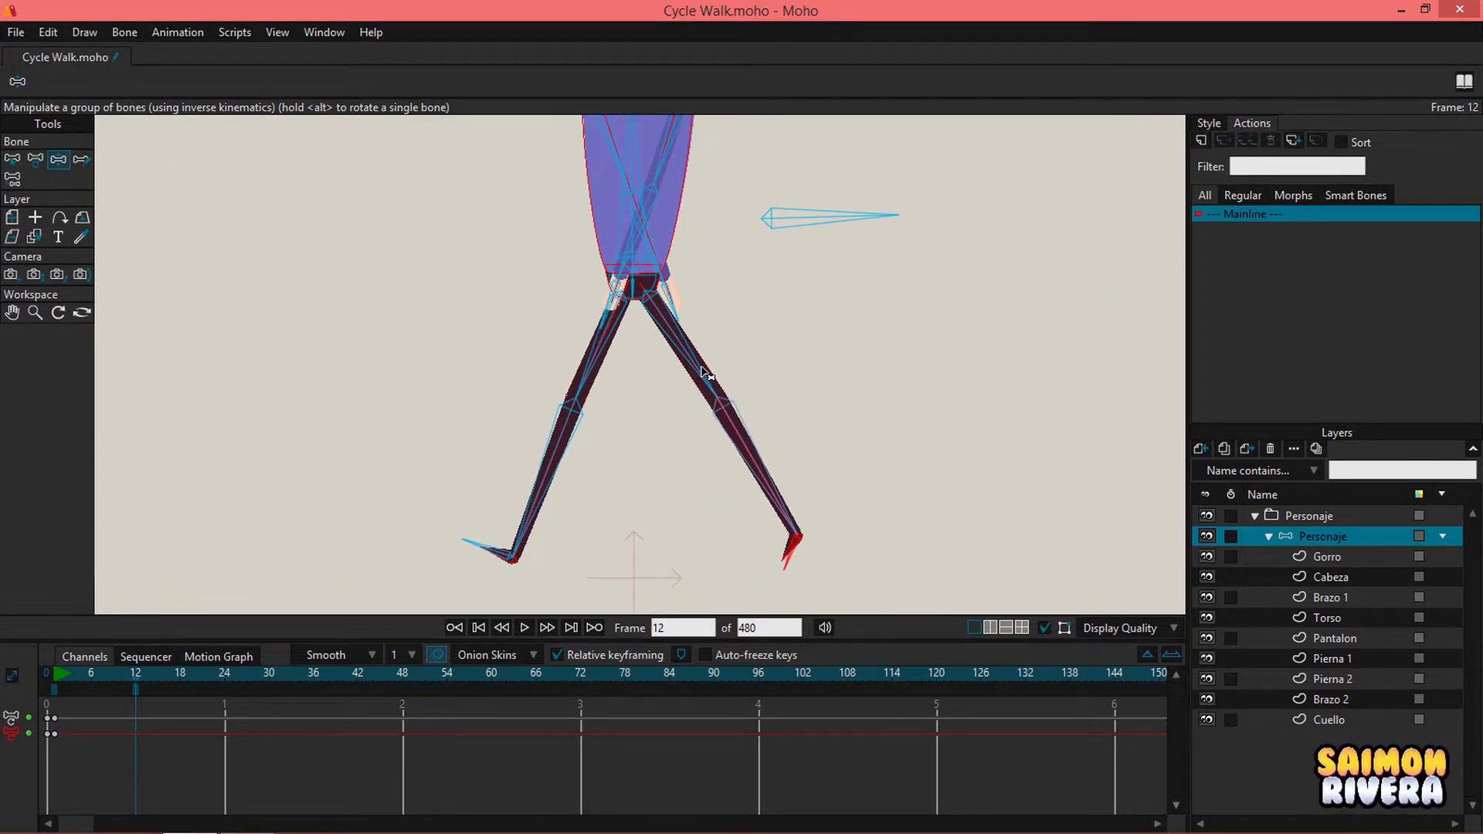
pyautogui.moveTo(686, 346); pyautogui.dragTo(693, 399)
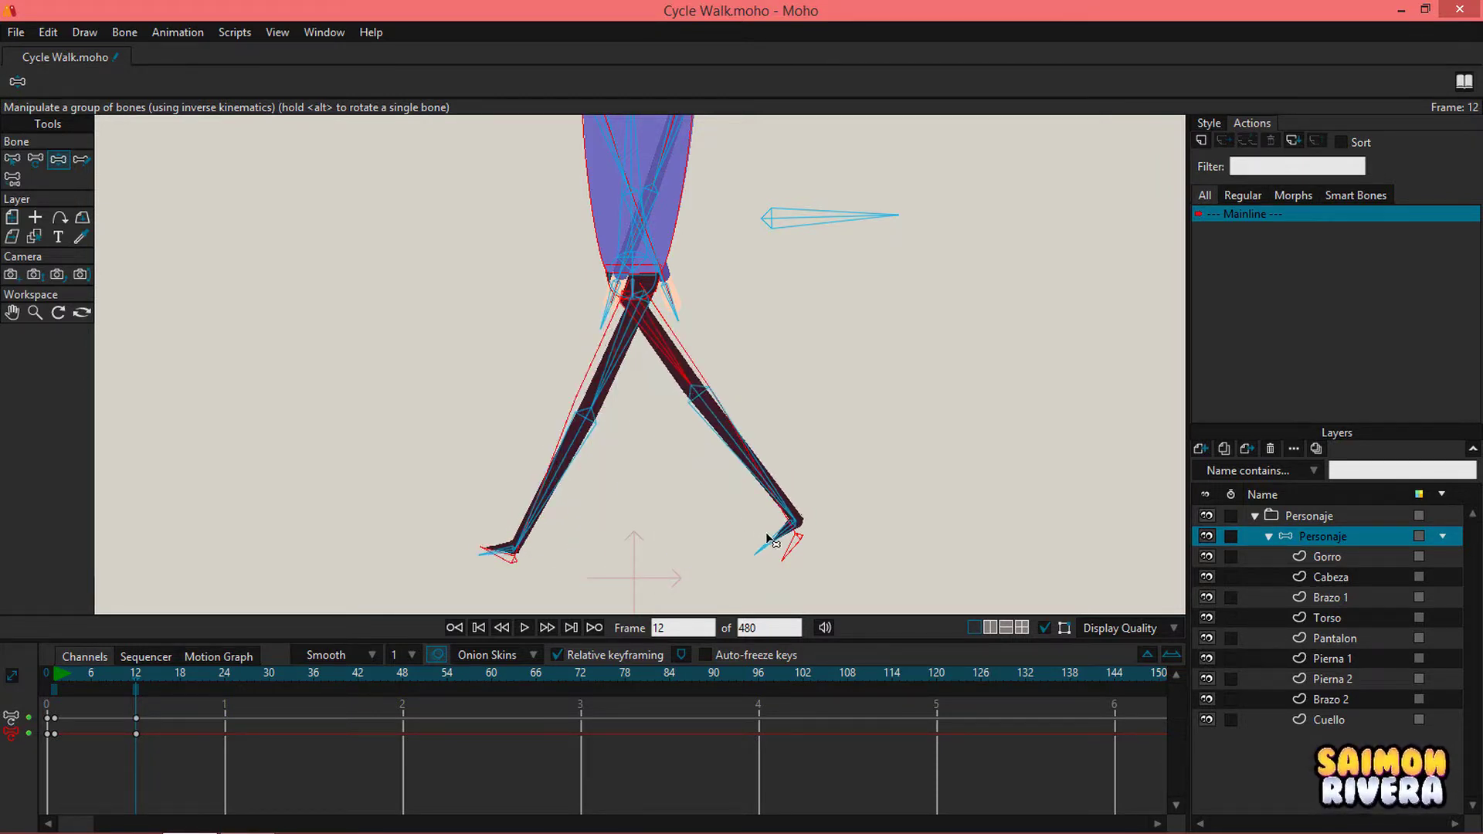
pyautogui.moveTo(768, 537); pyautogui.dragTo(799, 551)
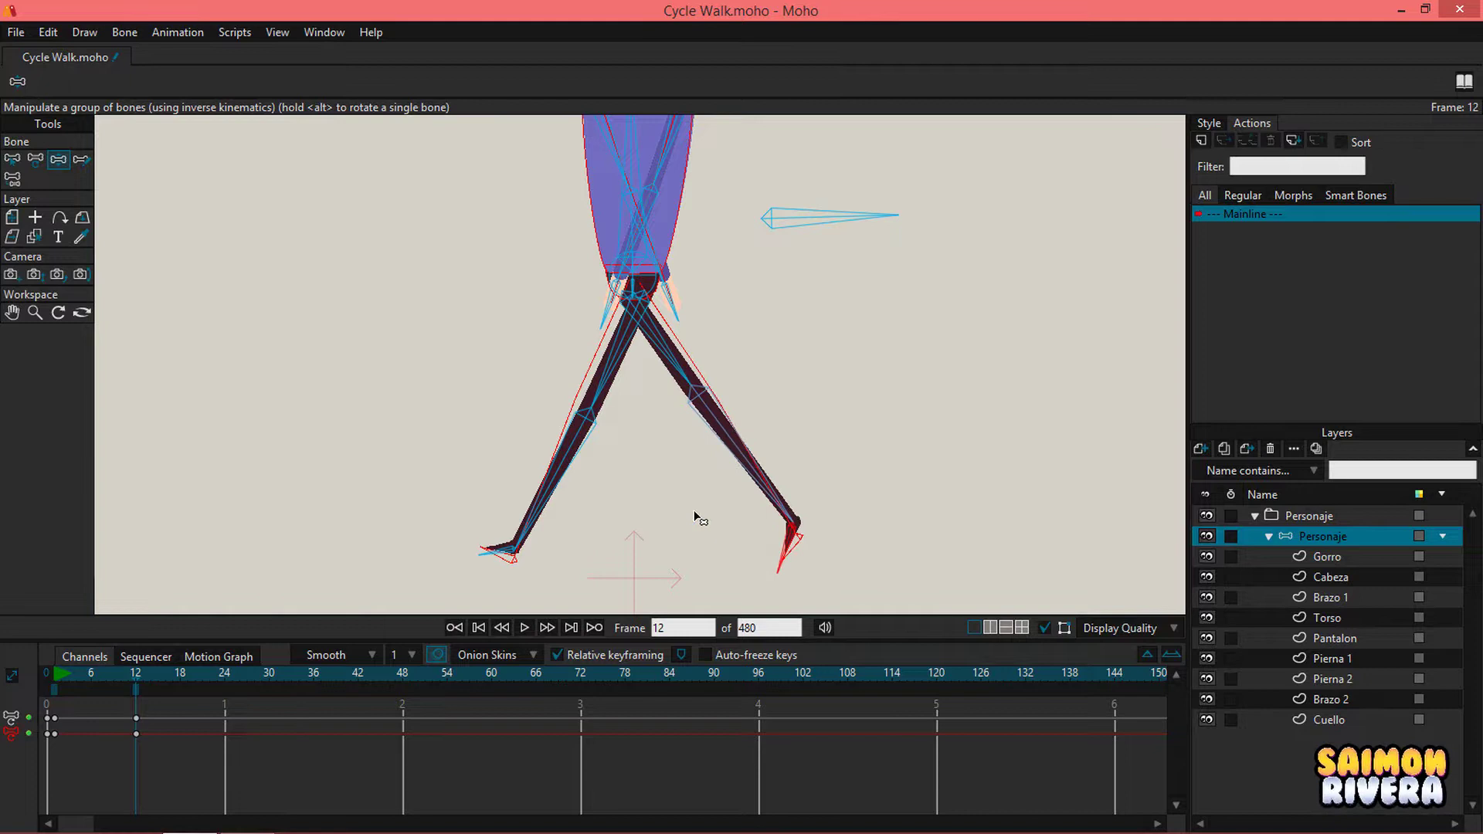
pyautogui.click(563, 468)
pyautogui.moveTo(500, 544); pyautogui.dragTo(486, 542)
# Step: Swing both arms outward from the torso at frame 12
pyautogui.moveTo(723, 270); pyautogui.dragTo(744, 462)
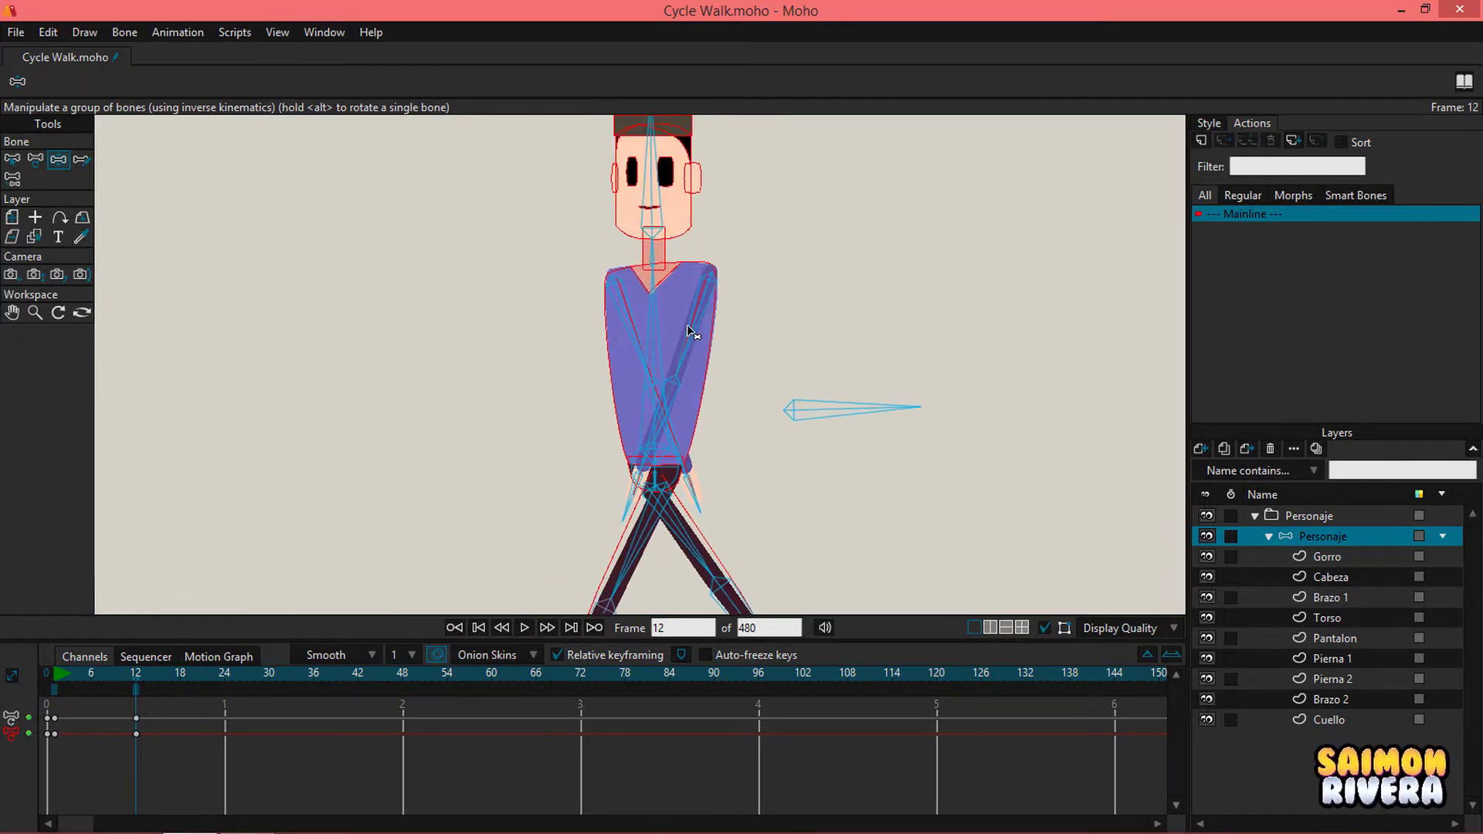
pyautogui.moveTo(698, 333); pyautogui.dragTo(591, 386)
pyautogui.click(641, 355)
pyautogui.moveTo(725, 363); pyautogui.dragTo(734, 453)
pyautogui.scroll(-4, 748, 406)
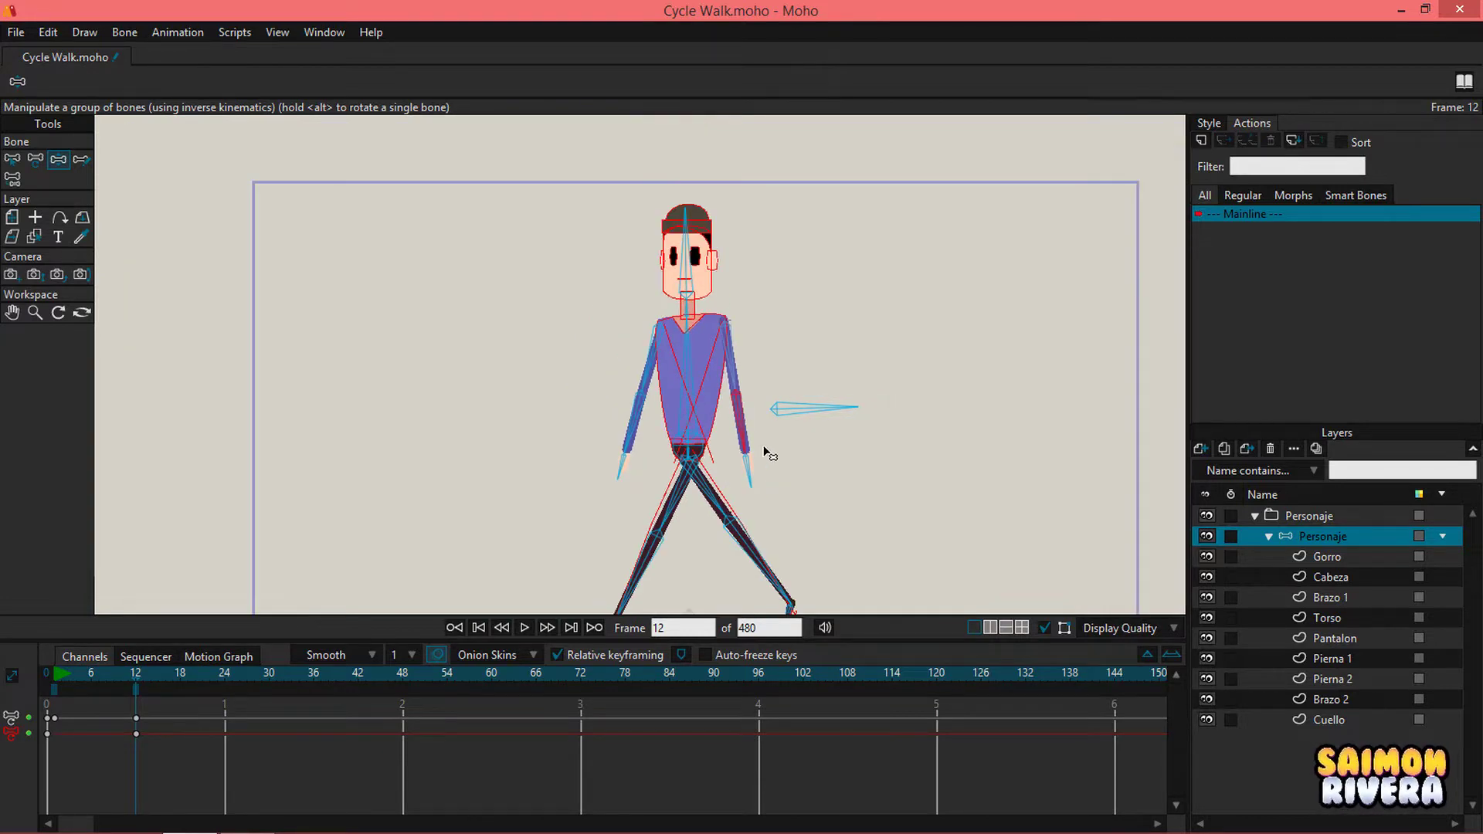
# Step: Freeze the full pose with keyframes on all bone channels at frames 1 and 12
pyautogui.moveTo(742, 569); pyautogui.dragTo(709, 391)
pyautogui.scroll(3, 745, 462)
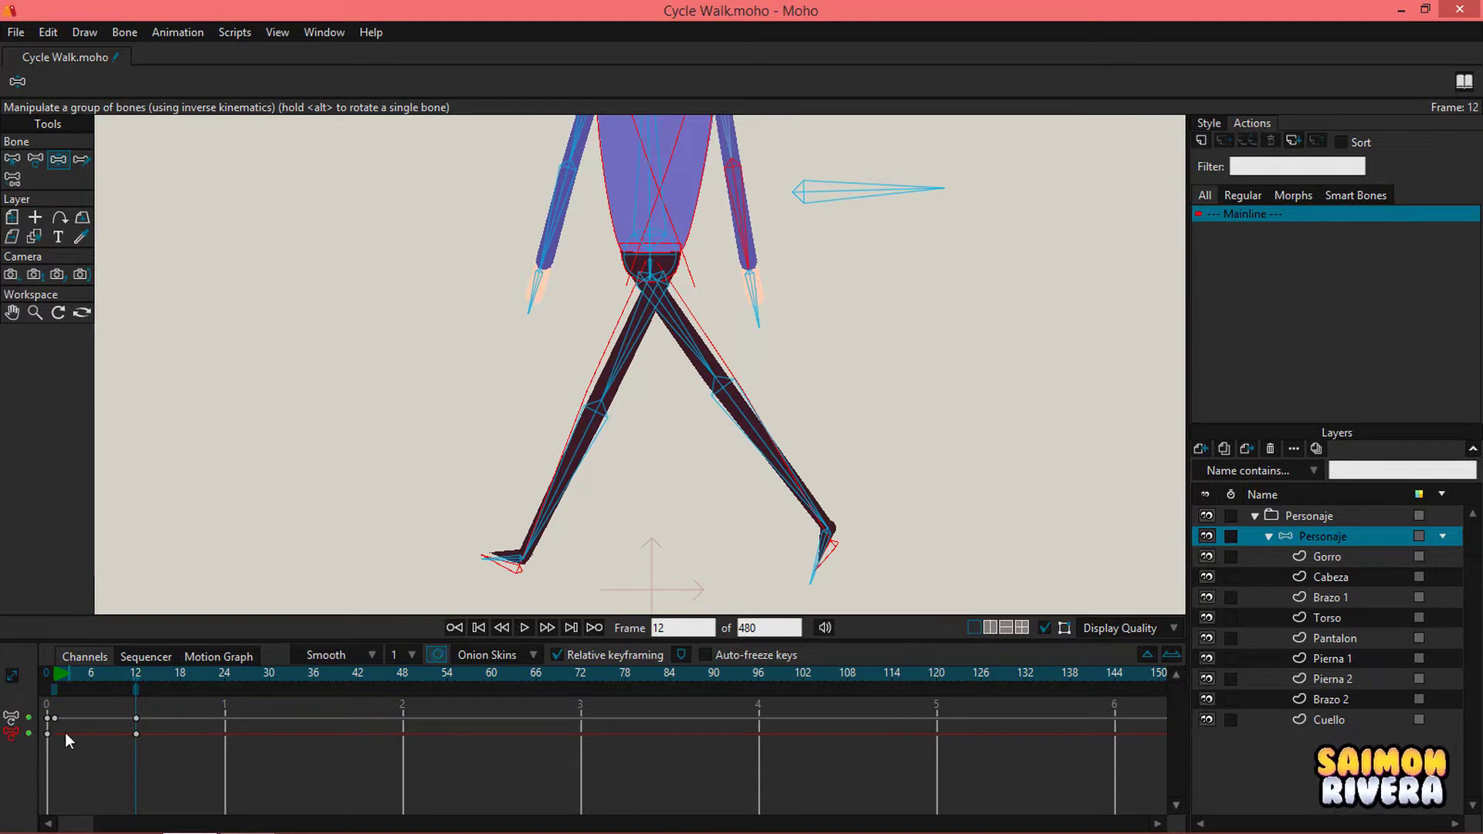
pyautogui.click(56, 676)
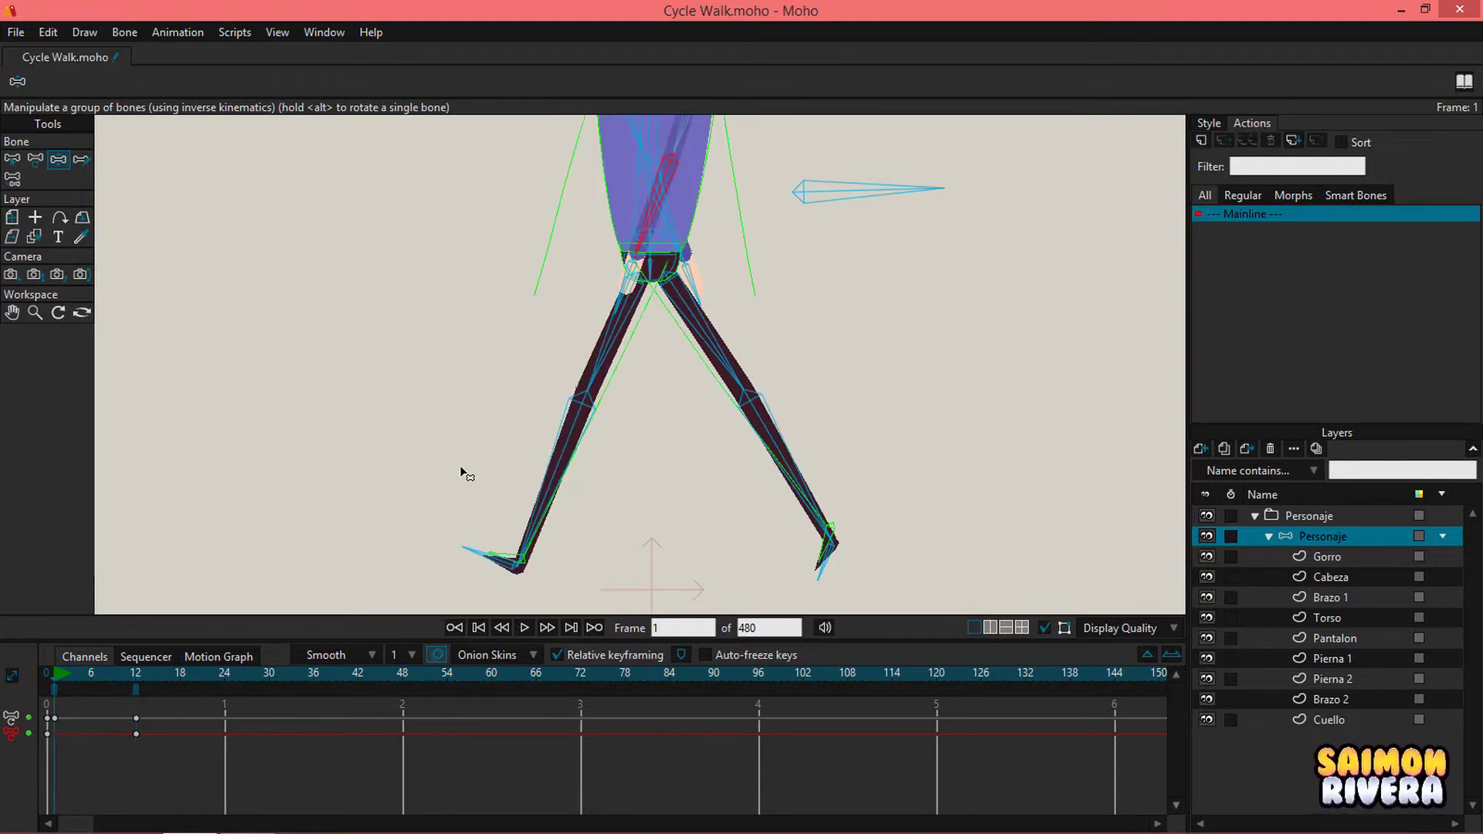
pyautogui.hotkey('ctrl', 'f')
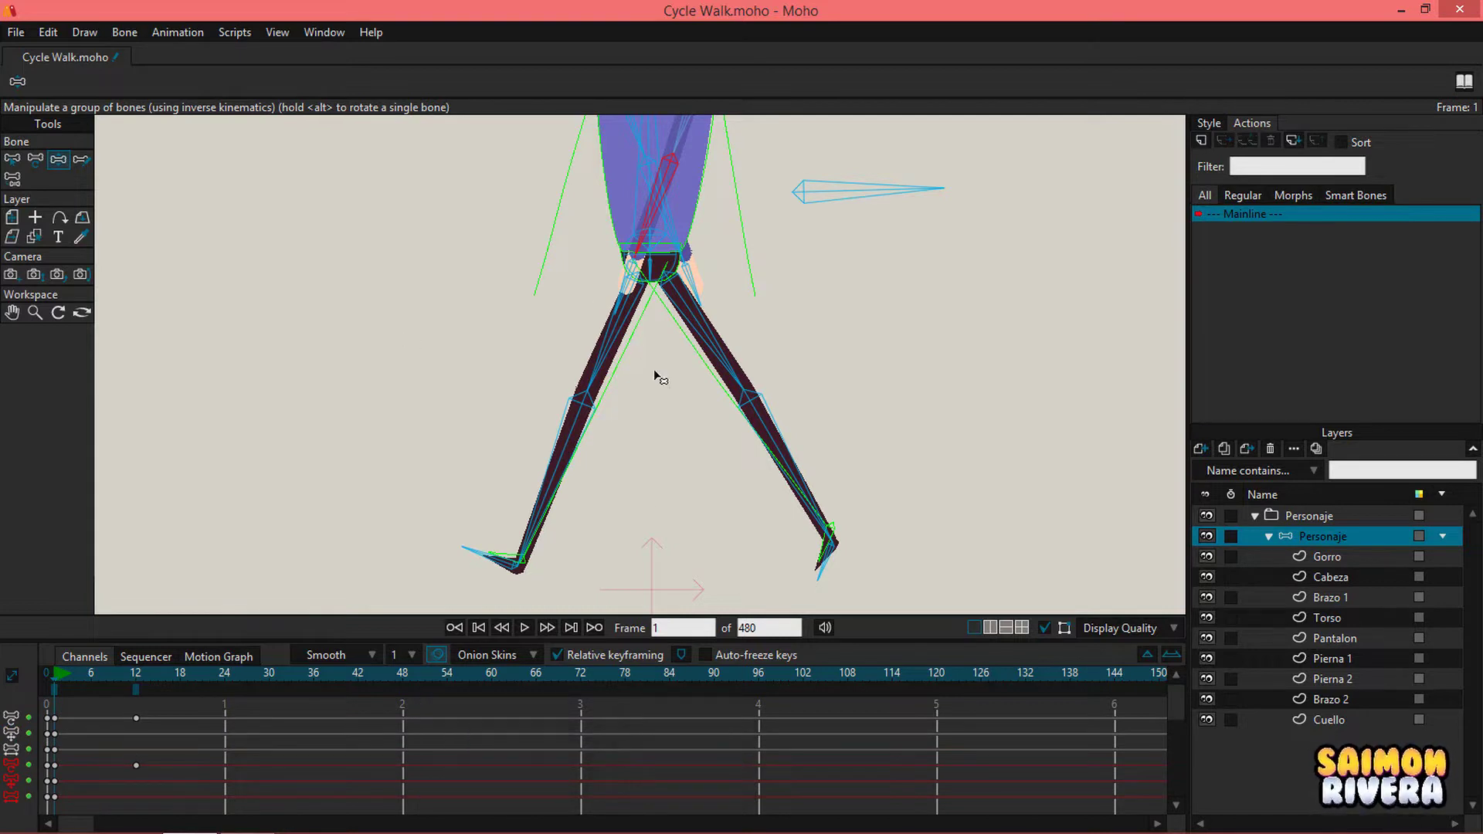
pyautogui.click(138, 673)
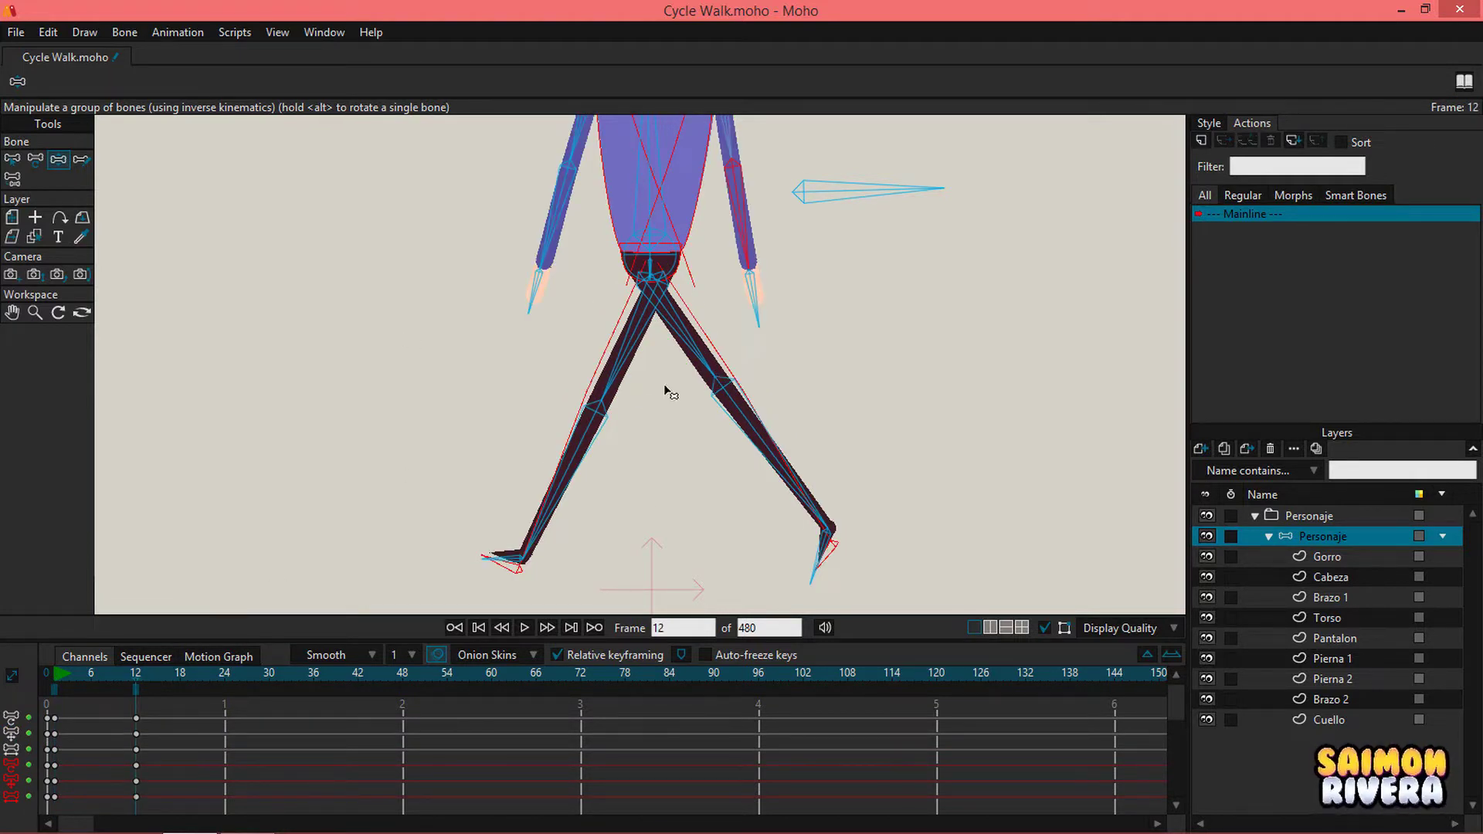
pyautogui.hotkey('ctrl', 'f')
# Step: Copy all the frame 1 keyframes and paste them at frame 24 to close the cycle
pyautogui.moveTo(77, 759); pyautogui.dragTo(51, 714)
pyautogui.click(221, 670)
pyautogui.hotkey('ctrl', 'v')
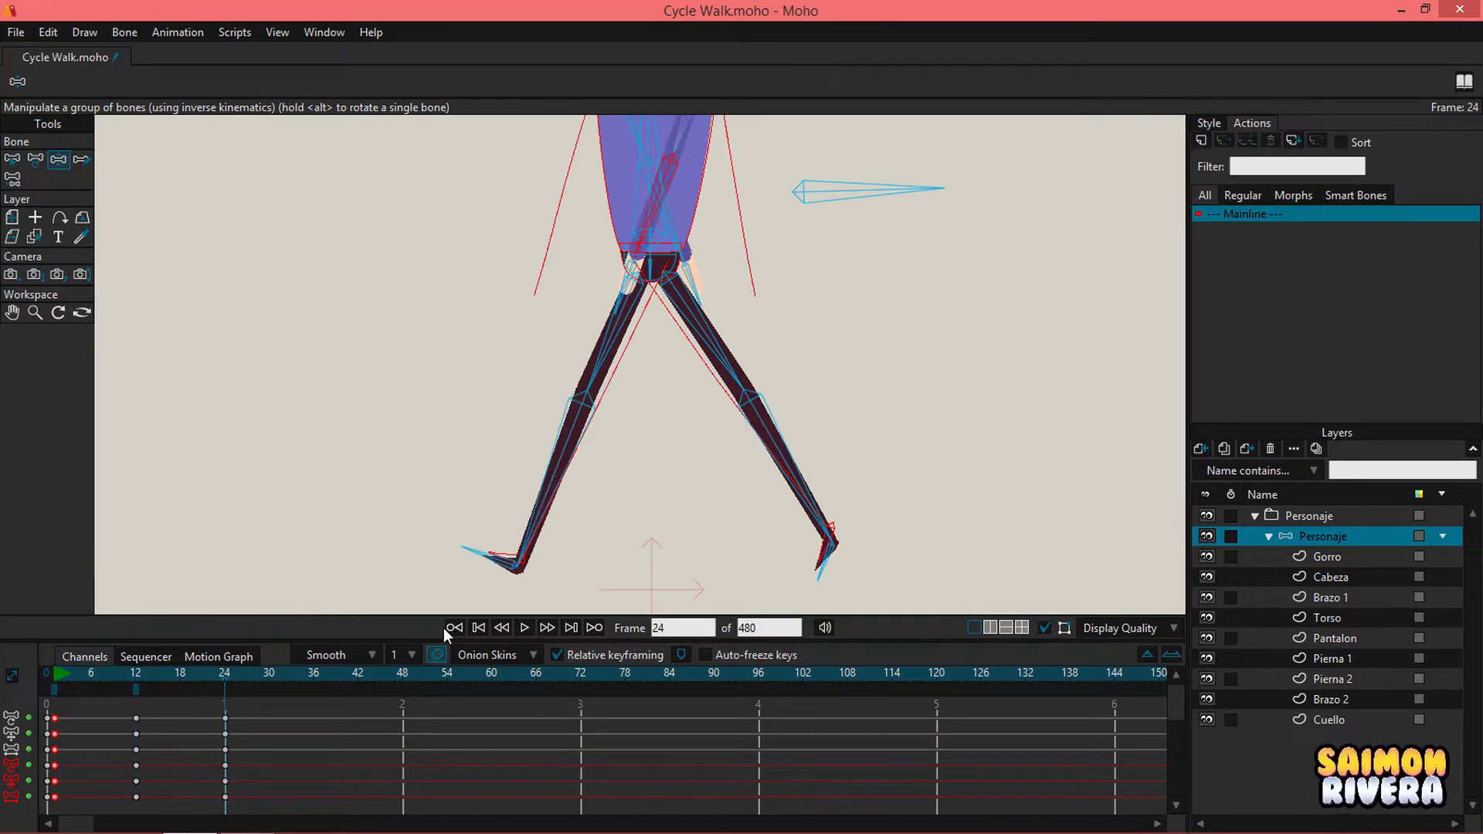
# Step: Turn off onion skins and scrub through the first 24 frames to preview the walk
pyautogui.scroll(-2, 793, 397)
pyautogui.moveTo(792, 392); pyautogui.dragTo(662, 473)
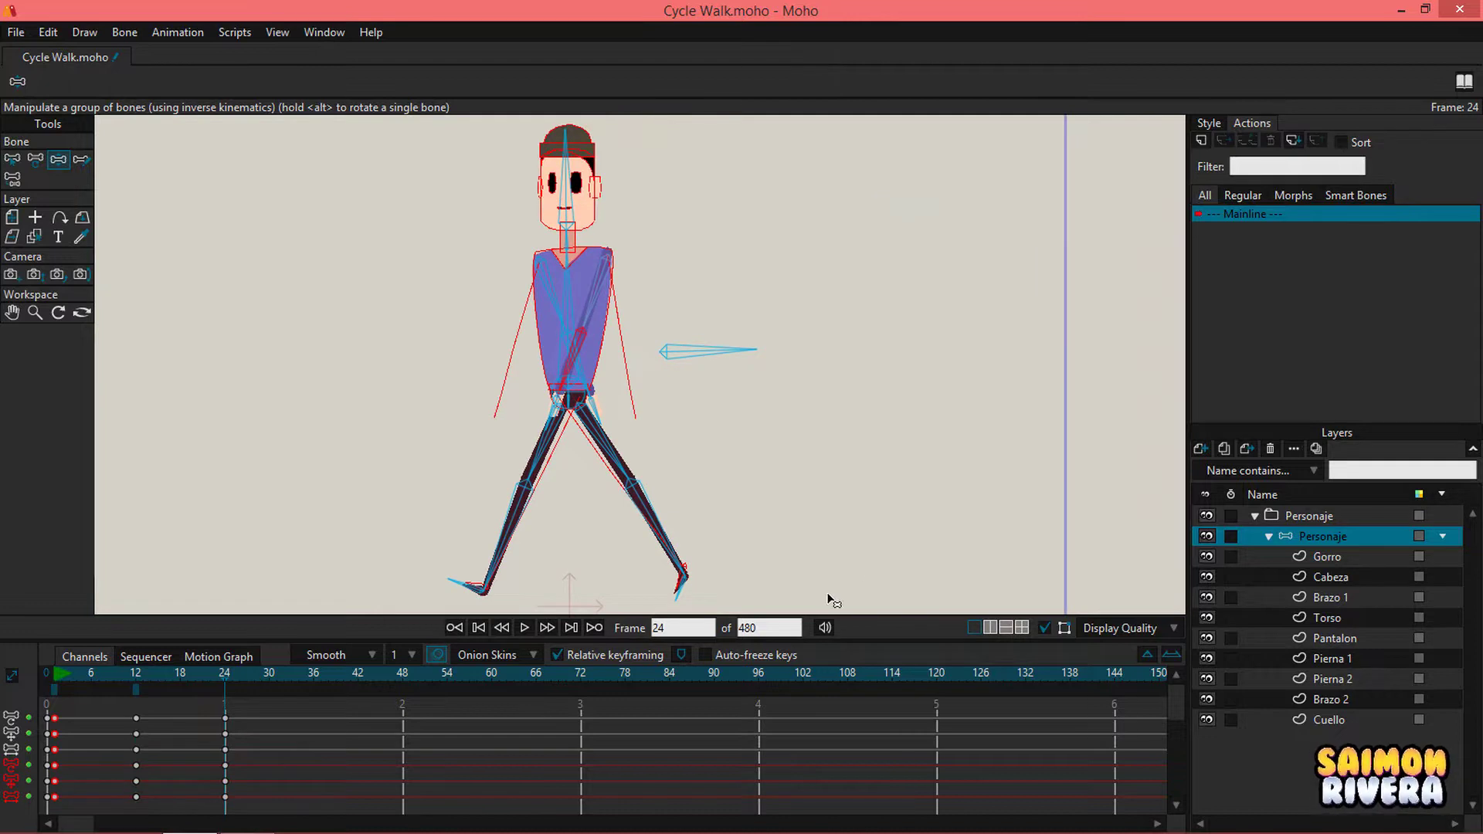
pyautogui.click(440, 654)
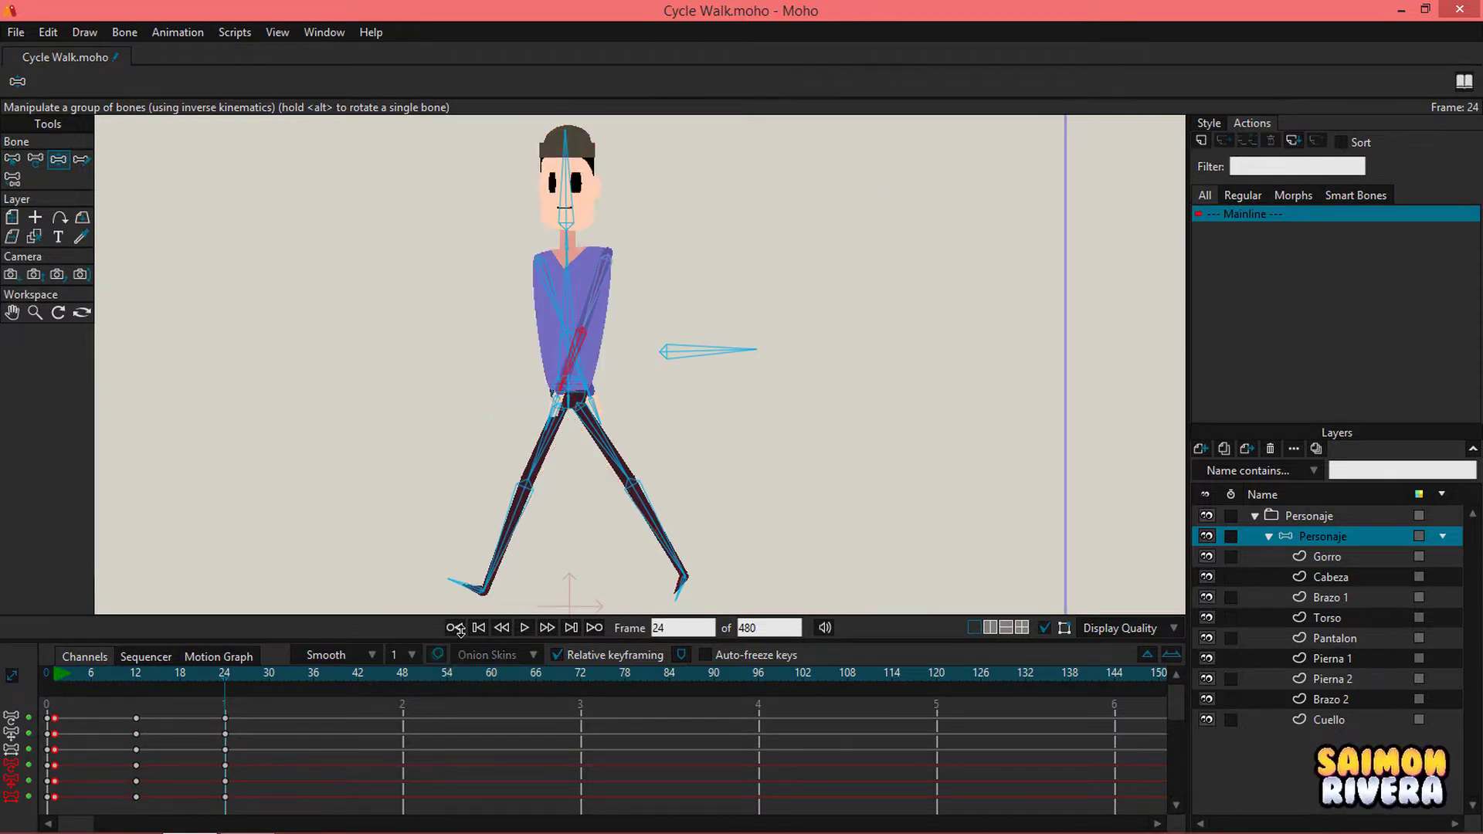
pyautogui.moveTo(60, 678); pyautogui.dragTo(210, 670)
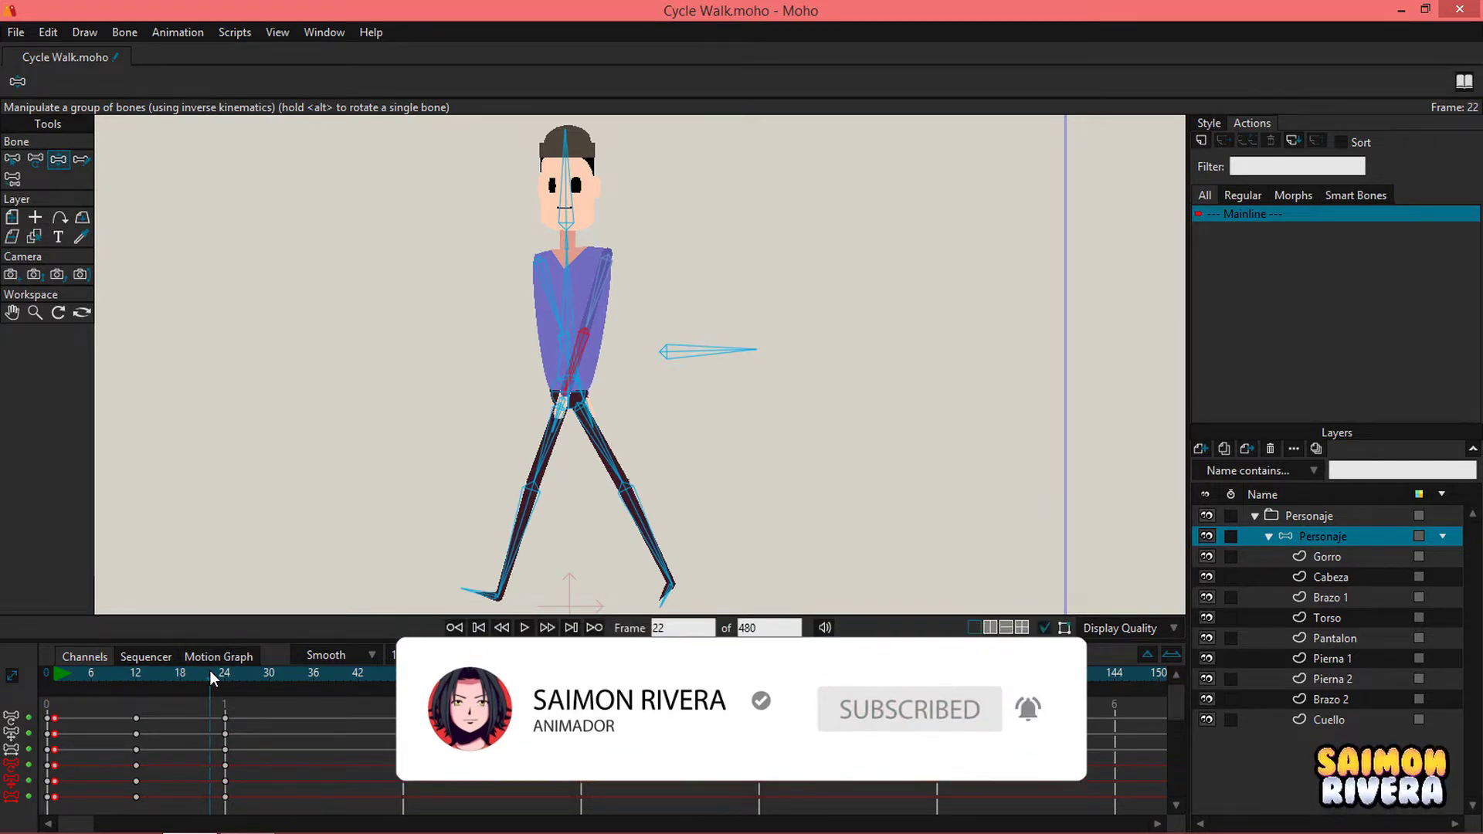
pyautogui.moveTo(641, 445); pyautogui.dragTo(690, 434)
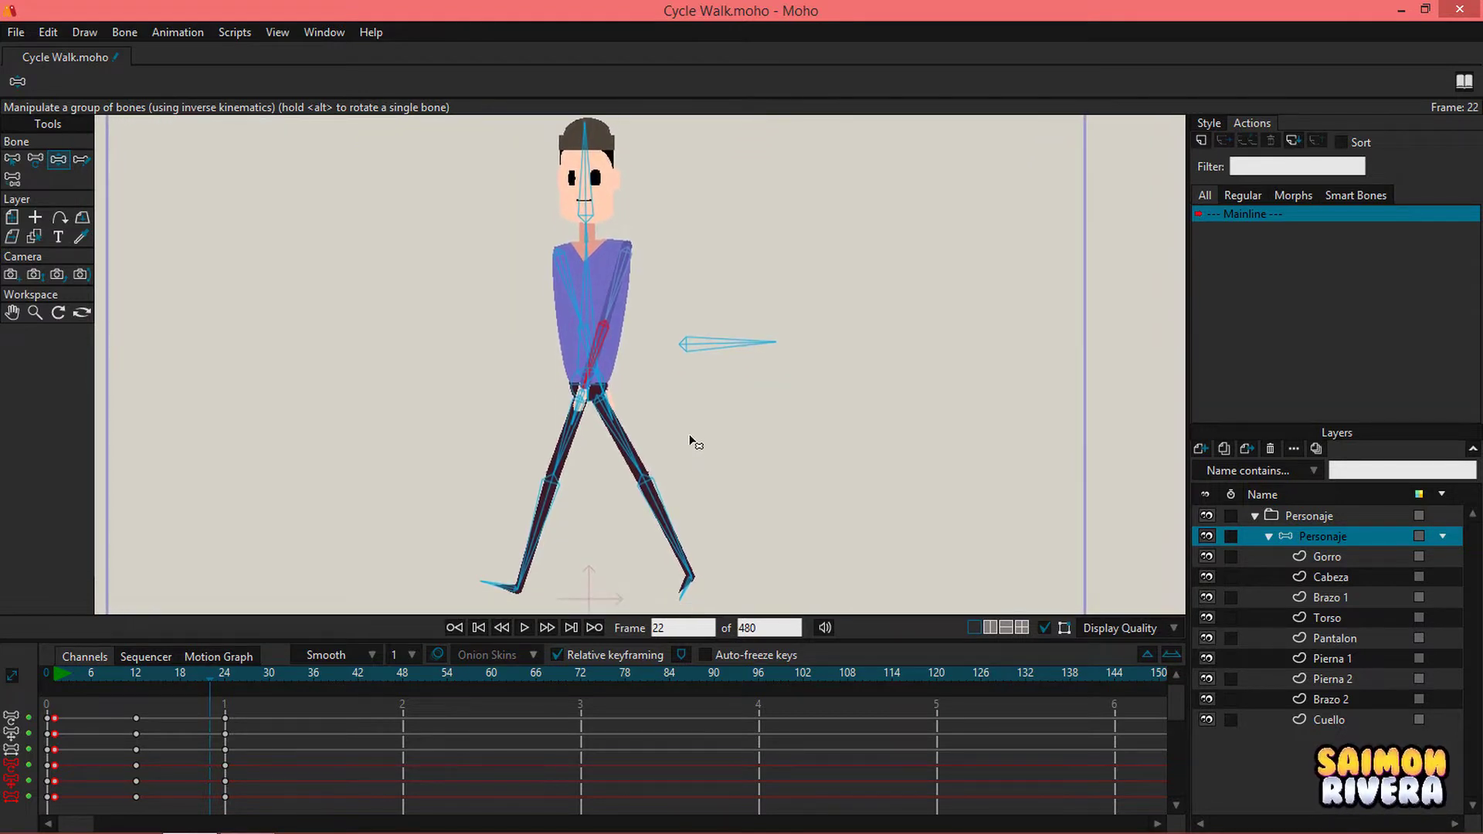
# Step: At frame 6, bend the passing leg backward at the knee, adjust its foot and freeze the full pose
pyautogui.click(90, 672)
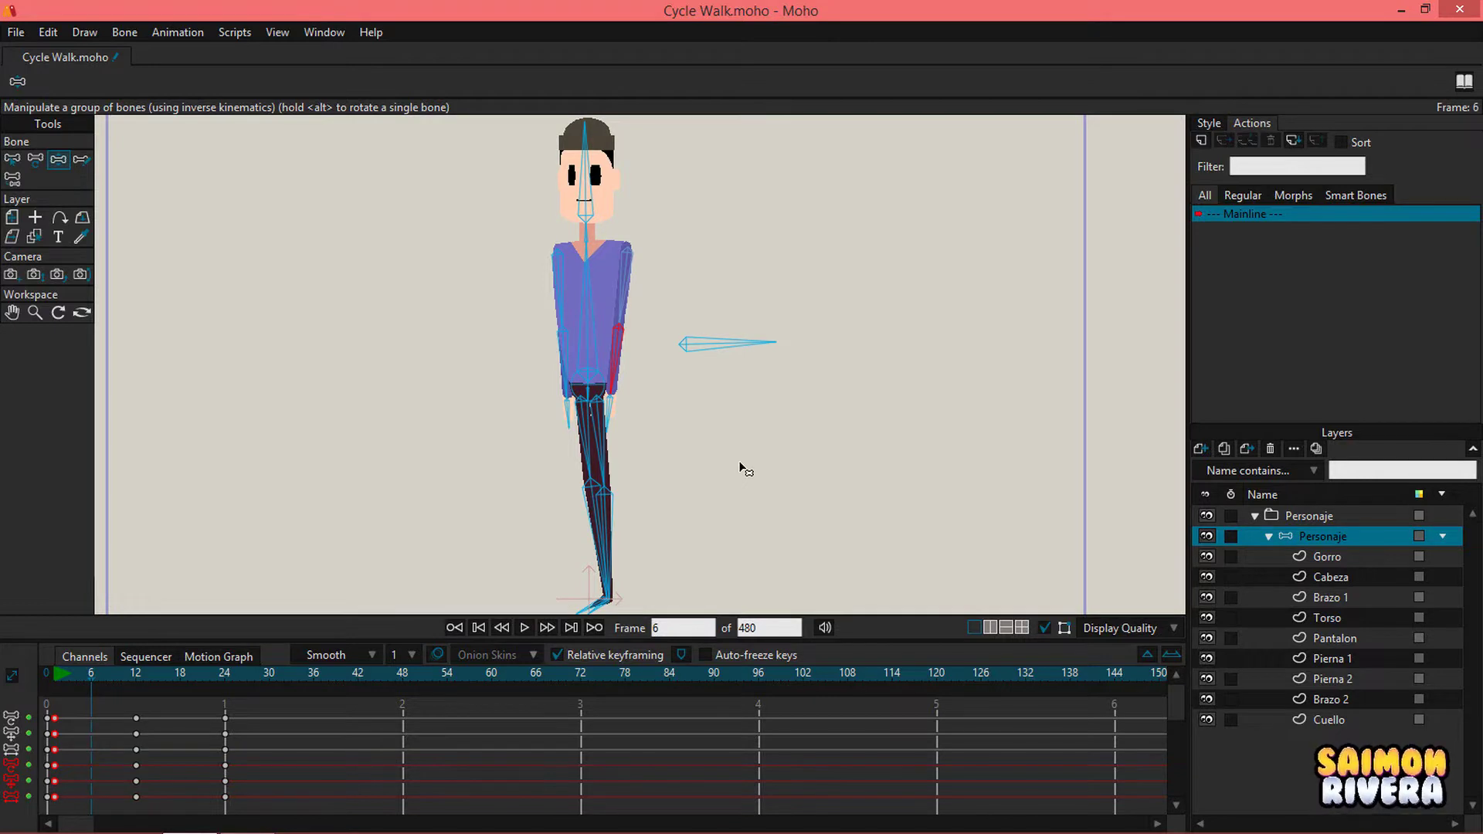
pyautogui.scroll(4, 790, 395)
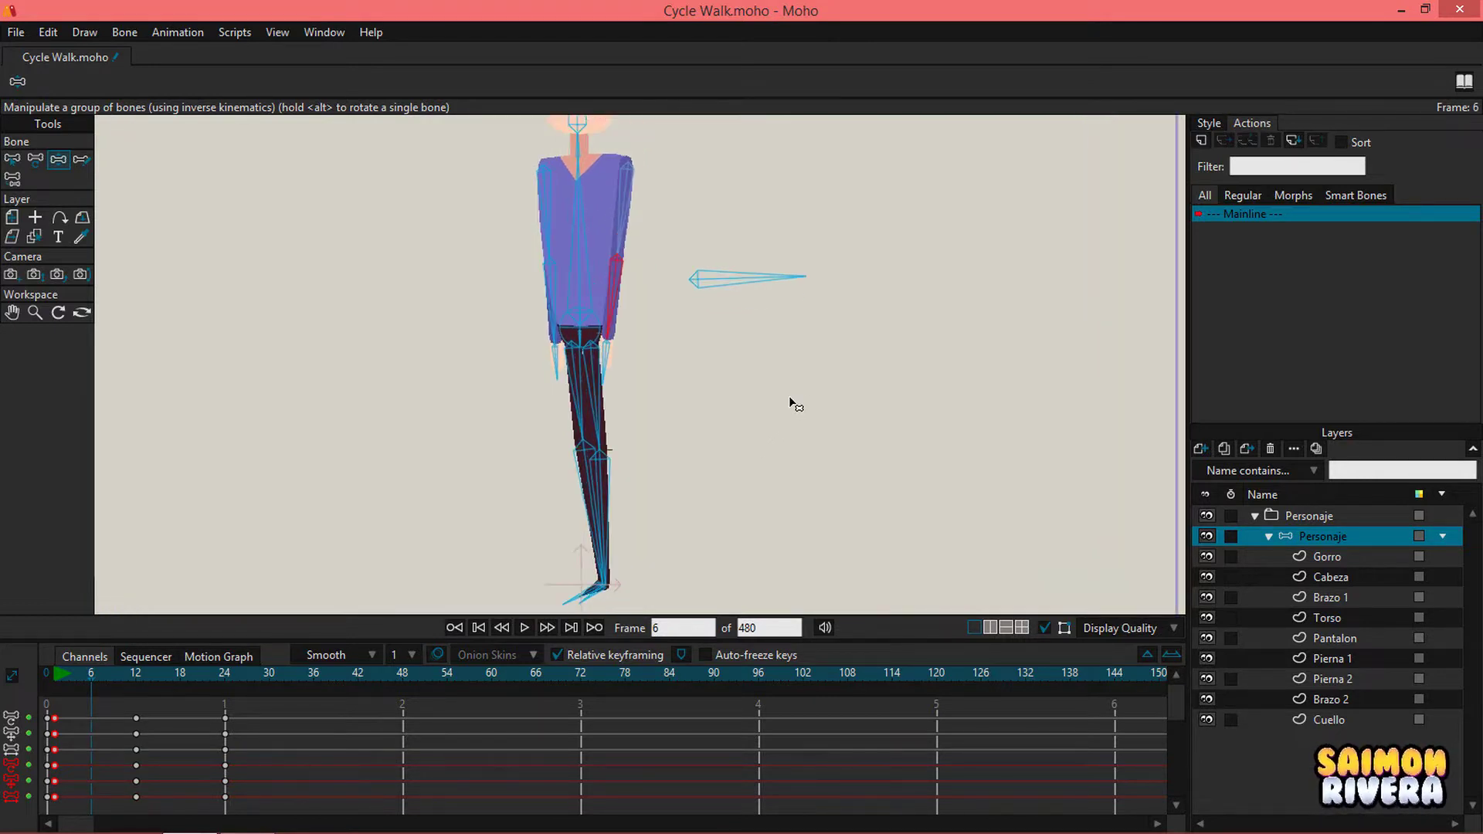
pyautogui.click(59, 672)
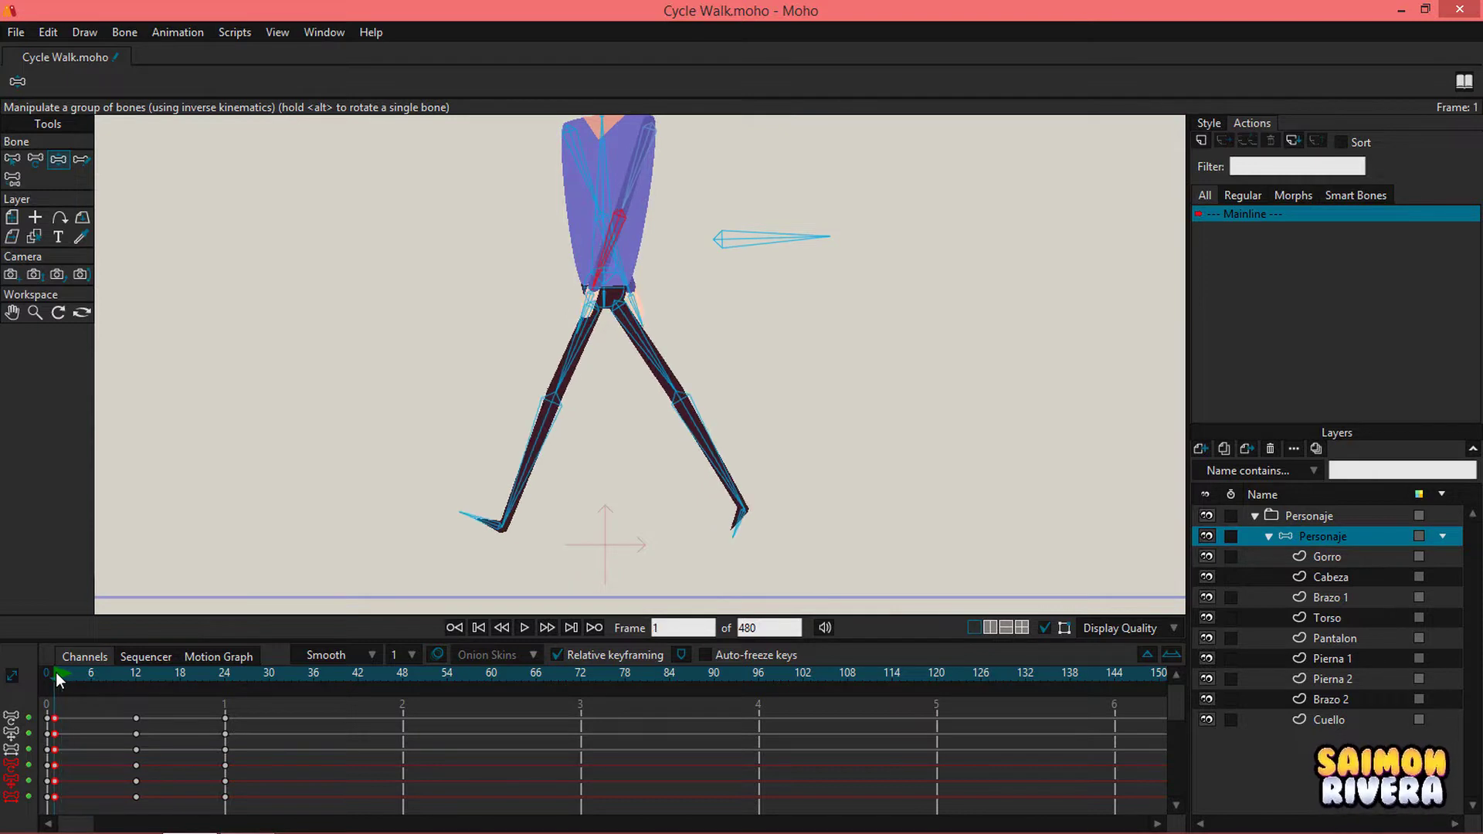
pyautogui.moveTo(55, 672); pyautogui.dragTo(96, 663)
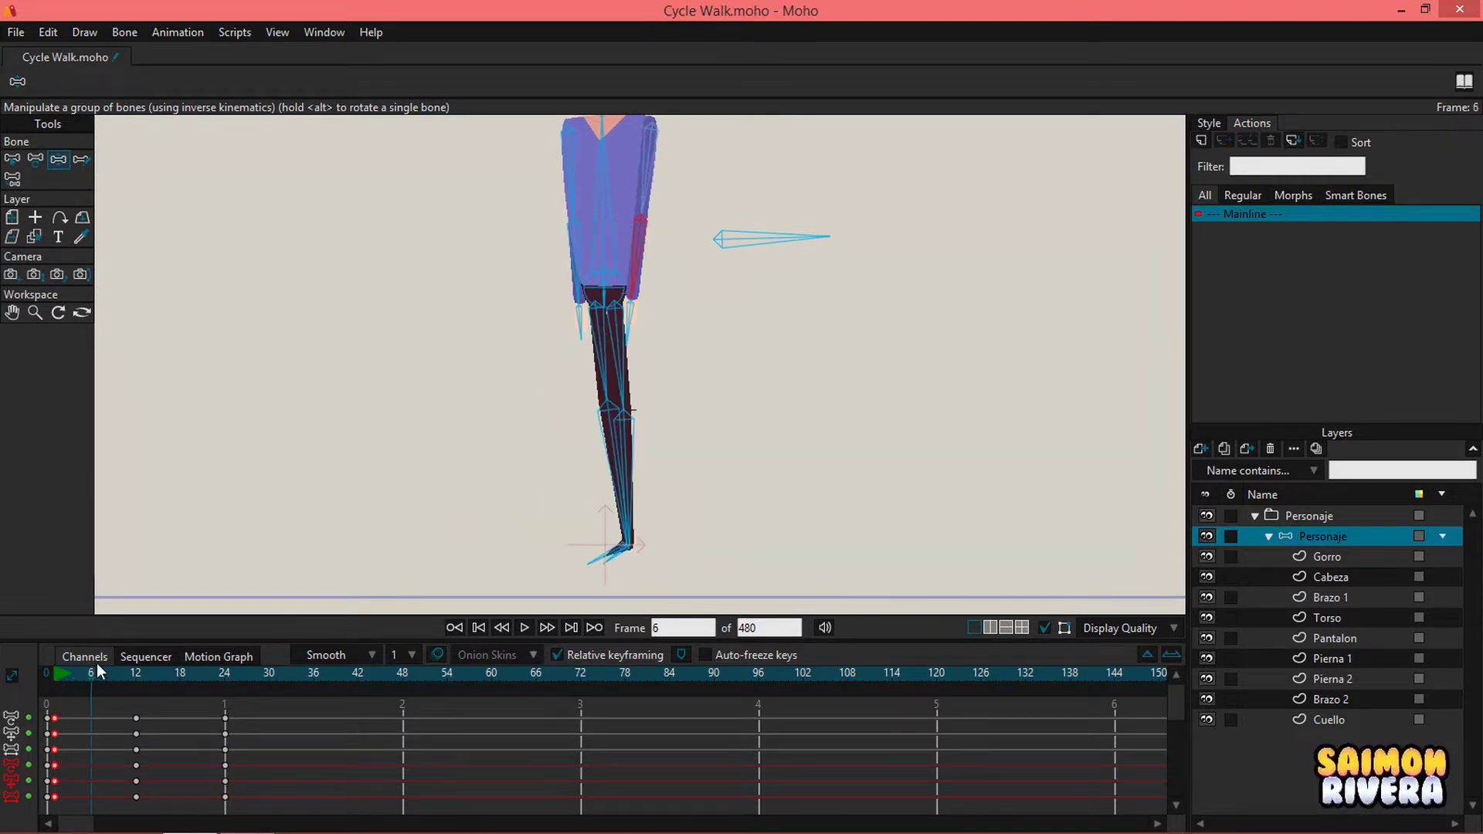
pyautogui.moveTo(638, 454); pyautogui.dragTo(680, 281)
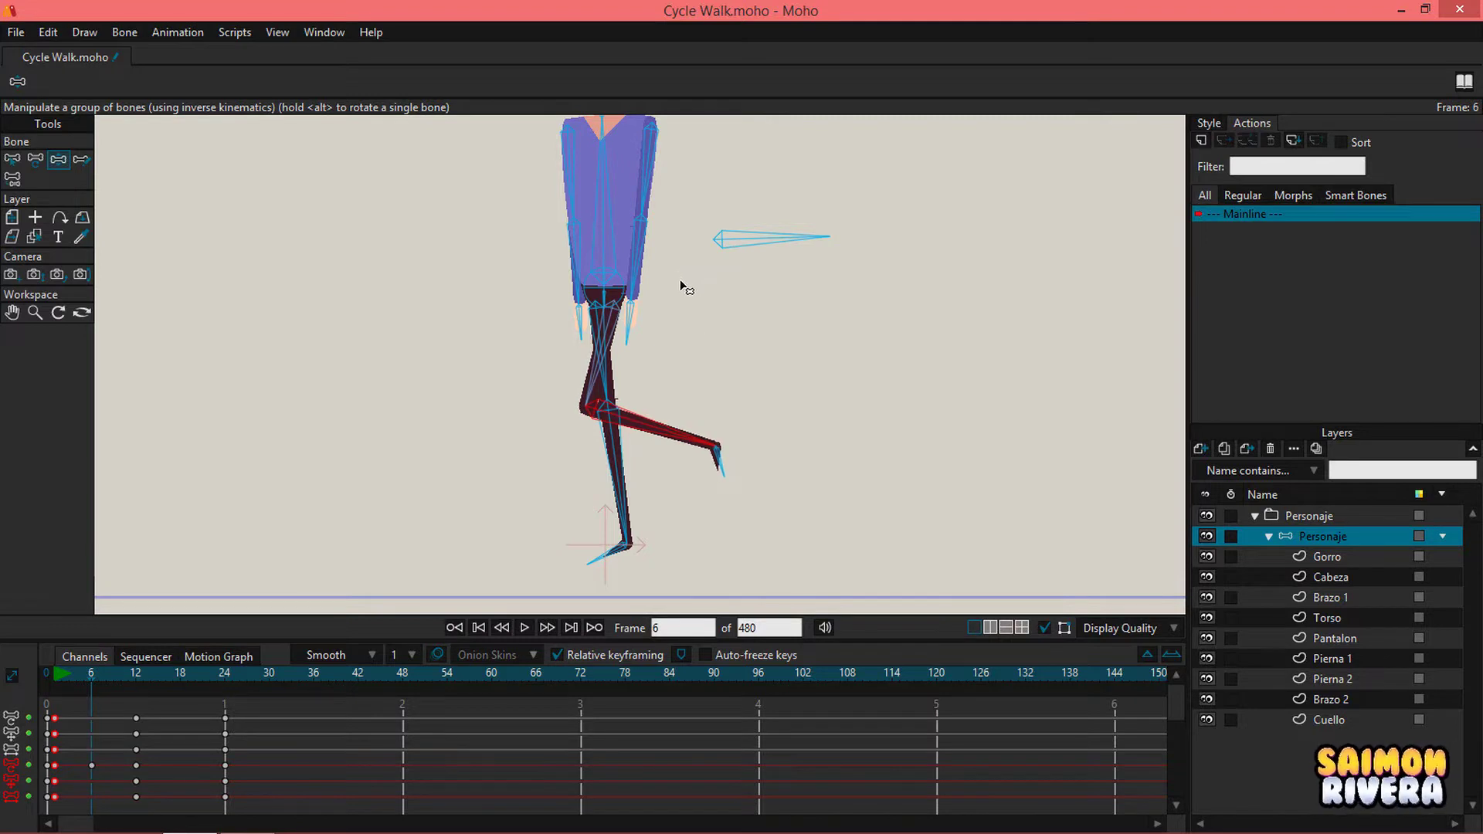
pyautogui.moveTo(715, 481); pyautogui.dragTo(710, 479)
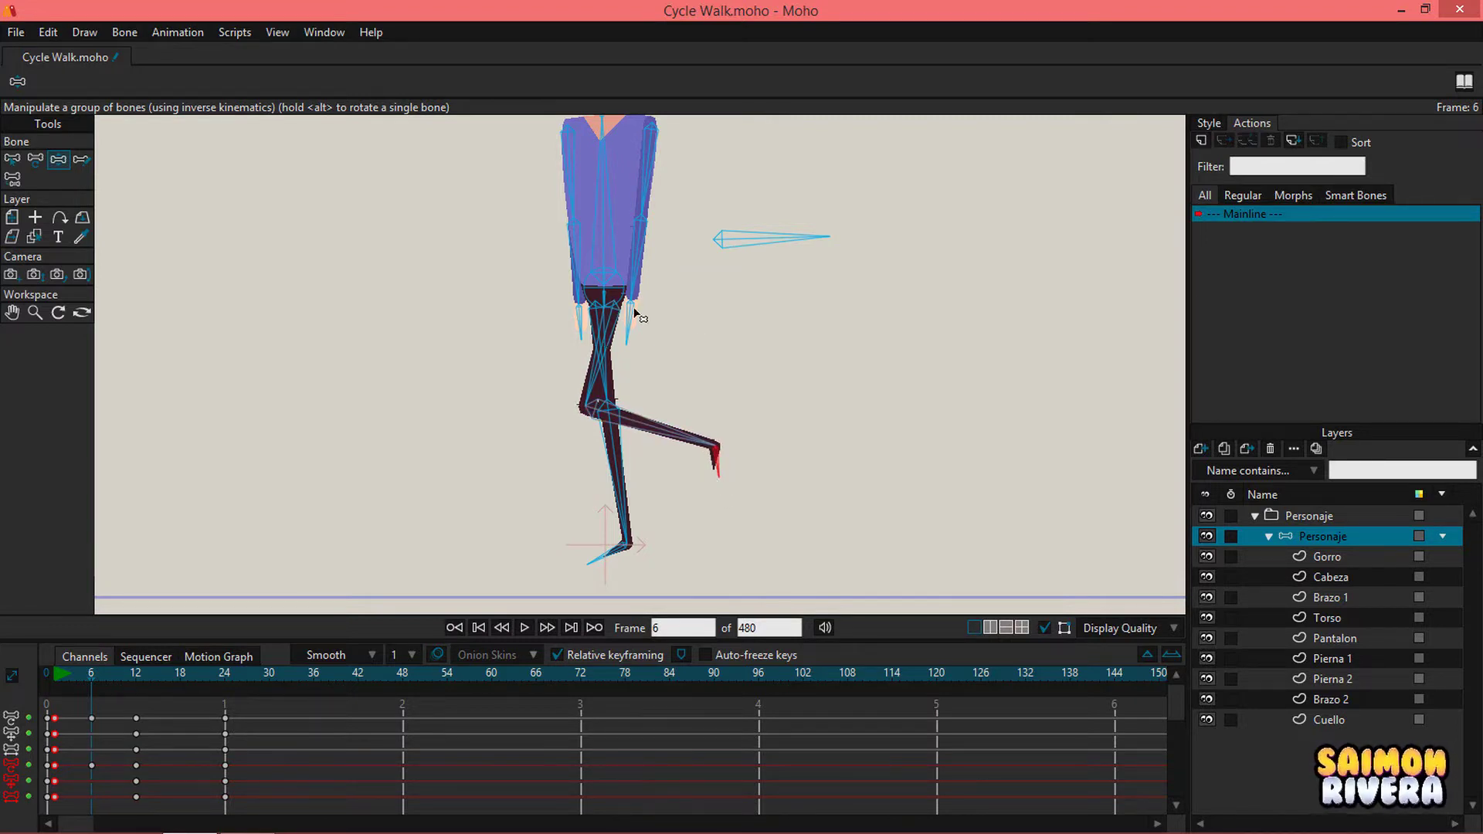
pyautogui.hotkey('ctrl', 'f')
# Step: At frame 18, bend the opposite leg backward at the knee and angle its foot, using frame 6 as reference
pyautogui.click(179, 675)
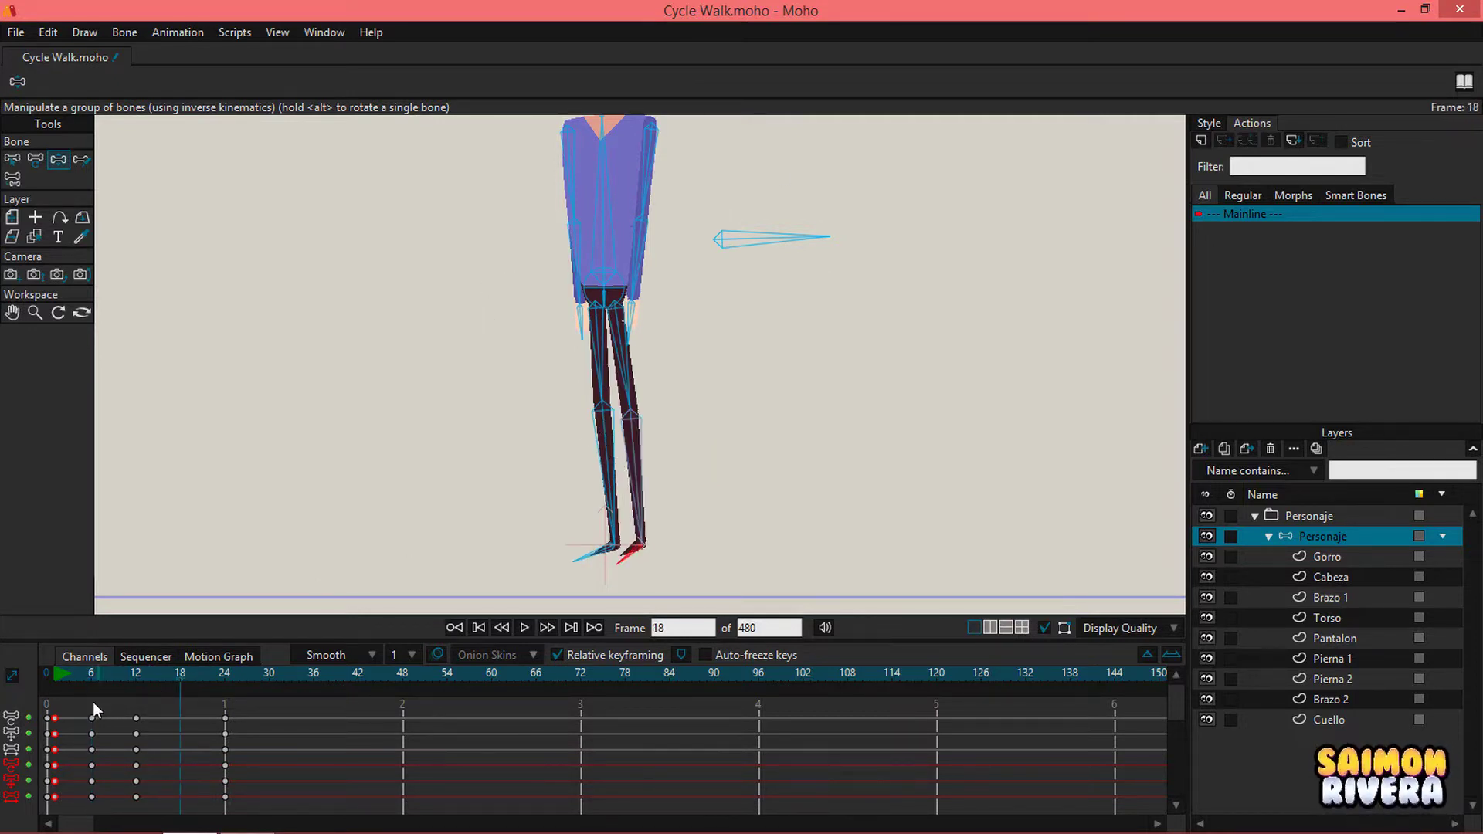
pyautogui.click(91, 674)
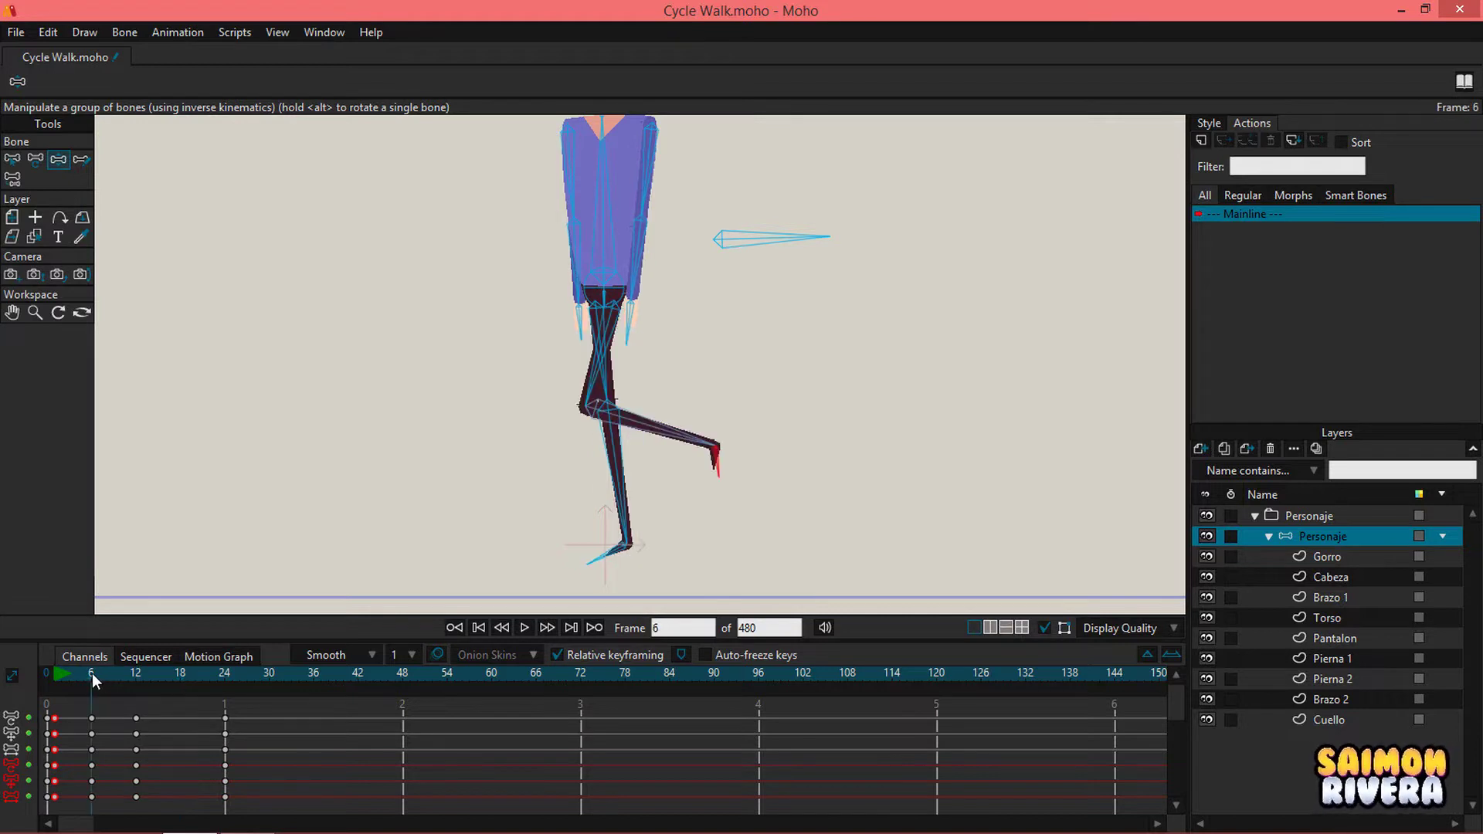
pyautogui.click(180, 673)
pyautogui.moveTo(607, 475); pyautogui.dragTo(703, 313)
pyautogui.click(755, 453)
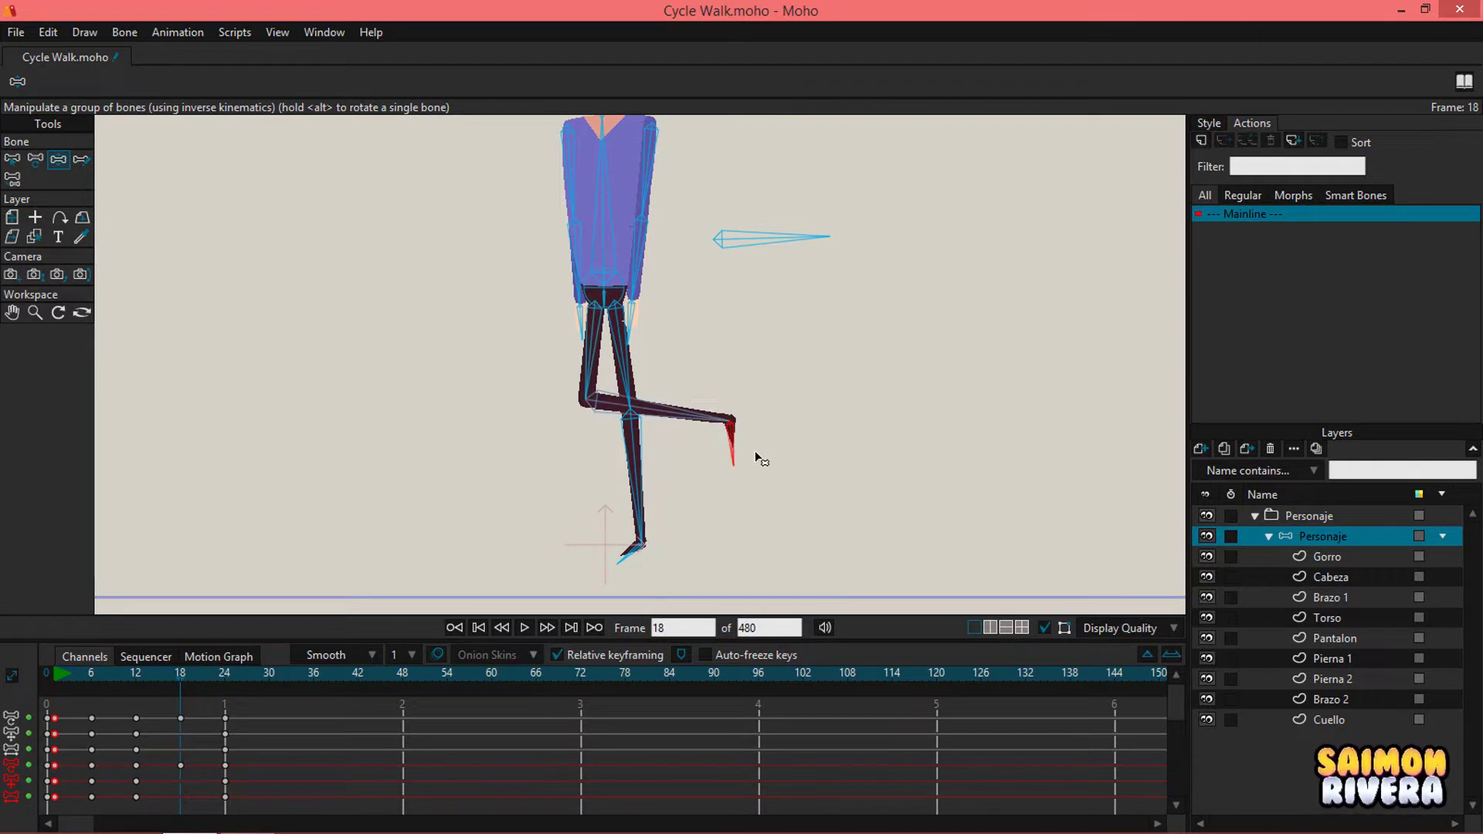
# Step: Straighten the supporting leg to vertical at frame 6
pyautogui.click(90, 674)
pyautogui.click(609, 387)
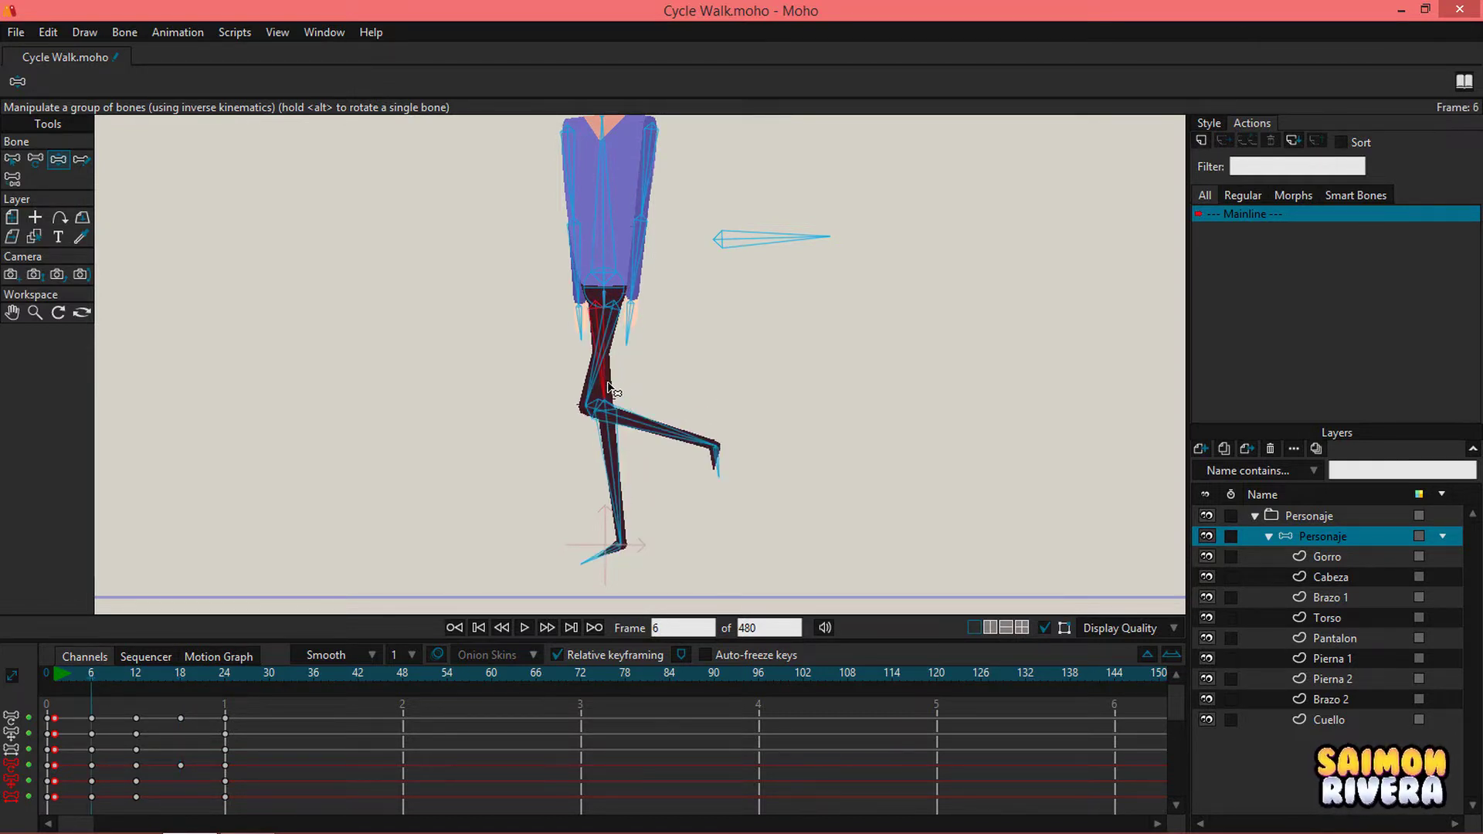
pyautogui.moveTo(609, 386); pyautogui.dragTo(611, 525)
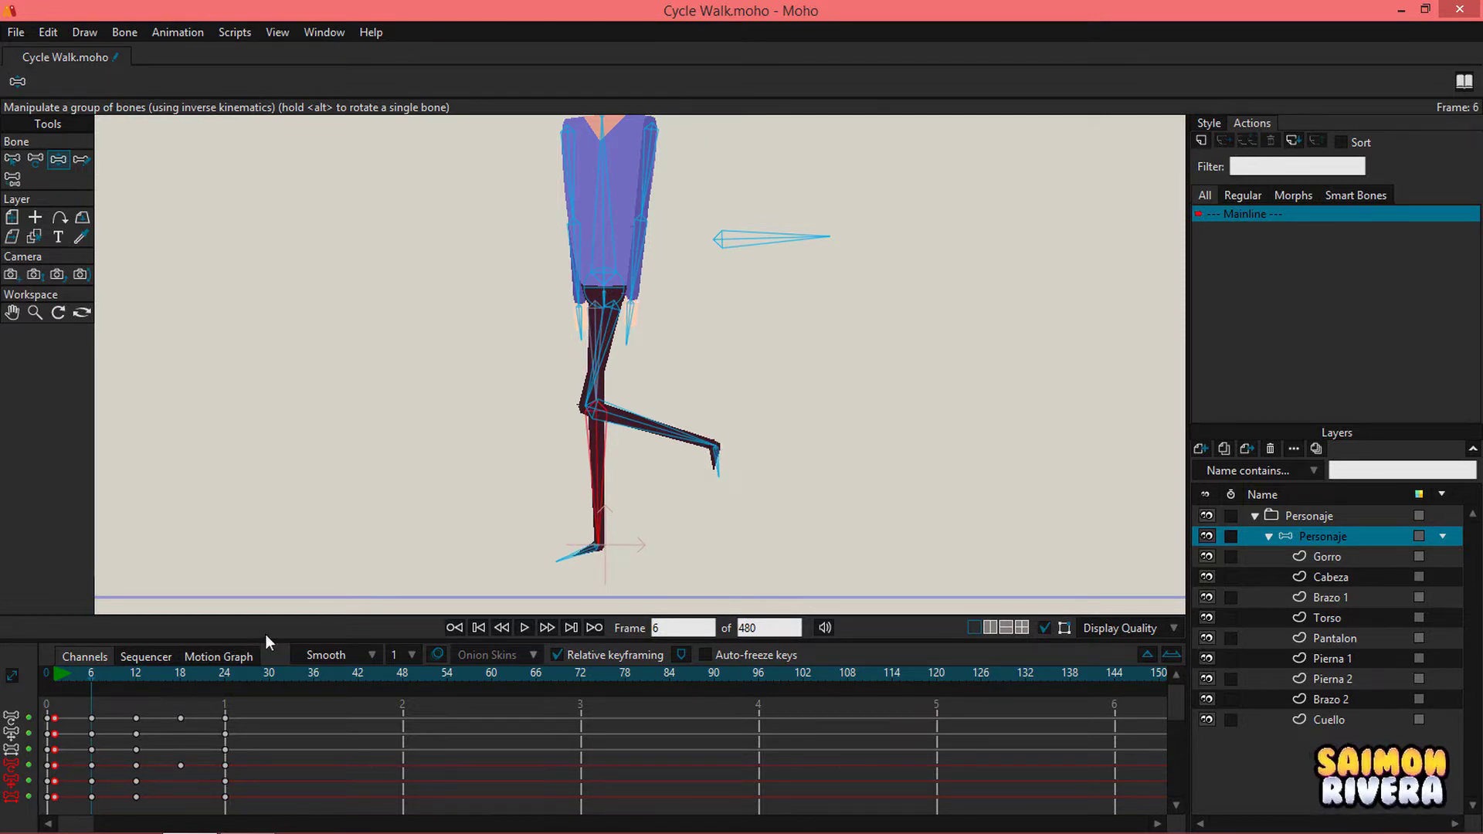
# Step: At frame 18, straighten the supporting leg to vertical and freeze the full pose
pyautogui.click(179, 675)
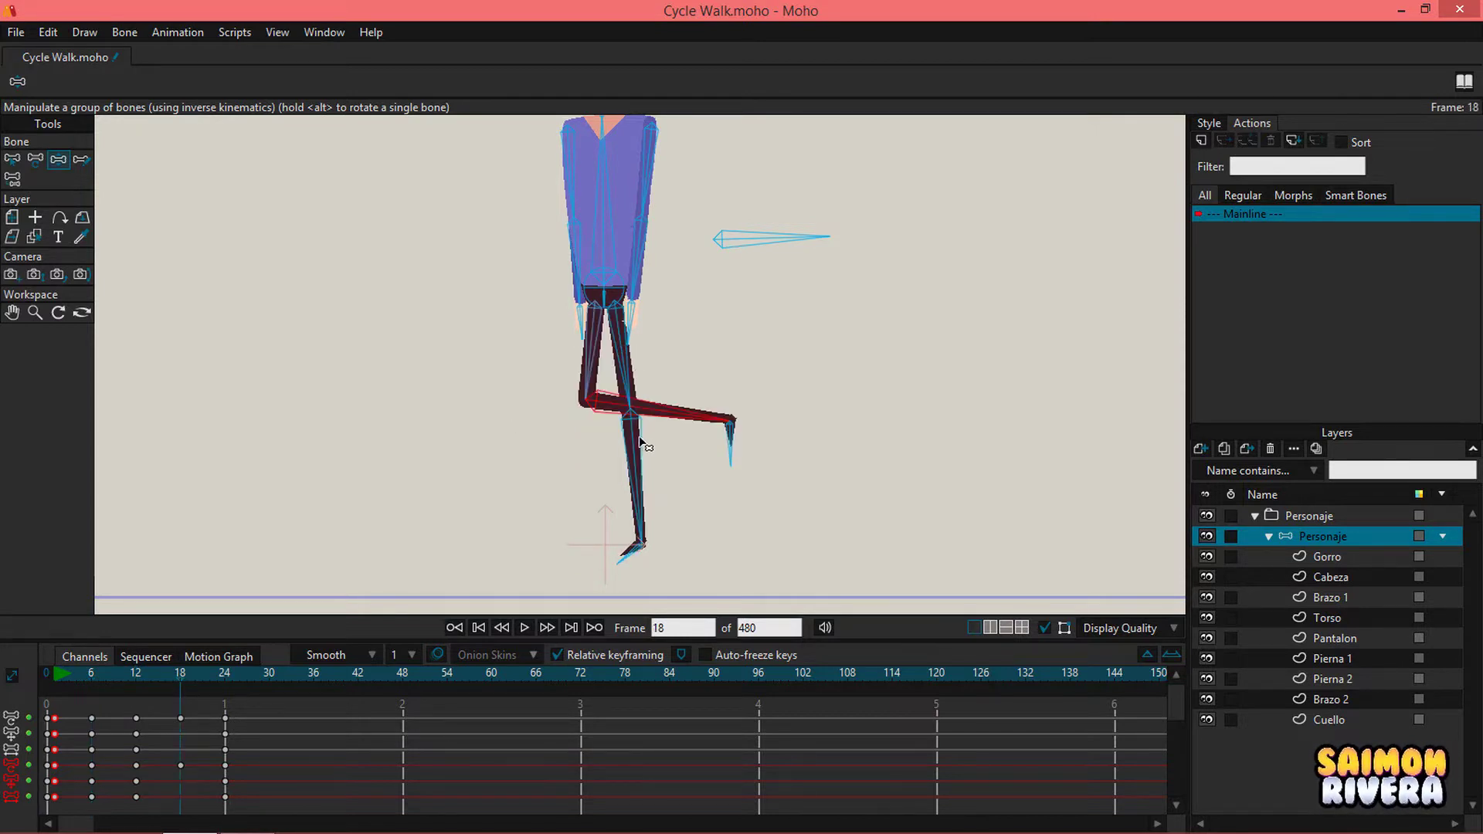
pyautogui.moveTo(624, 485); pyautogui.dragTo(614, 512)
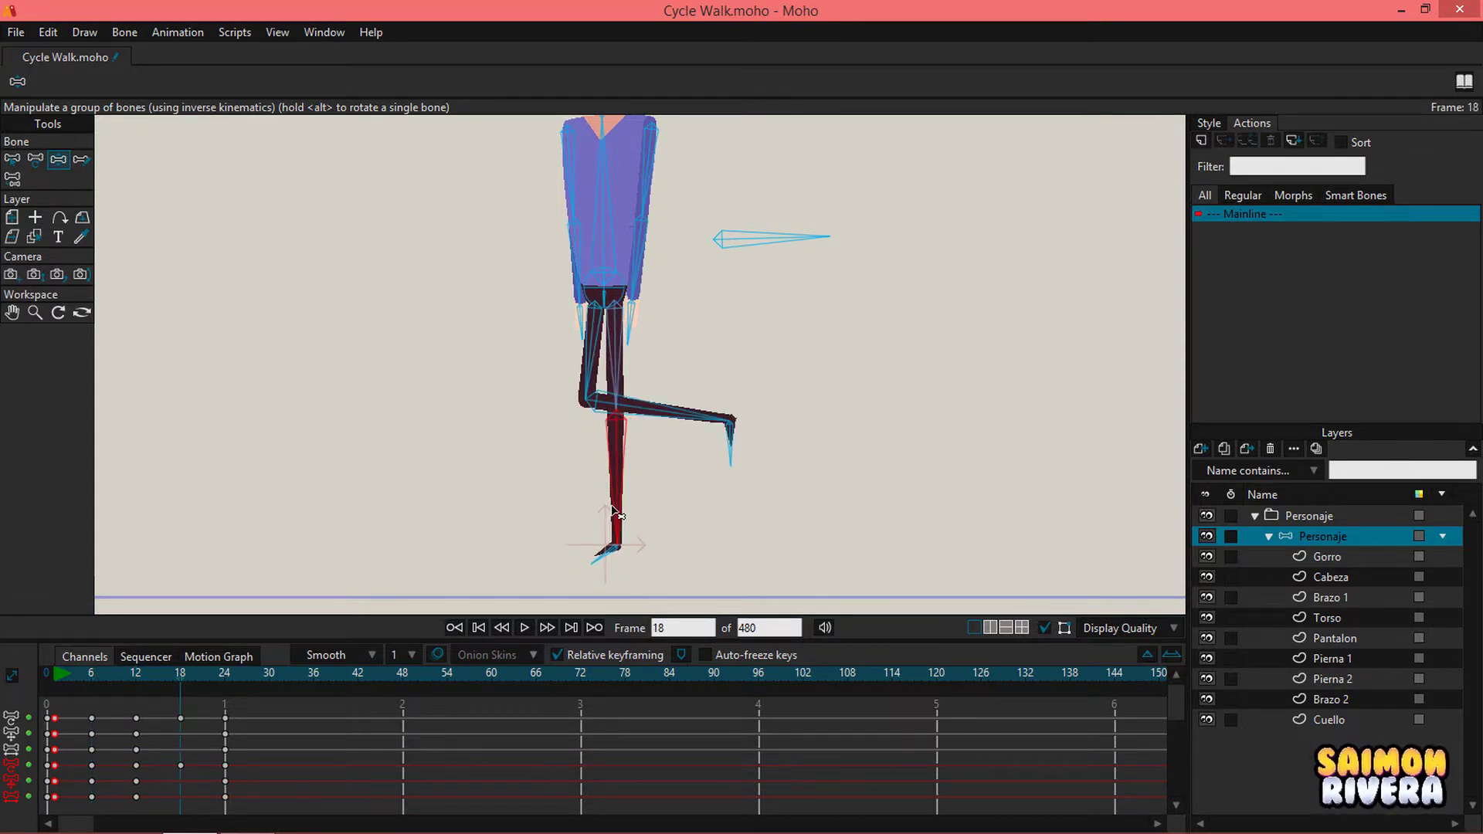
pyautogui.hotkey('ctrl', 'f')
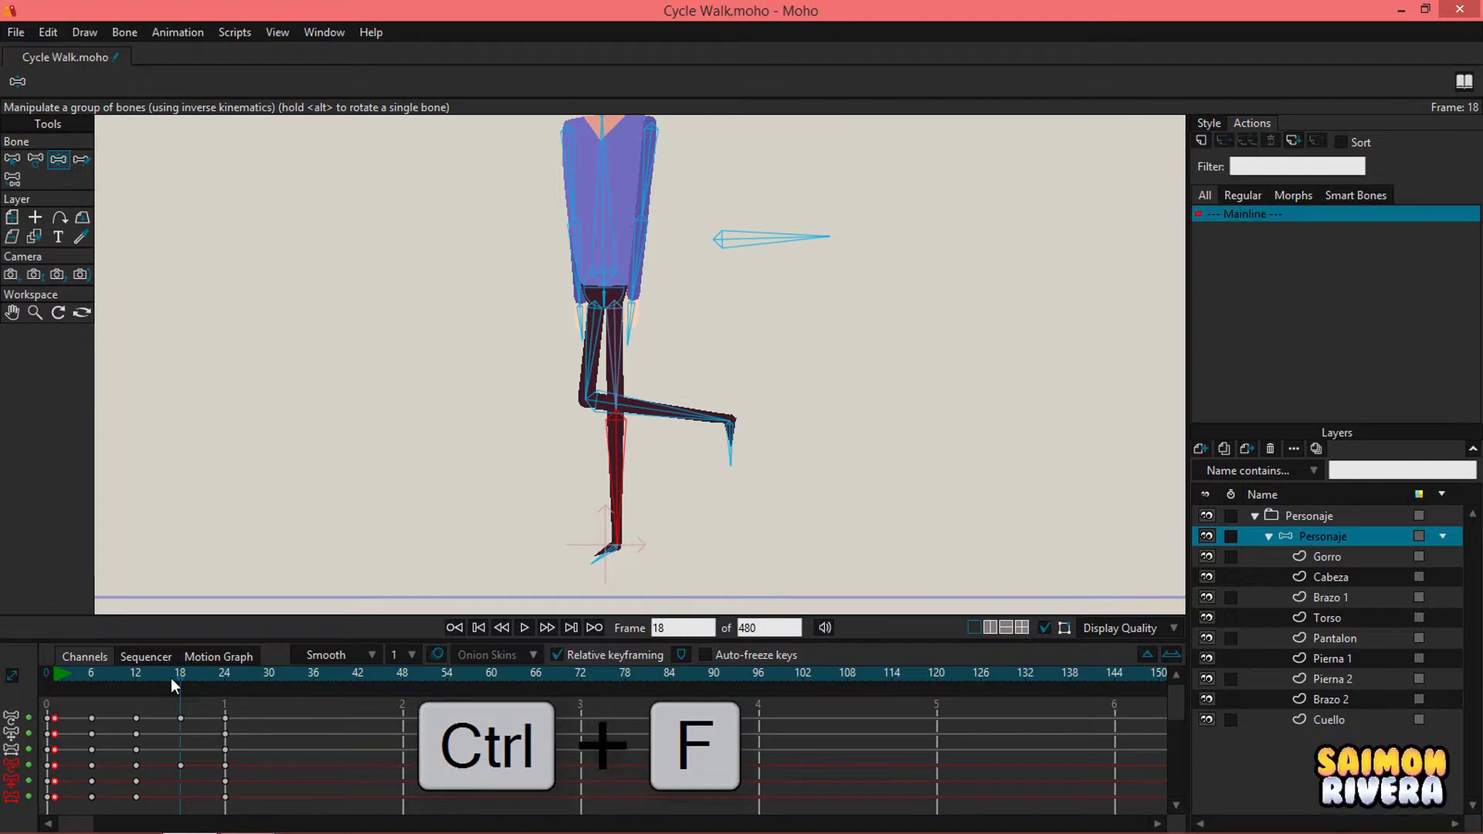
pyautogui.hotkey('ctrl', 'g')
pyautogui.hotkey('ctrl', 'g')
pyautogui.hotkey('ctrl', 'f')
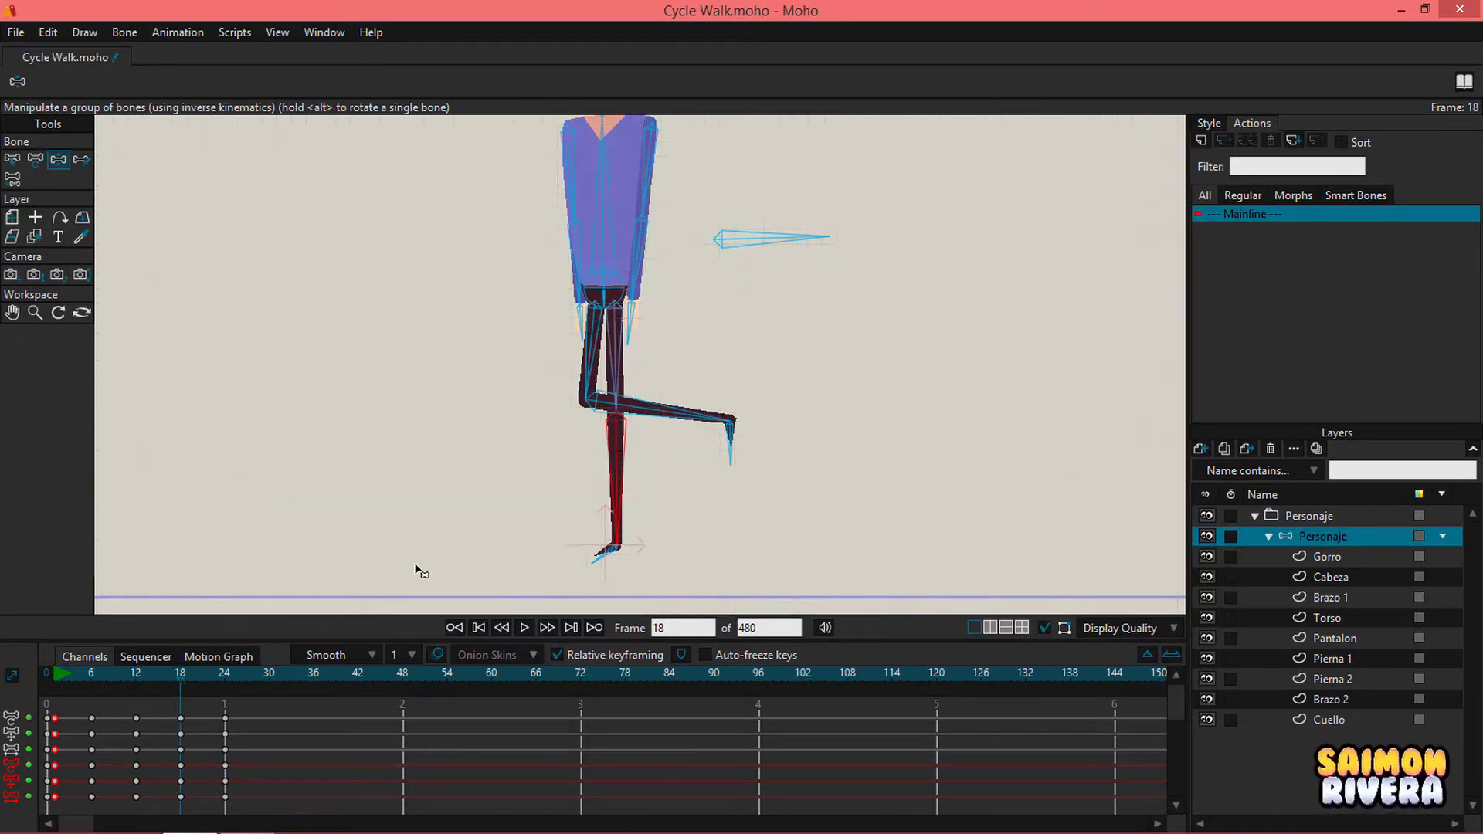
# Step: Scrub the walk from frame 1 to frame 17 to check the motion
pyautogui.scroll(-1, 592, 490)
pyautogui.moveTo(726, 446); pyautogui.dragTo(681, 471)
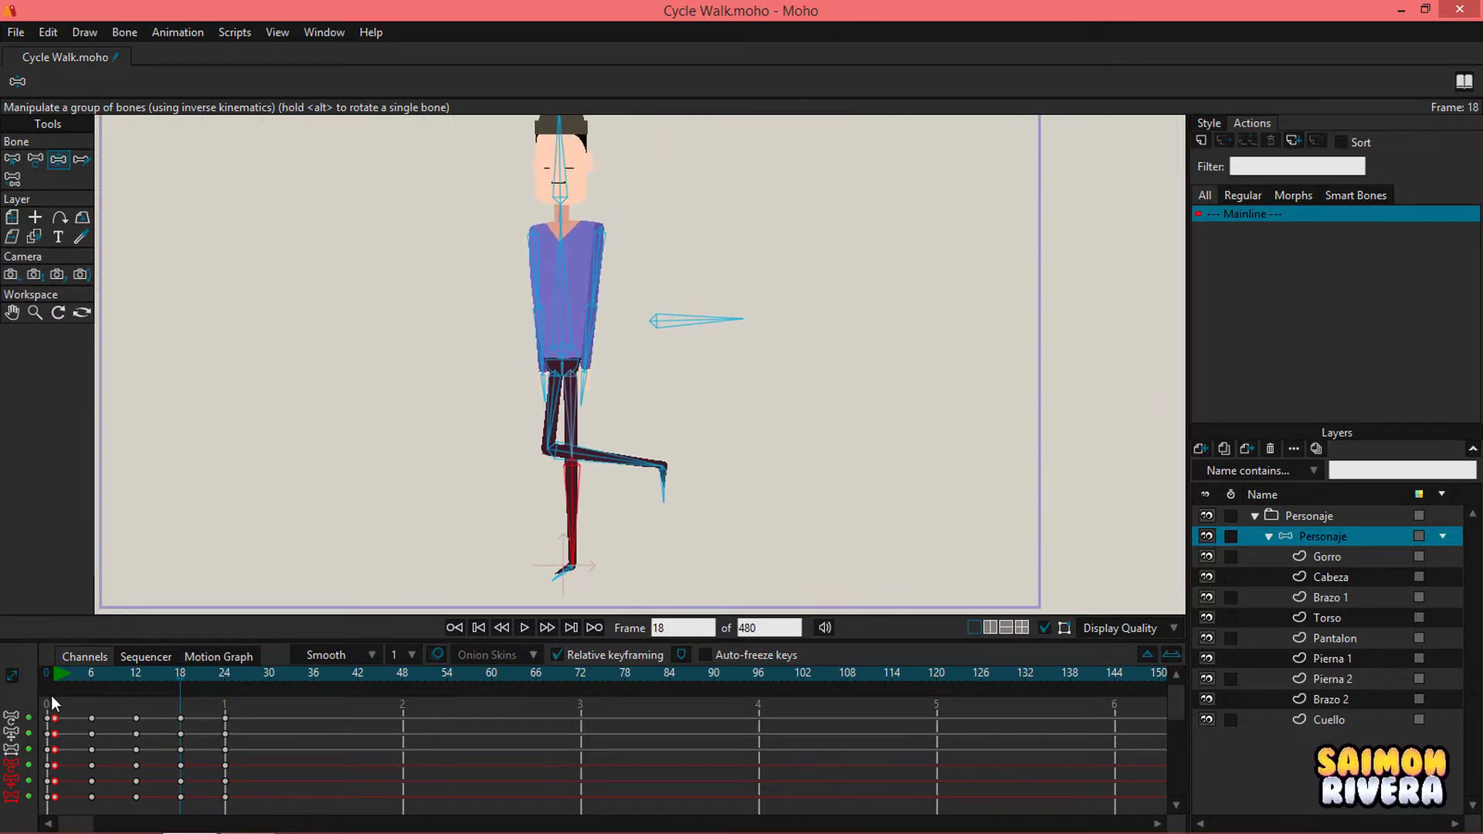
pyautogui.click(54, 675)
pyautogui.press('0')
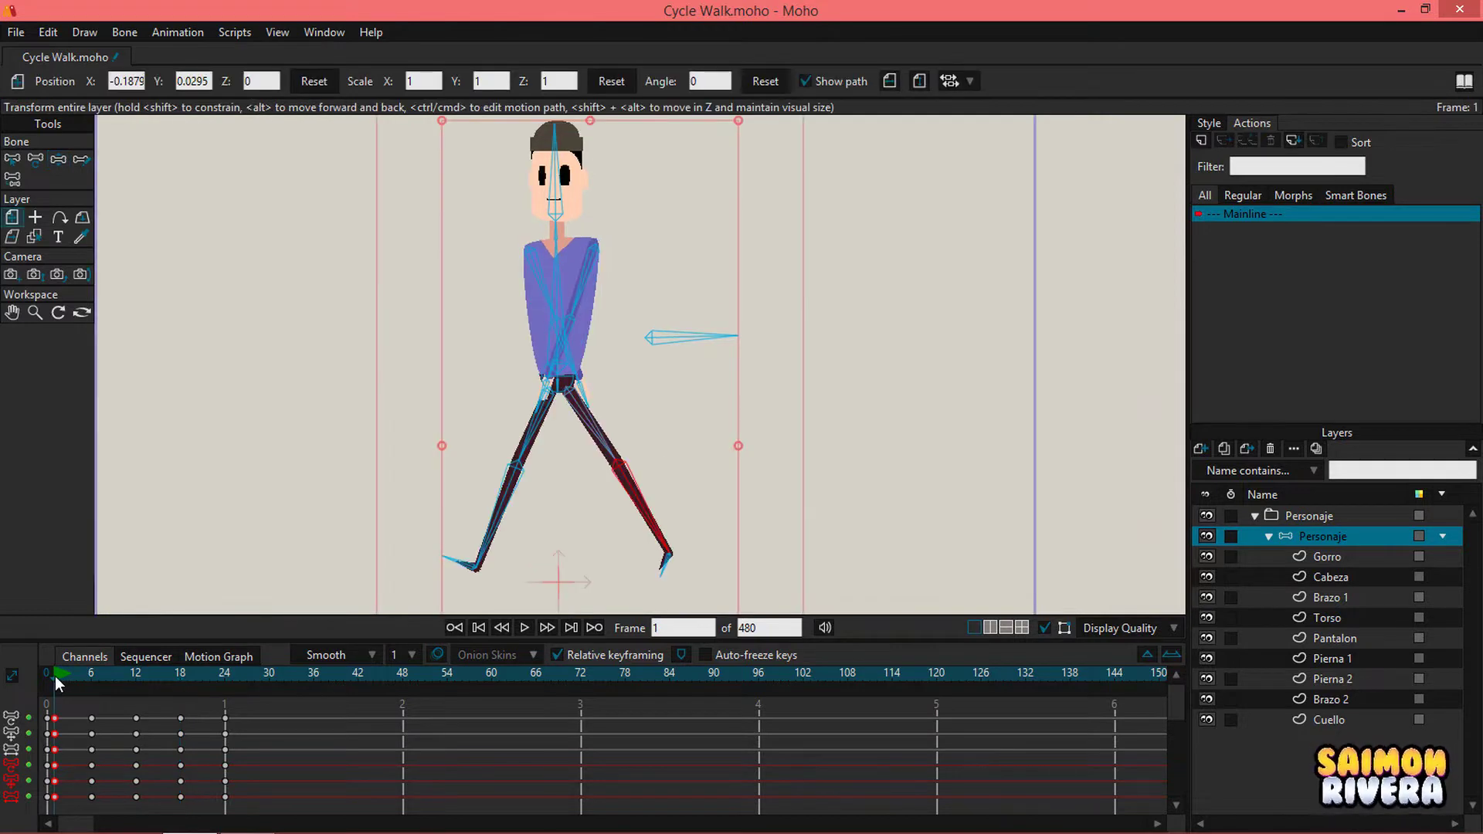
pyautogui.moveTo(55, 675); pyautogui.dragTo(170, 680)
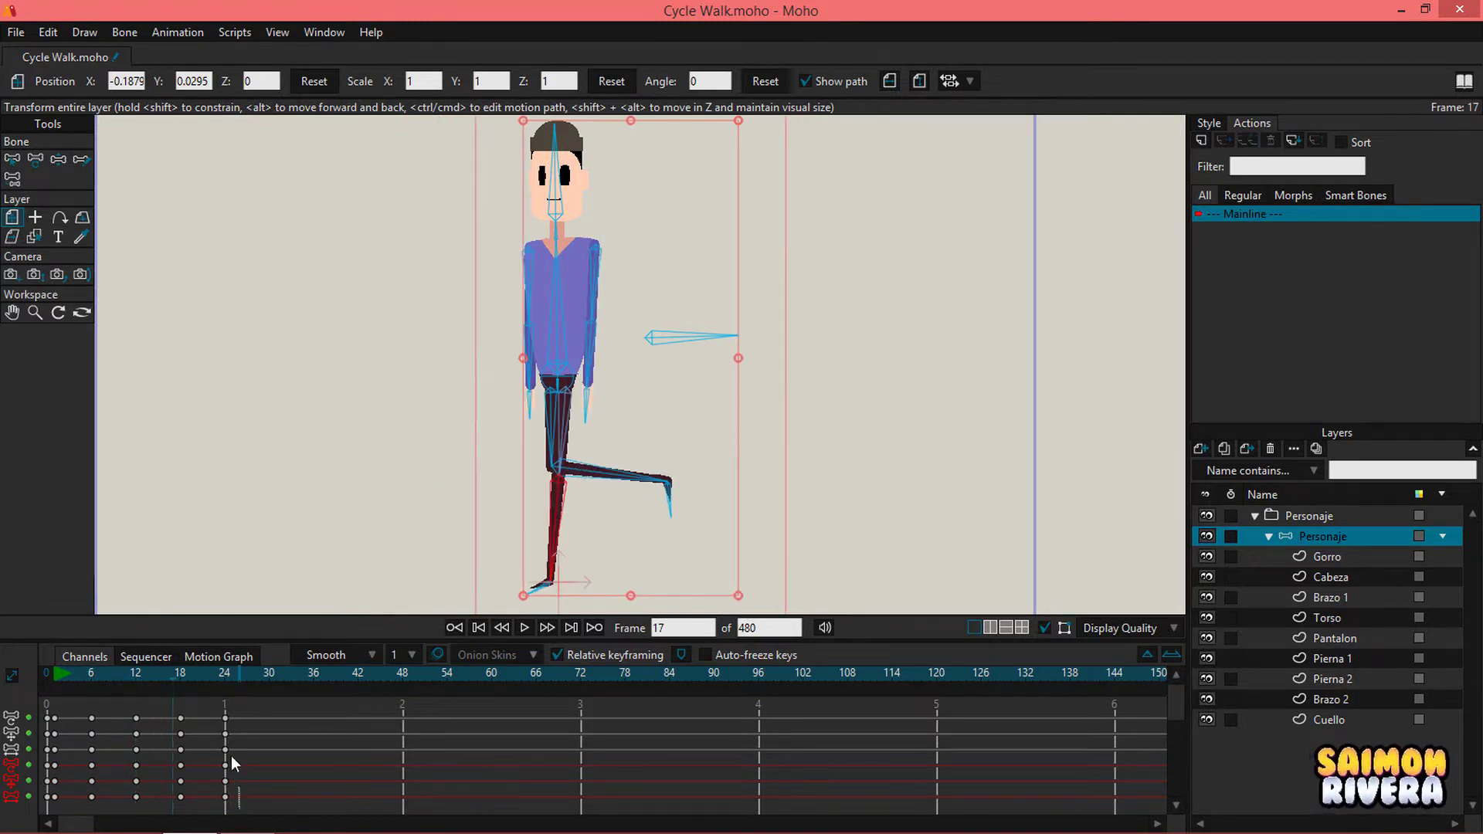
# Step: Set all frame 24 keys to Cycle interpolation, looping back to absolute frame 2
pyautogui.moveTo(247, 750); pyautogui.dragTo(225, 722)
pyautogui.rightClick(225, 721)
pyautogui.click(325, 694)
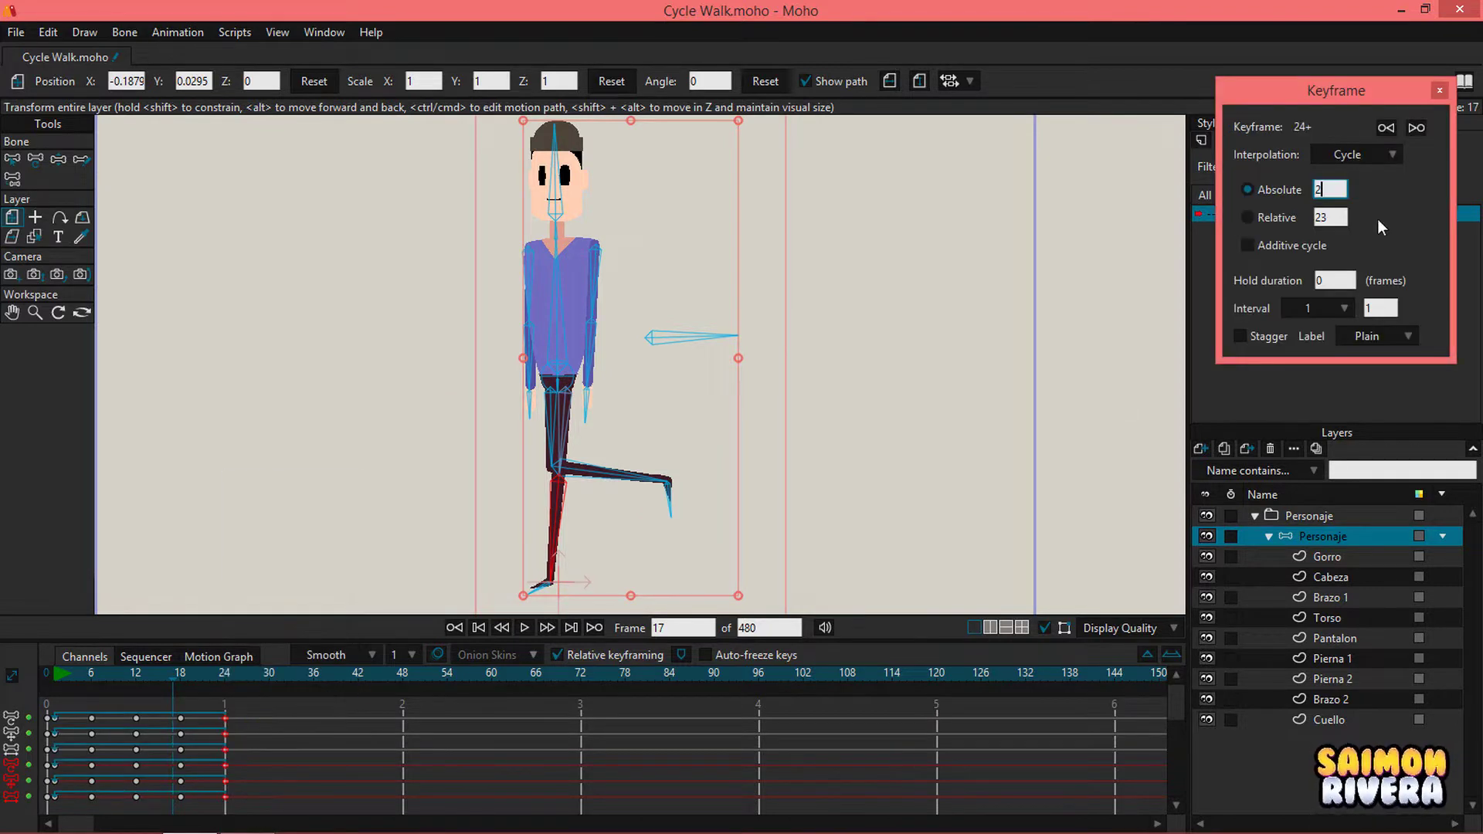
pyautogui.click(1360, 334)
# Step: Hide the bones, play back the looping walk, stop it and rewind to frame 0
pyautogui.click(1043, 627)
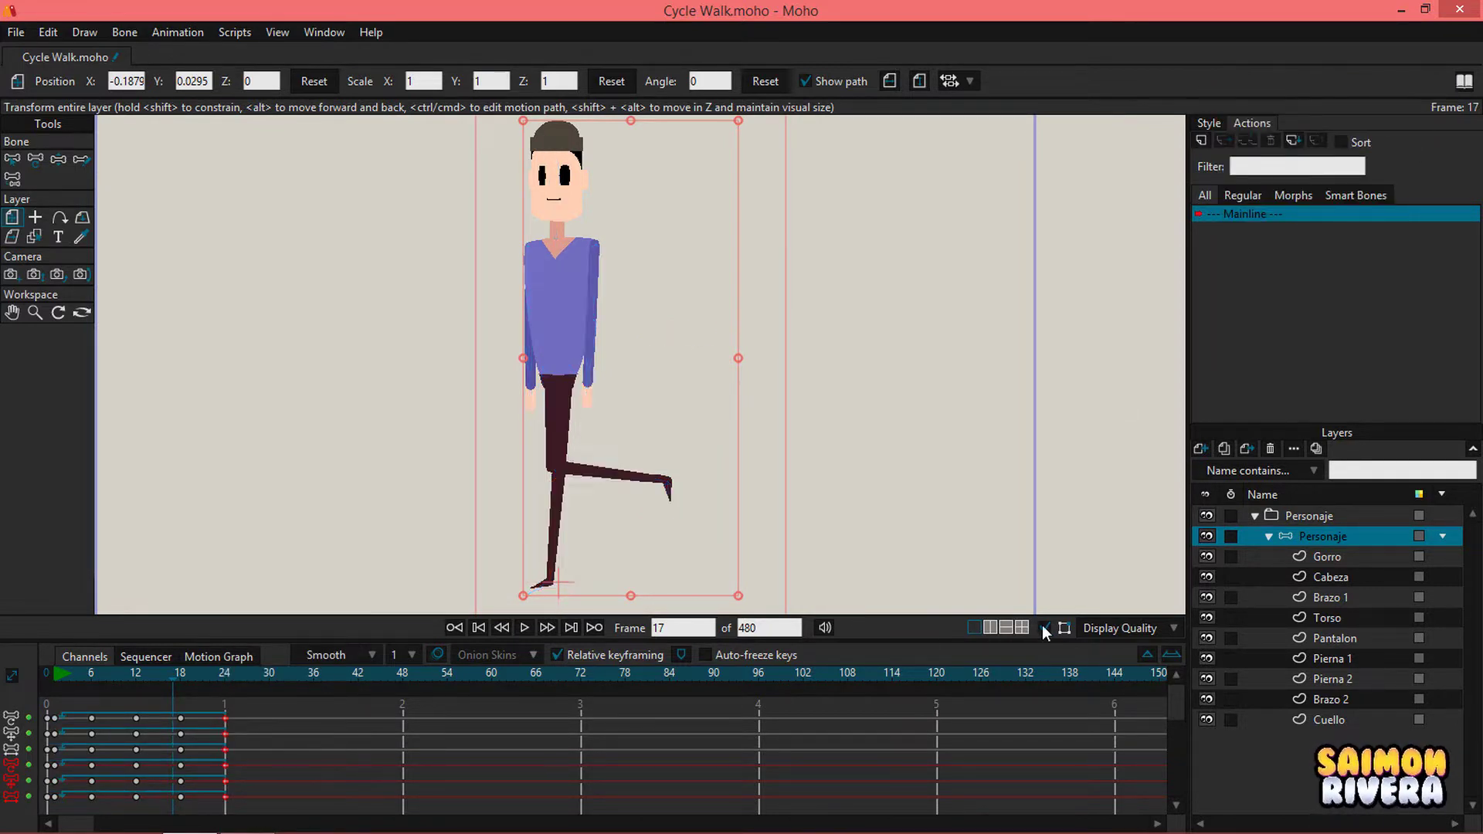
pyautogui.click(49, 677)
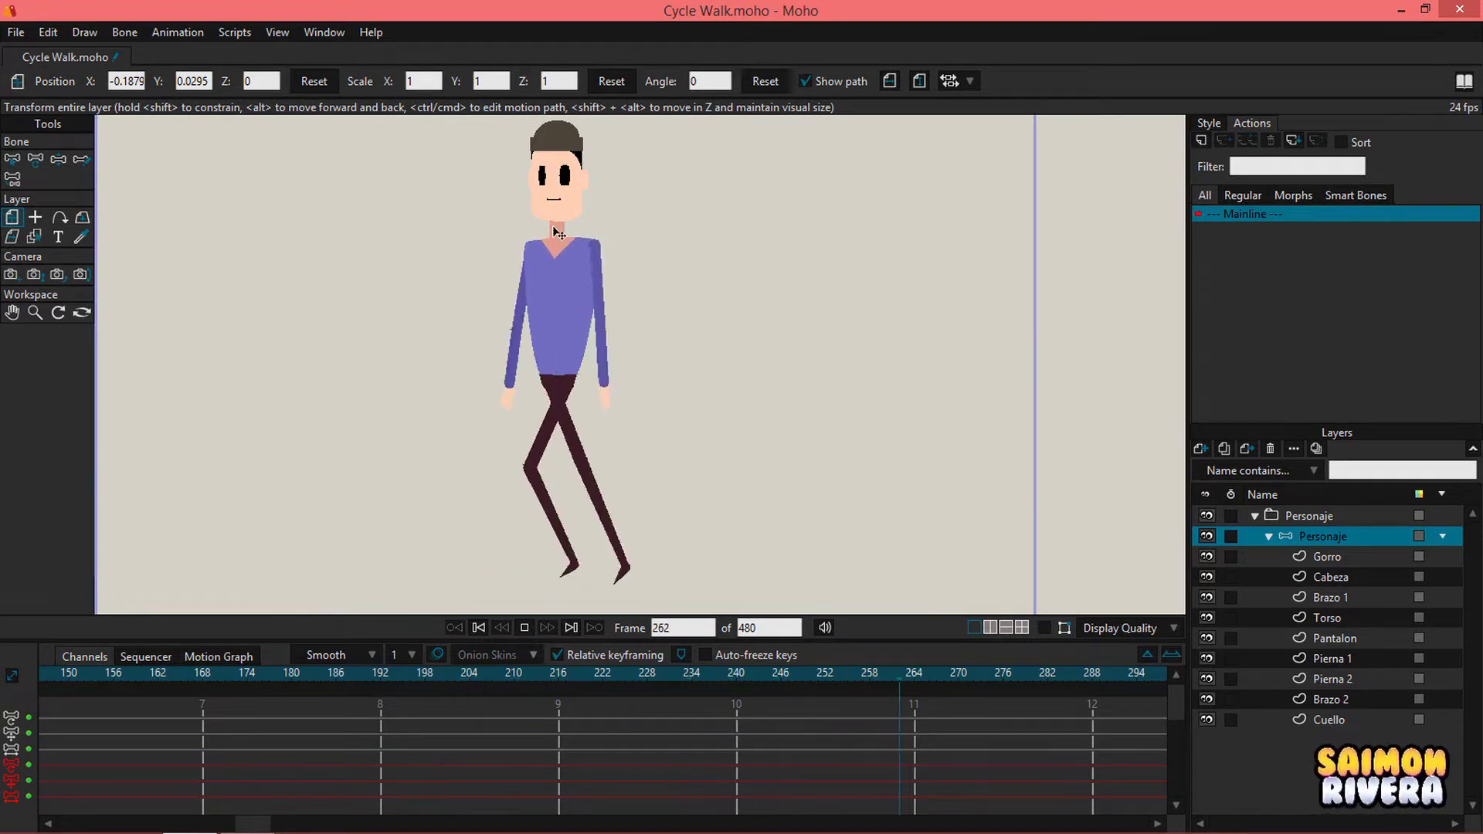
pyautogui.click(531, 633)
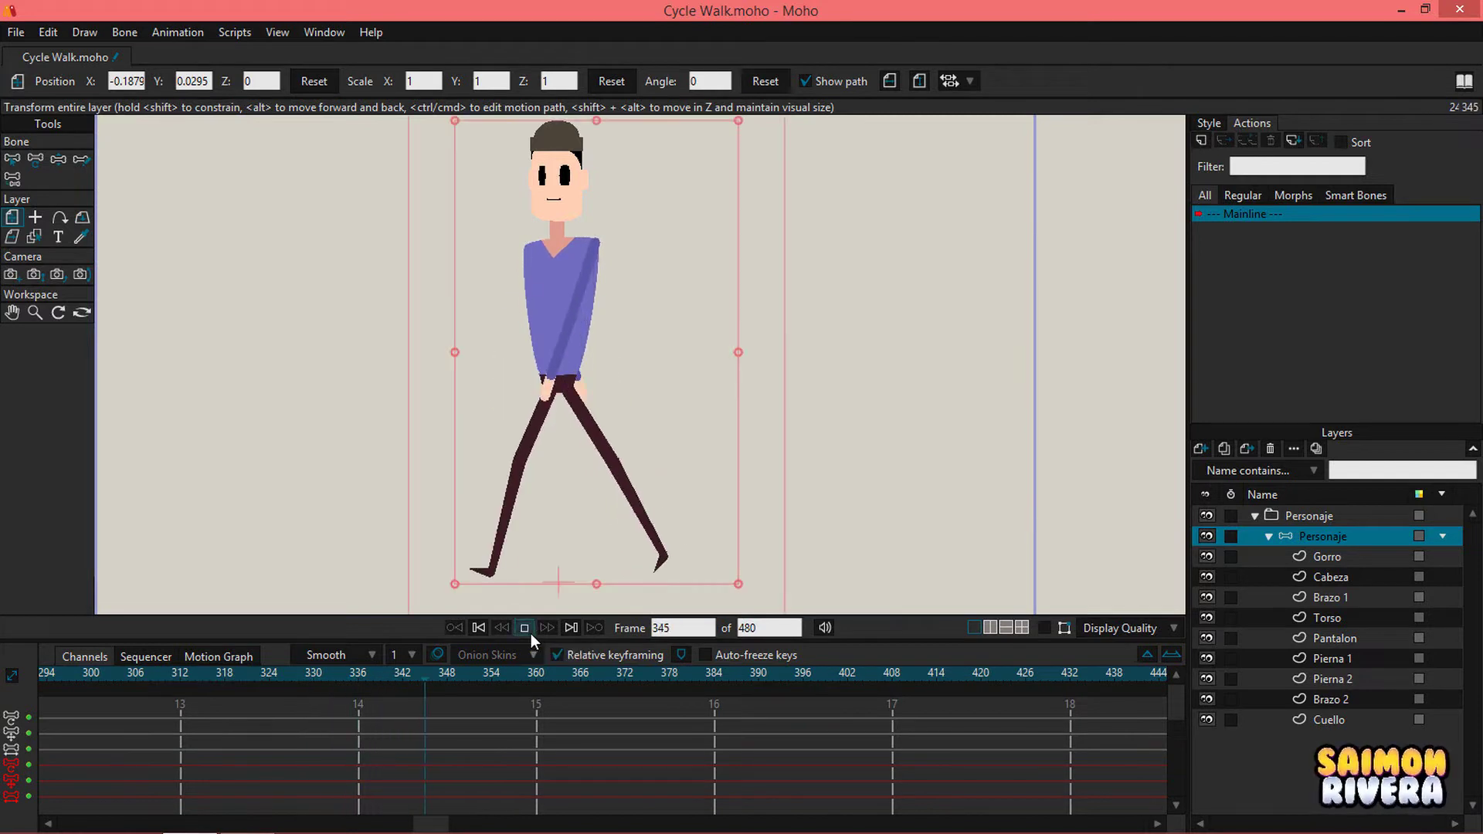
pyautogui.click(491, 630)
pyautogui.click(487, 631)
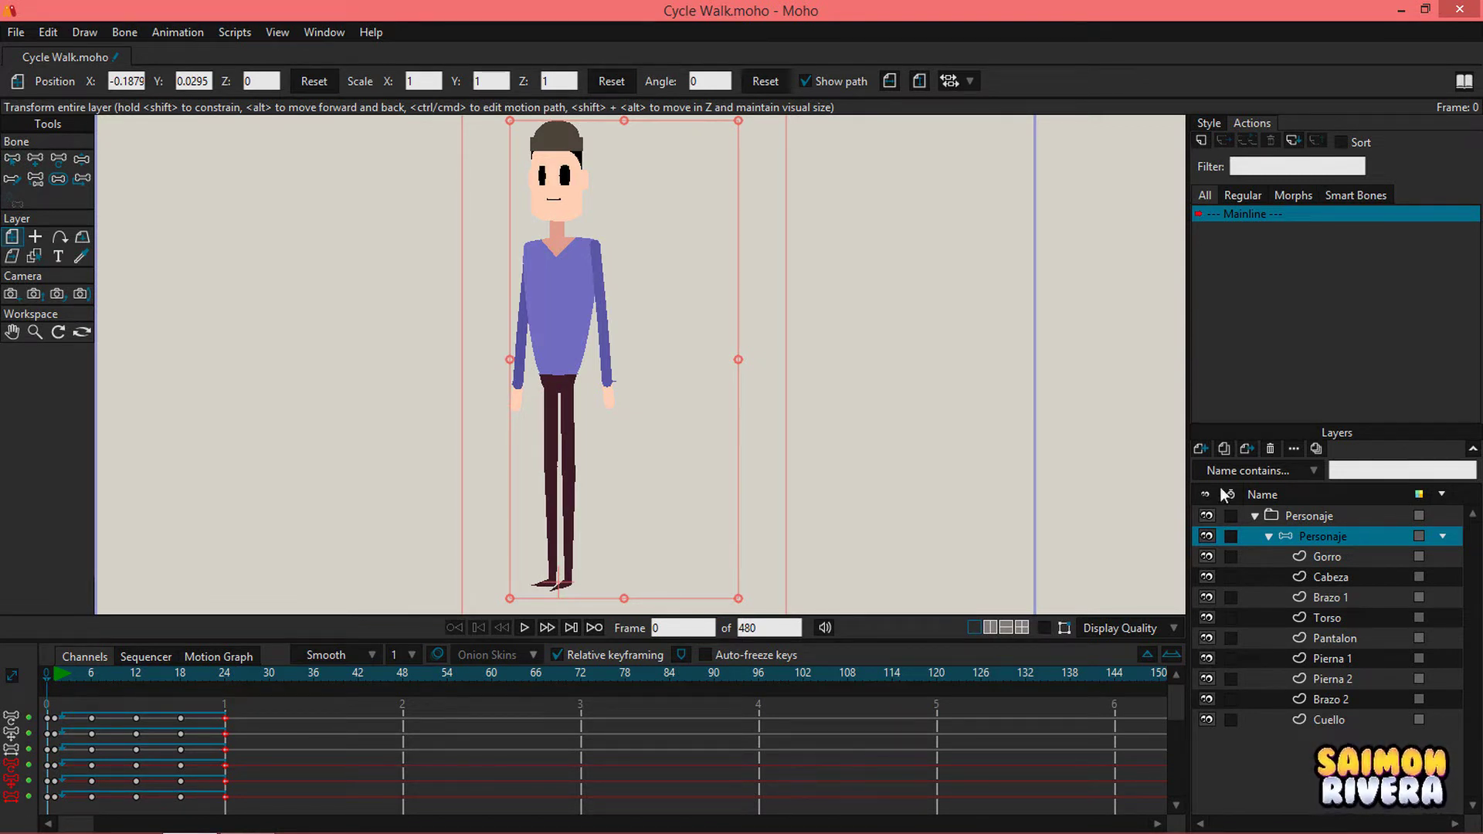
# Step: Delete the cycling keys at frame 24 and replace them with a copy of the frame 1 keys
pyautogui.moveTo(703, 475); pyautogui.dragTo(742, 482)
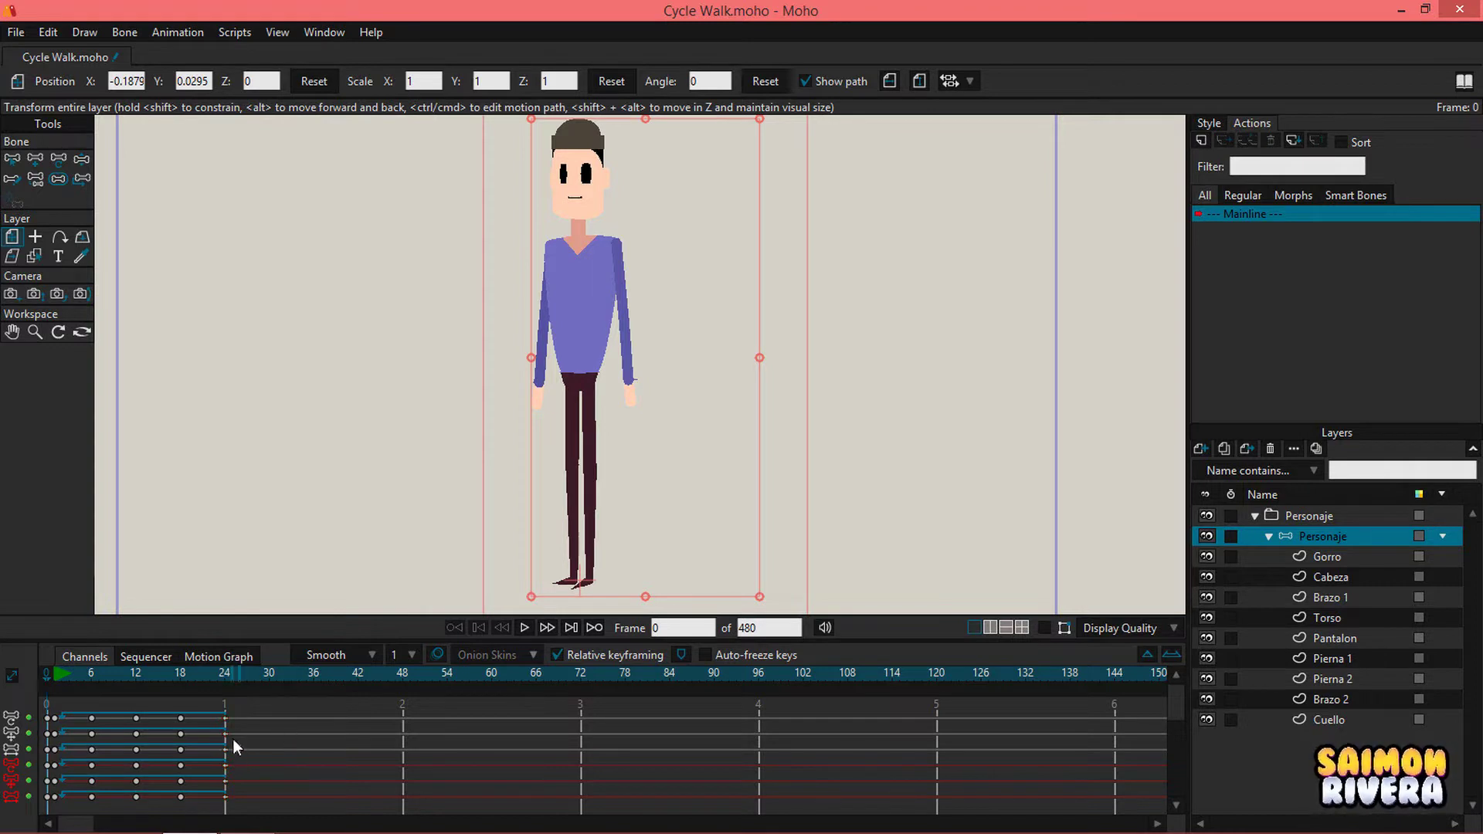
pyautogui.moveTo(247, 799); pyautogui.dragTo(226, 712)
pyautogui.press('Delete')
pyautogui.moveTo(74, 800); pyautogui.dragTo(60, 717)
pyautogui.click(226, 673)
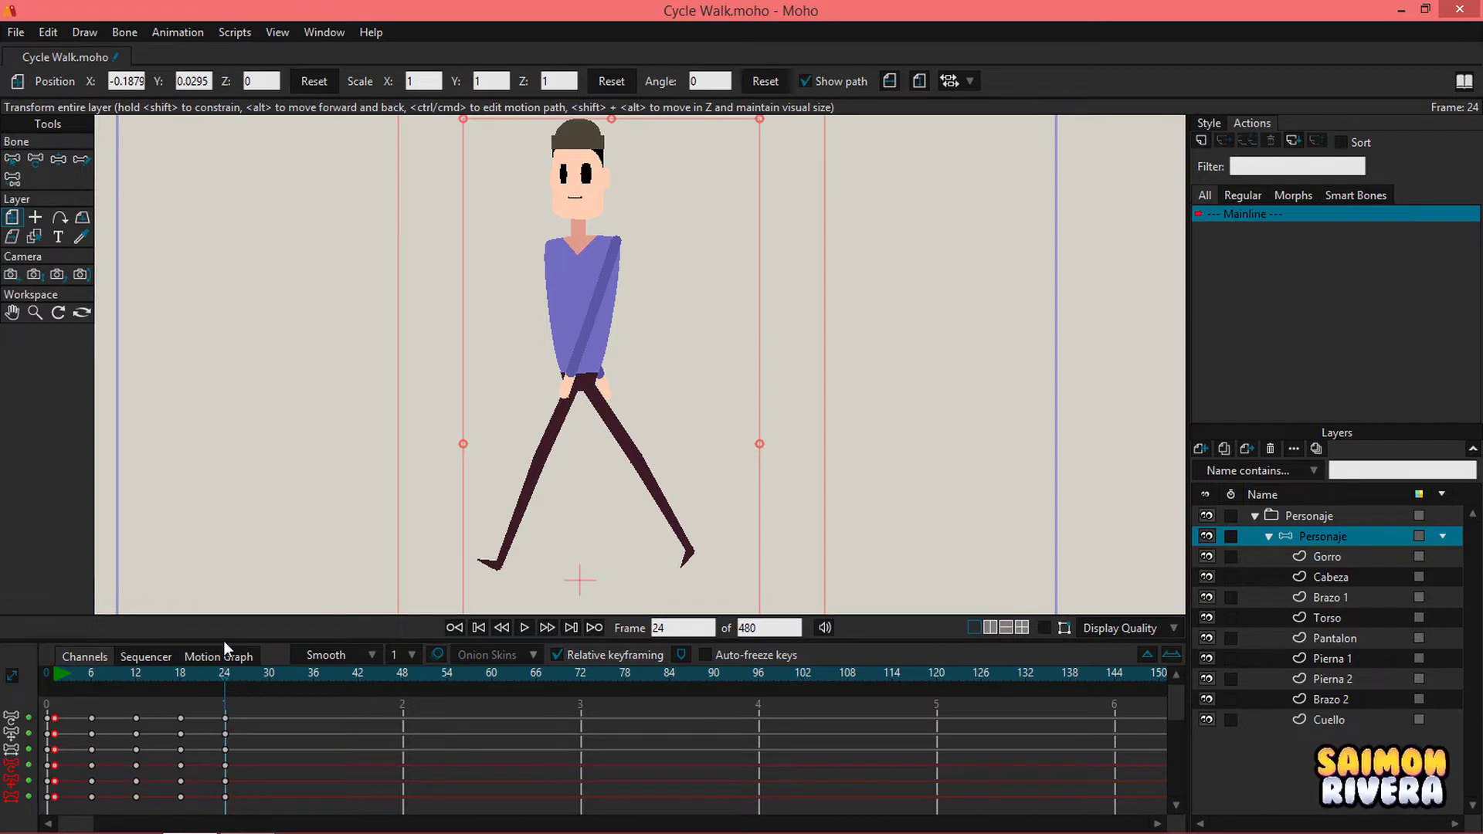
# Step: Show the bones again and, at frame 3, bend the front leg at the knee with the Manipulate Bones tool
pyautogui.click(90, 673)
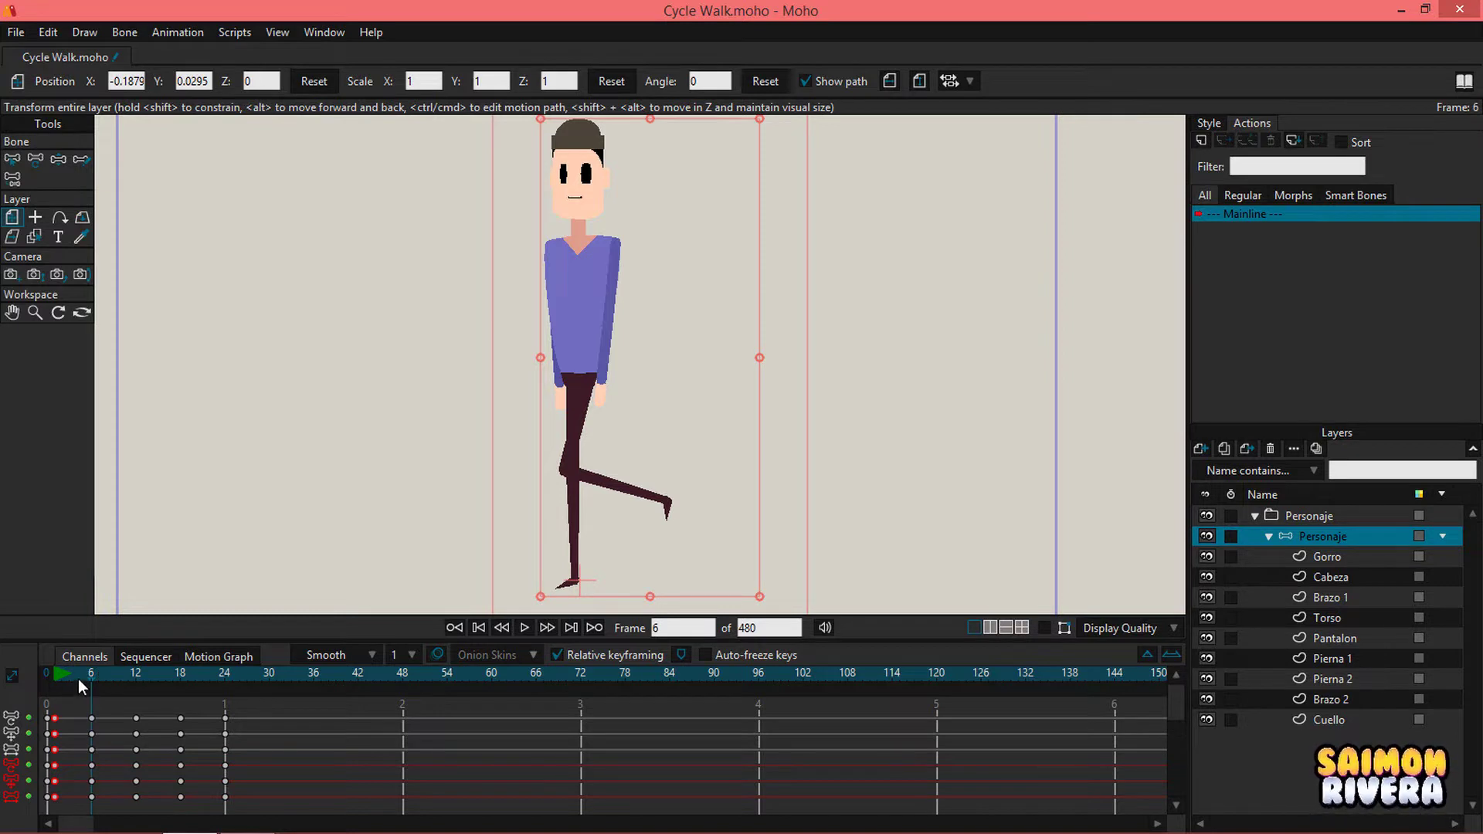
pyautogui.click(77, 679)
pyautogui.click(71, 679)
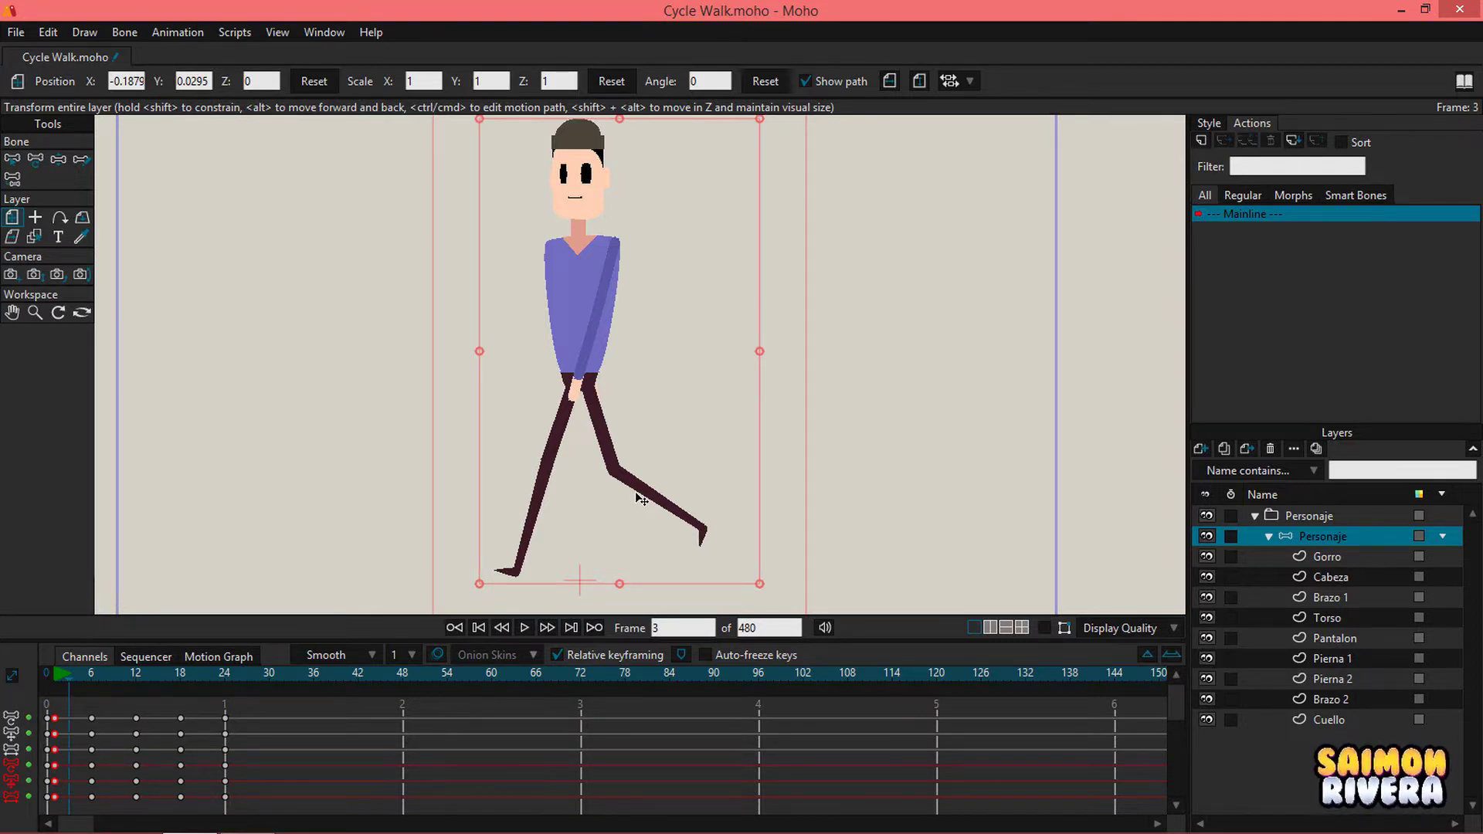
pyautogui.moveTo(649, 462); pyautogui.dragTo(645, 443)
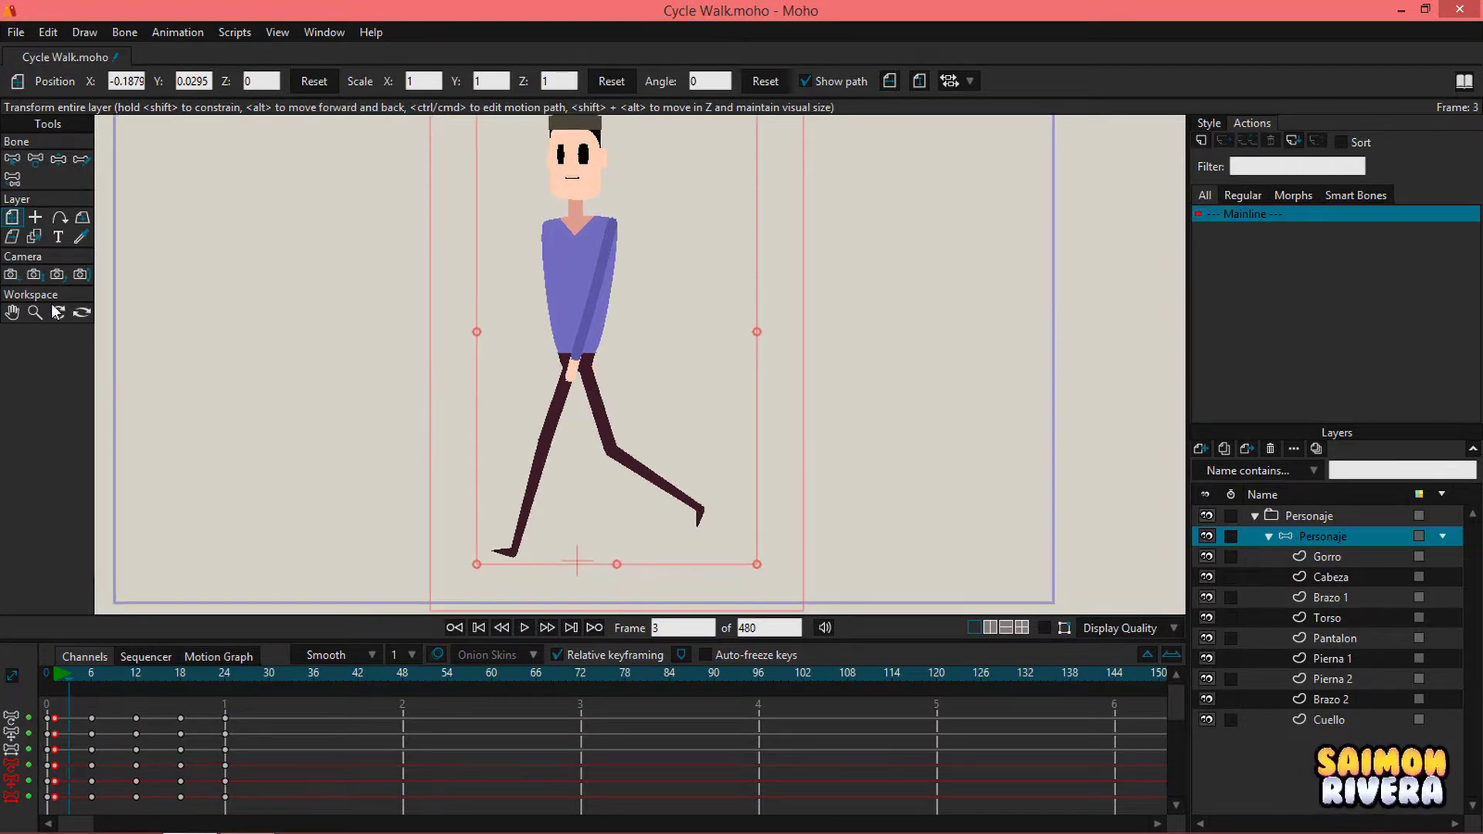
pyautogui.click(1044, 627)
pyautogui.click(58, 160)
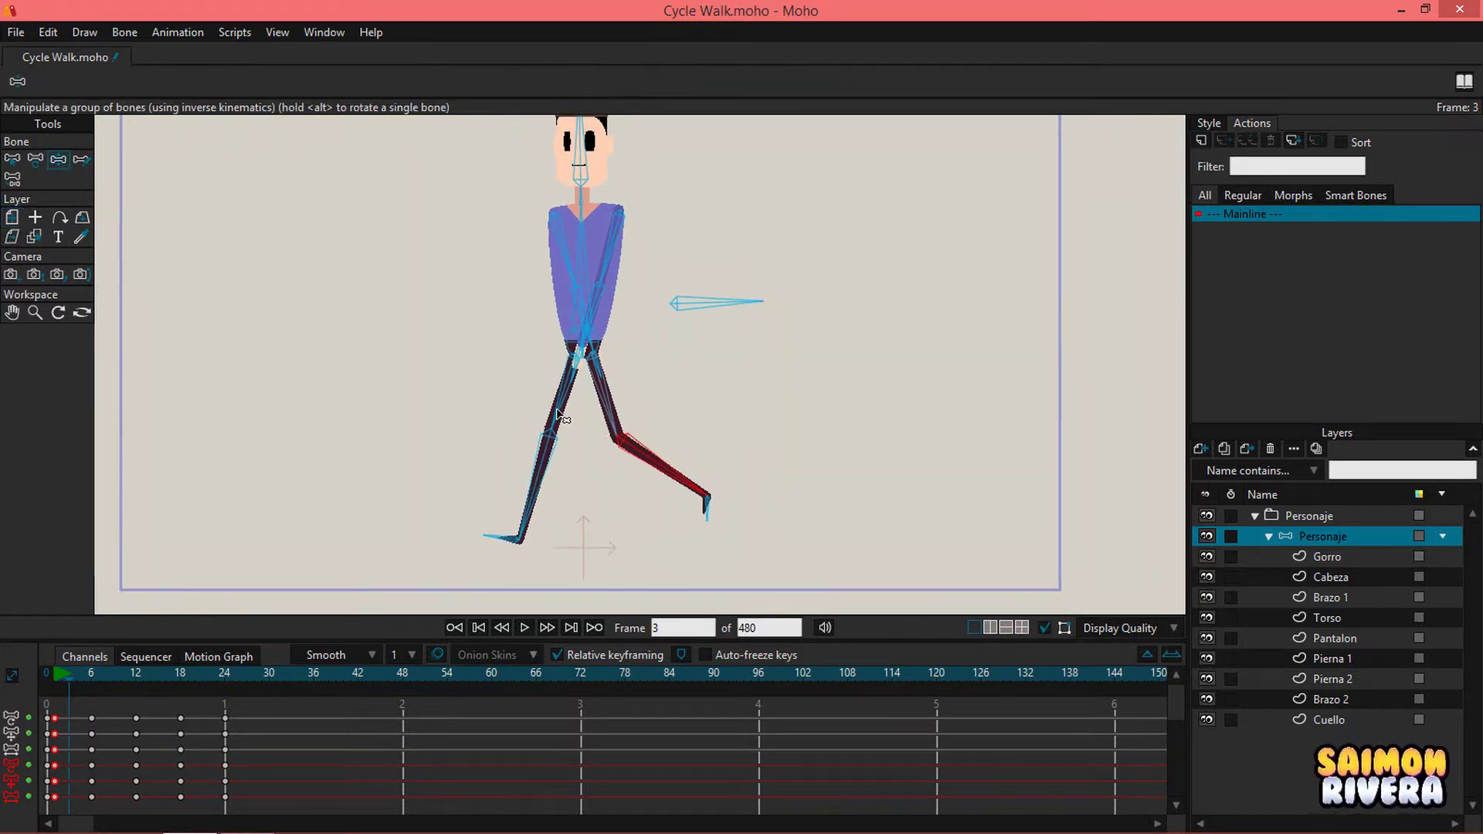
pyautogui.click(557, 415)
pyautogui.moveTo(540, 513); pyautogui.dragTo(574, 497)
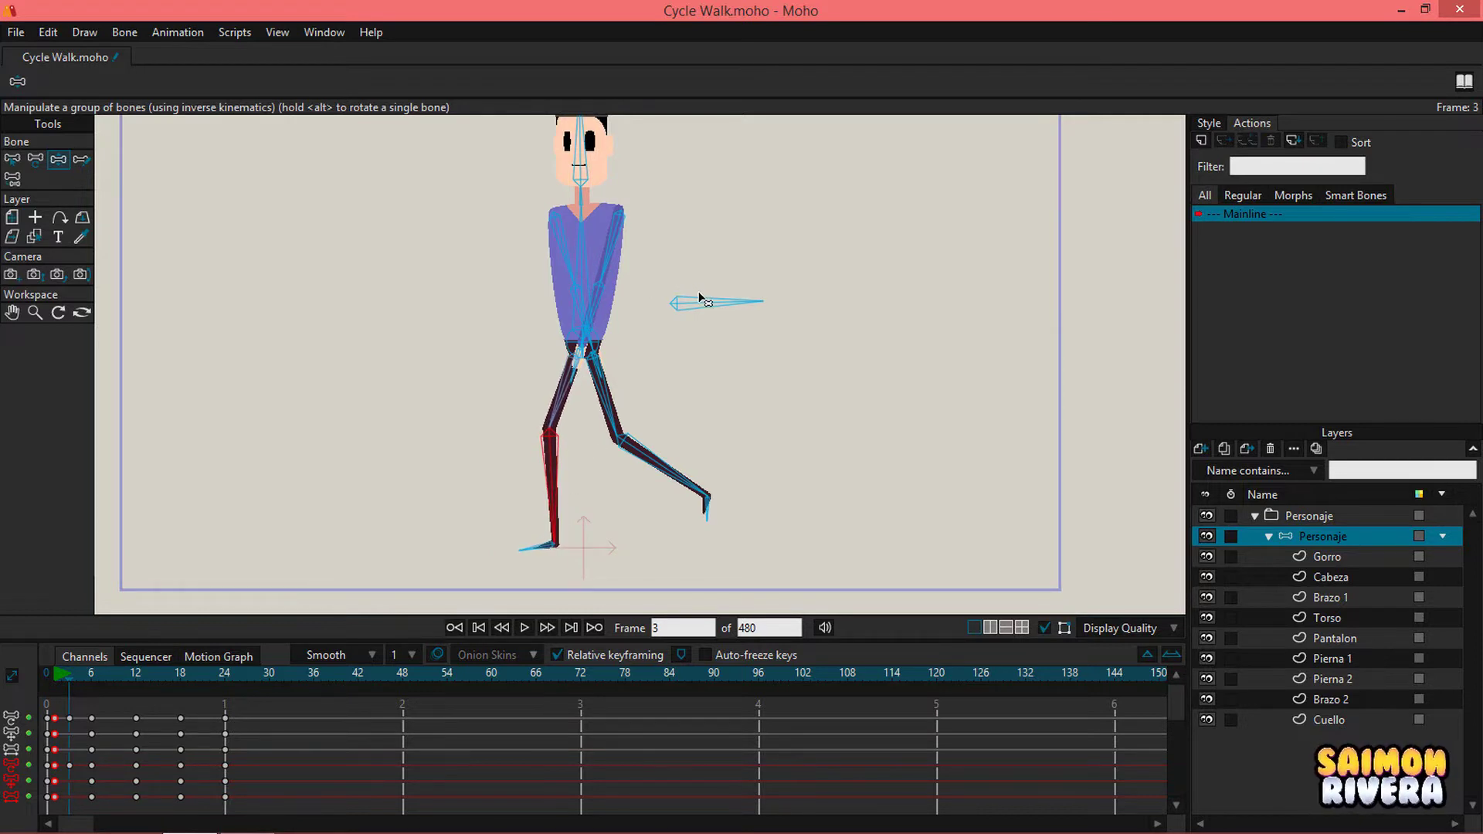
# Step: At frame 3, lower the body slightly with its control bone, then bend the front knee further and level that foot
pyautogui.moveTo(700, 299); pyautogui.dragTo(704, 306)
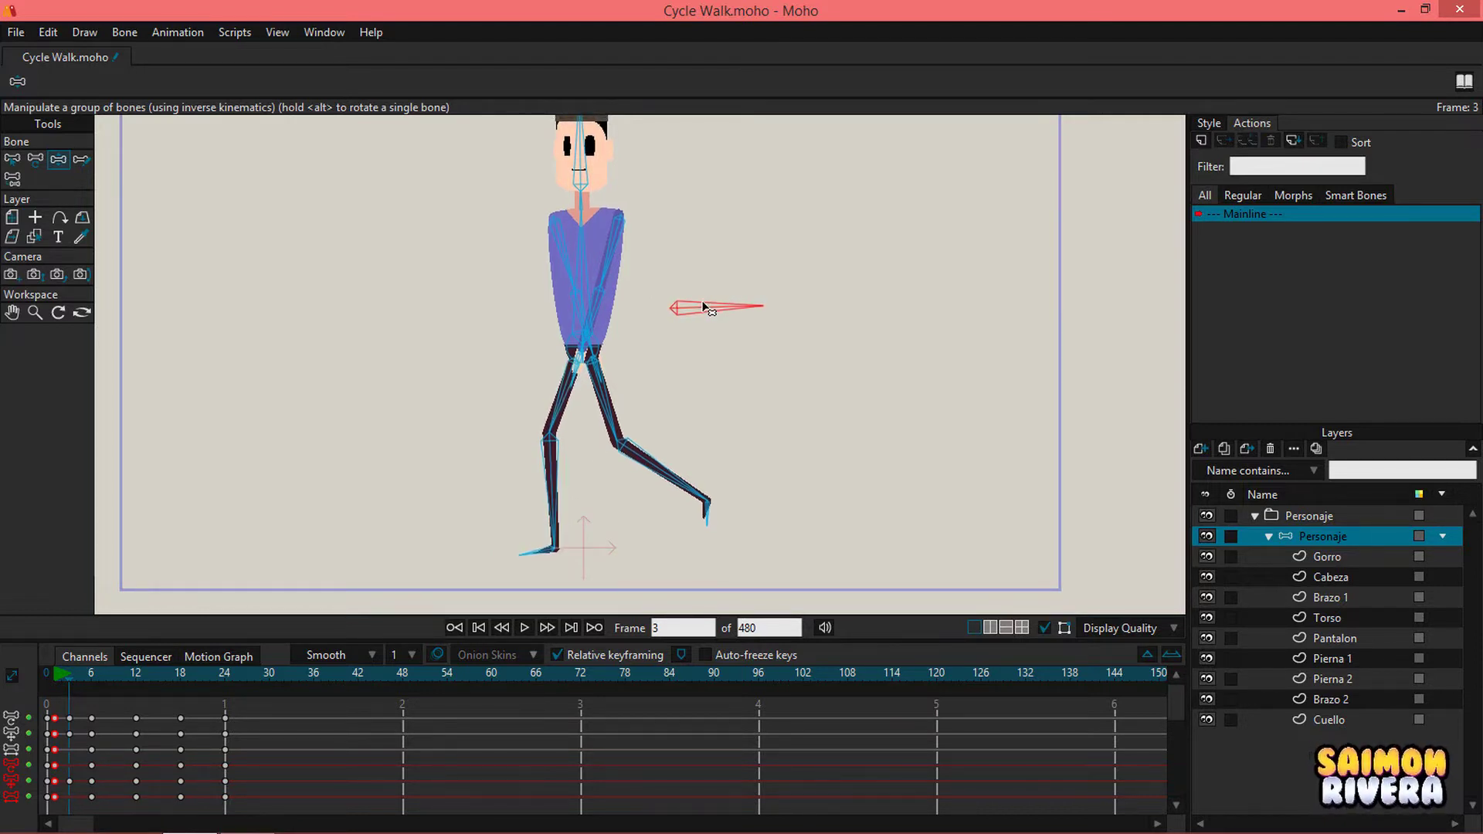
pyautogui.hotkey('ctrl', 'z')
pyautogui.click(724, 303)
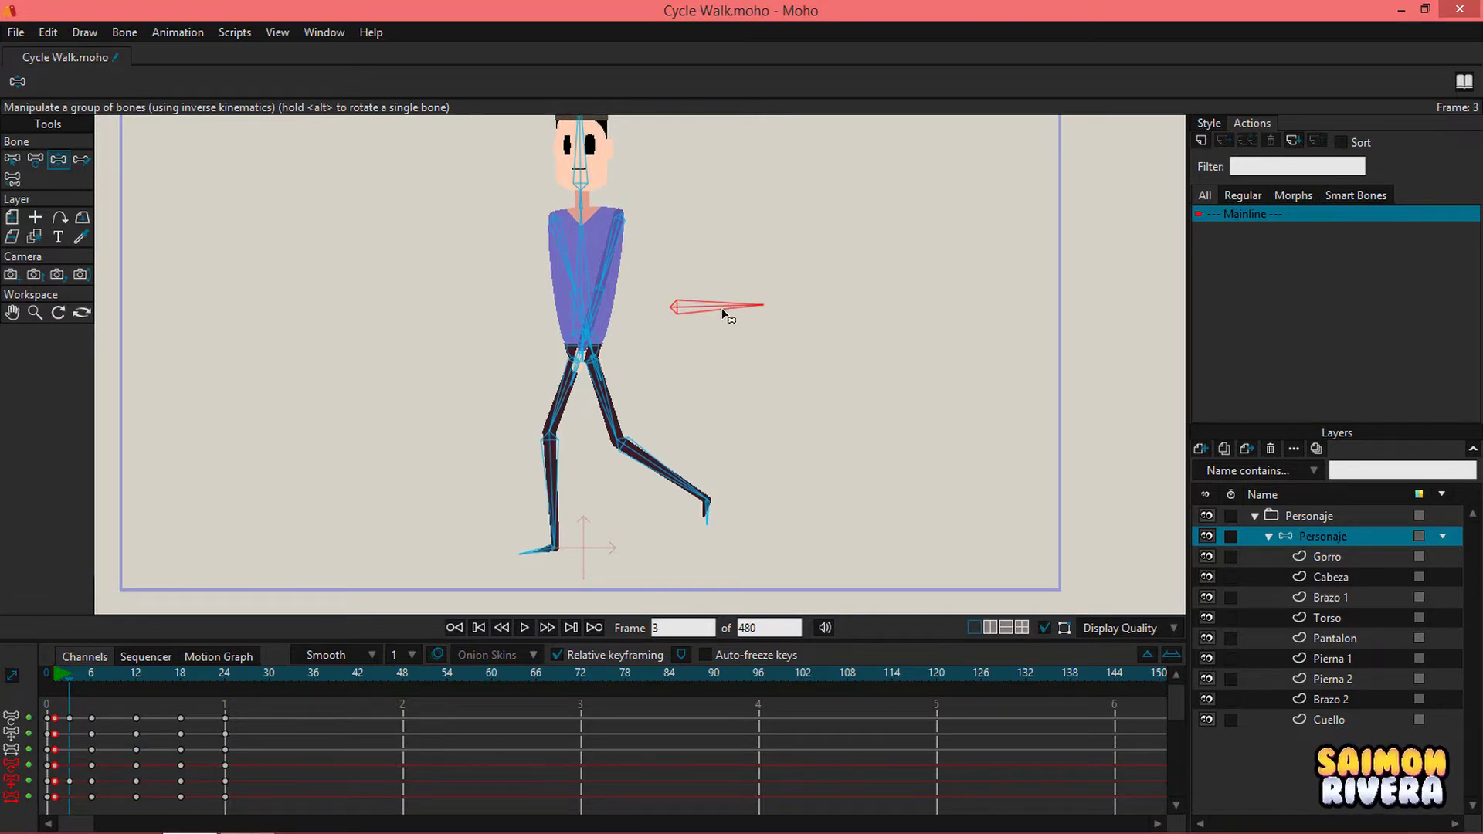
pyautogui.moveTo(564, 496)
pyautogui.mouseDown()
pyautogui.moveTo(546, 461)
pyautogui.moveTo(553, 493)
pyautogui.mouseUp()
pyautogui.moveTo(538, 544); pyautogui.dragTo(533, 539)
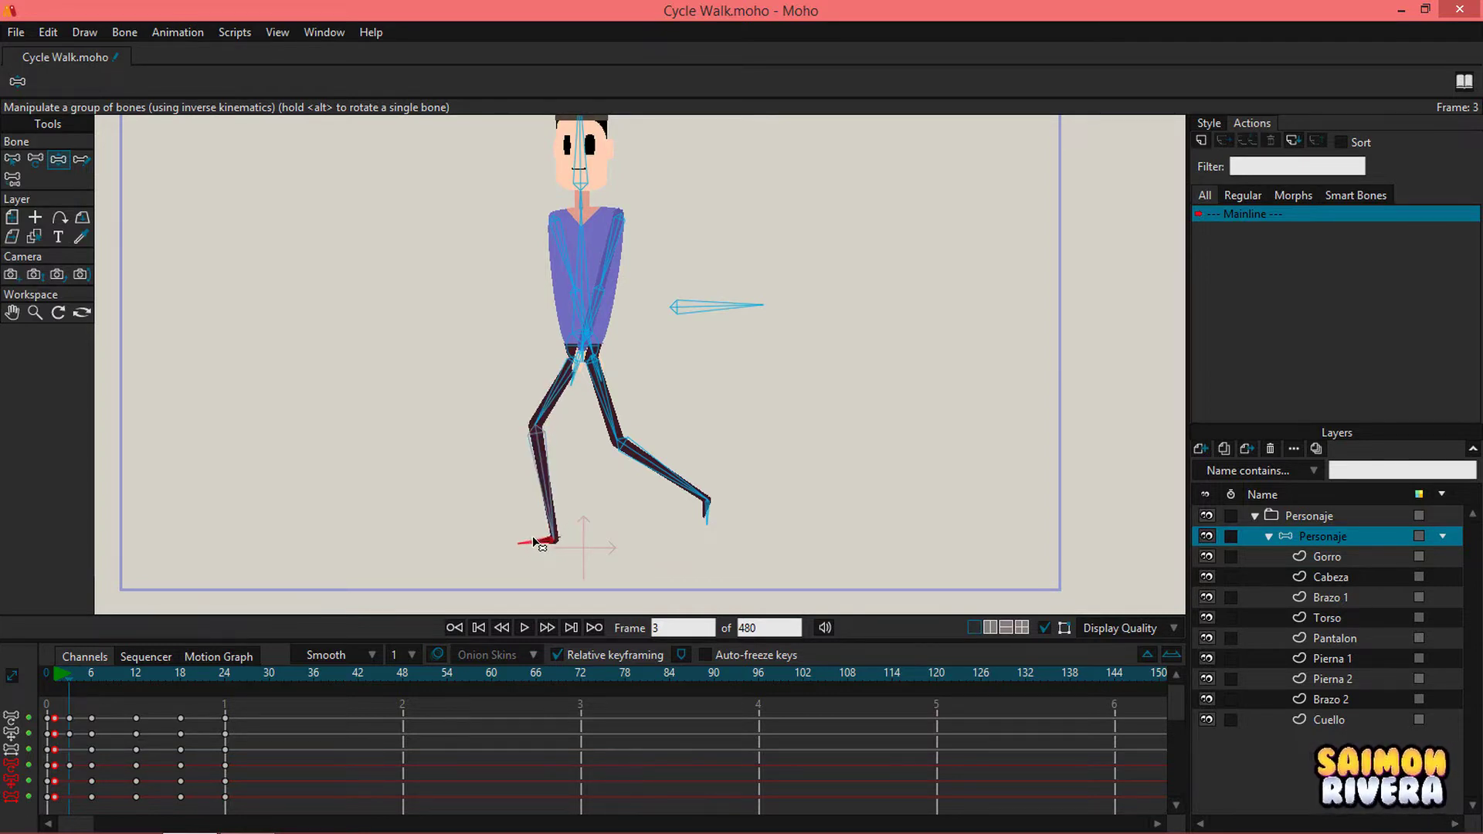
# Step: At frame 3, lower the rear leg's shin and adjust its thigh so the foot comes nearer the ground
pyautogui.moveTo(704, 500); pyautogui.dragTo(694, 518)
pyautogui.moveTo(629, 410); pyautogui.dragTo(629, 414)
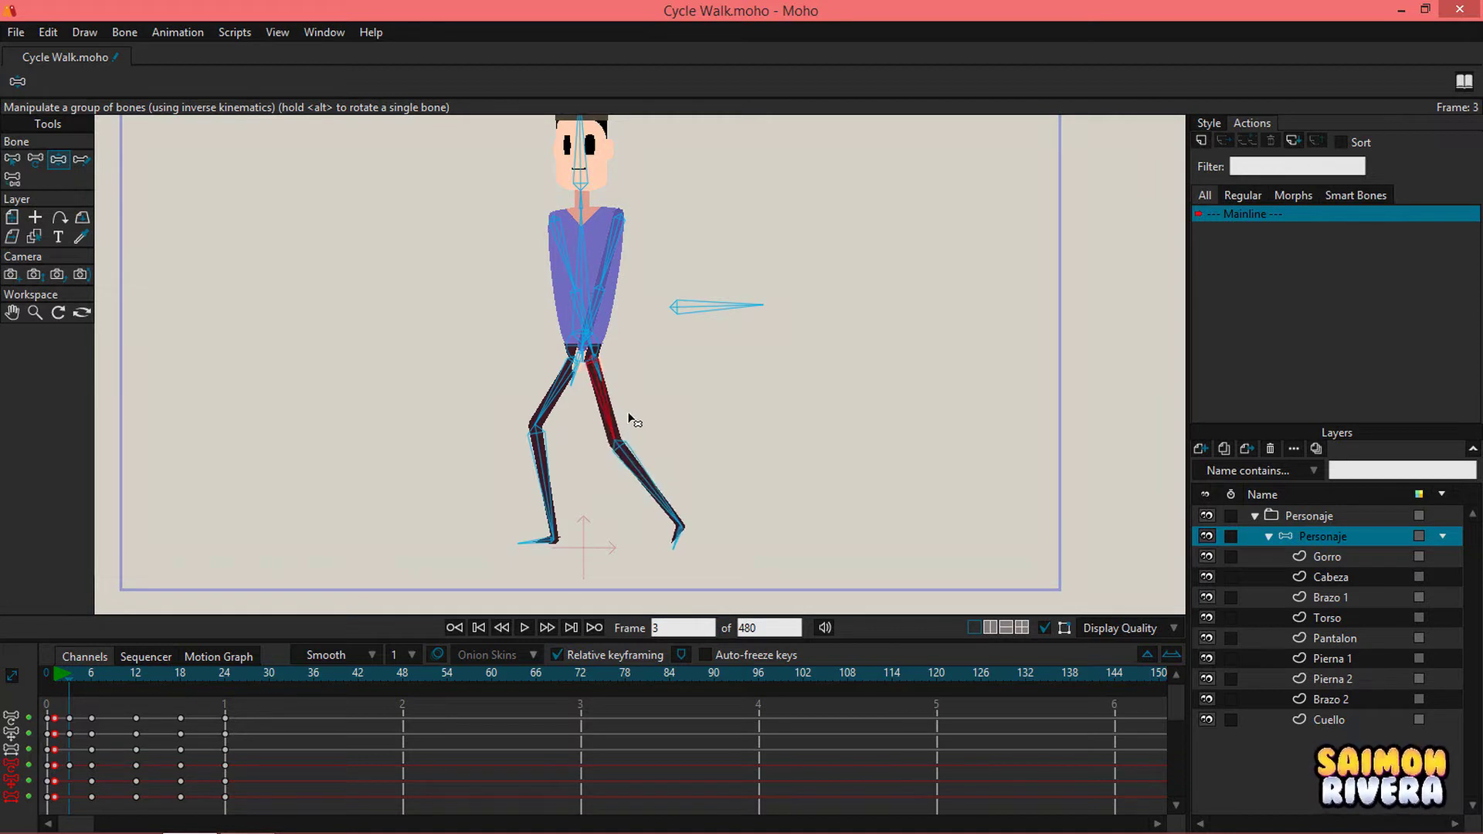
pyautogui.click(667, 483)
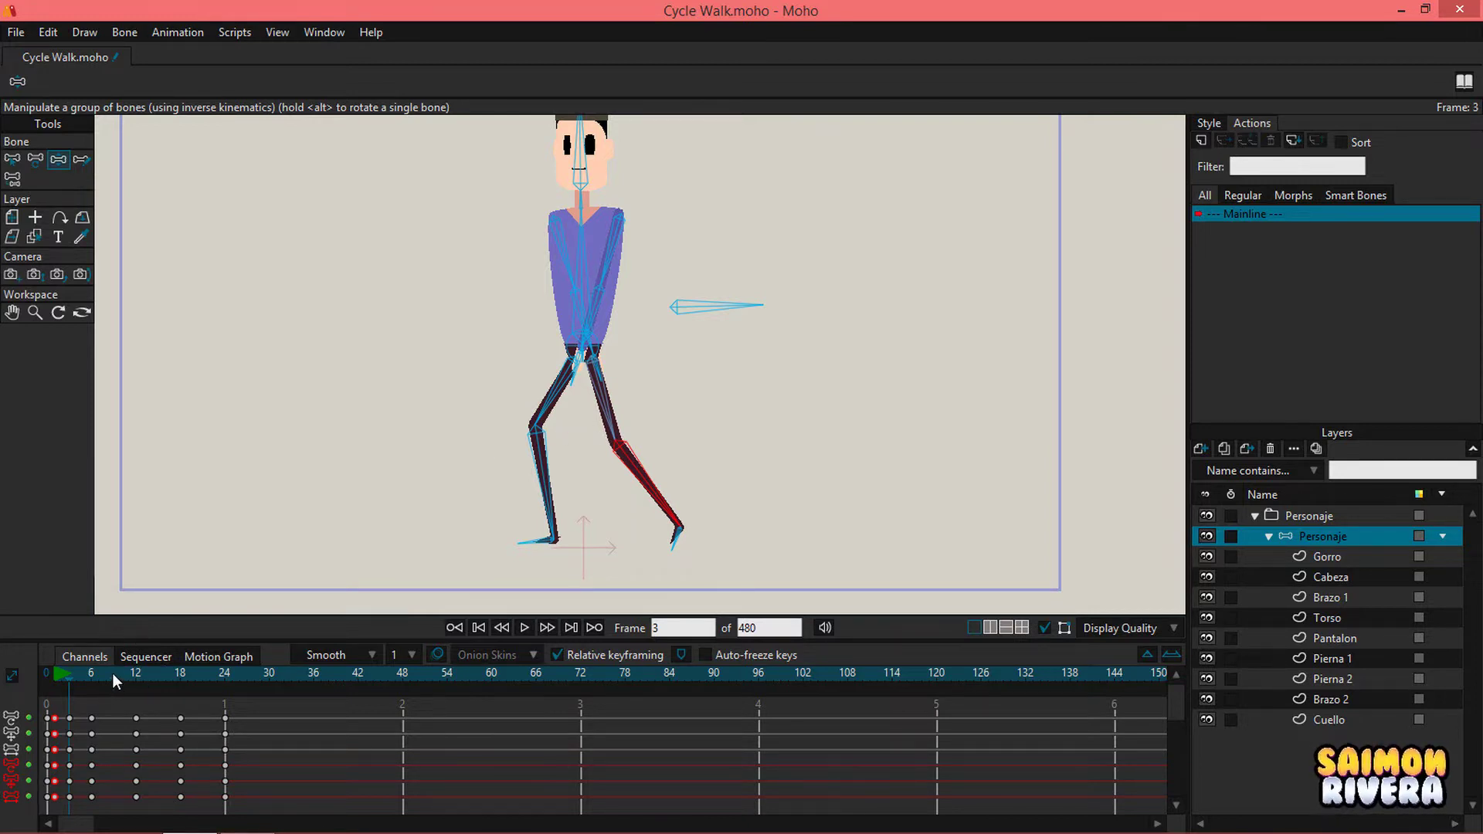
# Step: At frame 9, raise the body slightly with its control bone, using frame 3 as reference
pyautogui.moveTo(113, 681); pyautogui.dragTo(112, 679)
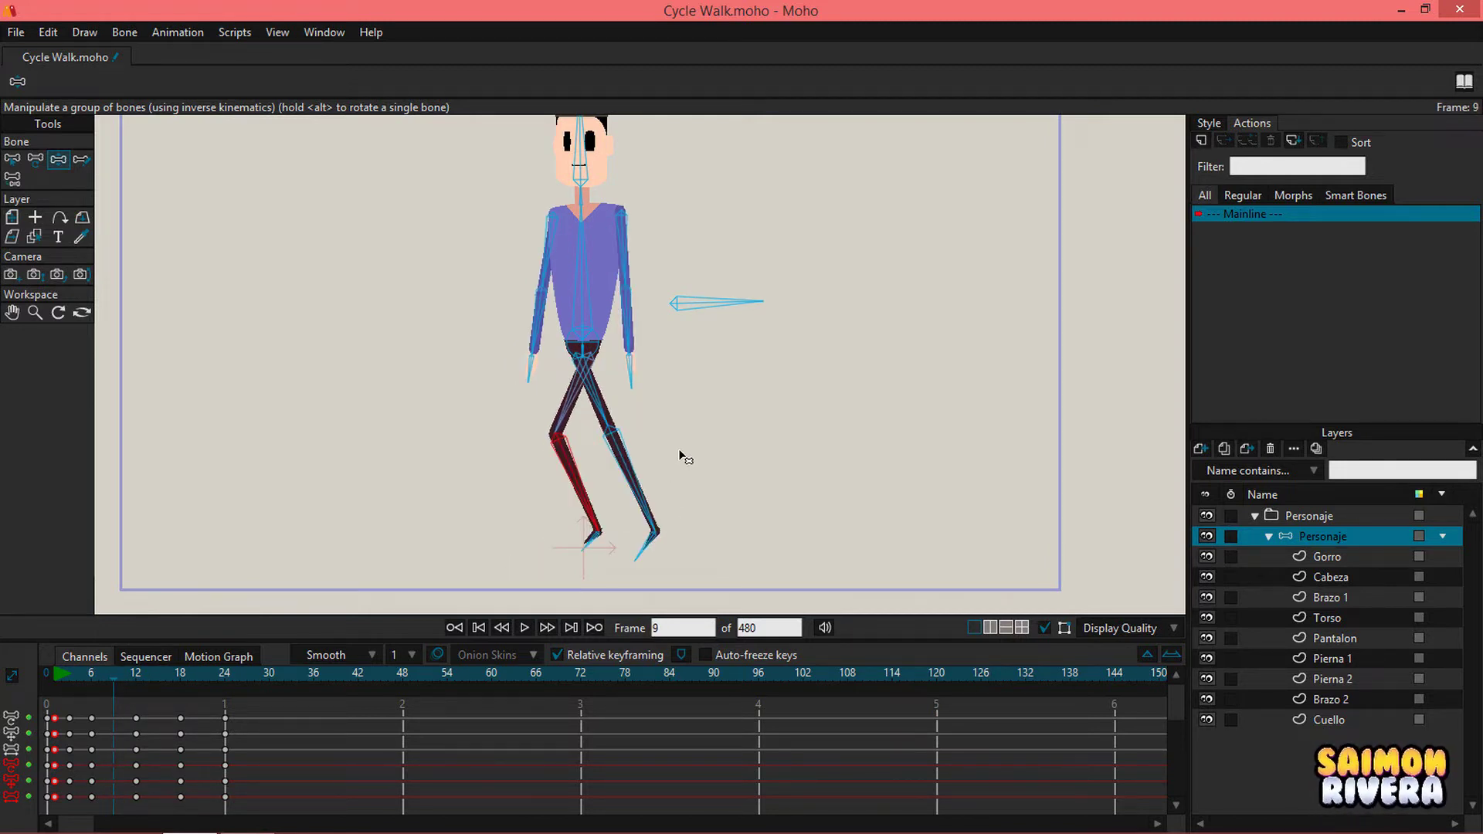
pyautogui.click(69, 680)
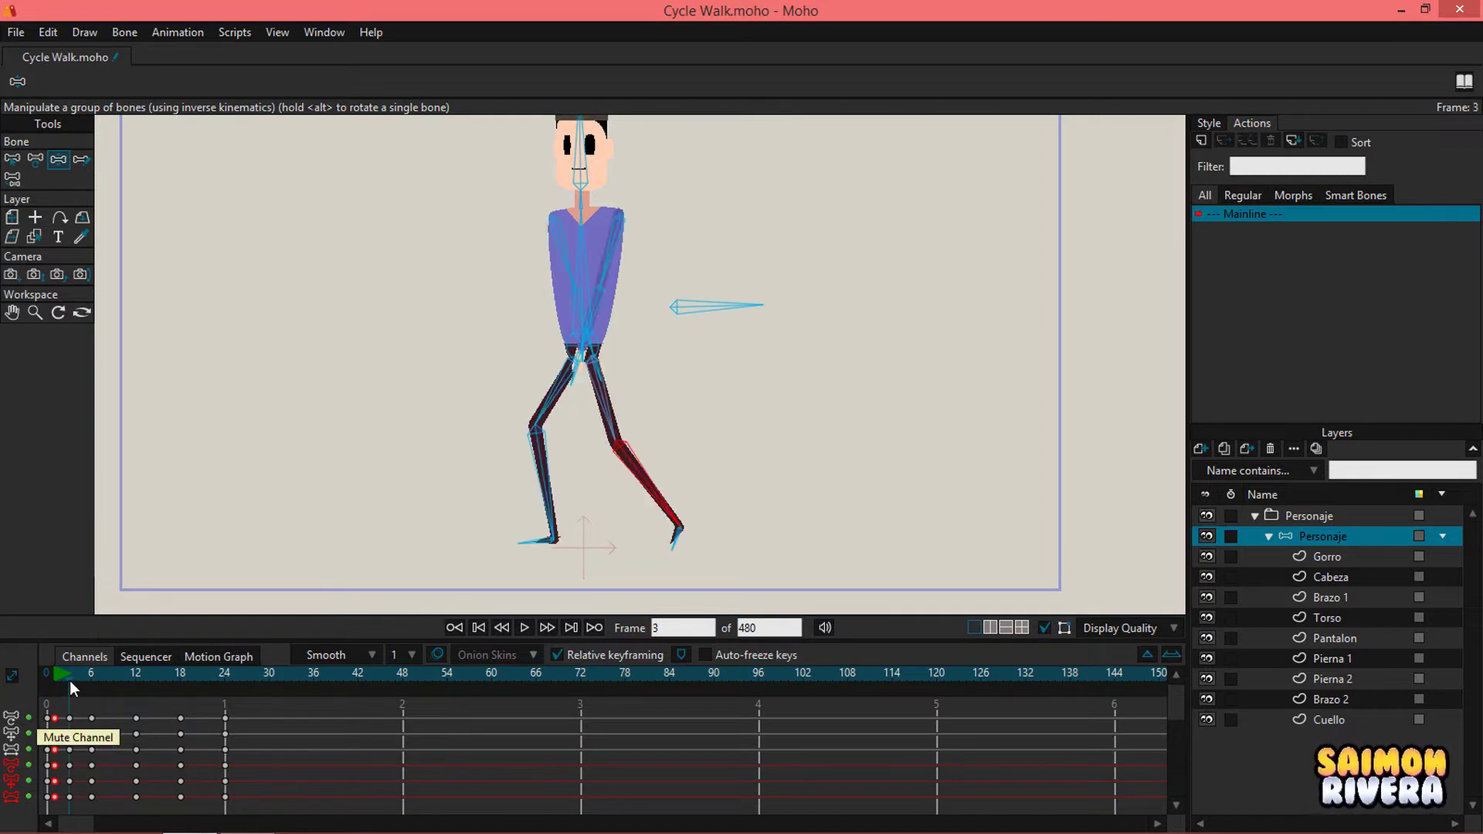
pyautogui.click(112, 678)
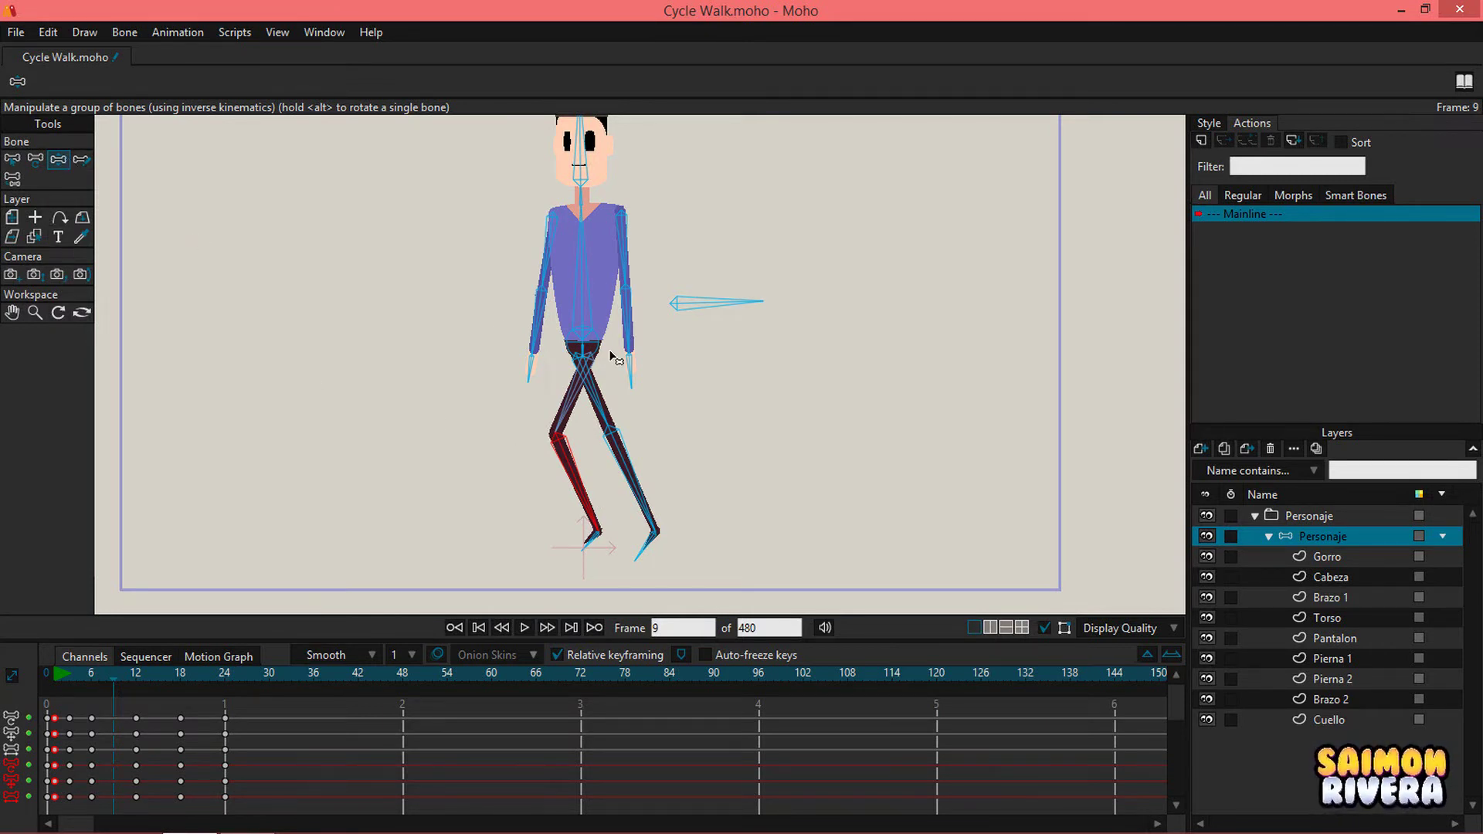
pyautogui.moveTo(697, 302); pyautogui.dragTo(695, 298)
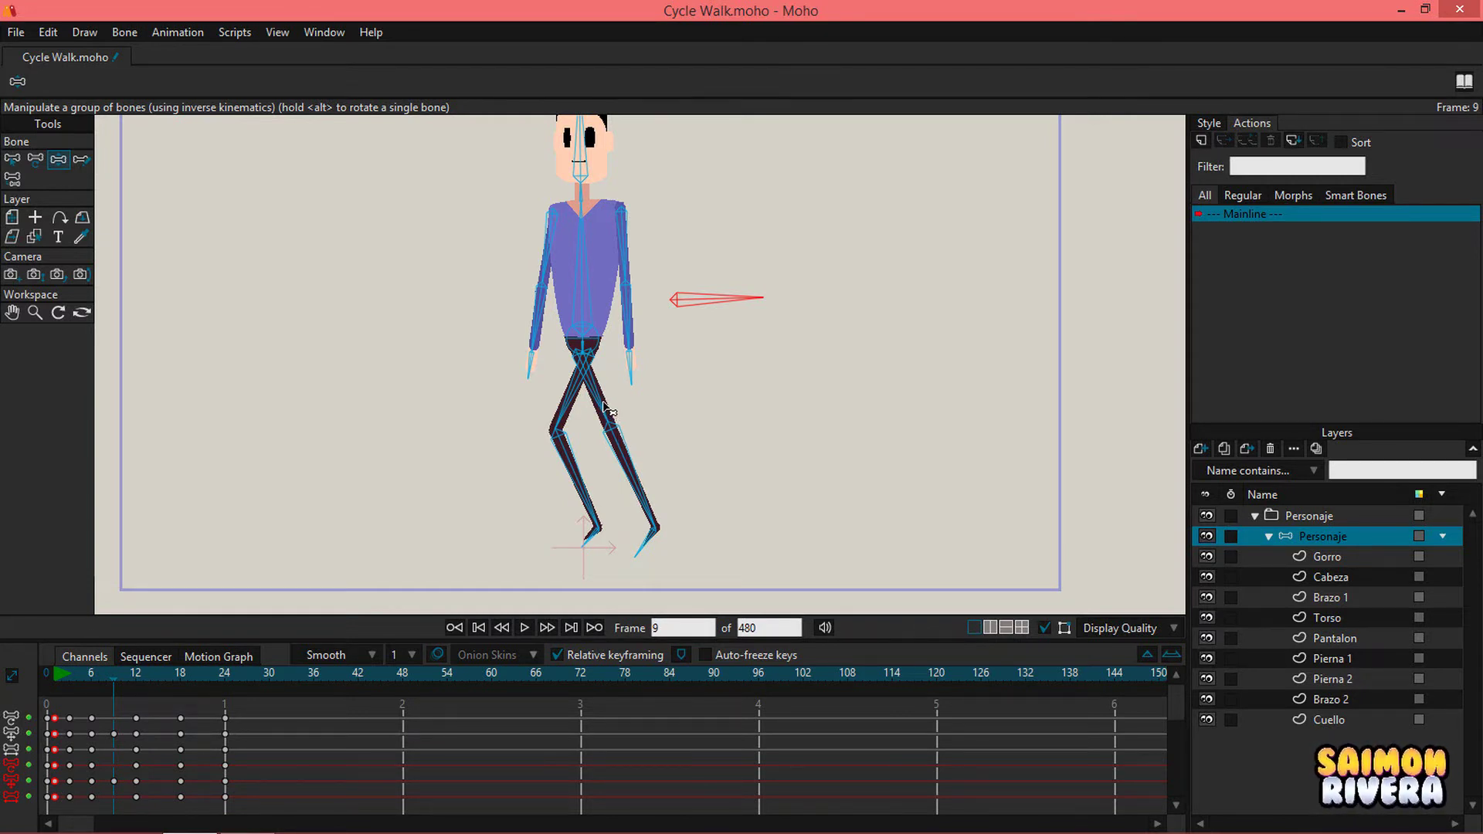
# Step: At frame 9, swing the bent leg's knee forward, adjust the rear leg and freeze the full pose
pyautogui.moveTo(605, 408); pyautogui.dragTo(660, 544)
pyautogui.moveTo(579, 495); pyautogui.dragTo(539, 492)
pyautogui.moveTo(630, 426); pyautogui.dragTo(616, 420)
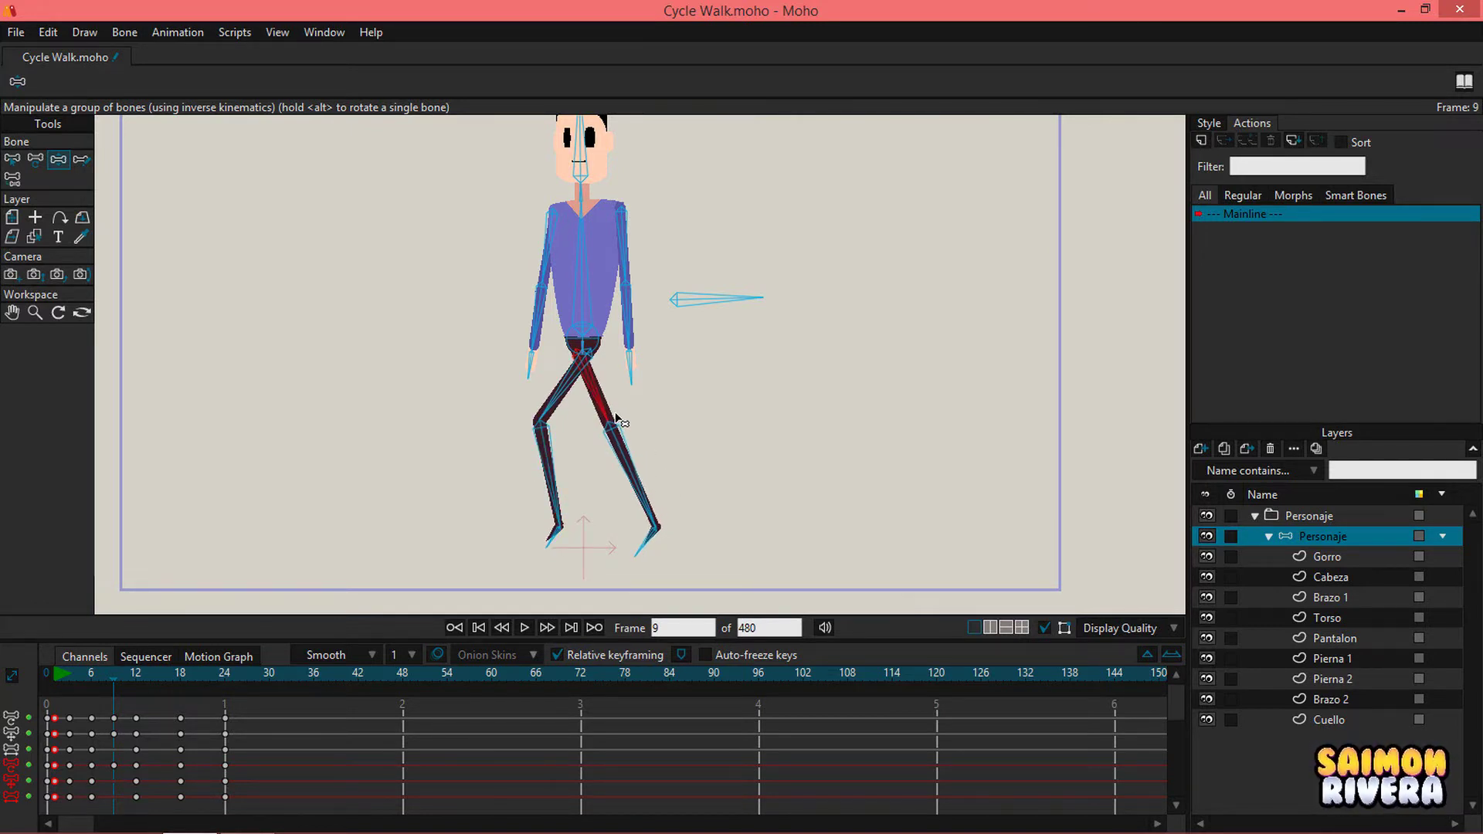
pyautogui.hotkey('ctrl', 'f')
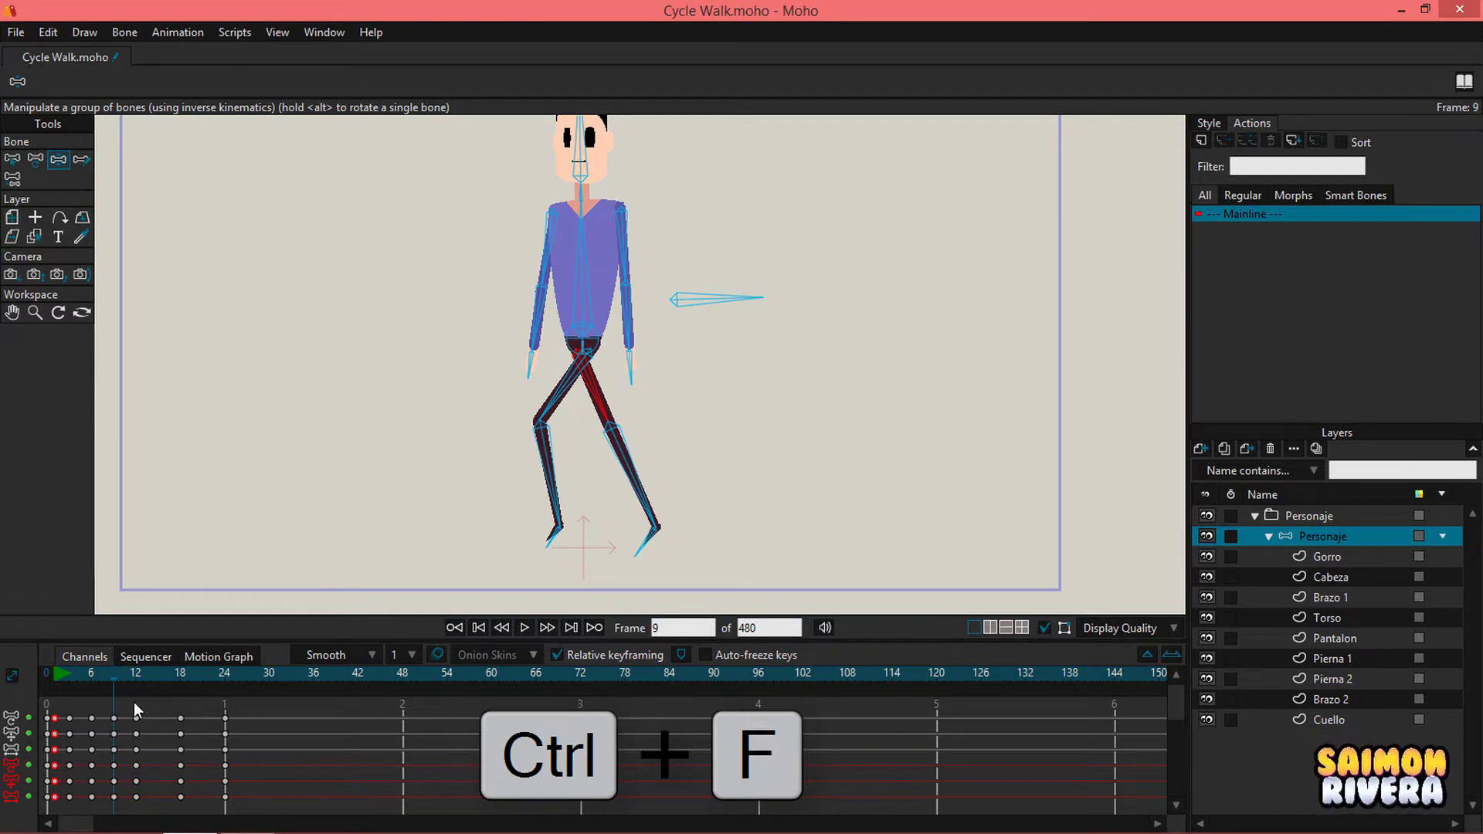
pyautogui.moveTo(52, 680); pyautogui.dragTo(135, 676)
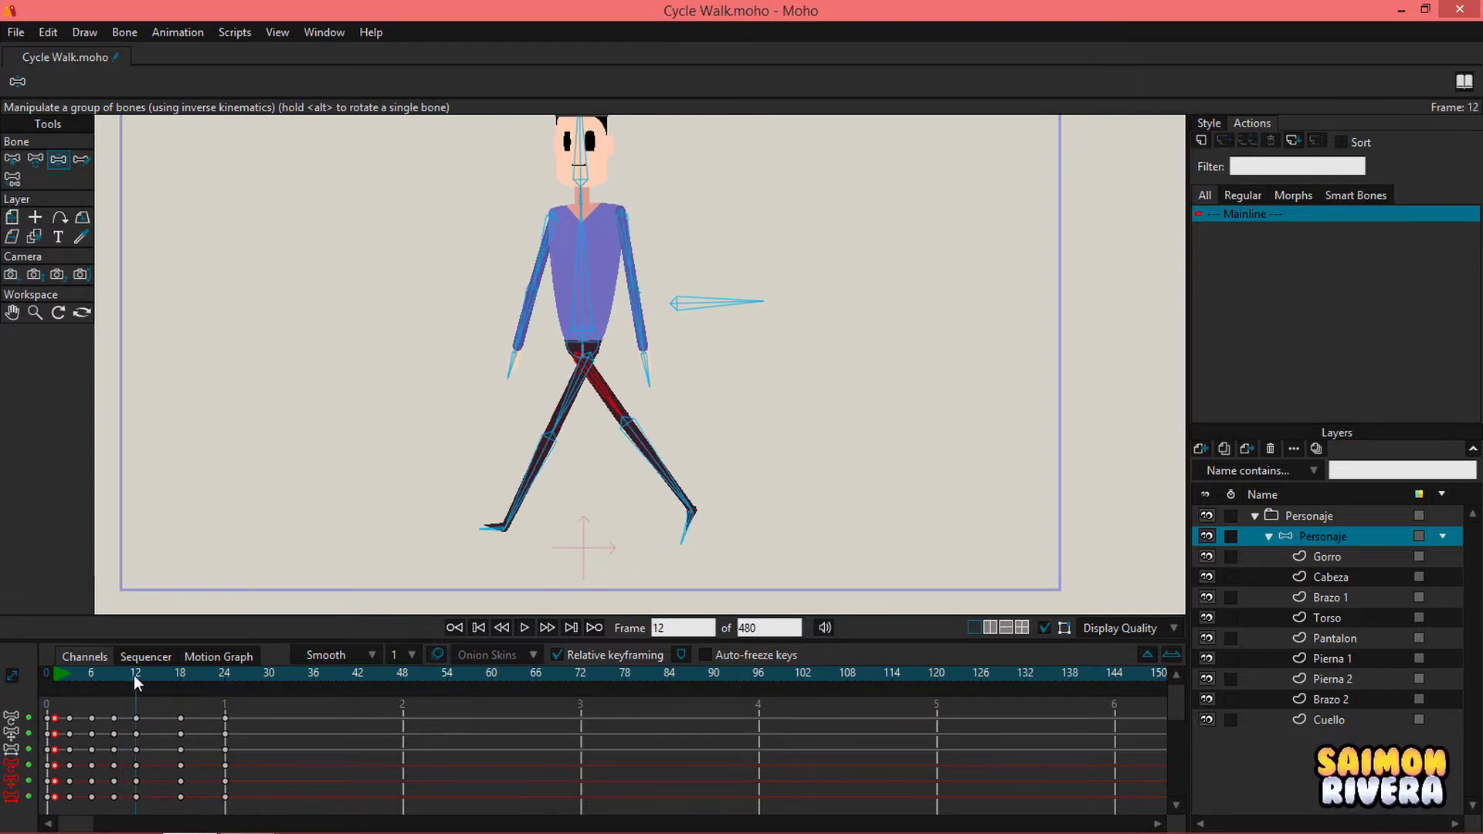
# Step: At frame 15, lower the rear leg's shin toward the ground and adjust its foot
pyautogui.click(91, 675)
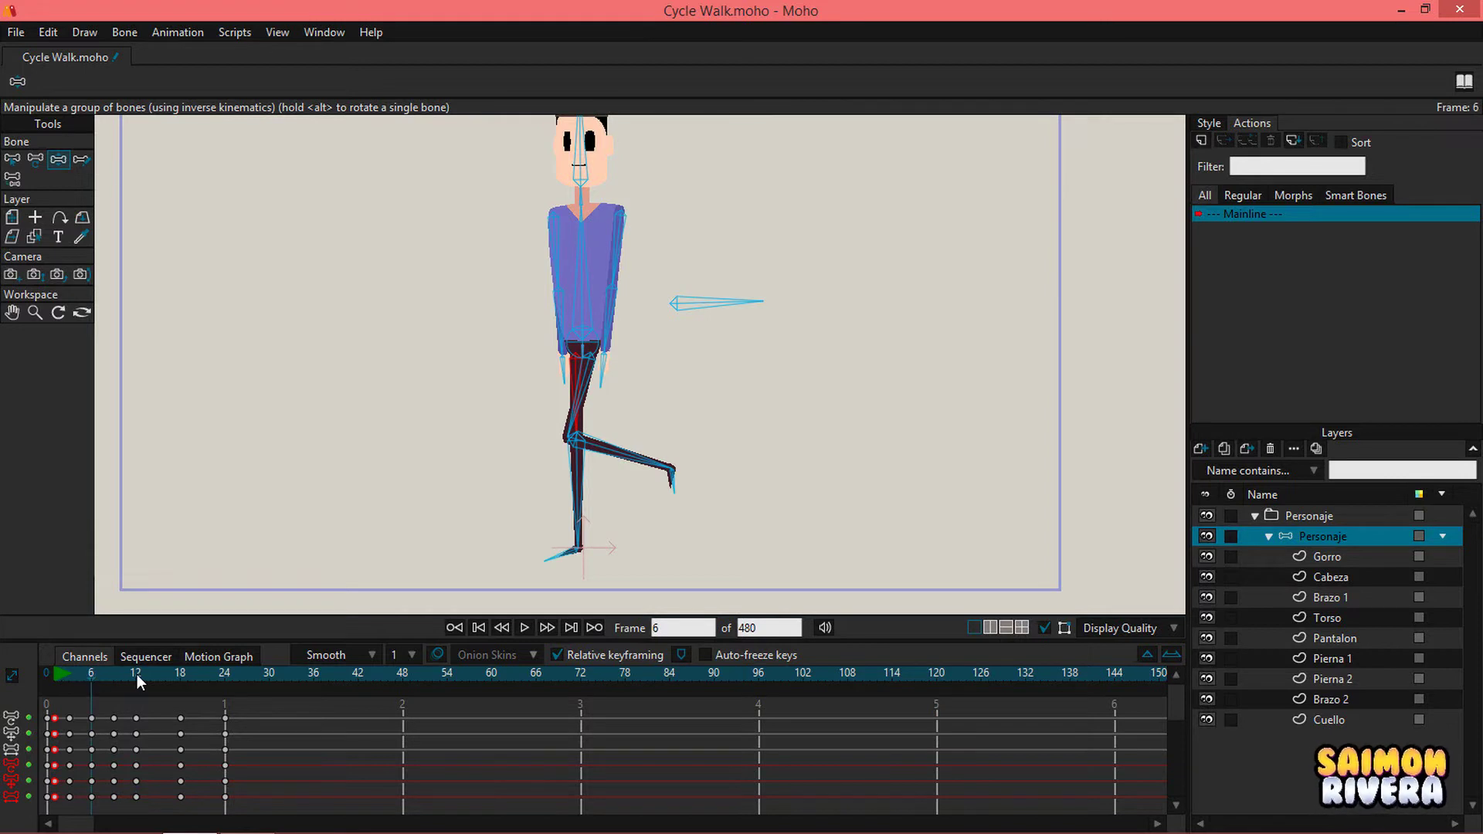
pyautogui.click(161, 675)
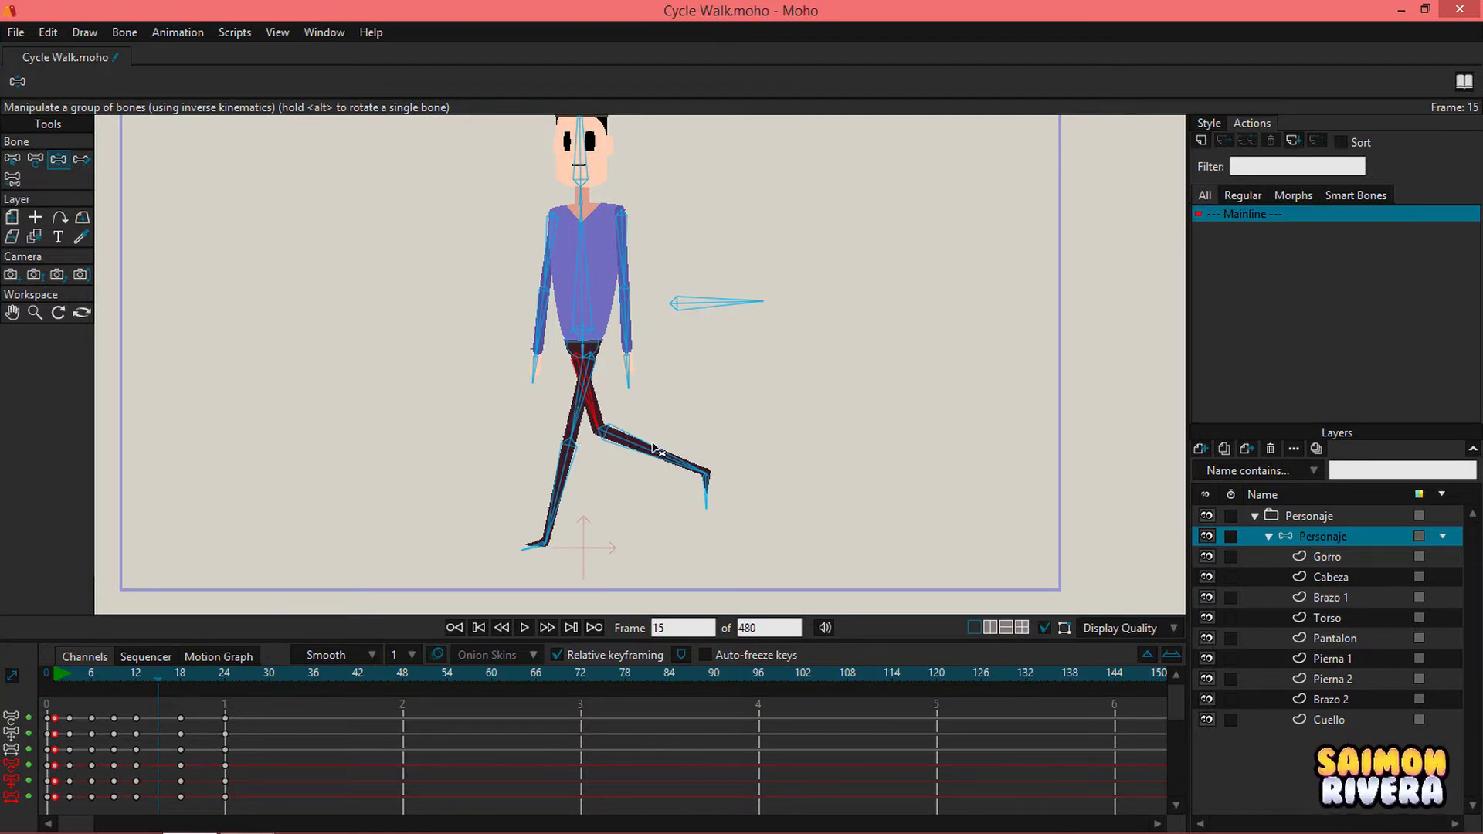
pyautogui.moveTo(657, 450); pyautogui.dragTo(703, 588)
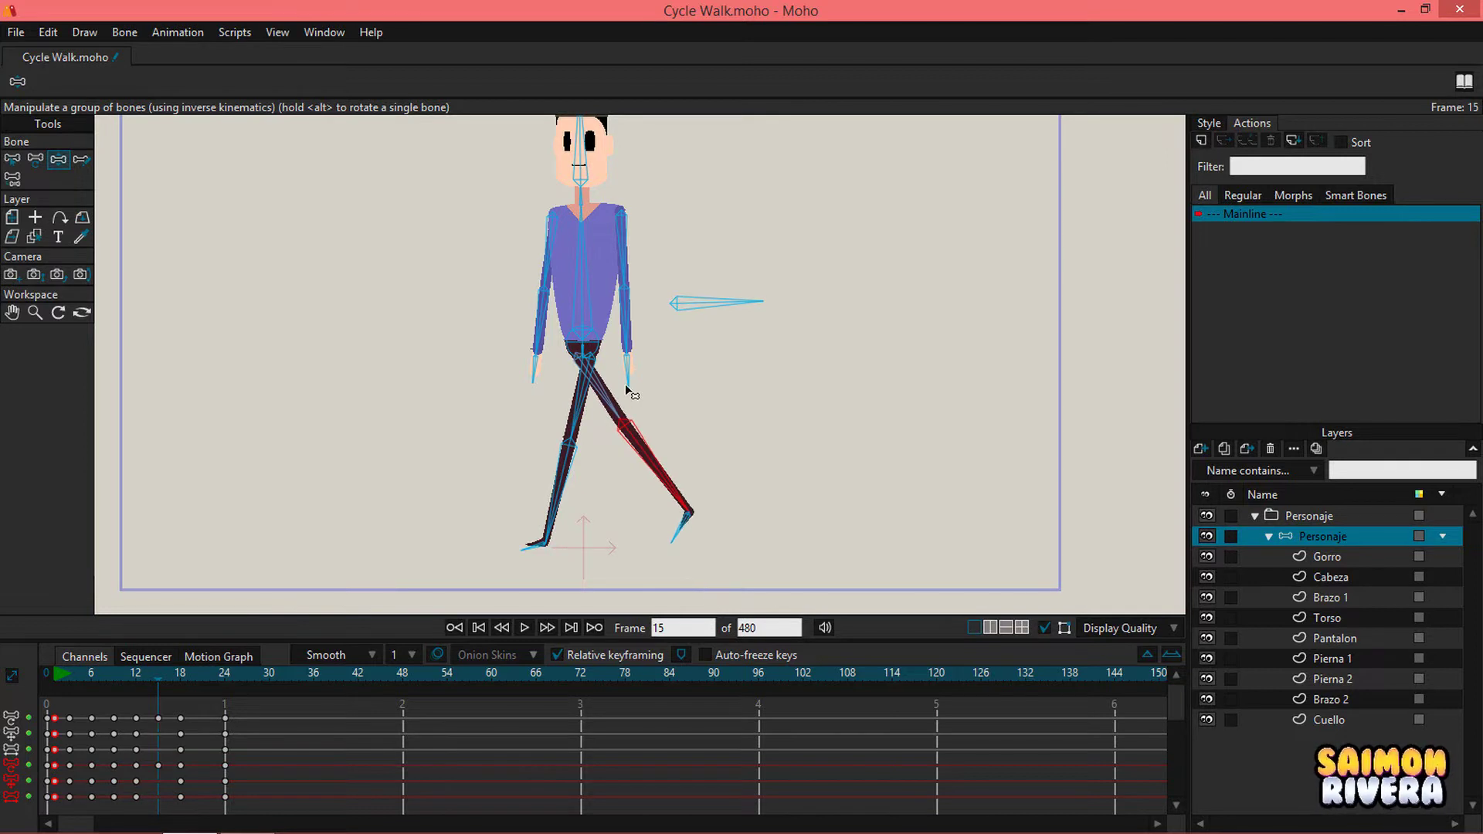
pyautogui.moveTo(624, 384)
pyautogui.mouseDown()
pyautogui.moveTo(616, 406)
pyautogui.moveTo(633, 407)
pyautogui.mouseUp()
pyautogui.moveTo(647, 486); pyautogui.dragTo(647, 430)
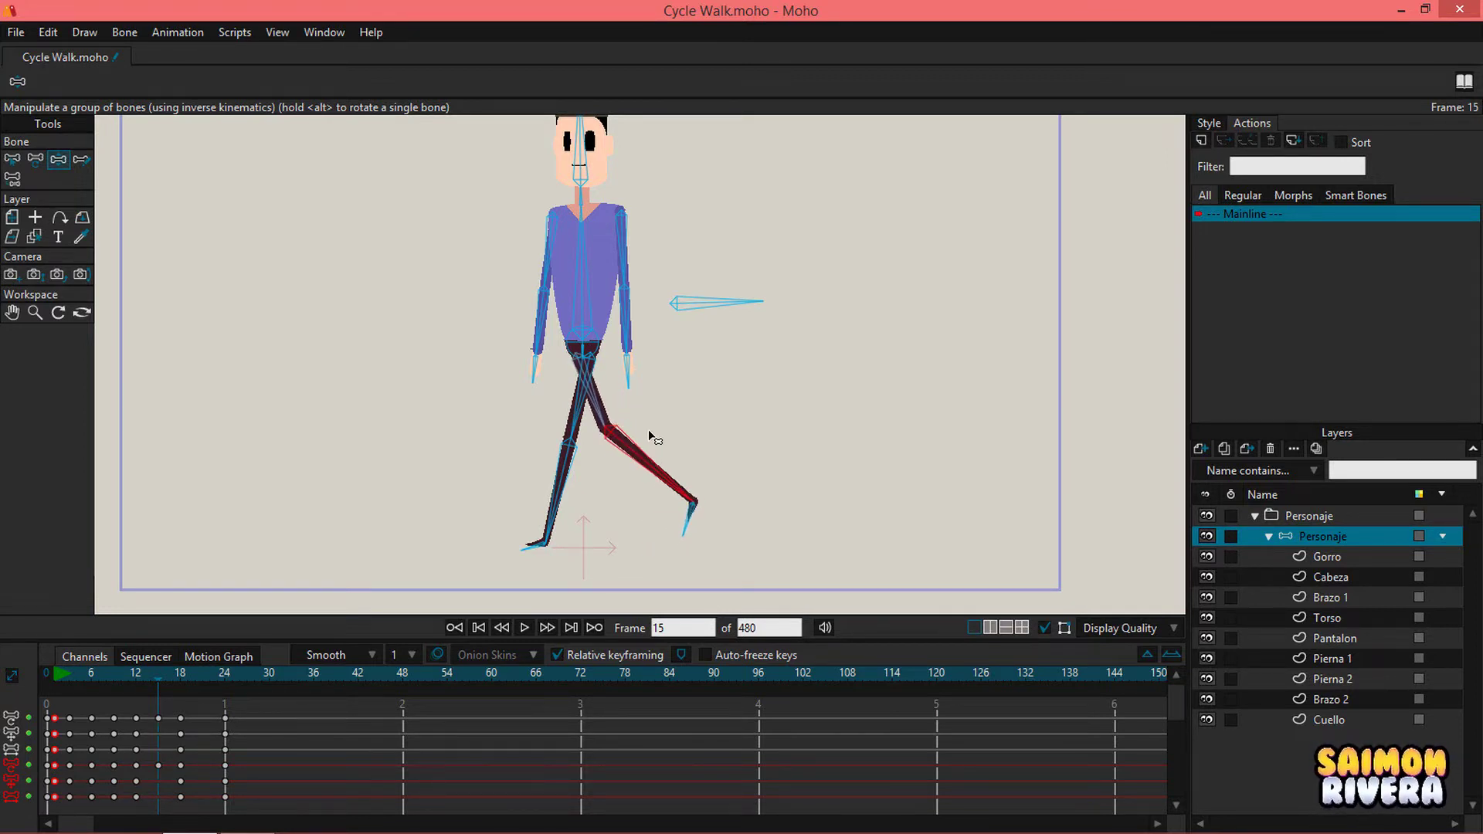
pyautogui.moveTo(698, 535); pyautogui.dragTo(690, 535)
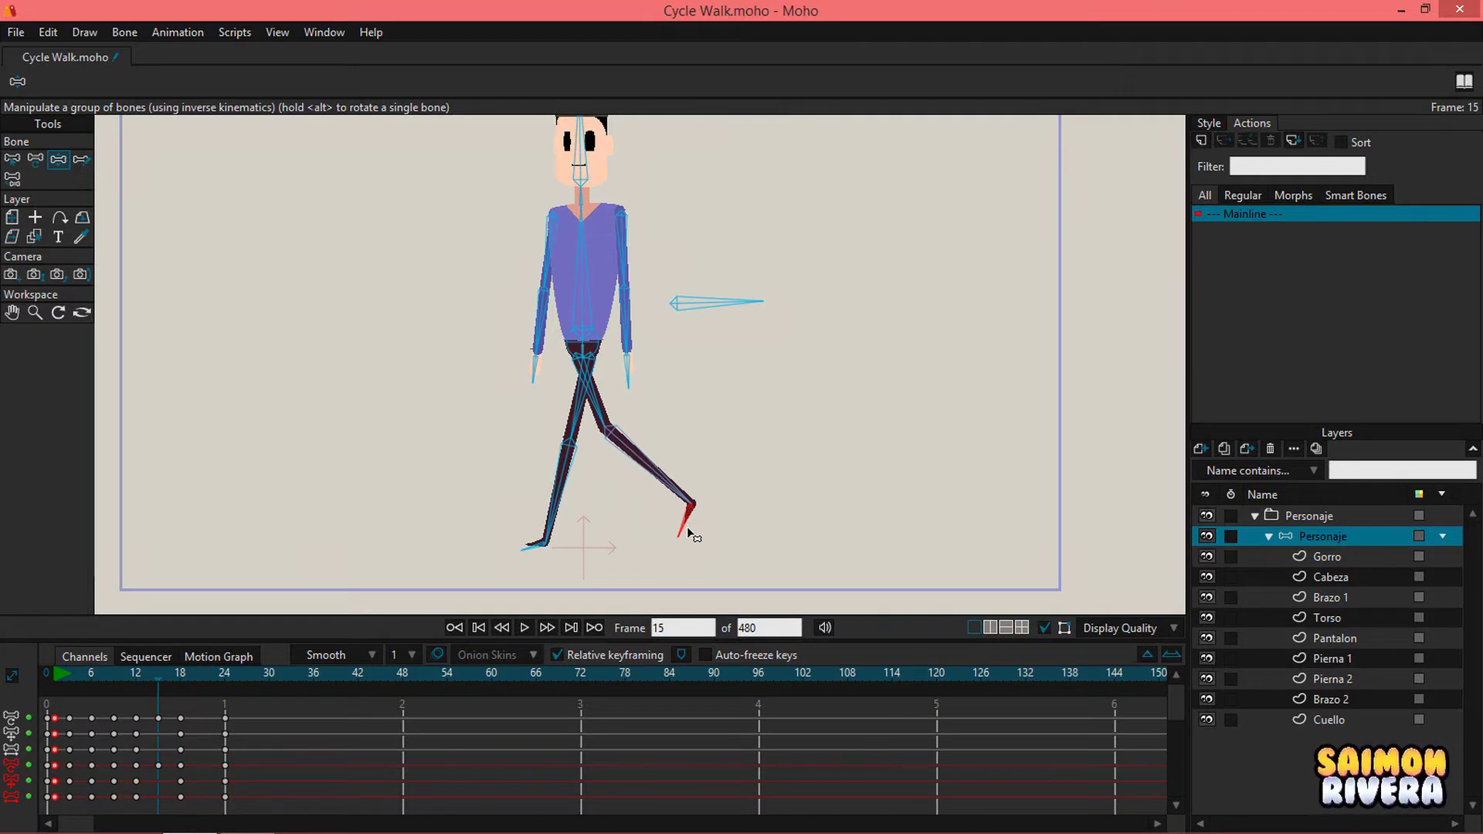
# Step: At frame 15, bend the front knee and lower the body slightly with its control bone, refitting the legs and freezing the pose
pyautogui.moveTo(569, 452); pyautogui.dragTo(546, 506)
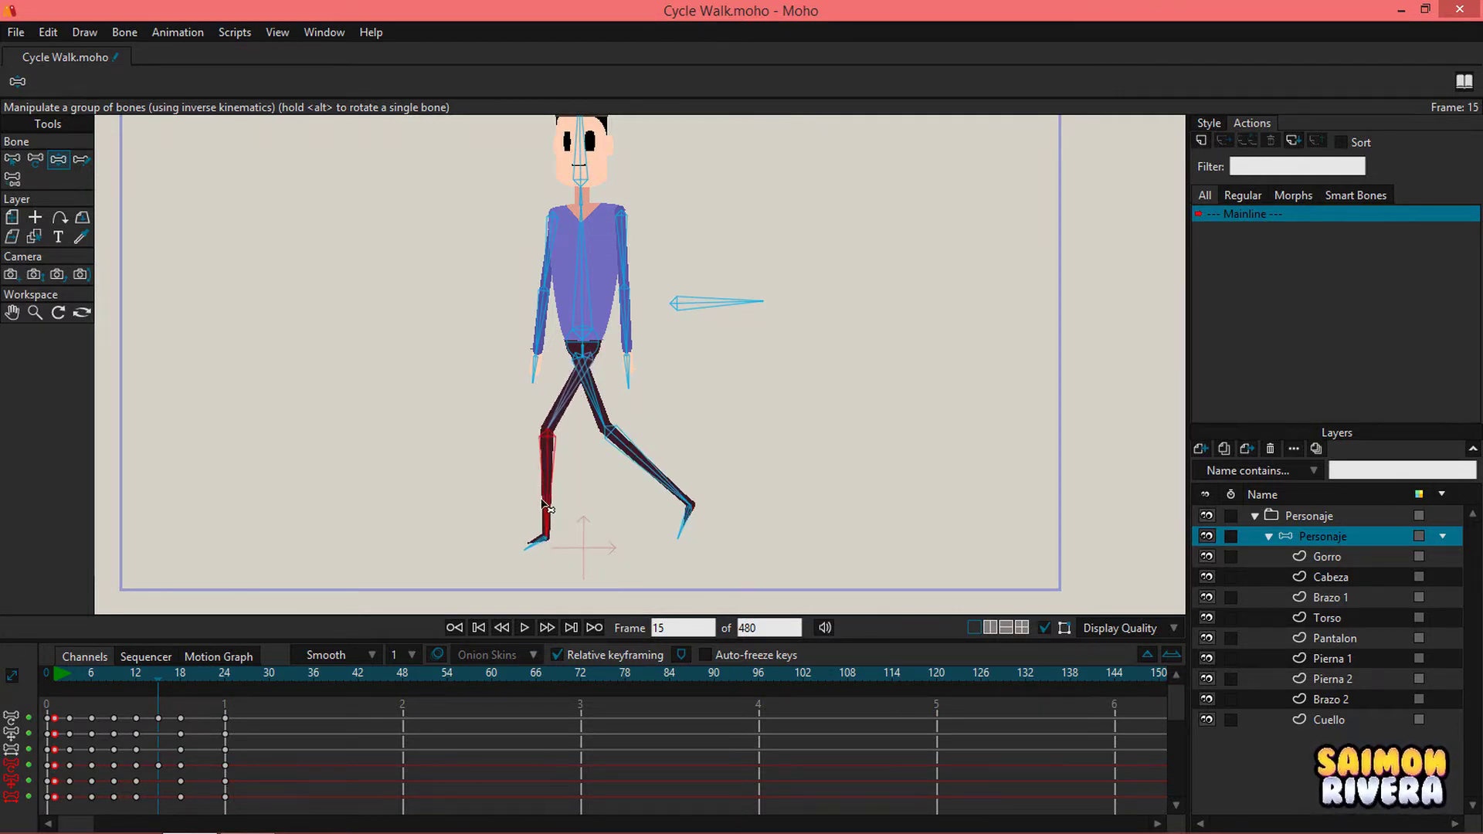
pyautogui.moveTo(697, 303); pyautogui.dragTo(698, 312)
pyautogui.moveTo(548, 503); pyautogui.dragTo(546, 493)
pyautogui.moveTo(655, 483); pyautogui.dragTo(663, 475)
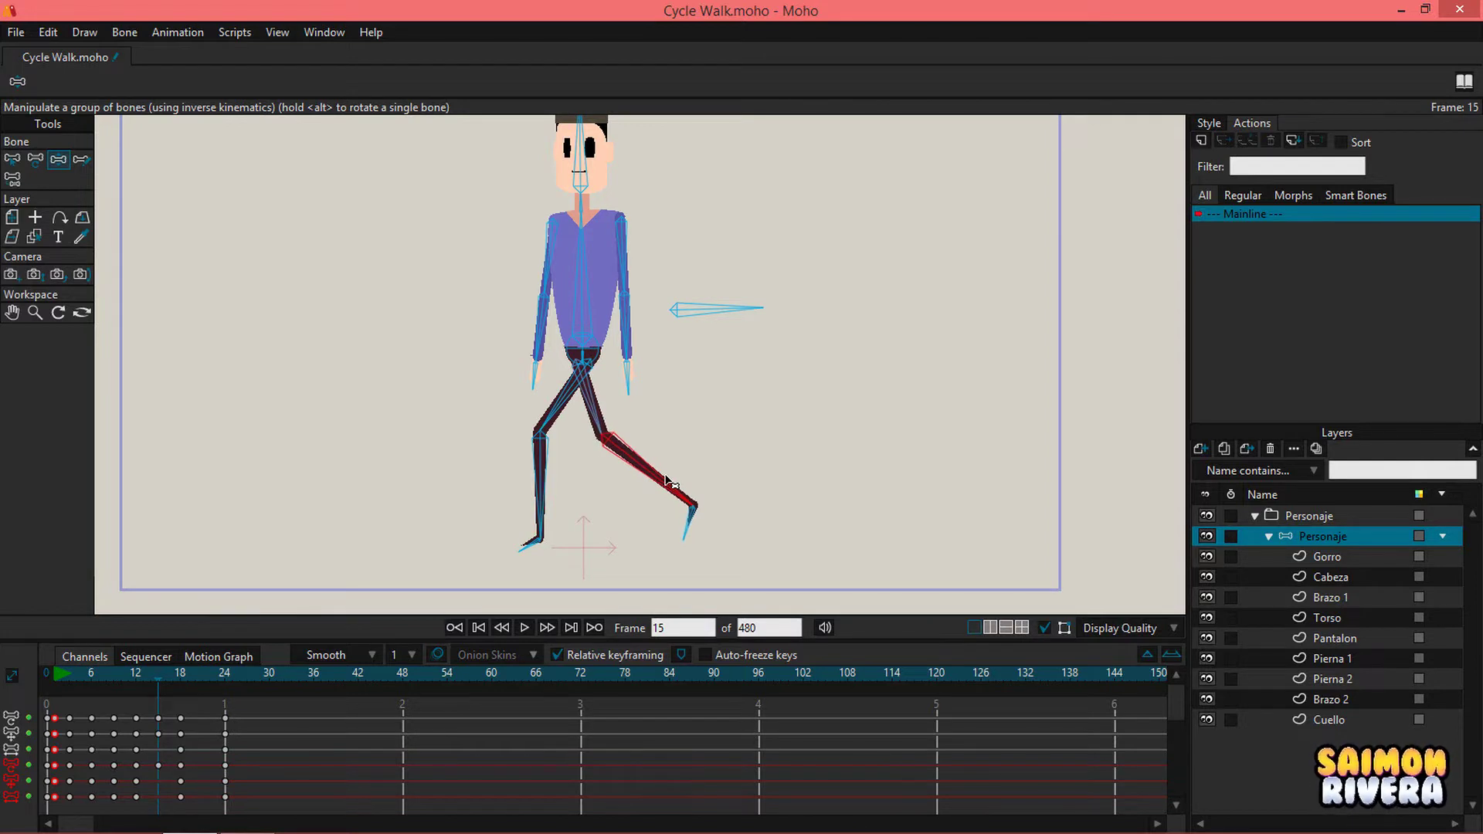
pyautogui.moveTo(525, 547); pyautogui.dragTo(525, 544)
pyautogui.click(690, 529)
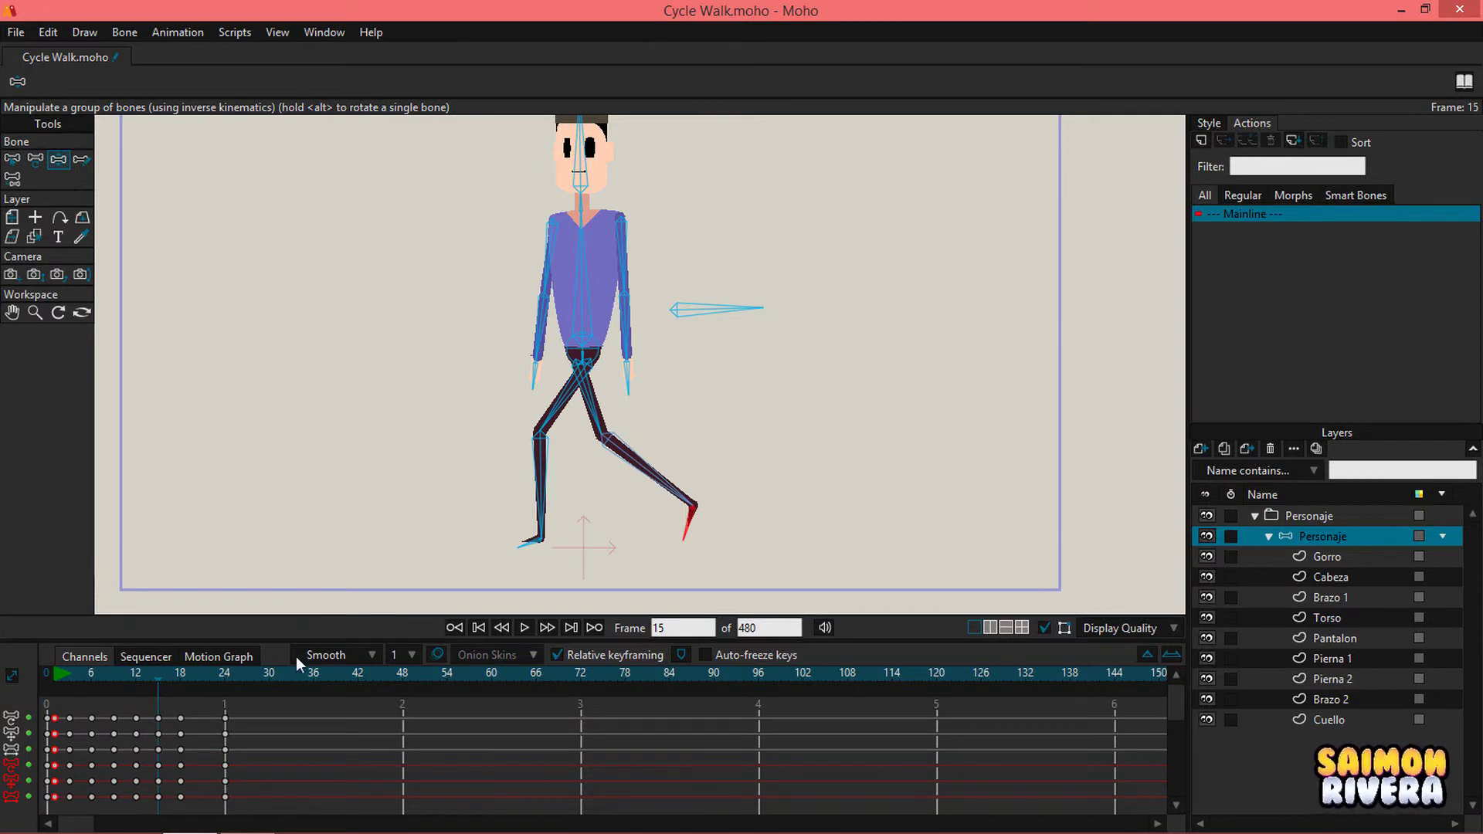
# Step: At frame 21, raise the body slightly with its control bone, using frame 1 as reference
pyautogui.click(203, 679)
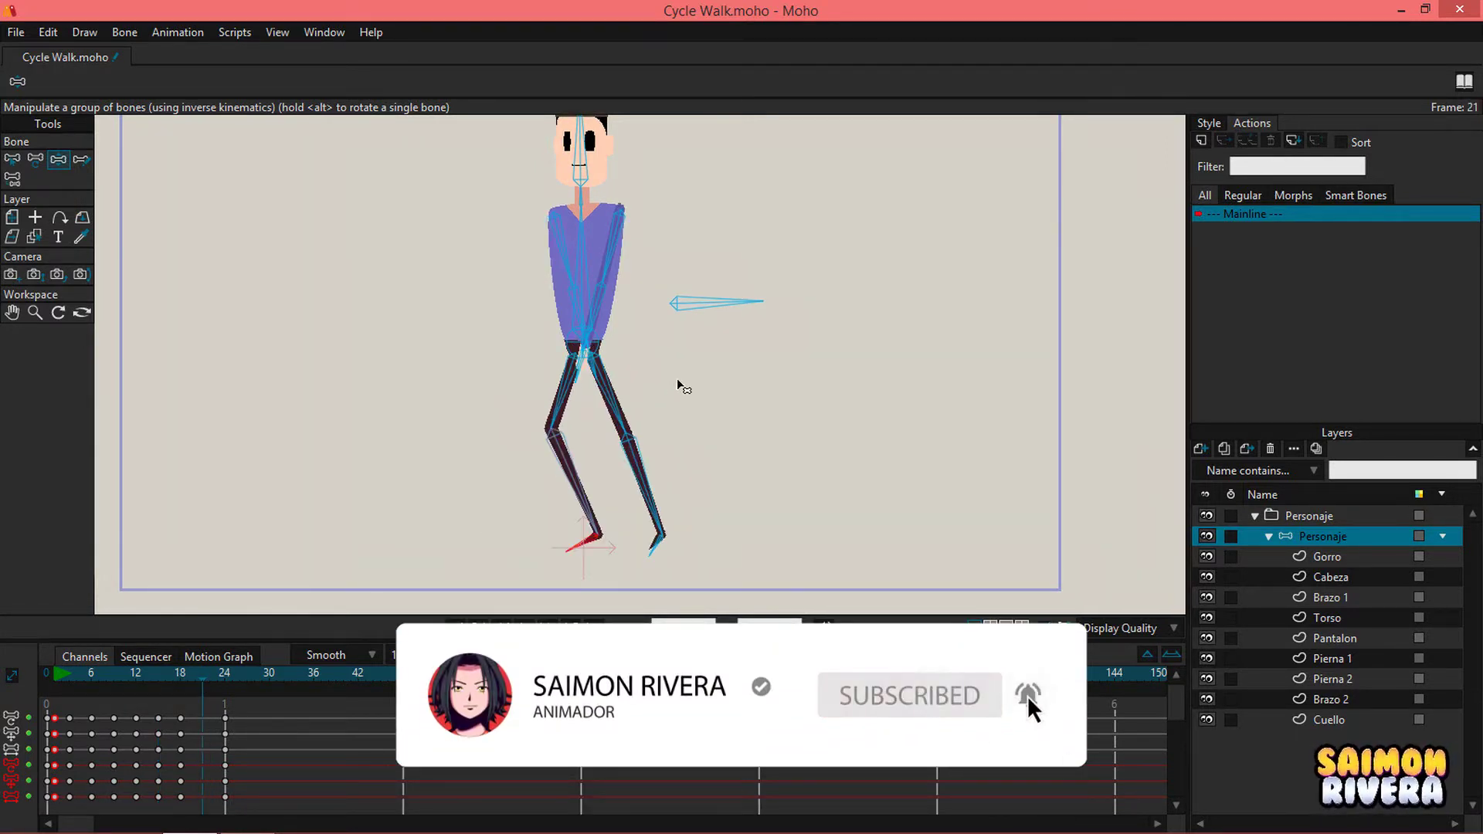
pyautogui.click(709, 303)
pyautogui.moveTo(709, 303); pyautogui.dragTo(709, 301)
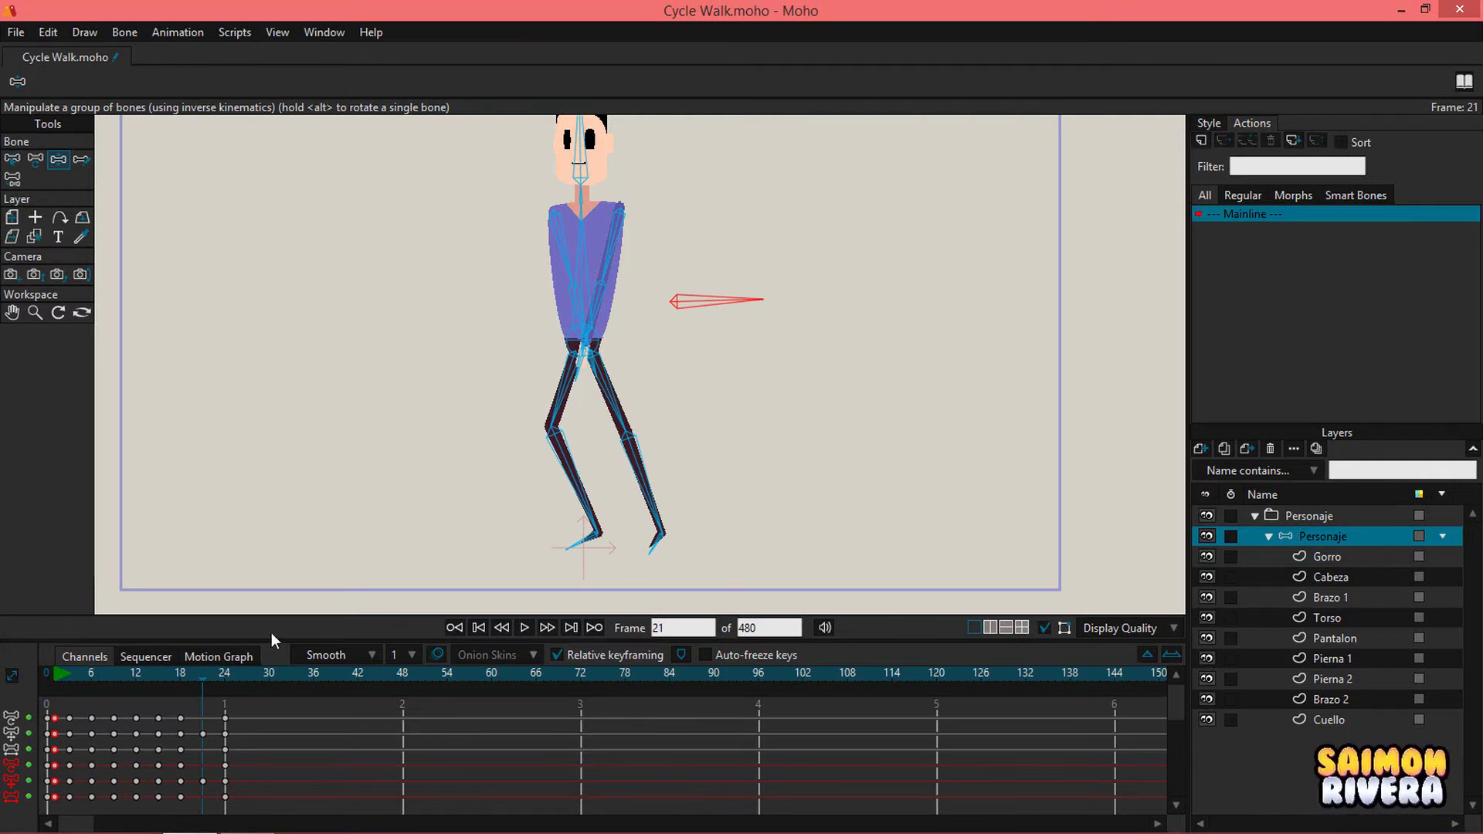
pyautogui.click(56, 681)
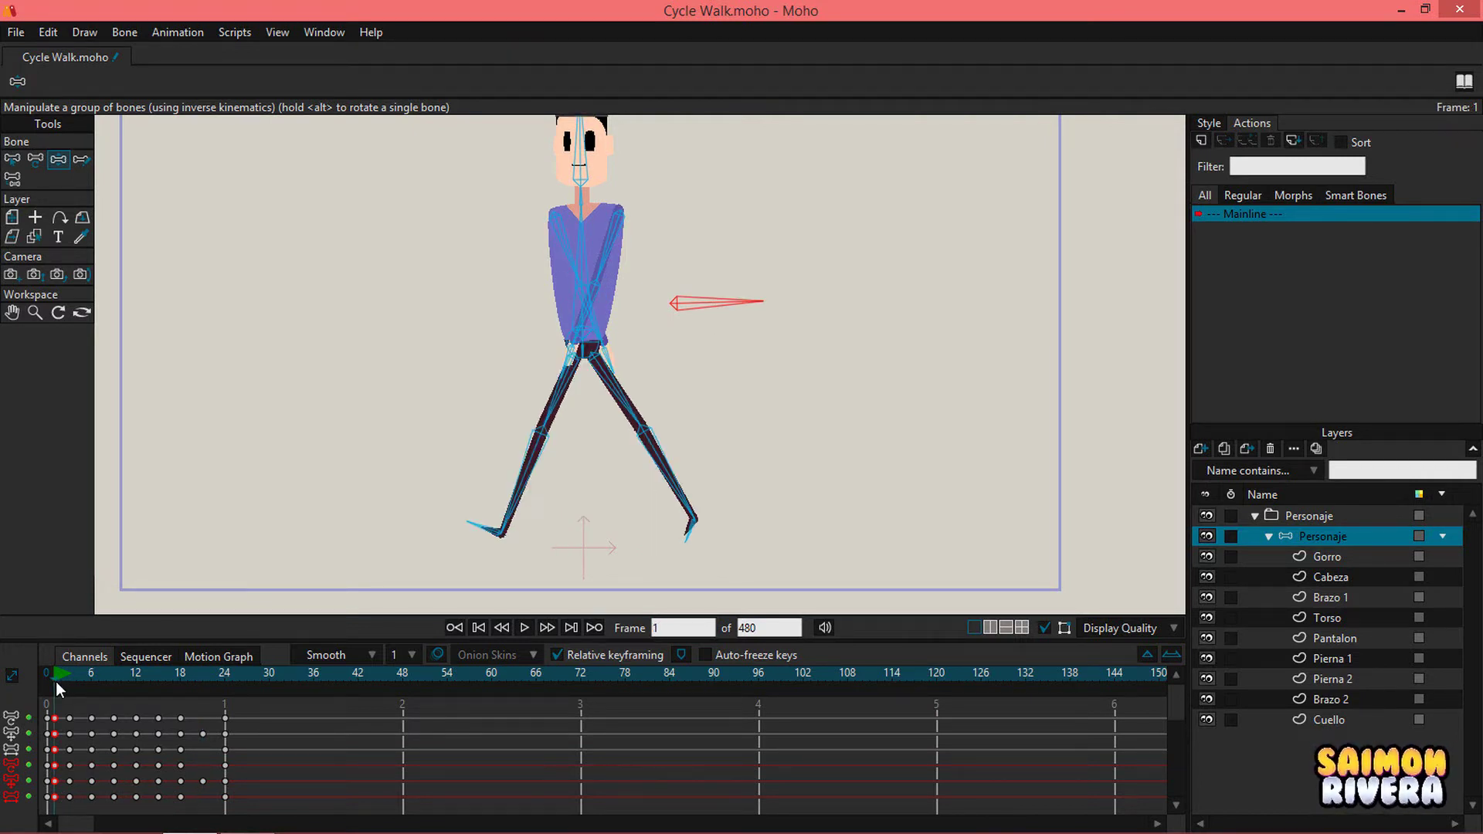
pyautogui.moveTo(56, 681); pyautogui.dragTo(203, 679)
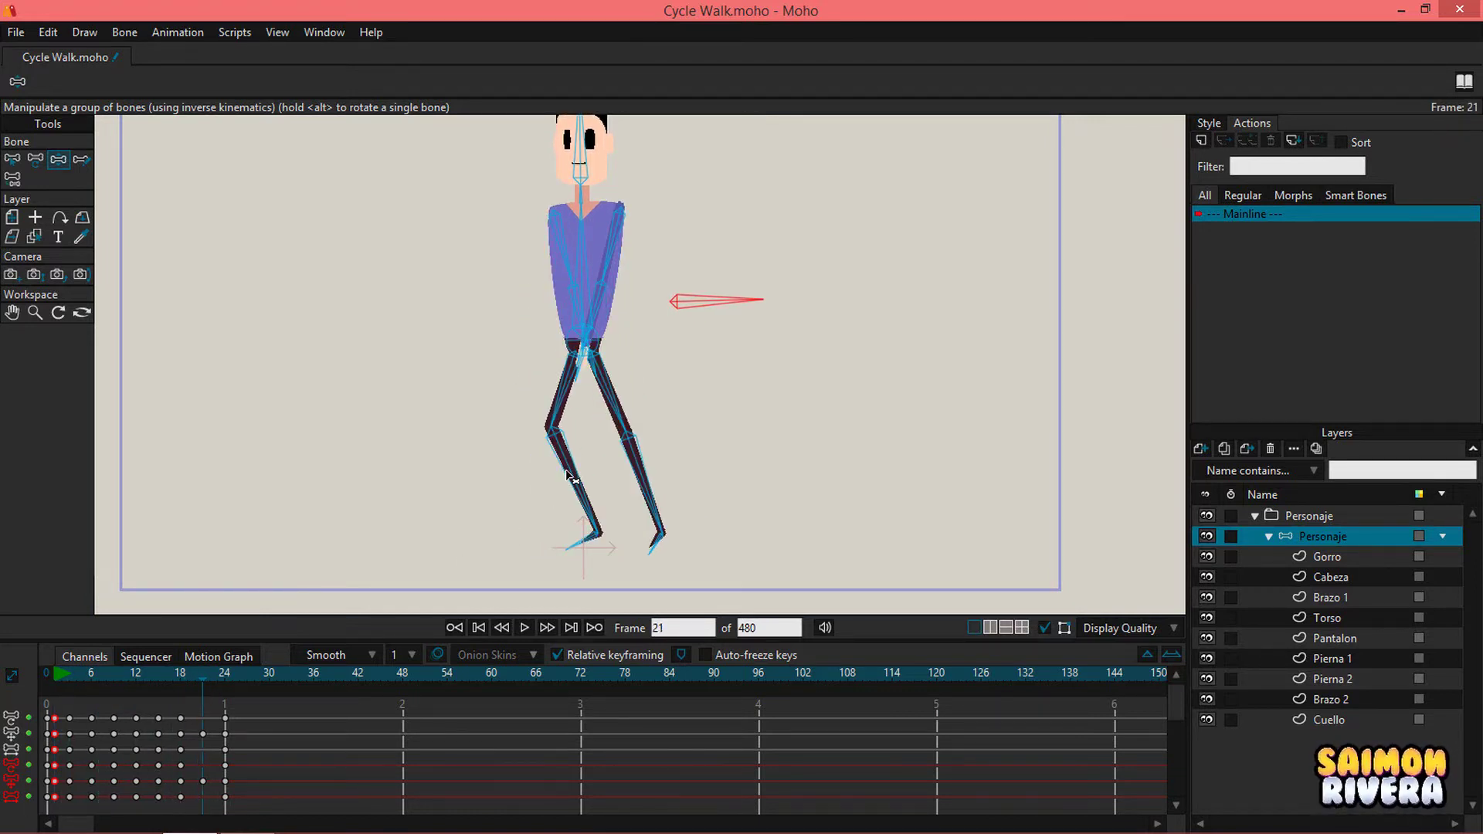
# Step: At frame 21, swing the bent leg's knee forward, adjust the rear shin and both feet, and freeze the full pose
pyautogui.moveTo(621, 484); pyautogui.dragTo(555, 473)
pyautogui.hotkey('ctrl', 'z')
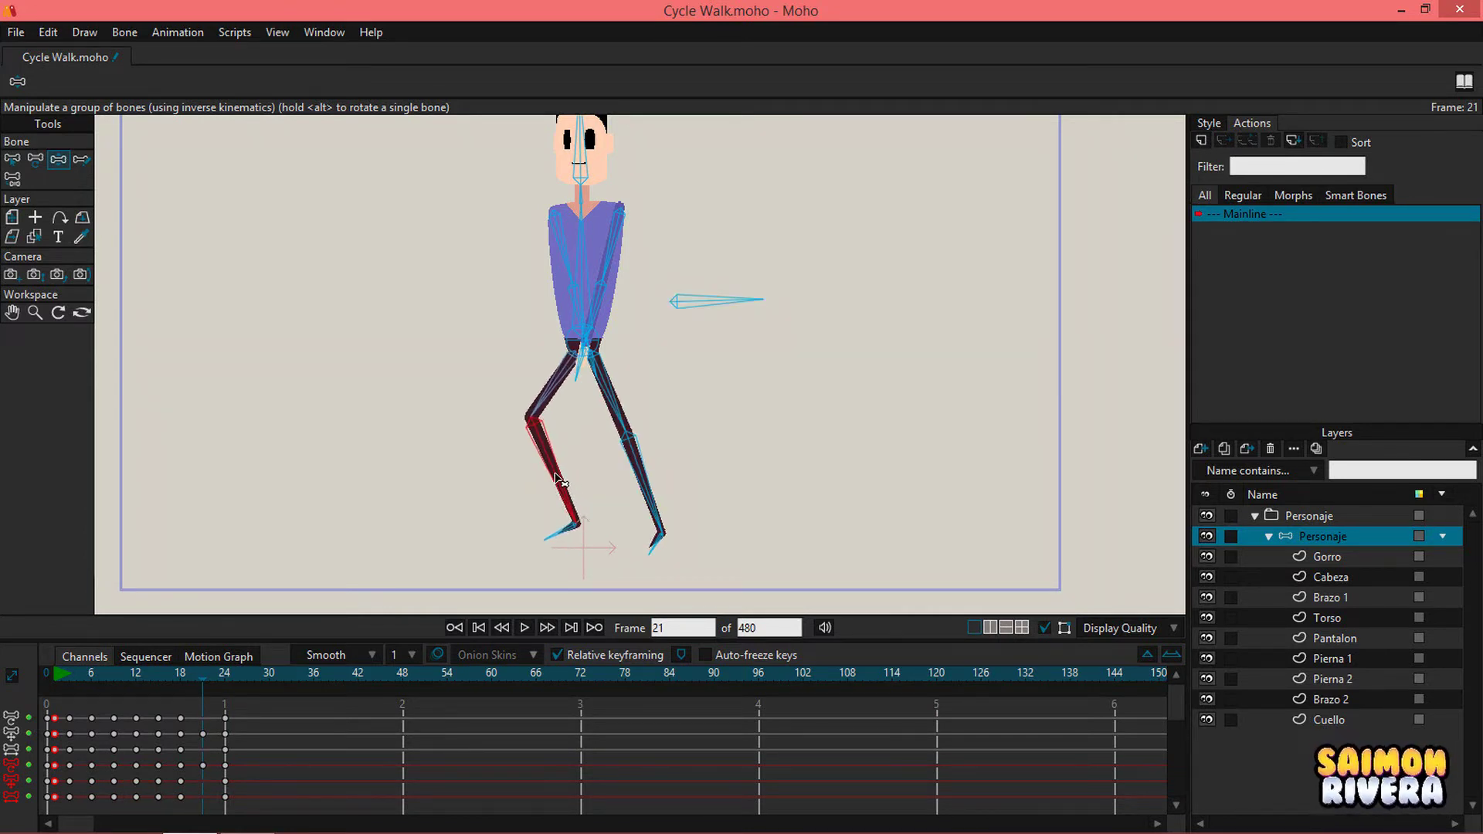
pyautogui.moveTo(554, 471); pyautogui.dragTo(551, 468)
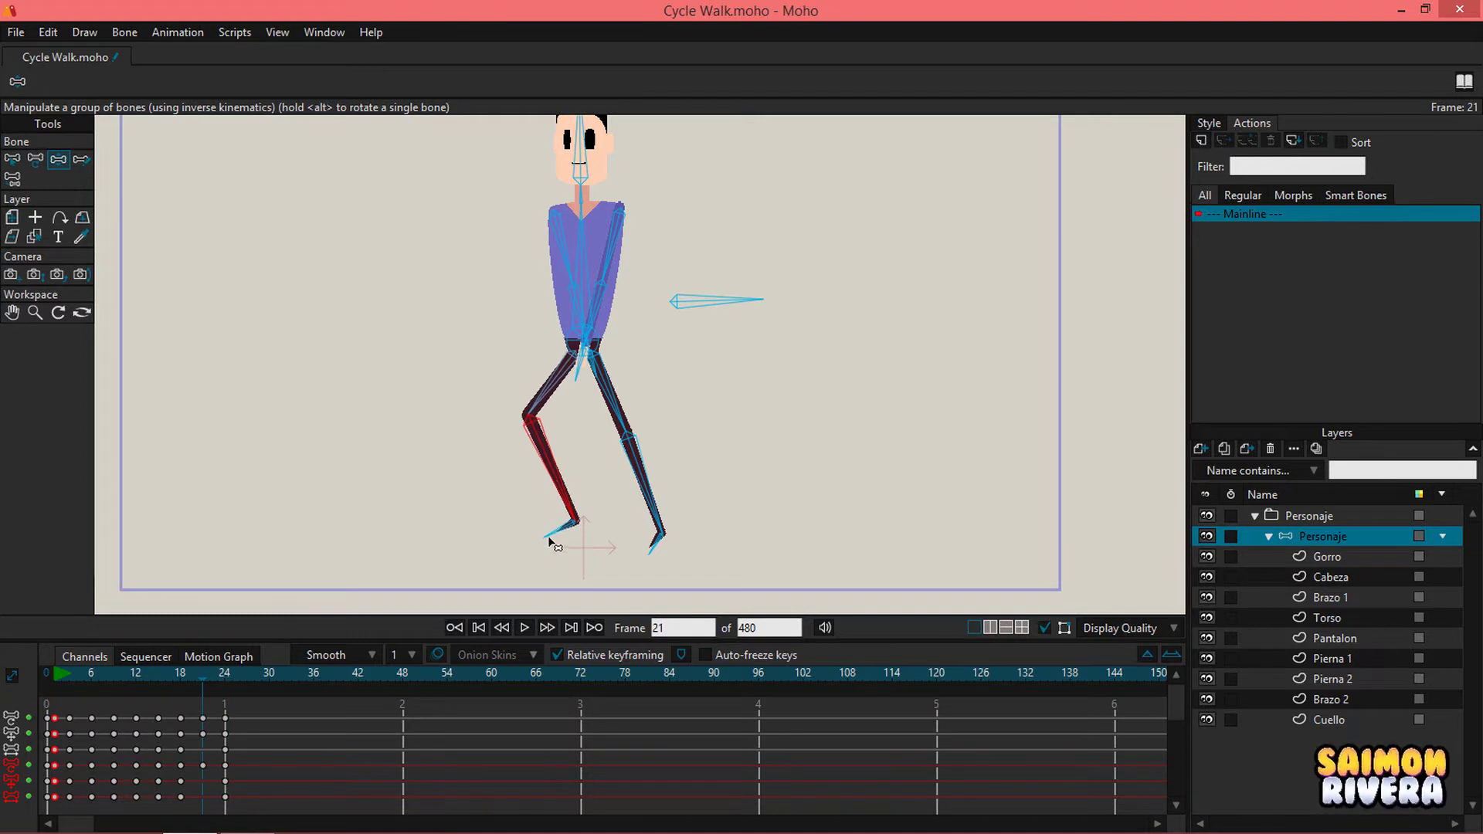
pyautogui.moveTo(548, 540); pyautogui.dragTo(552, 547)
pyautogui.moveTo(663, 528); pyautogui.dragTo(670, 525)
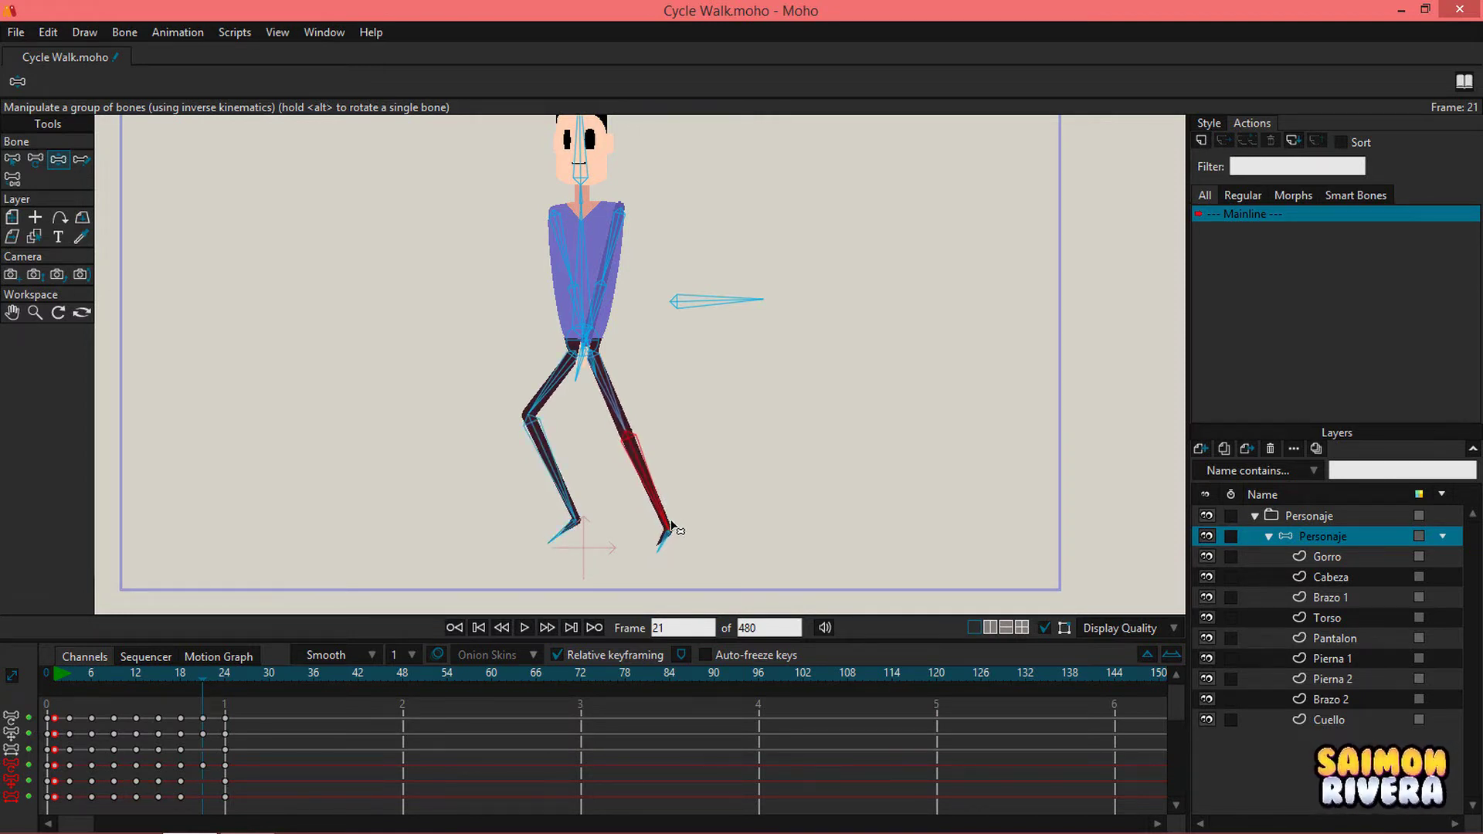
pyautogui.click(649, 537)
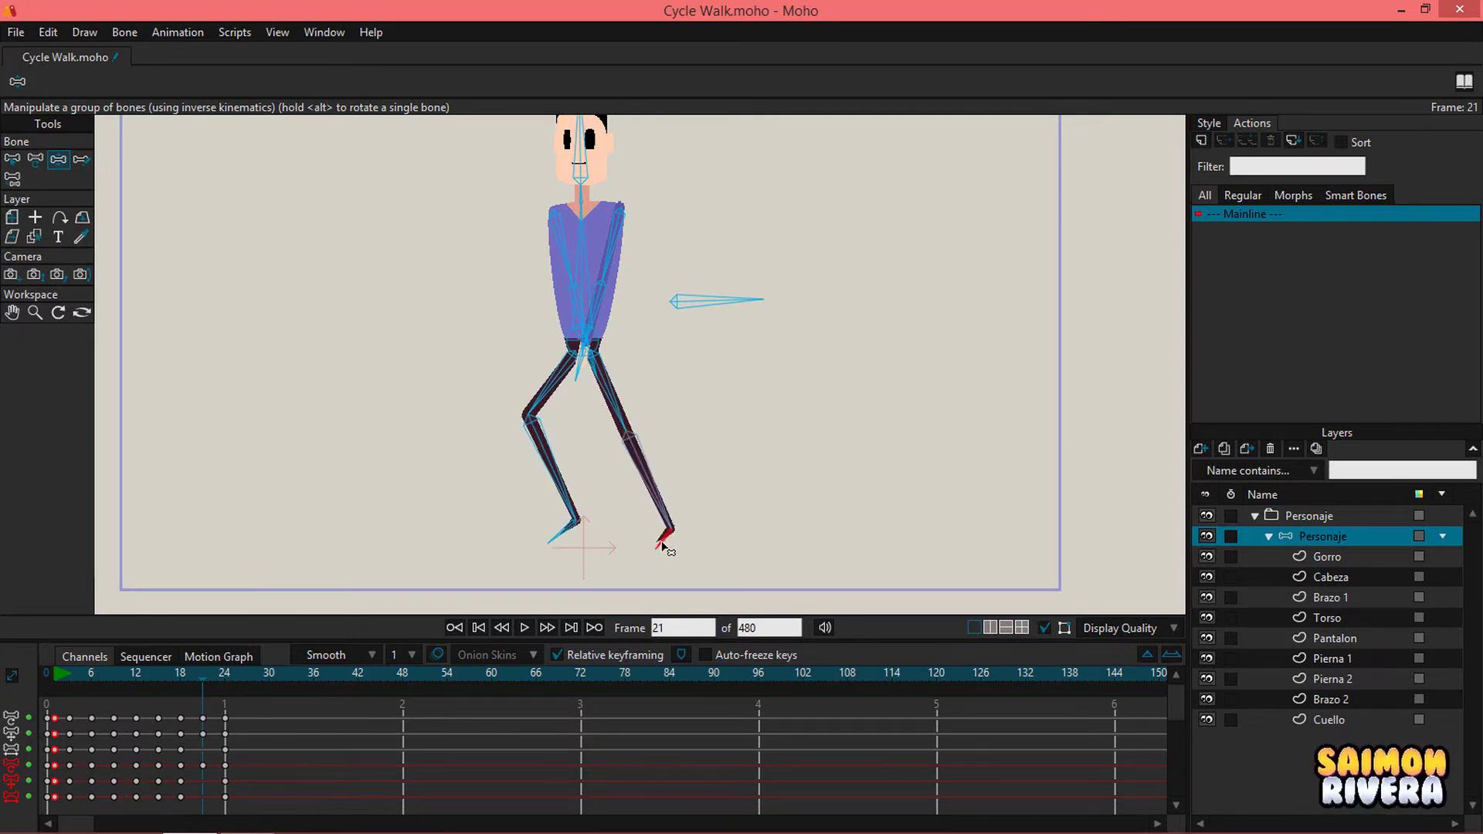
pyautogui.click(554, 496)
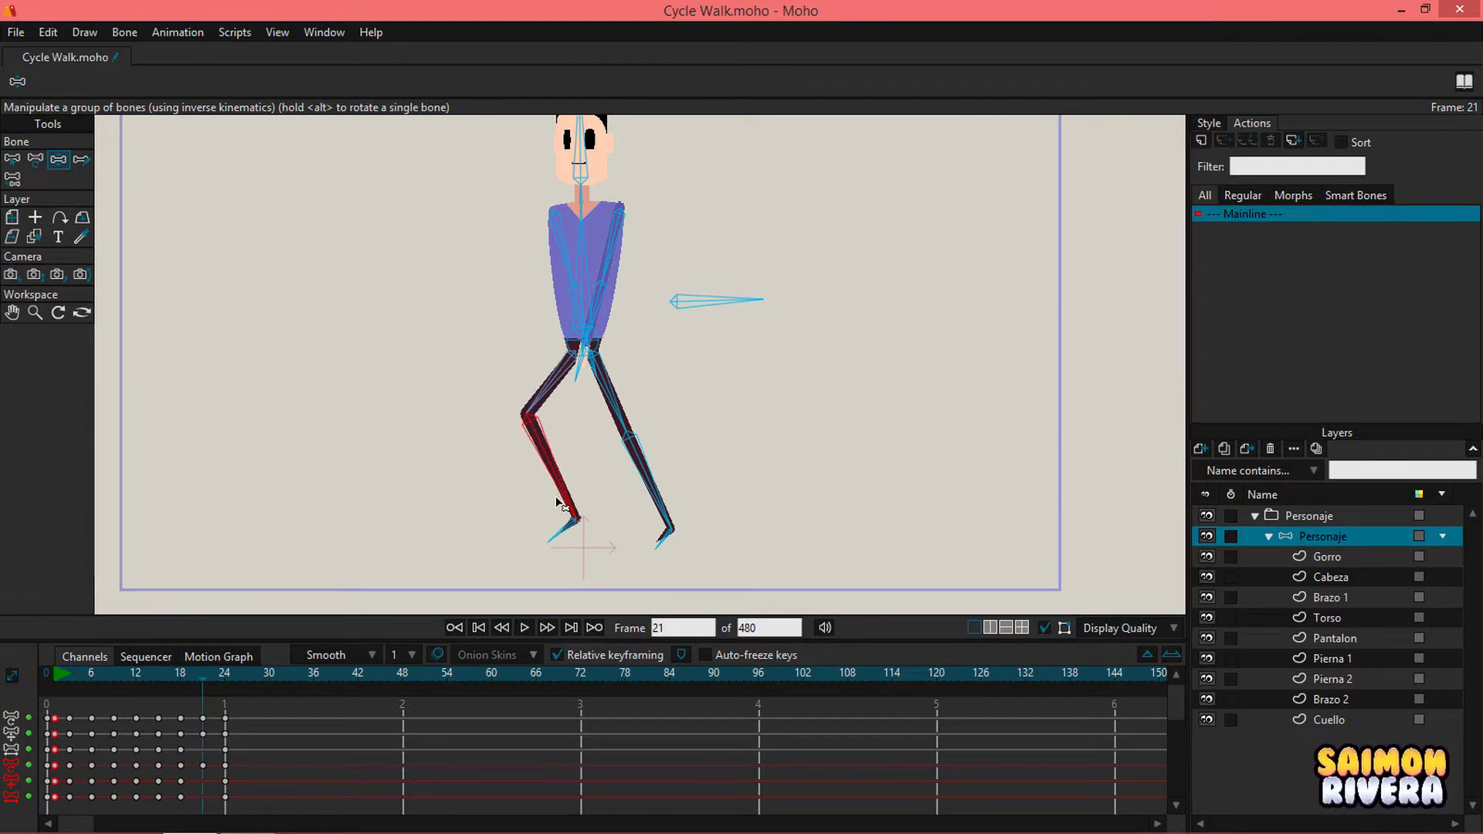
pyautogui.click(562, 537)
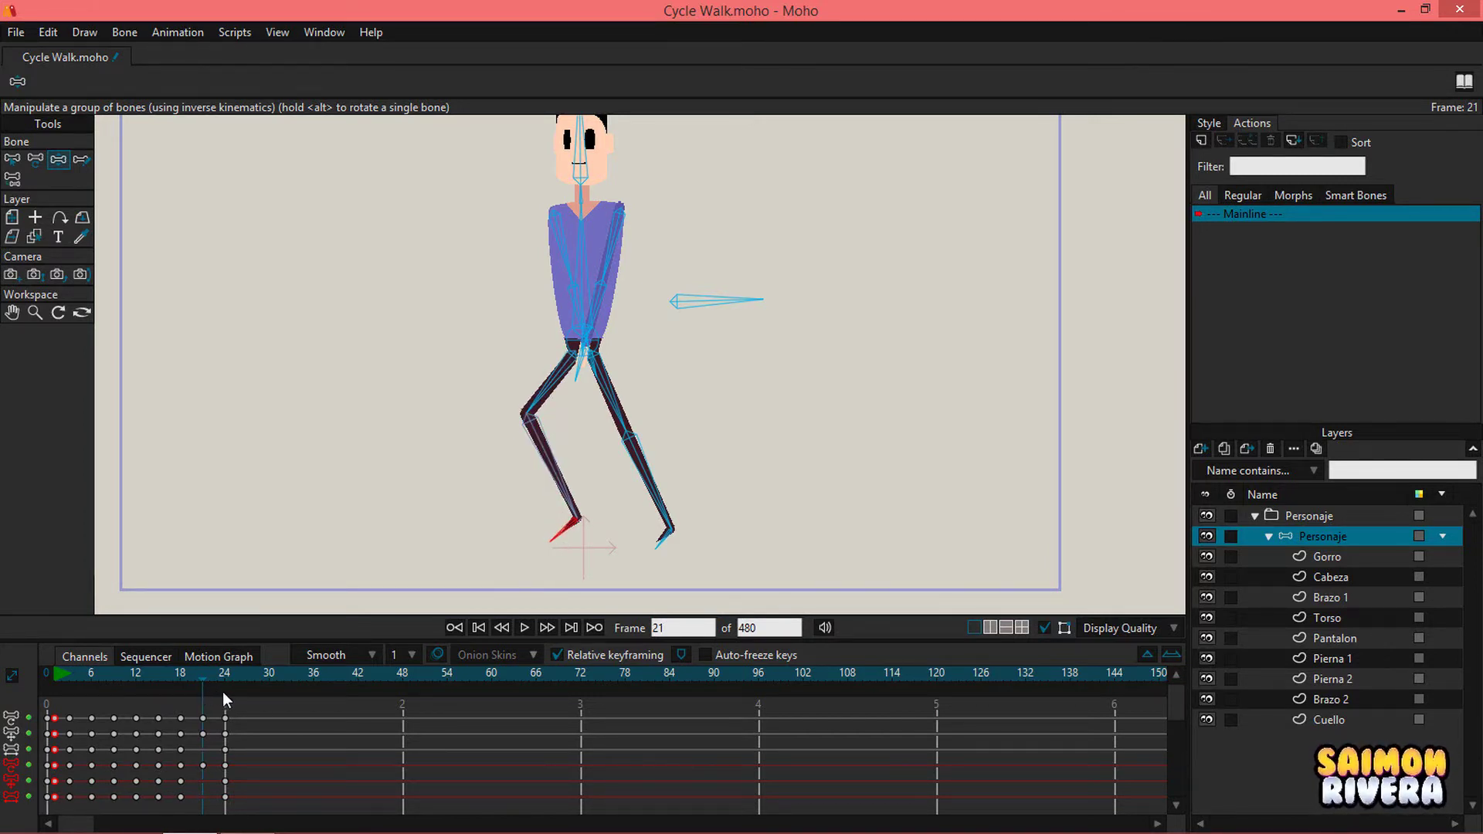
# Step: Scrub through the walk from frame 1 to frame 24 to check the poses with the whole character in view
pyautogui.moveTo(160, 679); pyautogui.dragTo(90, 689)
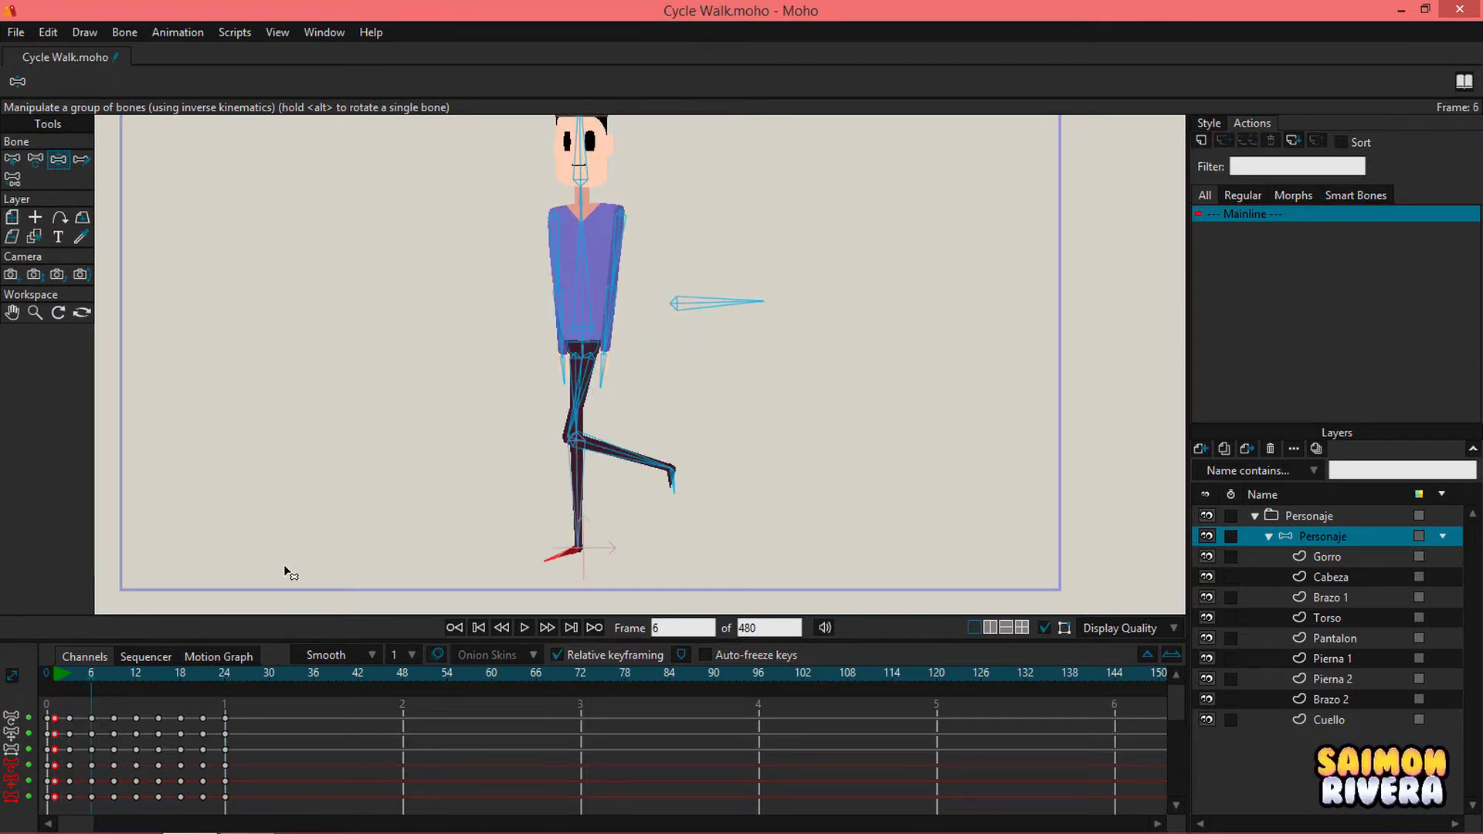
pyautogui.moveTo(443, 421); pyautogui.dragTo(435, 486)
pyautogui.click(54, 675)
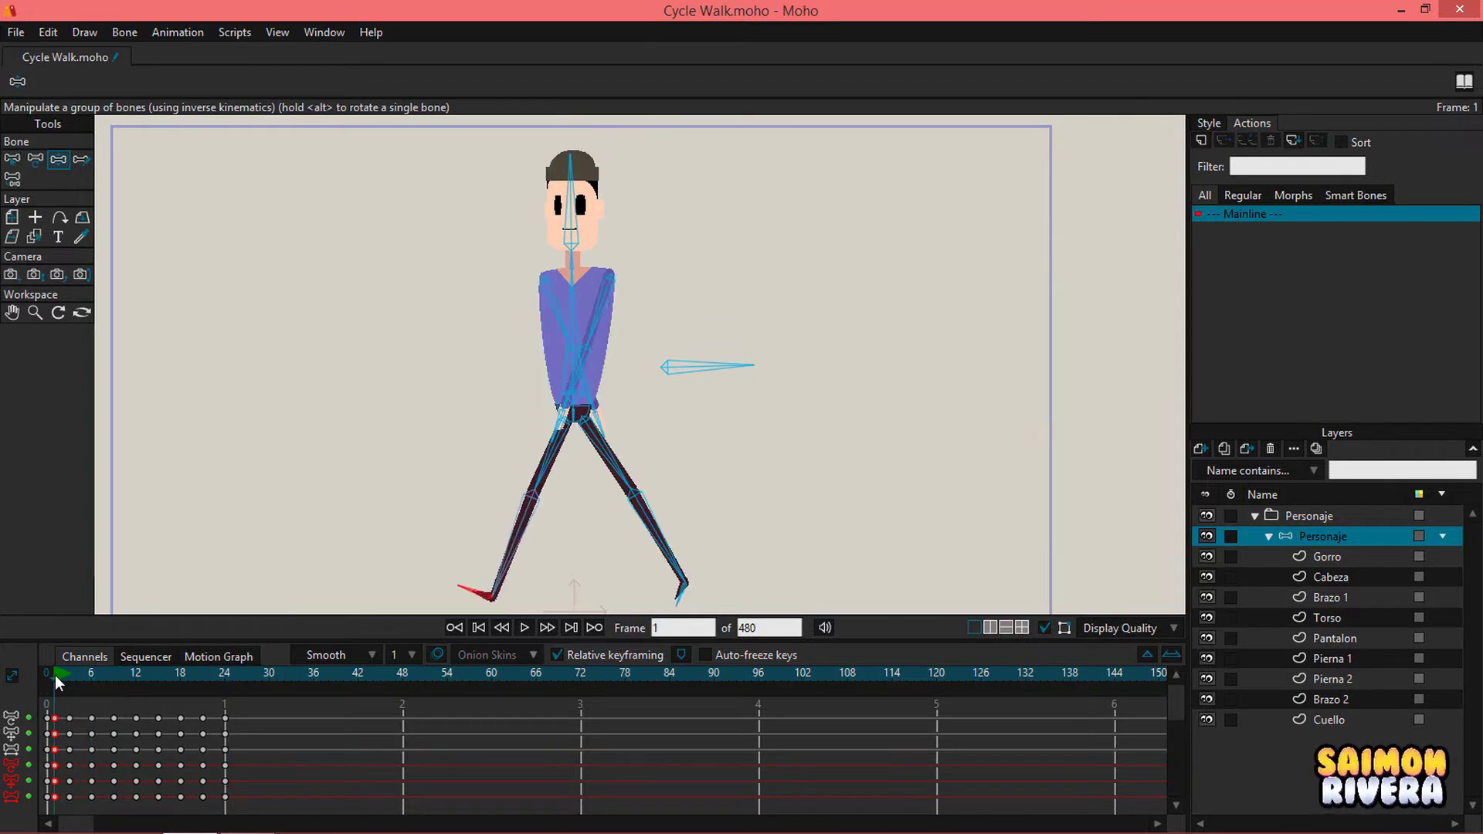
pyautogui.moveTo(66, 670); pyautogui.dragTo(235, 681)
pyautogui.moveTo(62, 679)
pyautogui.mouseDown()
pyautogui.moveTo(232, 682)
pyautogui.moveTo(54, 687)
pyautogui.mouseUp()
# Step: Try Cycle interpolation on all frame 24 keyframes back to absolute frame 2, play the loop, and undo the cycle
pyautogui.moveTo(243, 754); pyautogui.dragTo(222, 710)
pyautogui.rightClick(230, 722)
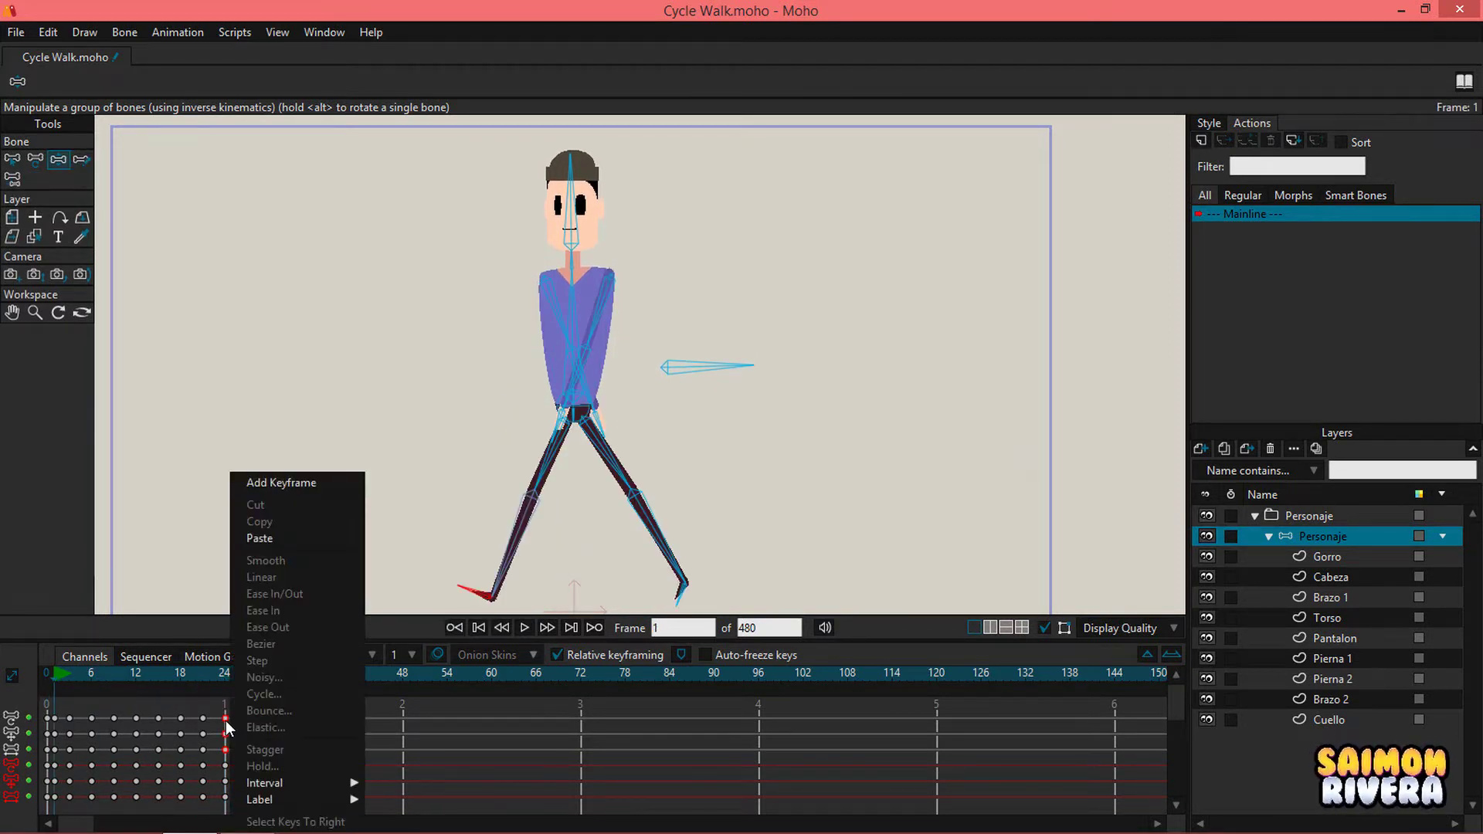
pyautogui.click(261, 698)
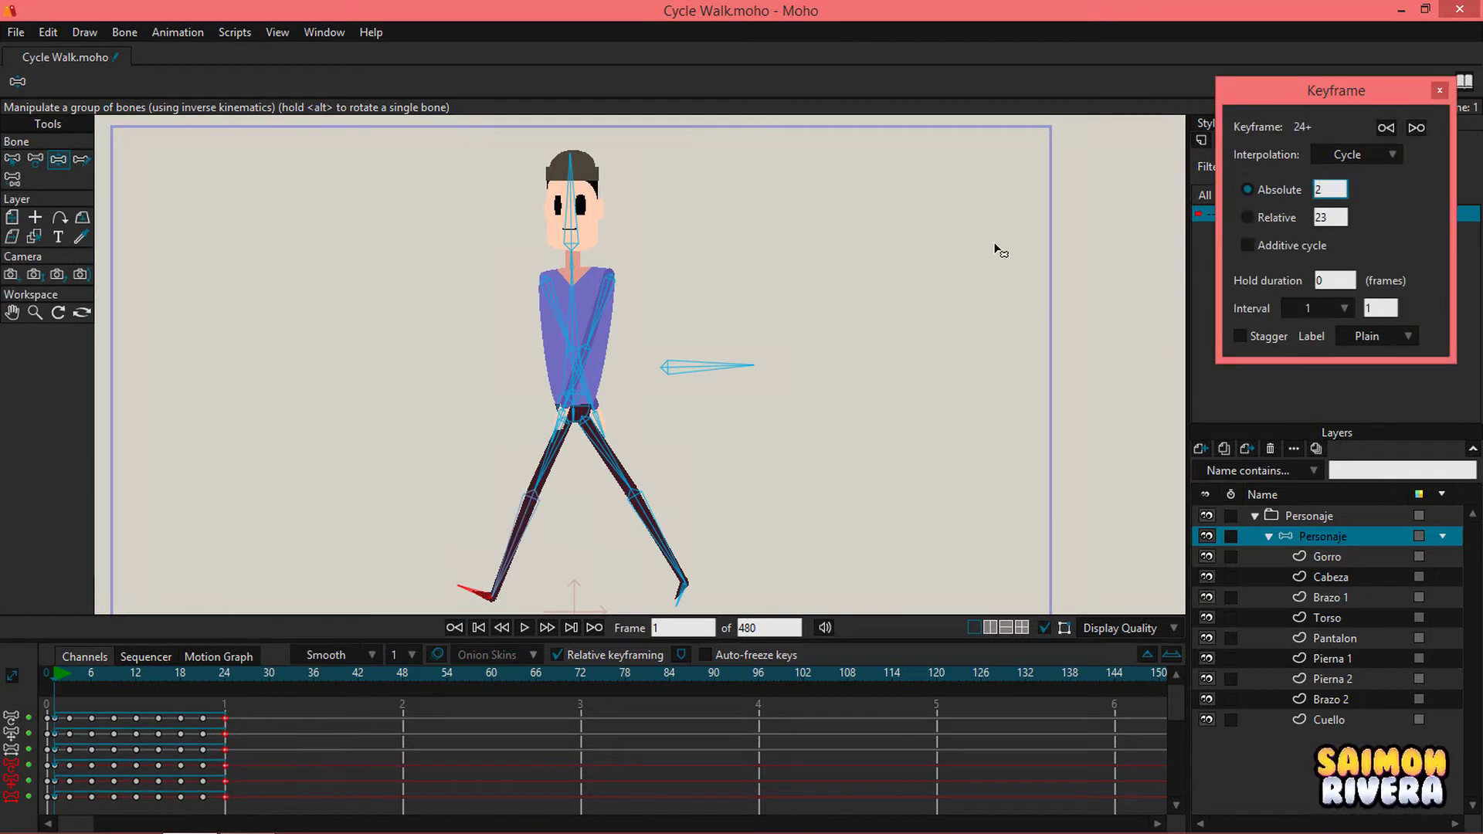
pyautogui.moveTo(1375, 96); pyautogui.dragTo(1038, 177)
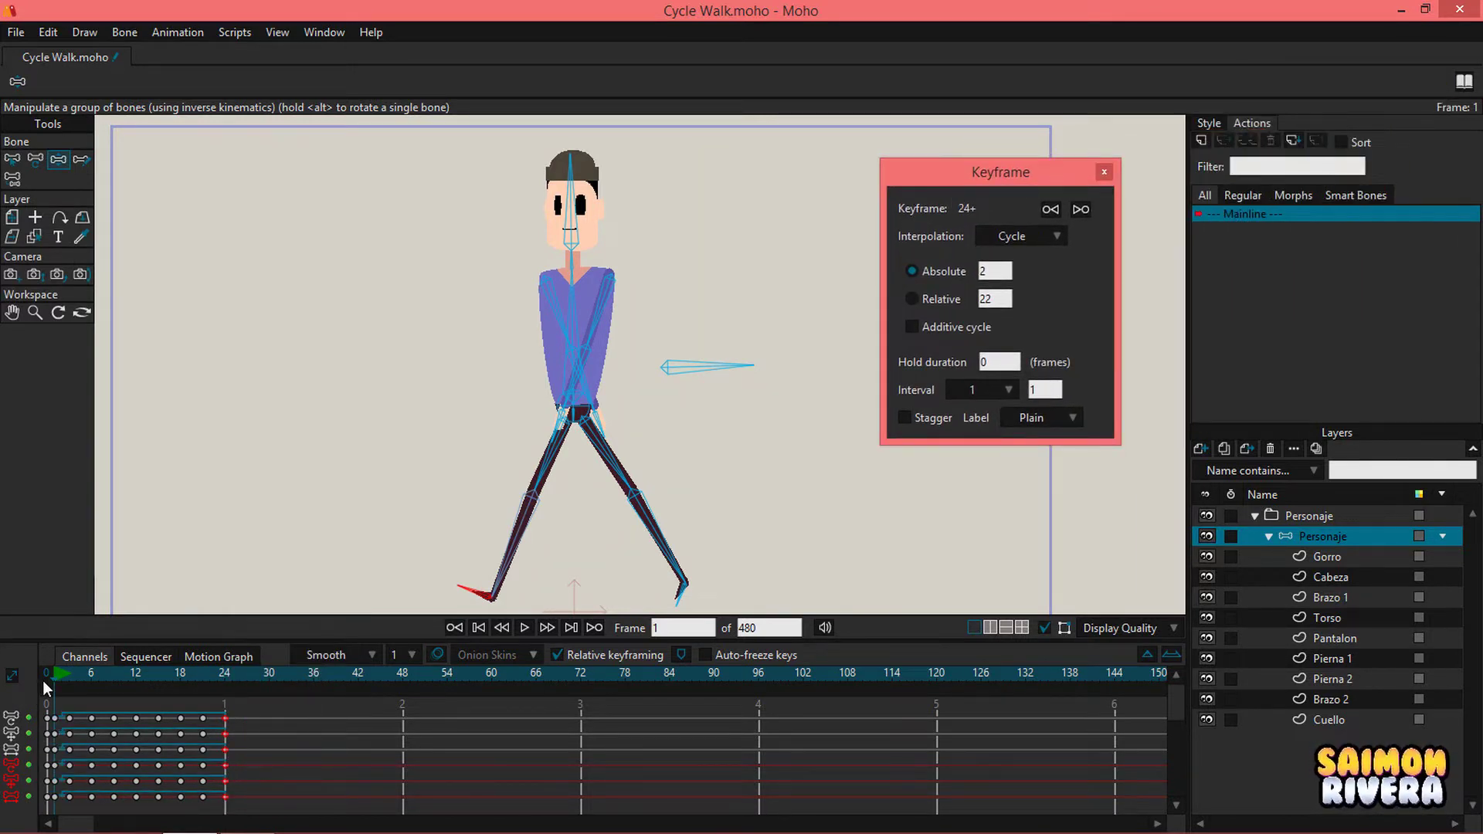
pyautogui.click(524, 628)
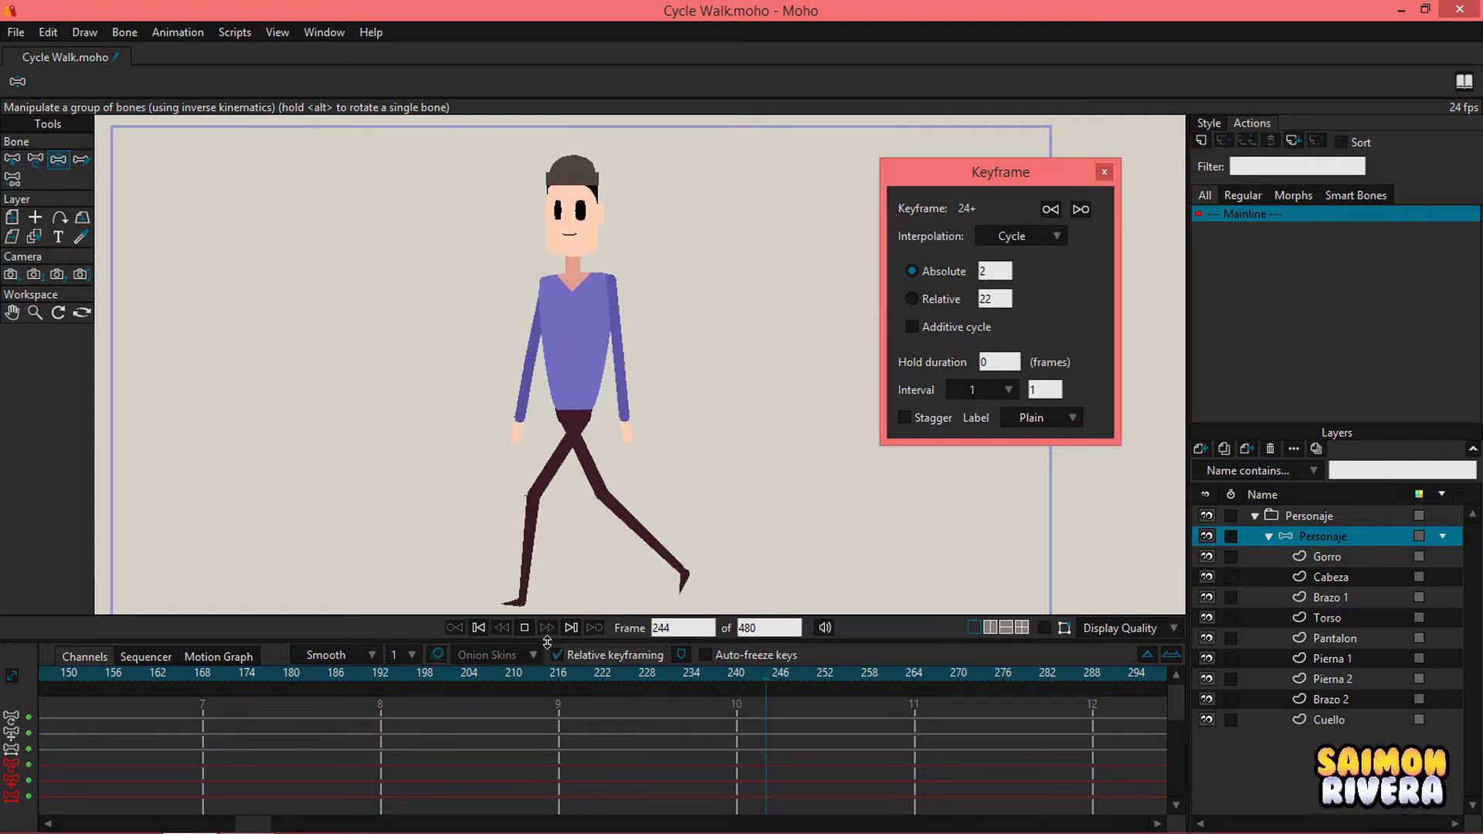
pyautogui.click(521, 628)
pyautogui.click(480, 628)
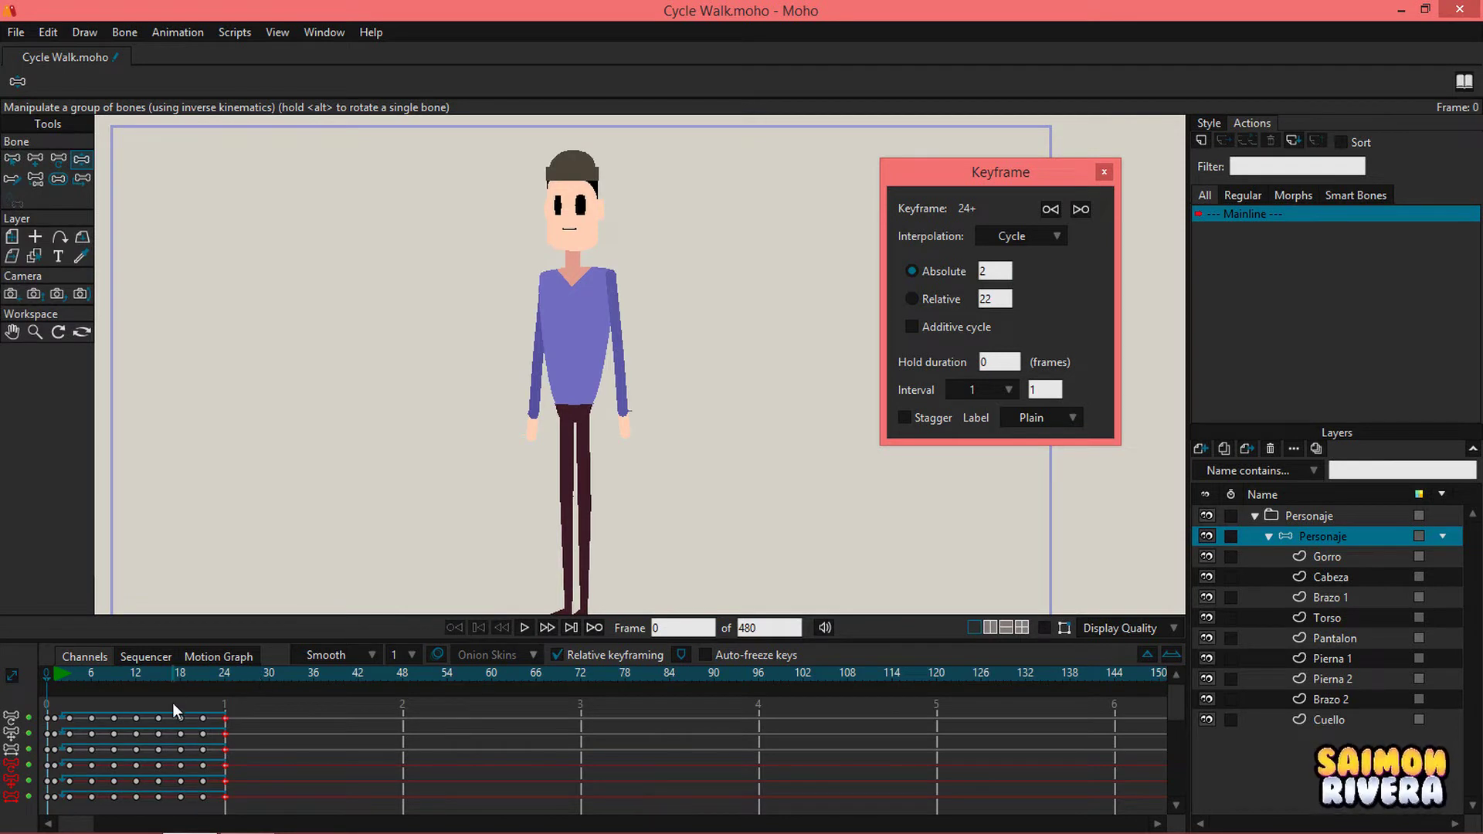
pyautogui.hotkey('ctrl', 'z')
pyautogui.hotkey('ctrl', 'z')
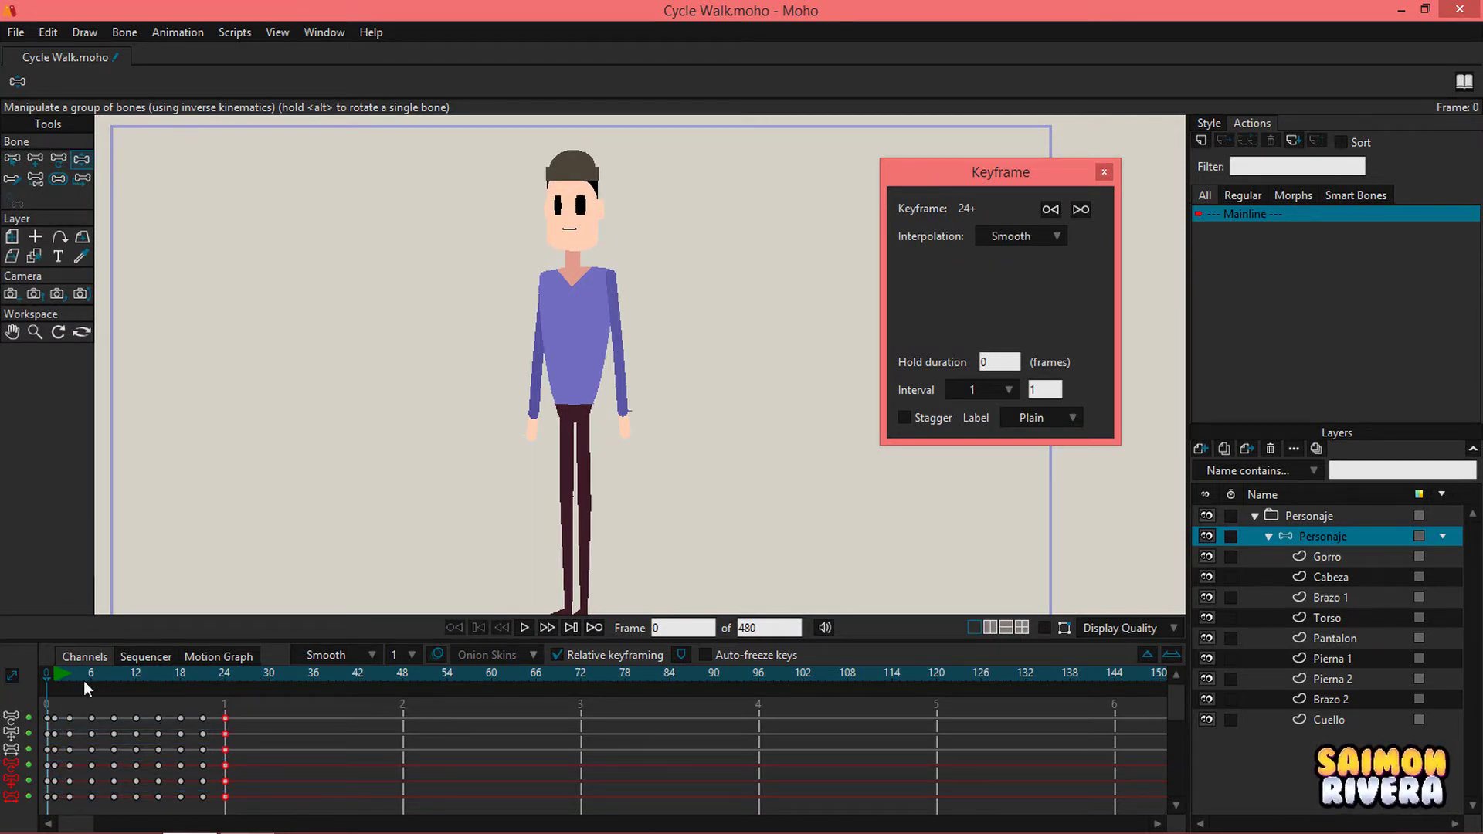
# Step: At frame 6, show the bones again and bend the far arm's forearm forward at the elbow
pyautogui.click(55, 674)
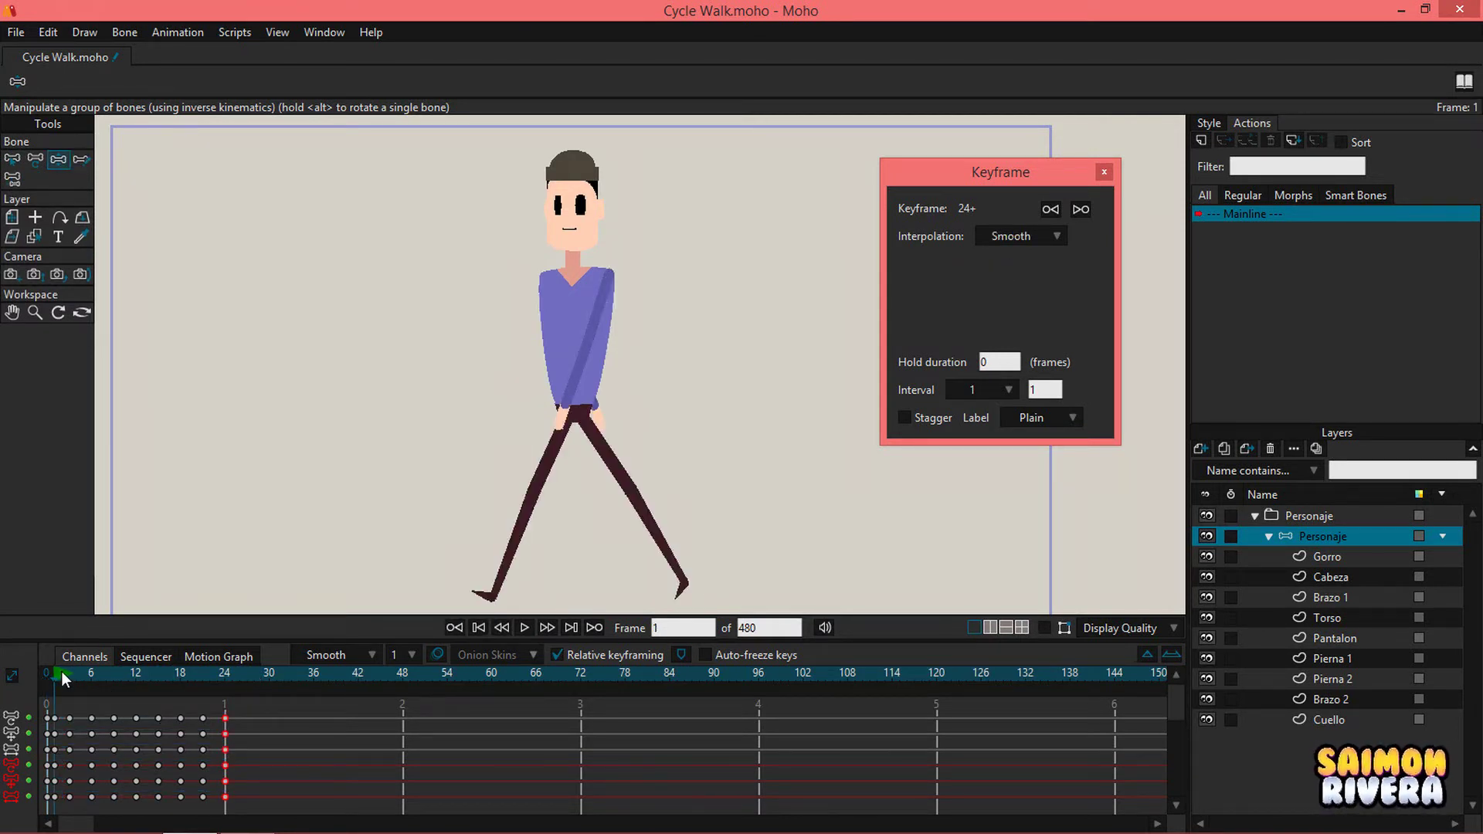
pyautogui.moveTo(56, 680); pyautogui.dragTo(89, 681)
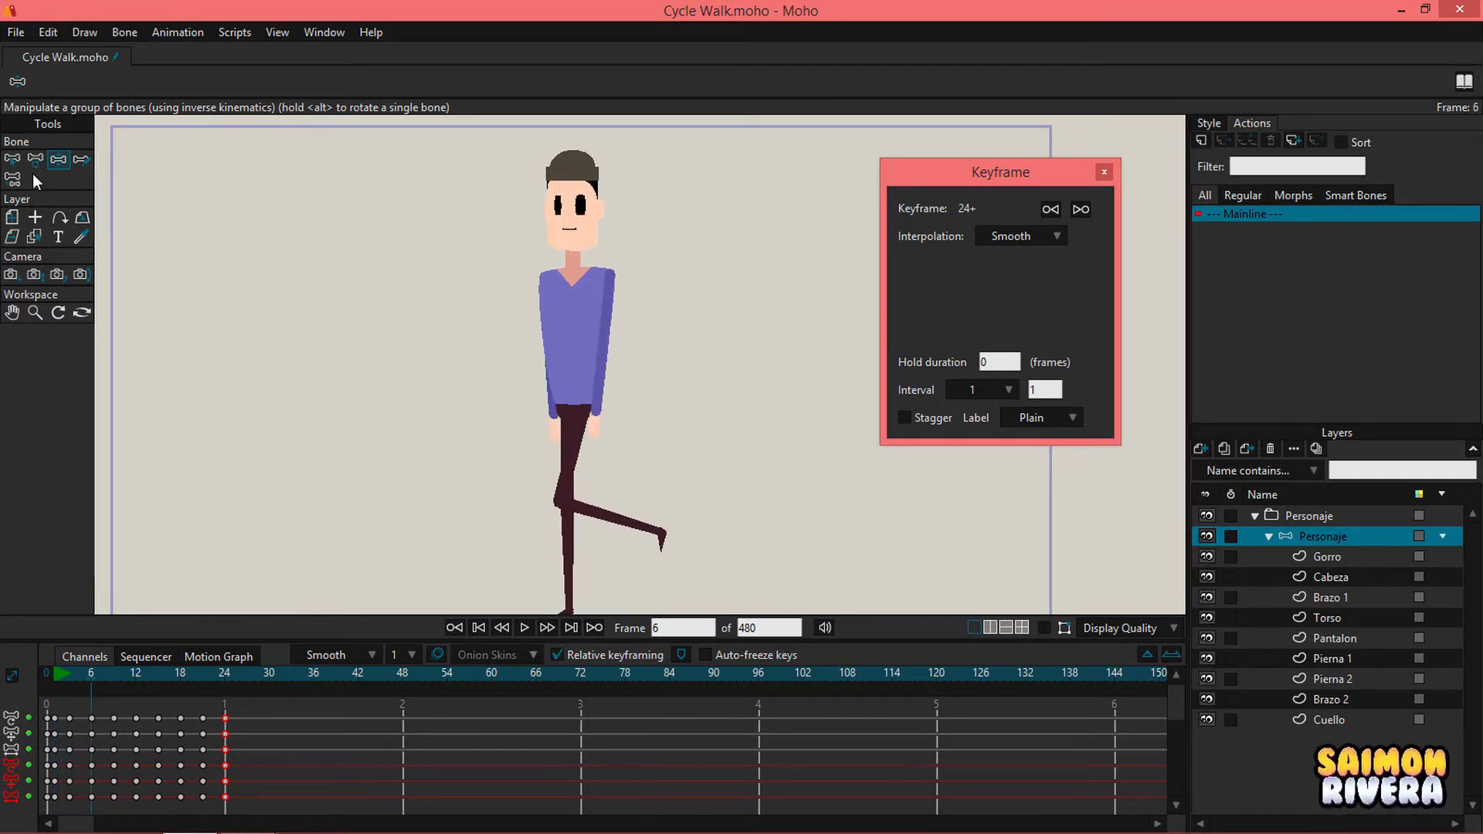
pyautogui.click(1043, 628)
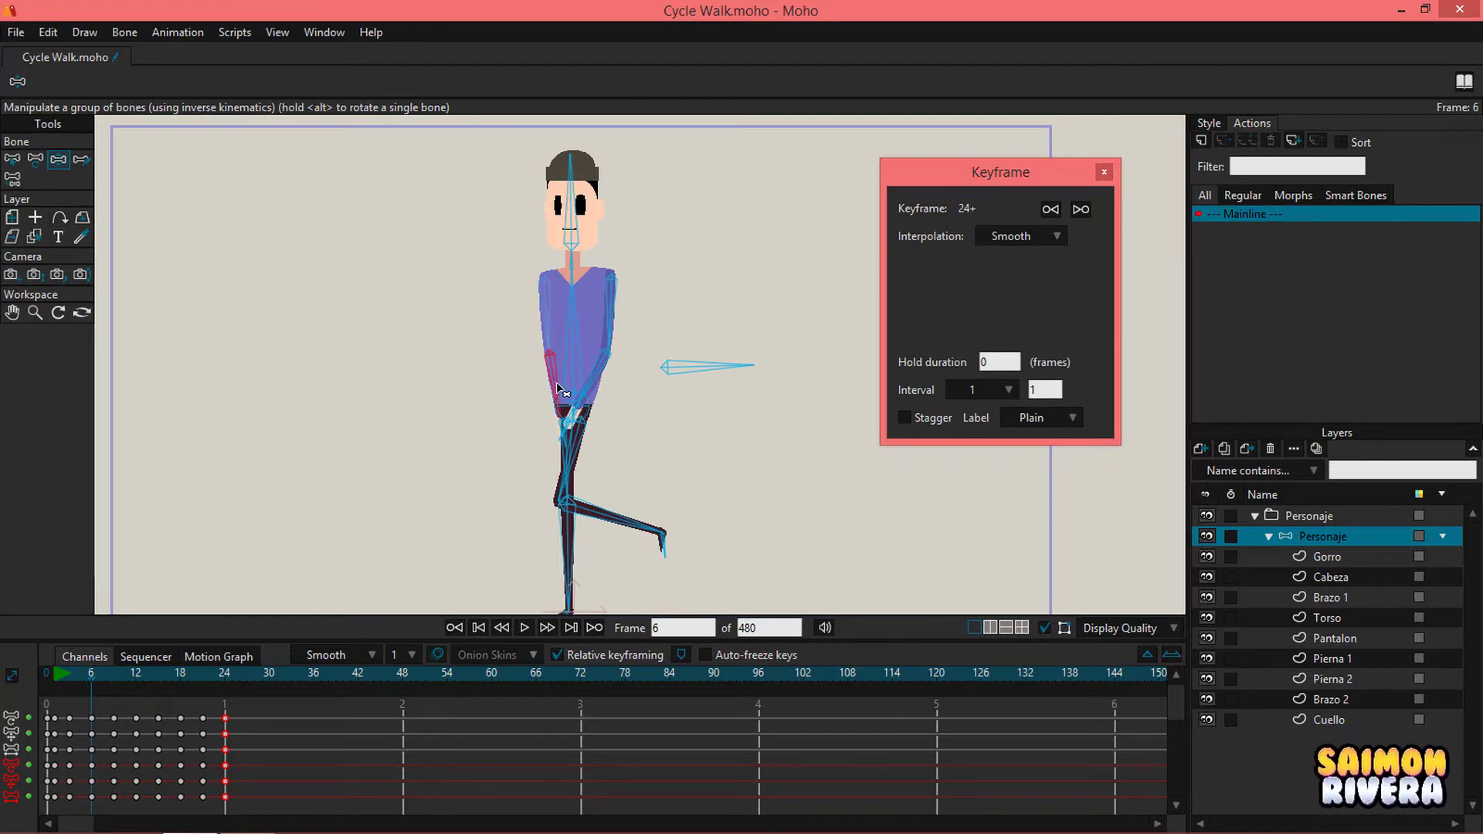
# Step: Compare the arm poses at frames 6, 12 and 18, and bend the leading arm's forearm forward at frame 9
pyautogui.click(135, 676)
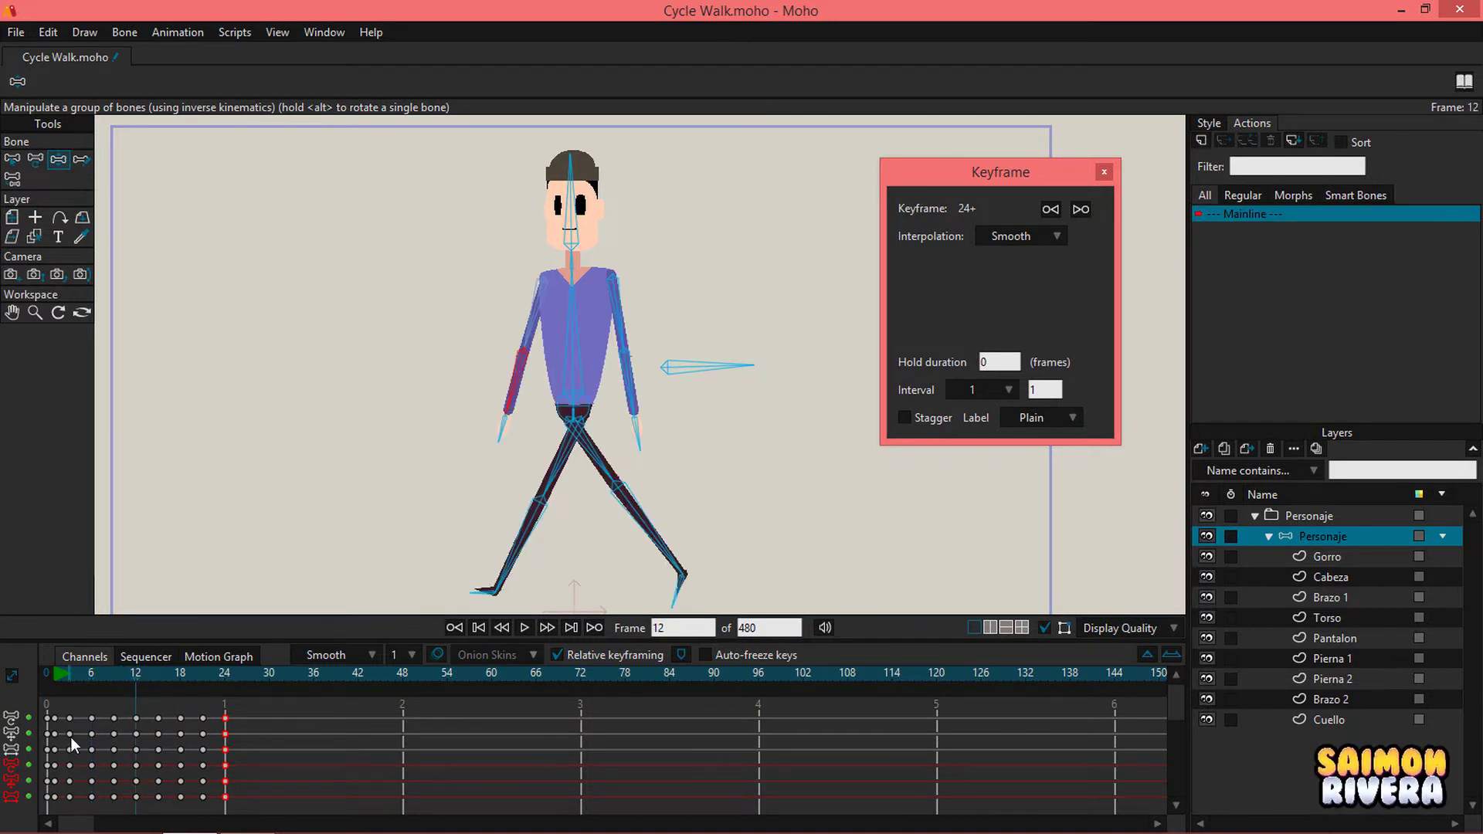
pyautogui.click(179, 675)
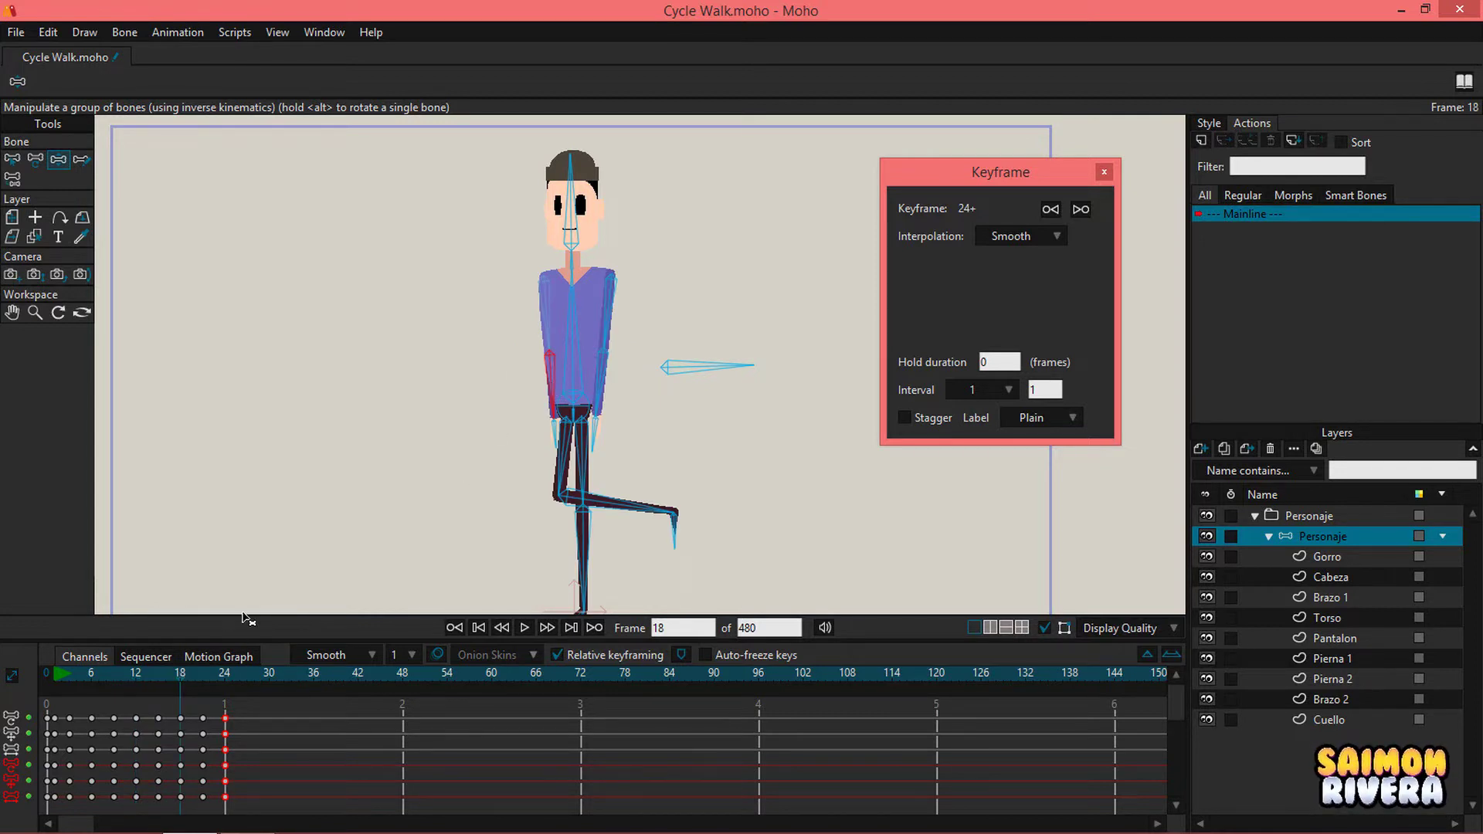
pyautogui.click(132, 675)
pyautogui.moveTo(134, 674)
pyautogui.mouseDown()
pyautogui.moveTo(170, 672)
pyautogui.moveTo(54, 681)
pyautogui.moveTo(112, 680)
pyautogui.mouseUp()
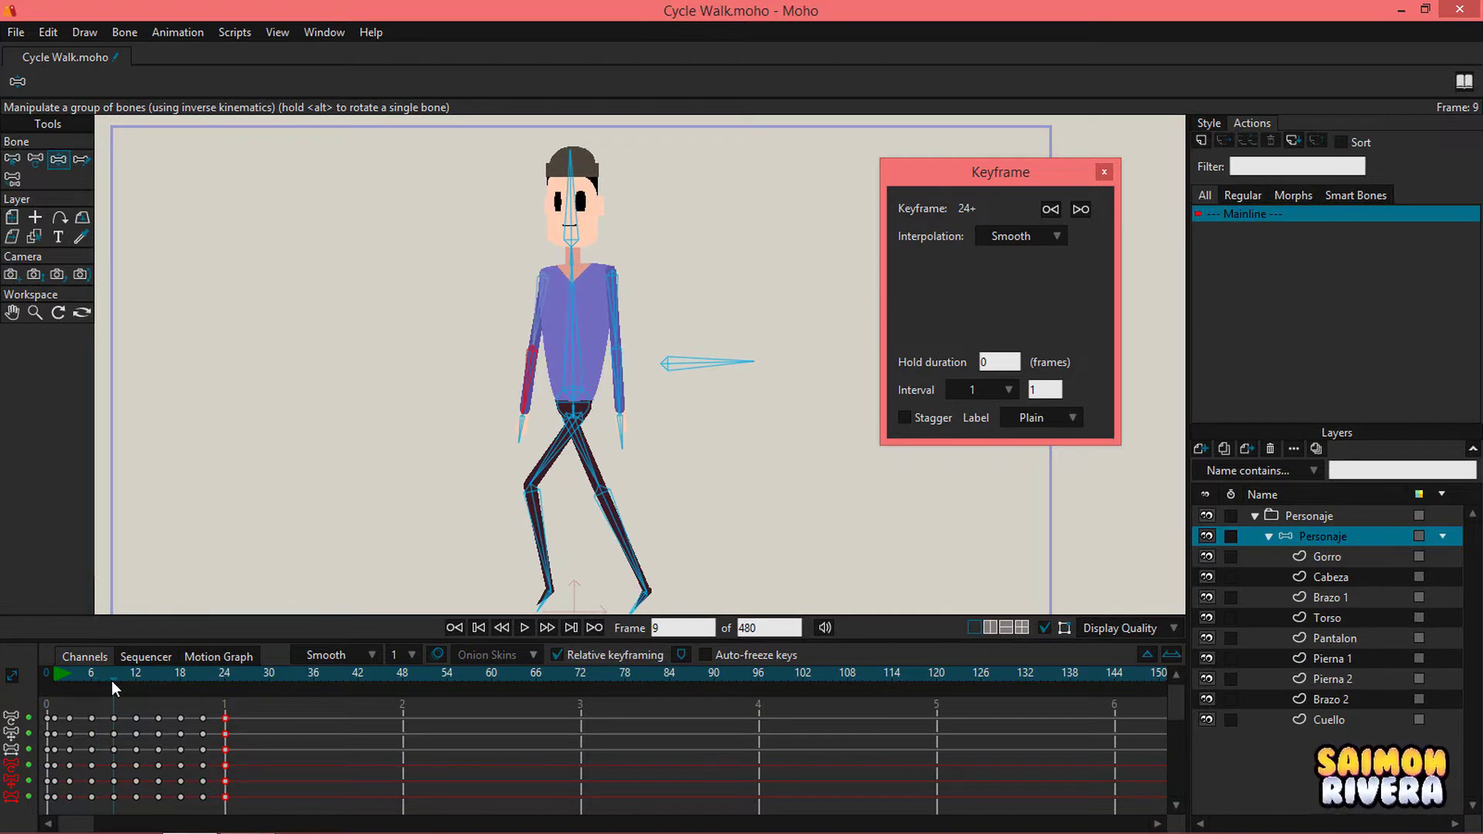
pyautogui.click(90, 675)
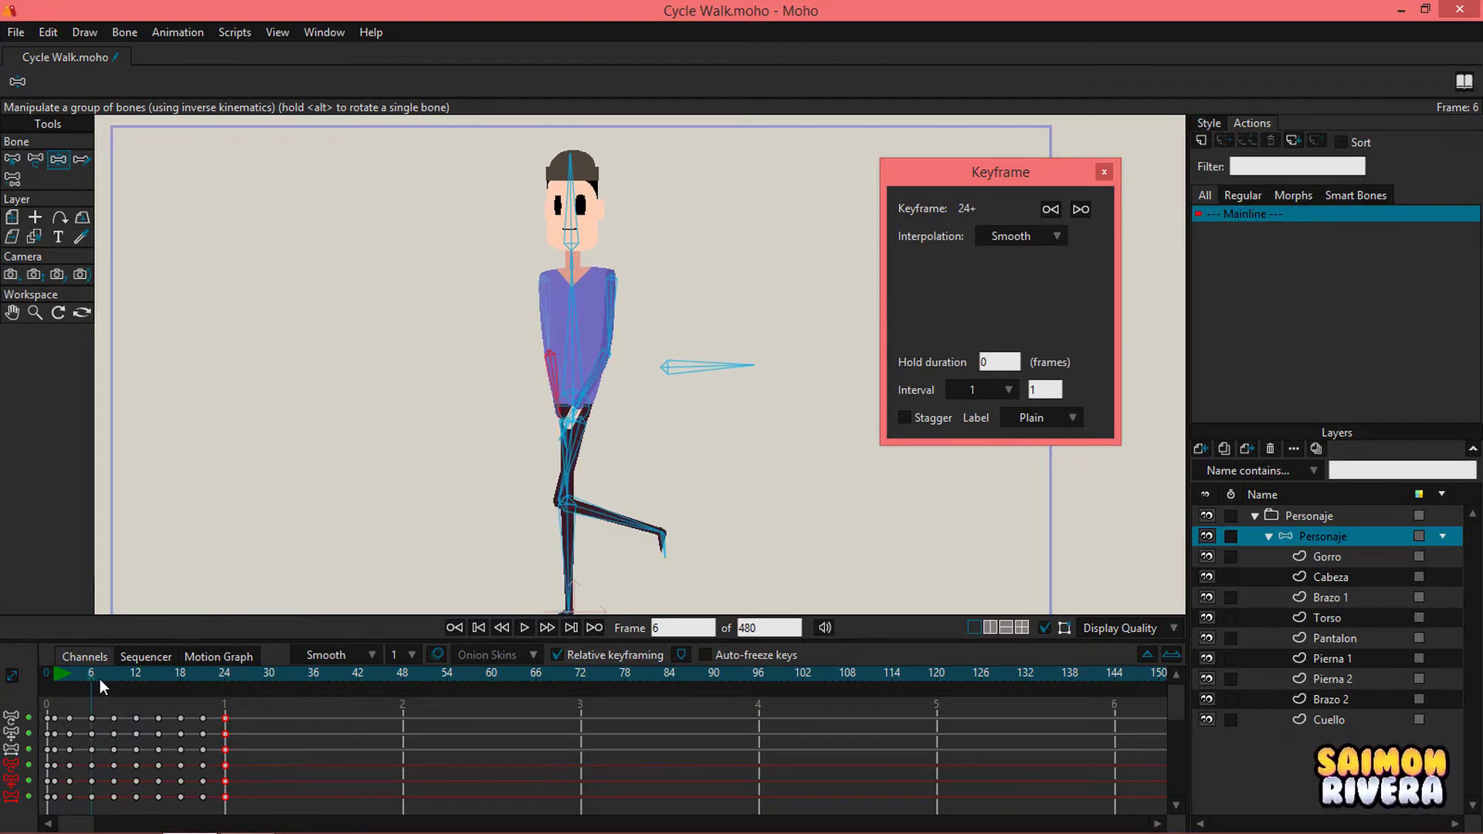
pyautogui.moveTo(56, 674); pyautogui.dragTo(111, 674)
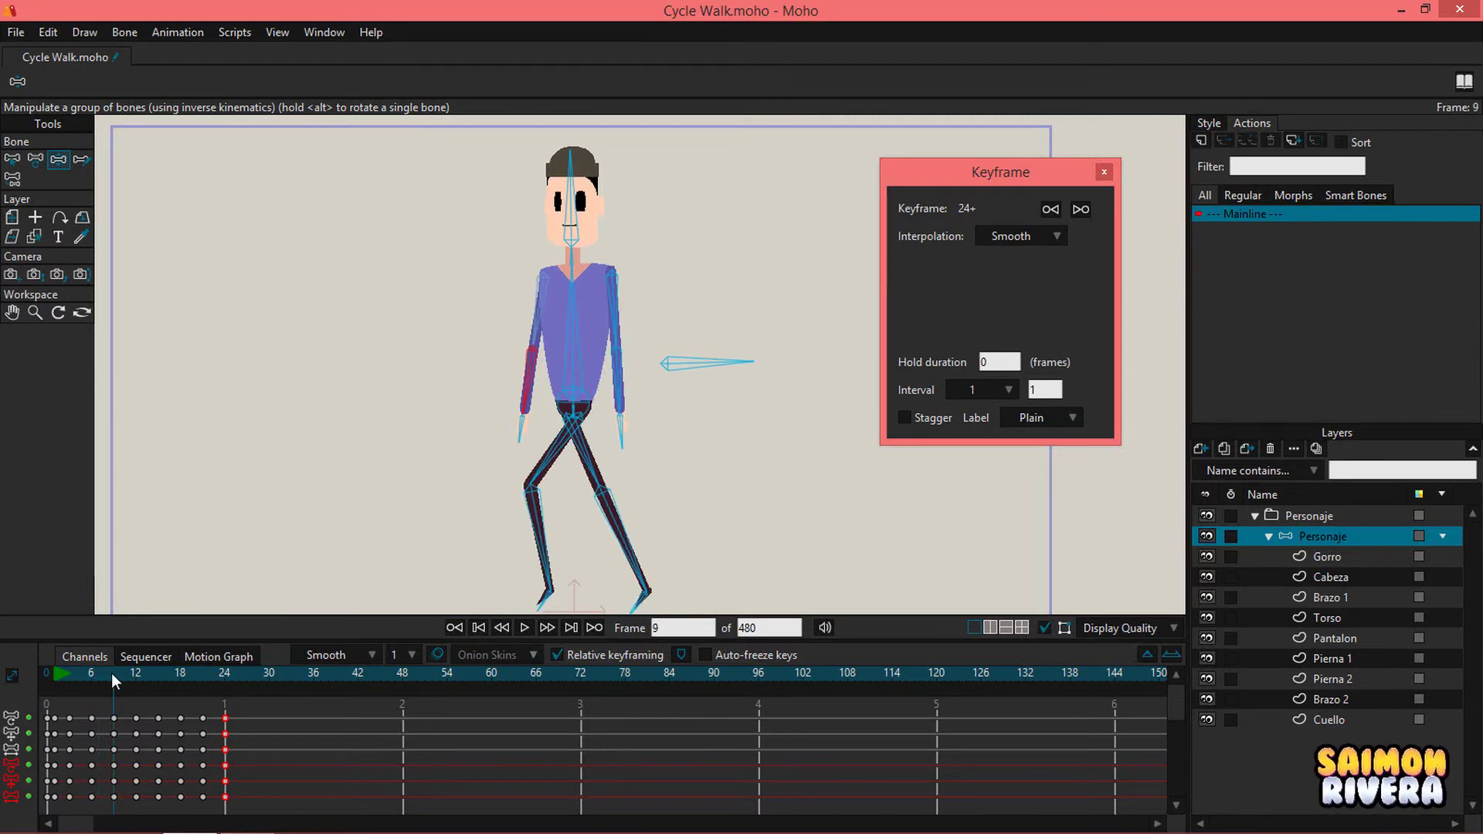
pyautogui.moveTo(526, 411); pyautogui.dragTo(512, 392)
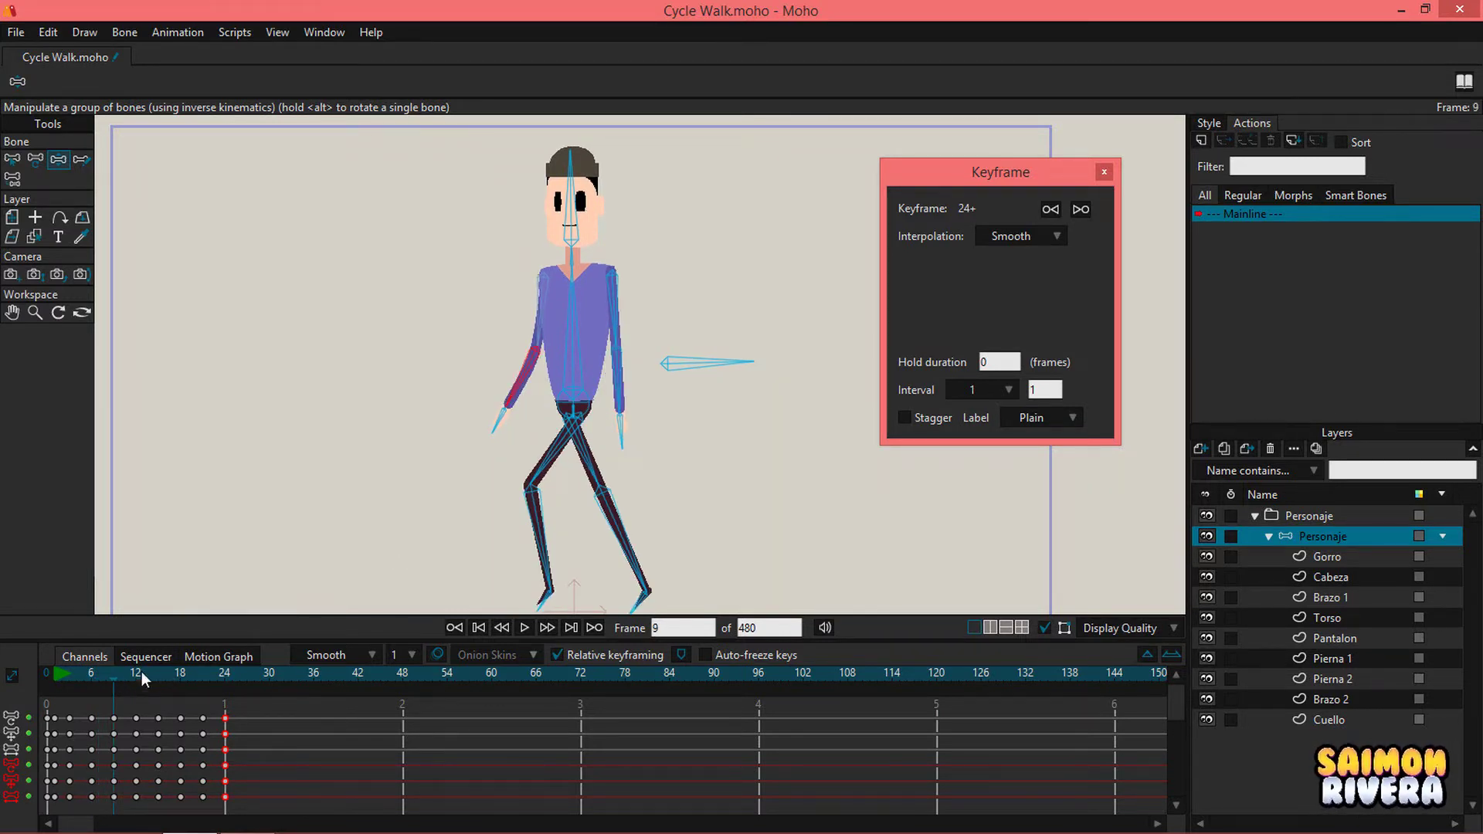
# Step: Rotate the leading hand slightly forward at frame 9, and bend the trailing forearm and hand forward at frame 15
pyautogui.moveTo(513, 417); pyautogui.dragTo(494, 427)
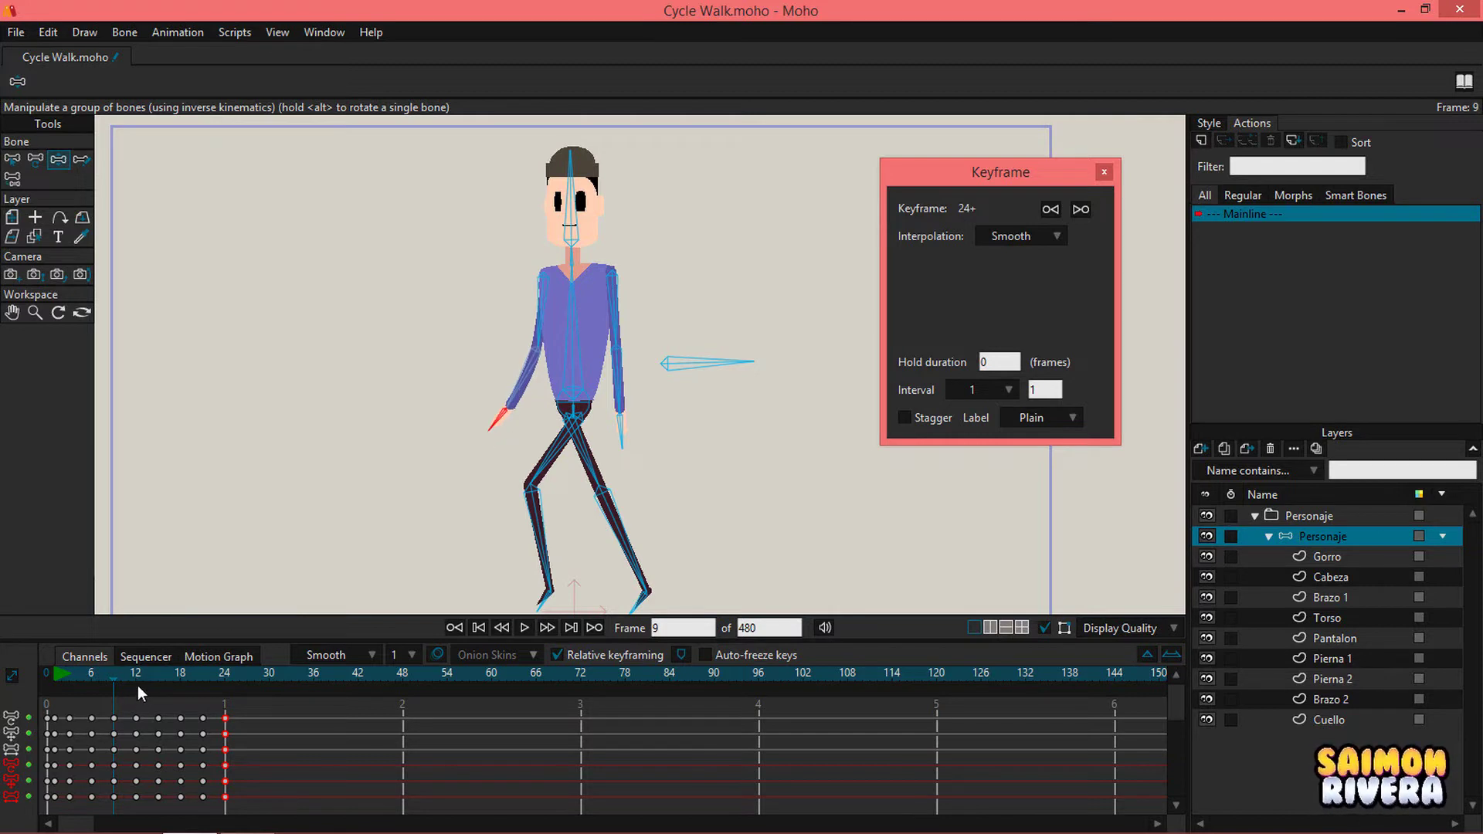
pyautogui.click(136, 673)
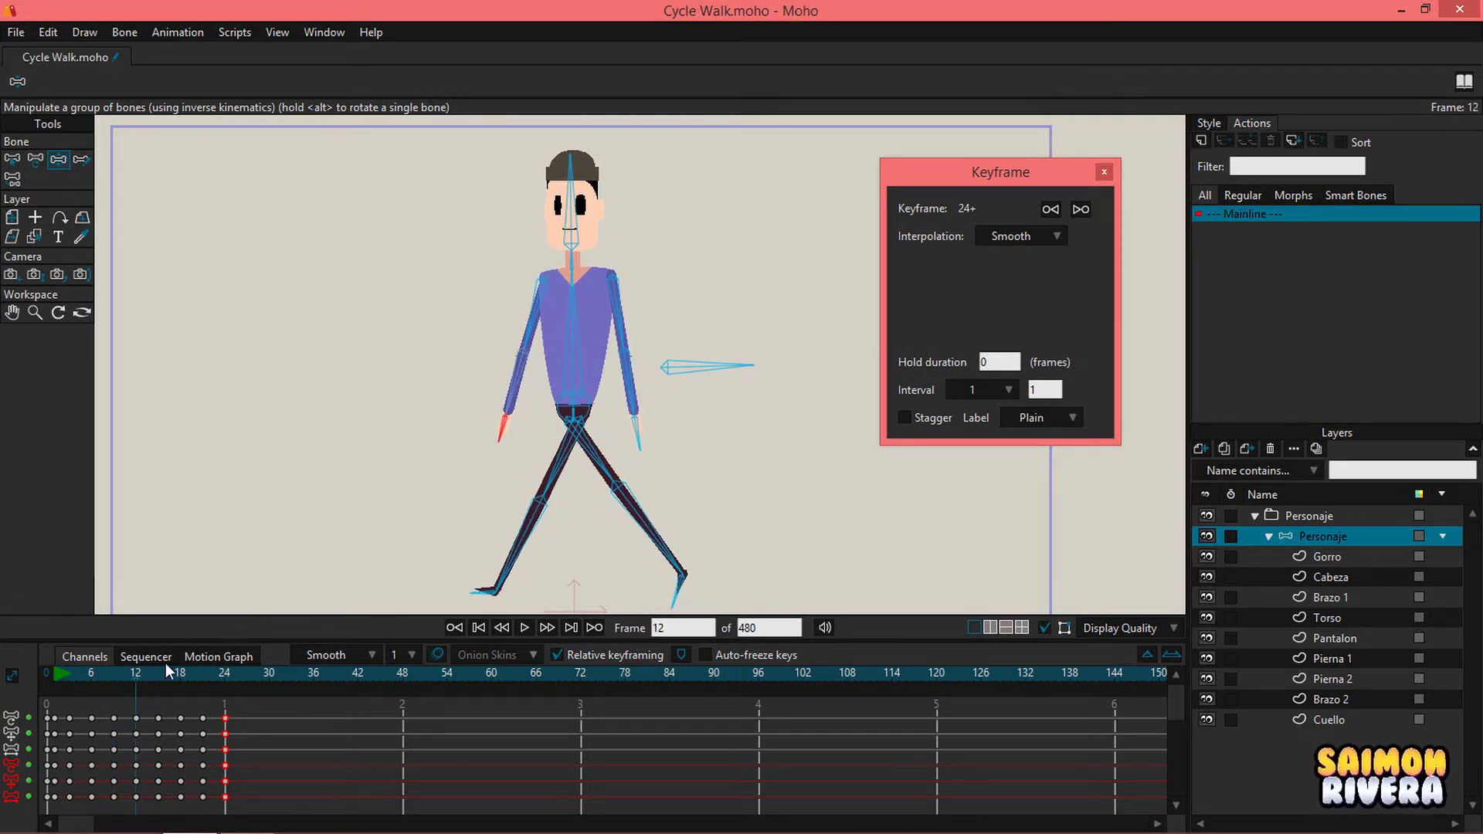
pyautogui.click(162, 679)
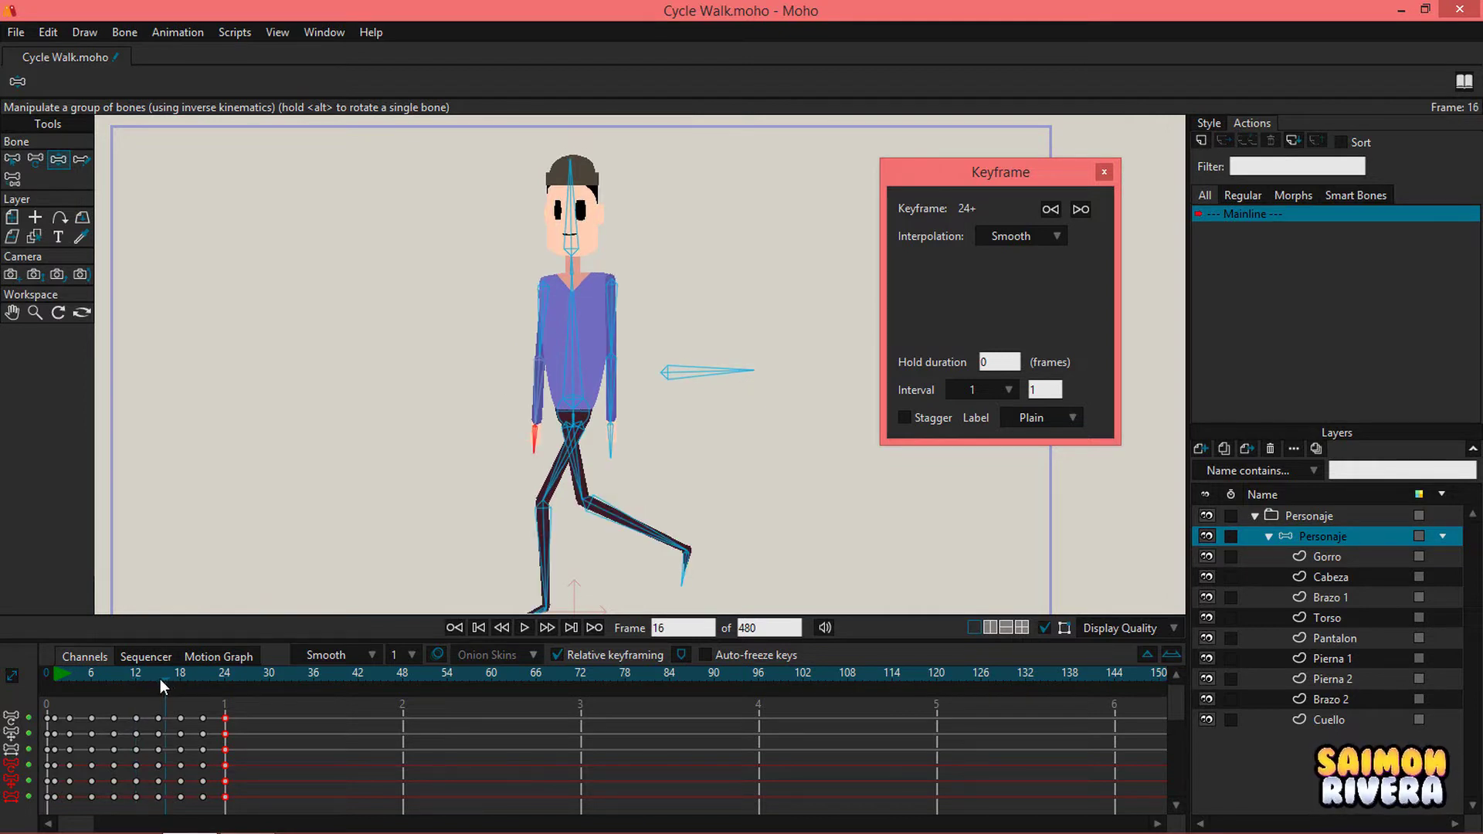
pyautogui.click(159, 679)
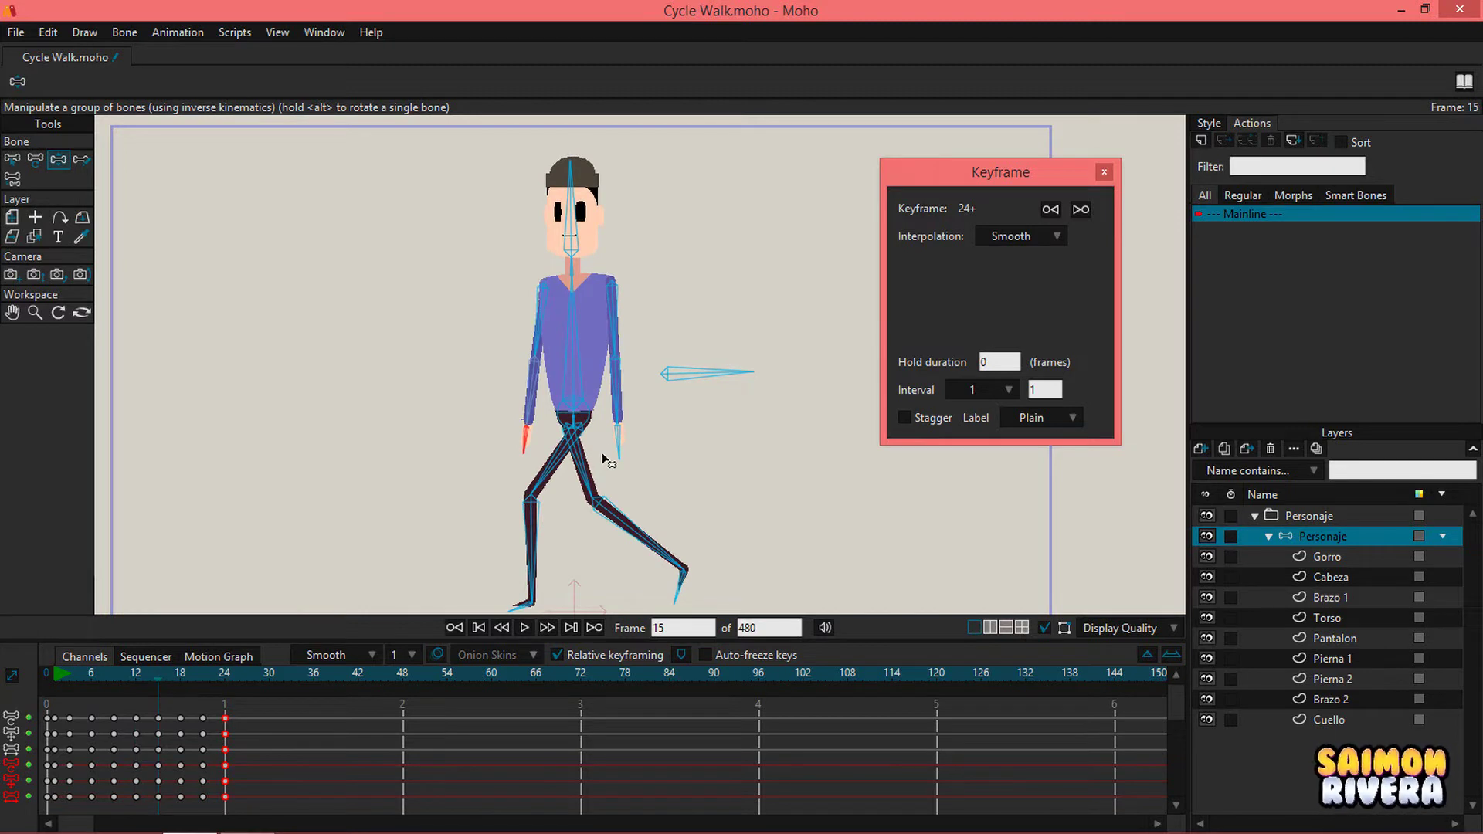
pyautogui.moveTo(604, 460)
pyautogui.mouseDown()
pyautogui.moveTo(610, 403)
pyautogui.moveTo(587, 458)
pyautogui.mouseUp()
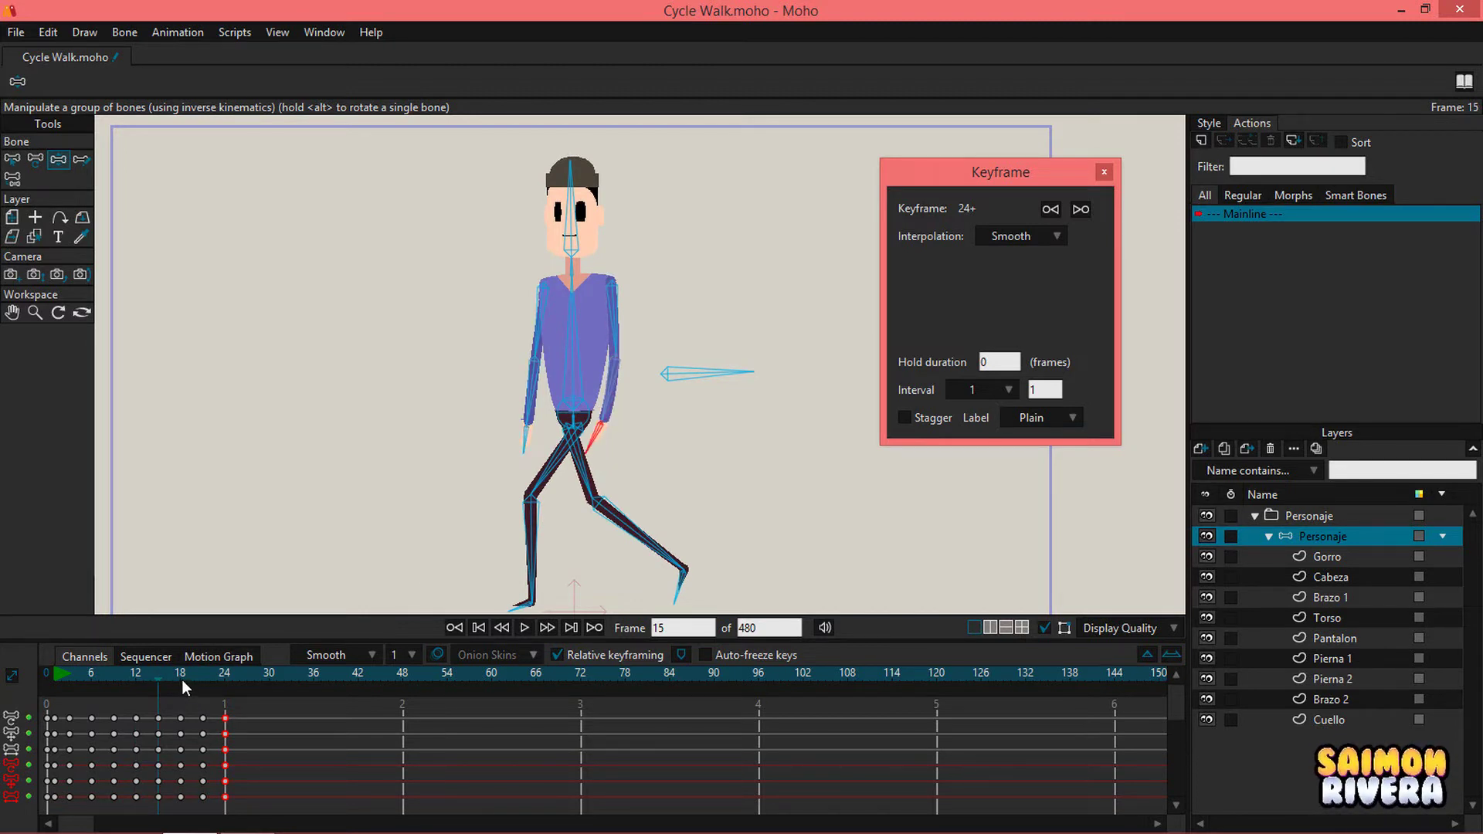
# Step: Set all bone keyframes at frame 24 to Cycle interpolation back to absolute frame 2
pyautogui.moveTo(182, 679); pyautogui.dragTo(226, 718)
pyautogui.click(241, 747)
pyautogui.rightClick(226, 718)
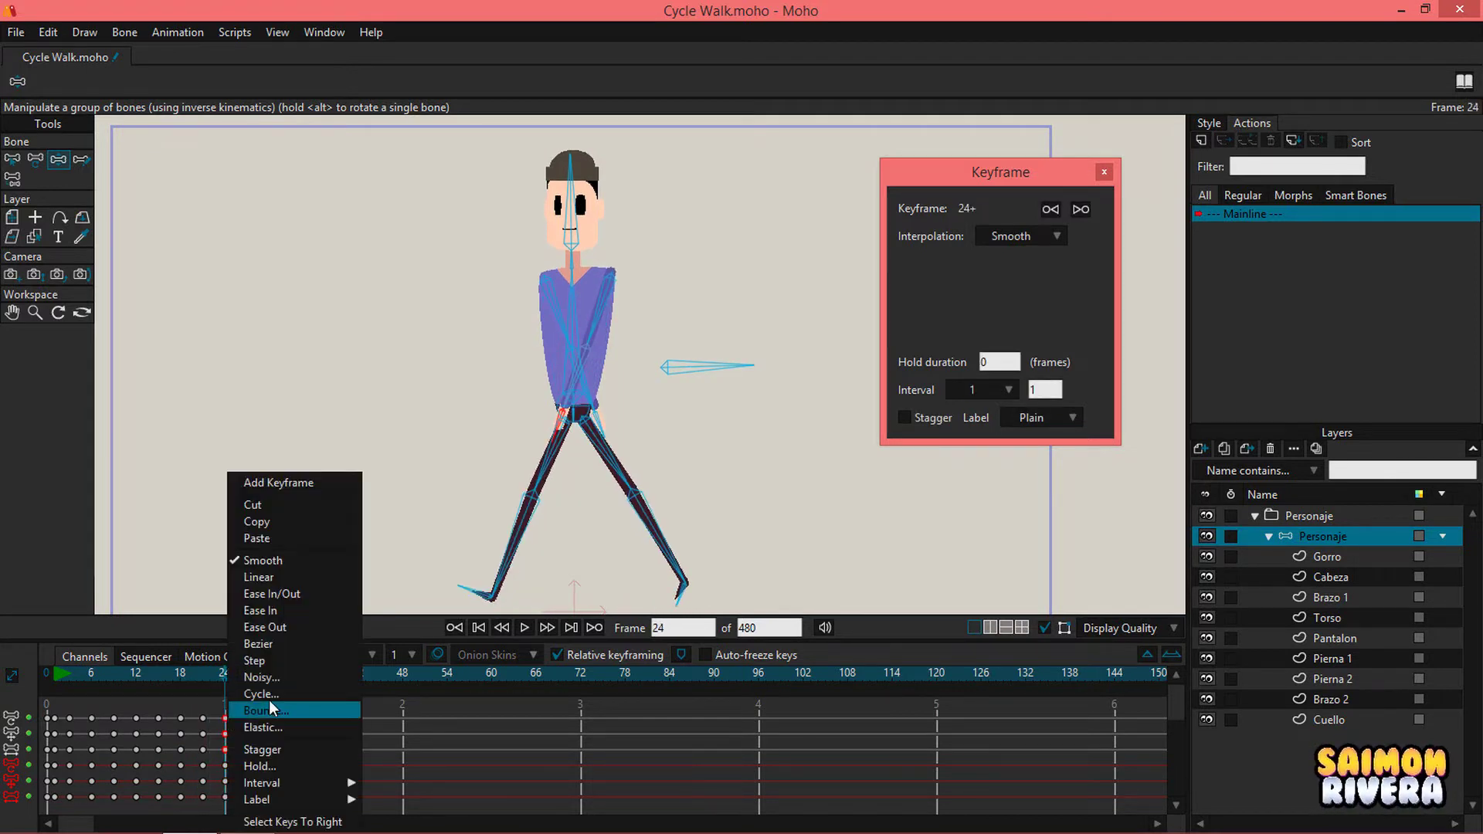
pyautogui.click(255, 688)
pyautogui.write('2')
pyautogui.press('Return')
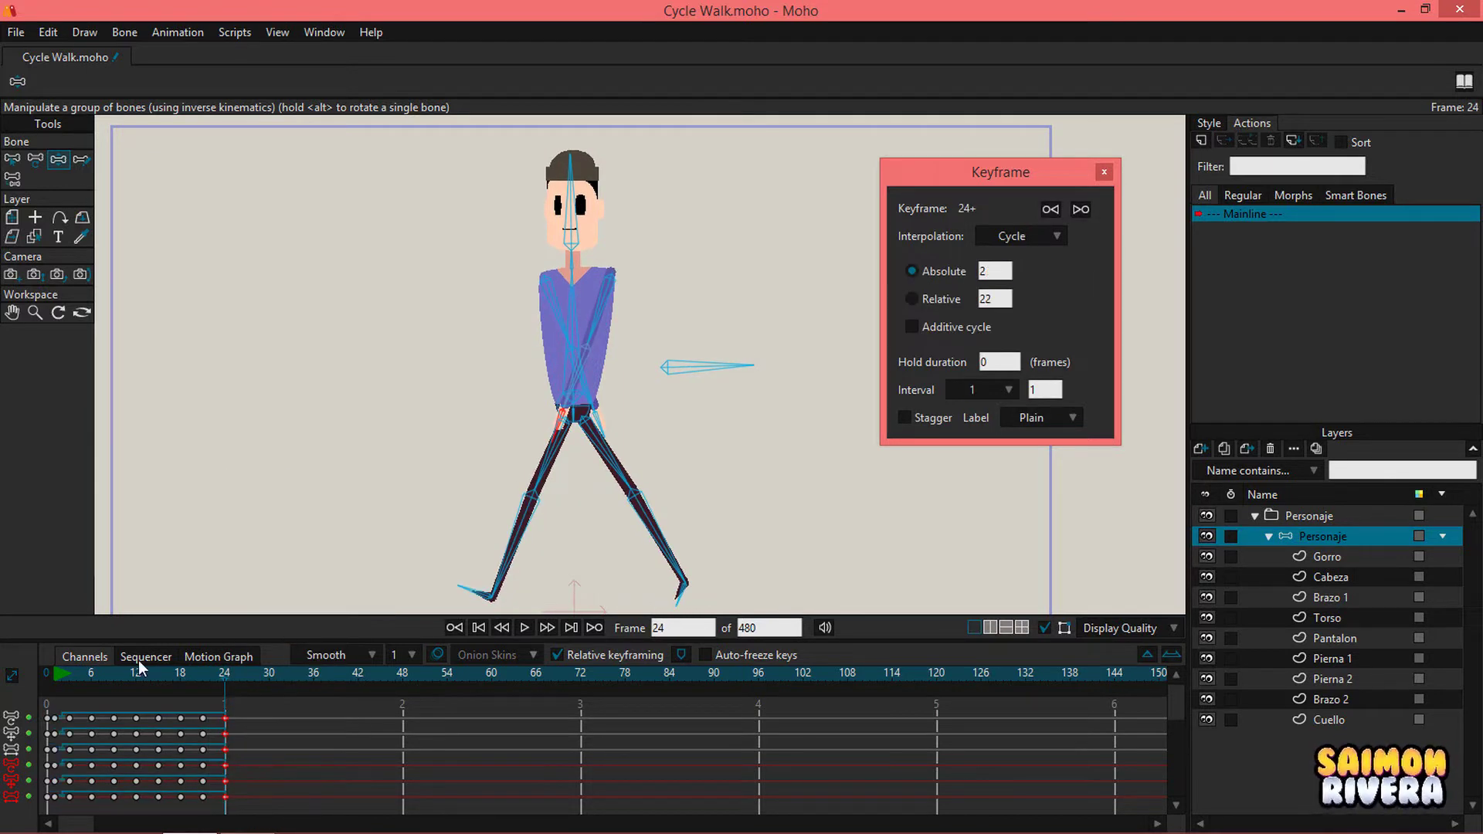
# Step: Hide the bones, play the walk loop from frame 0 to check the motion, and rewind to the start
pyautogui.click(49, 677)
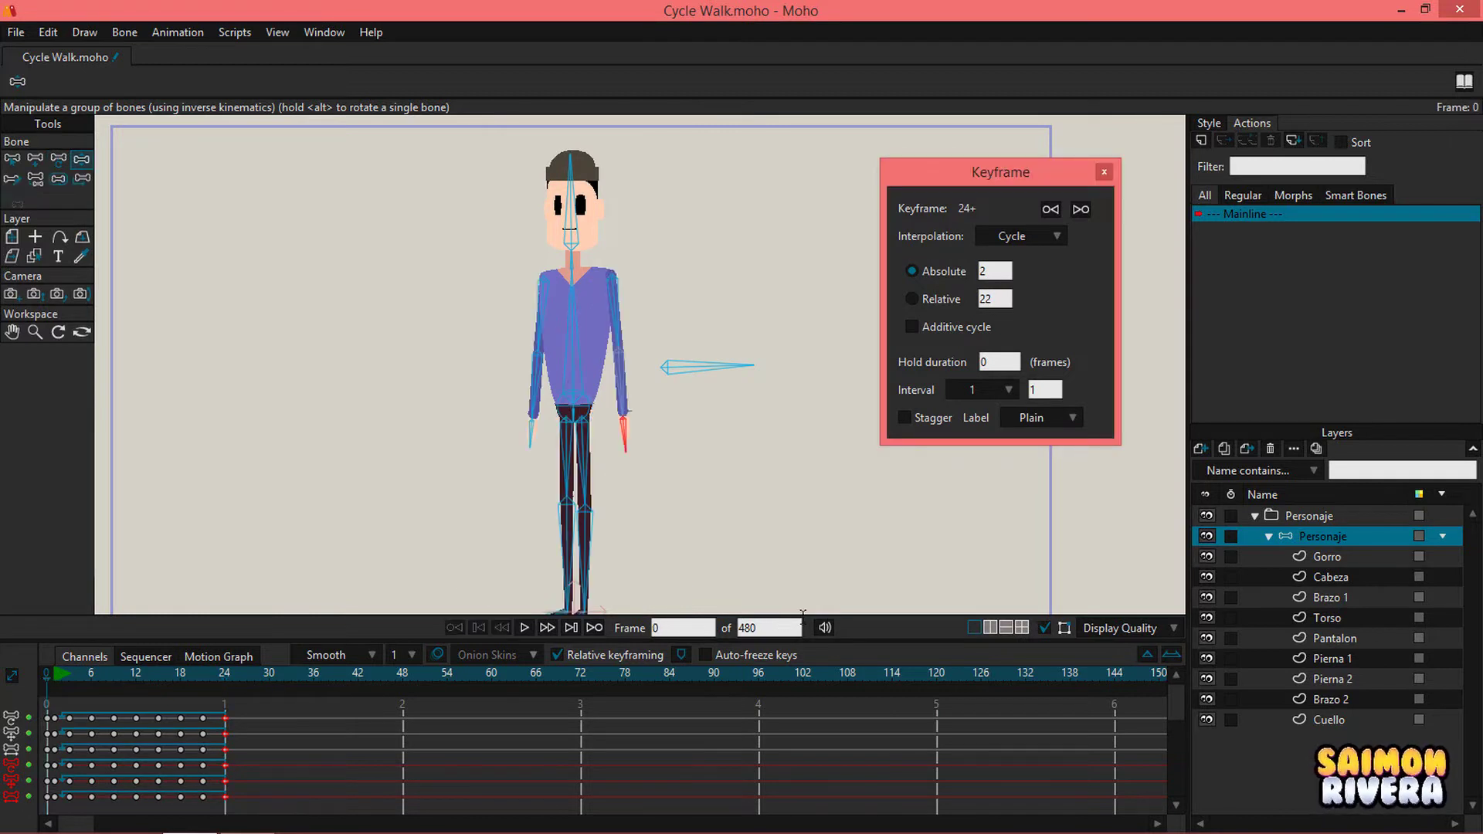
pyautogui.click(1042, 628)
pyautogui.click(525, 627)
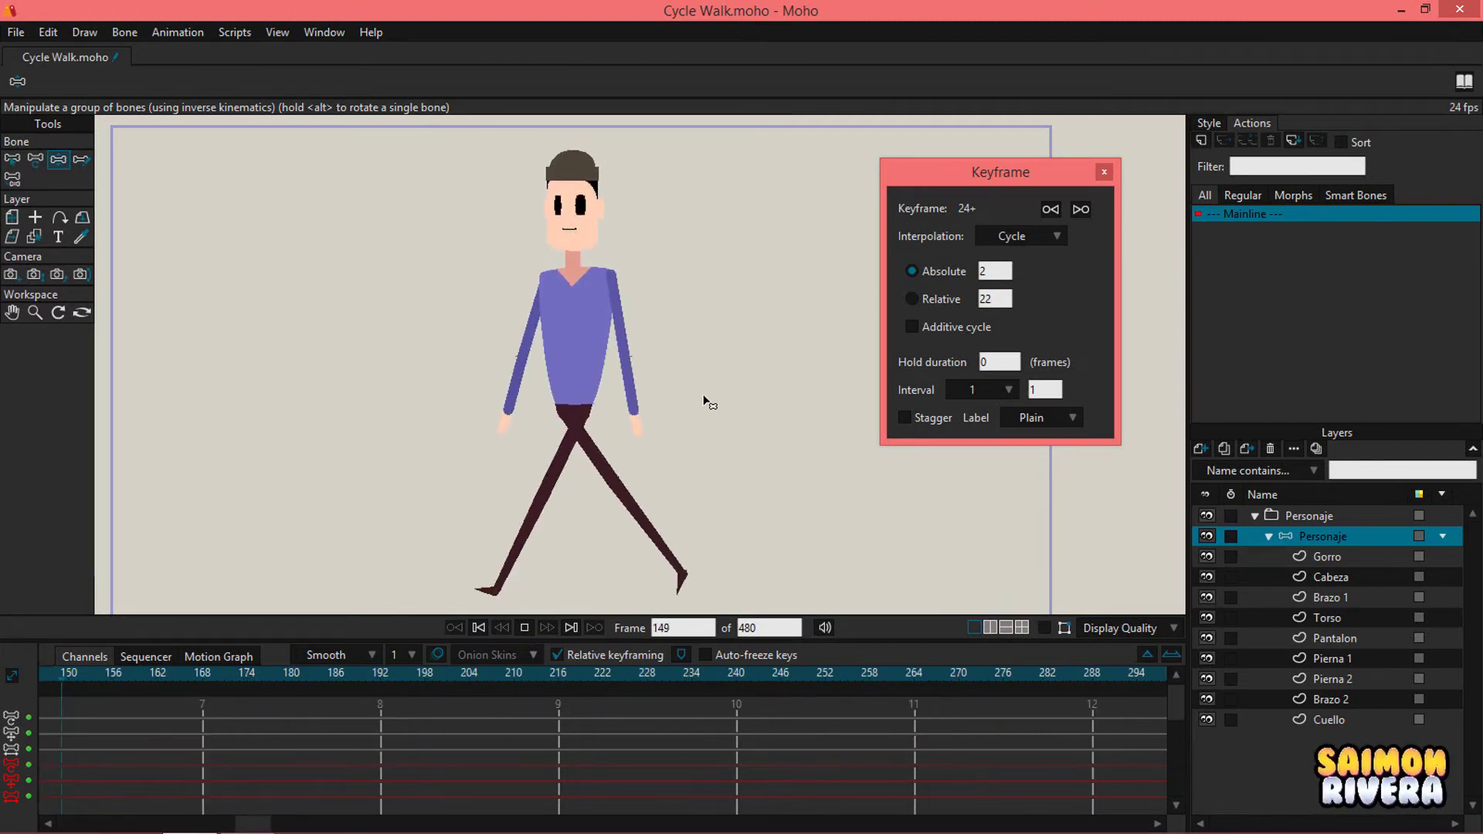
pyautogui.scroll(-3, 703, 394)
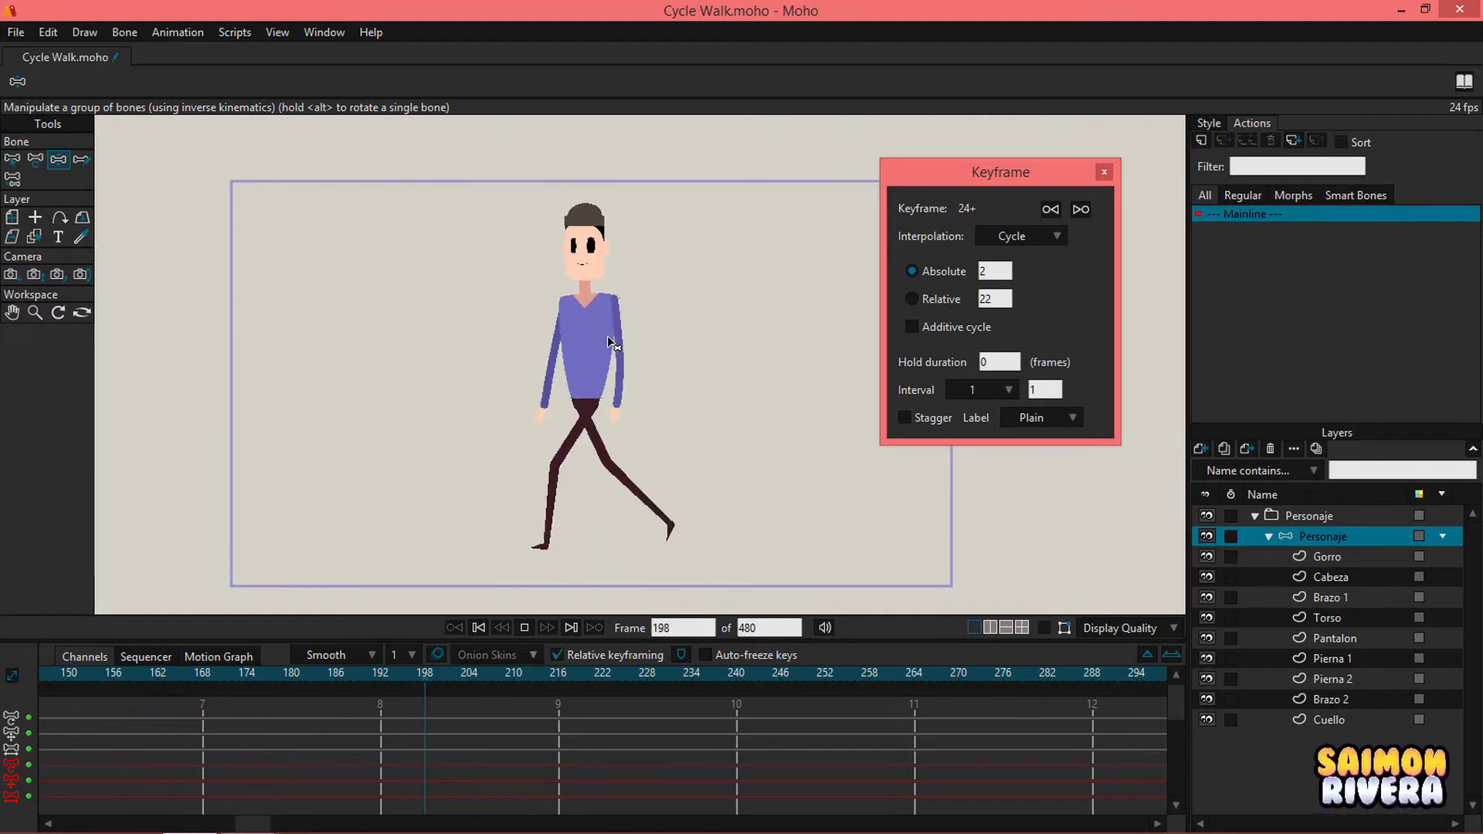
pyautogui.scroll(3, 609, 328)
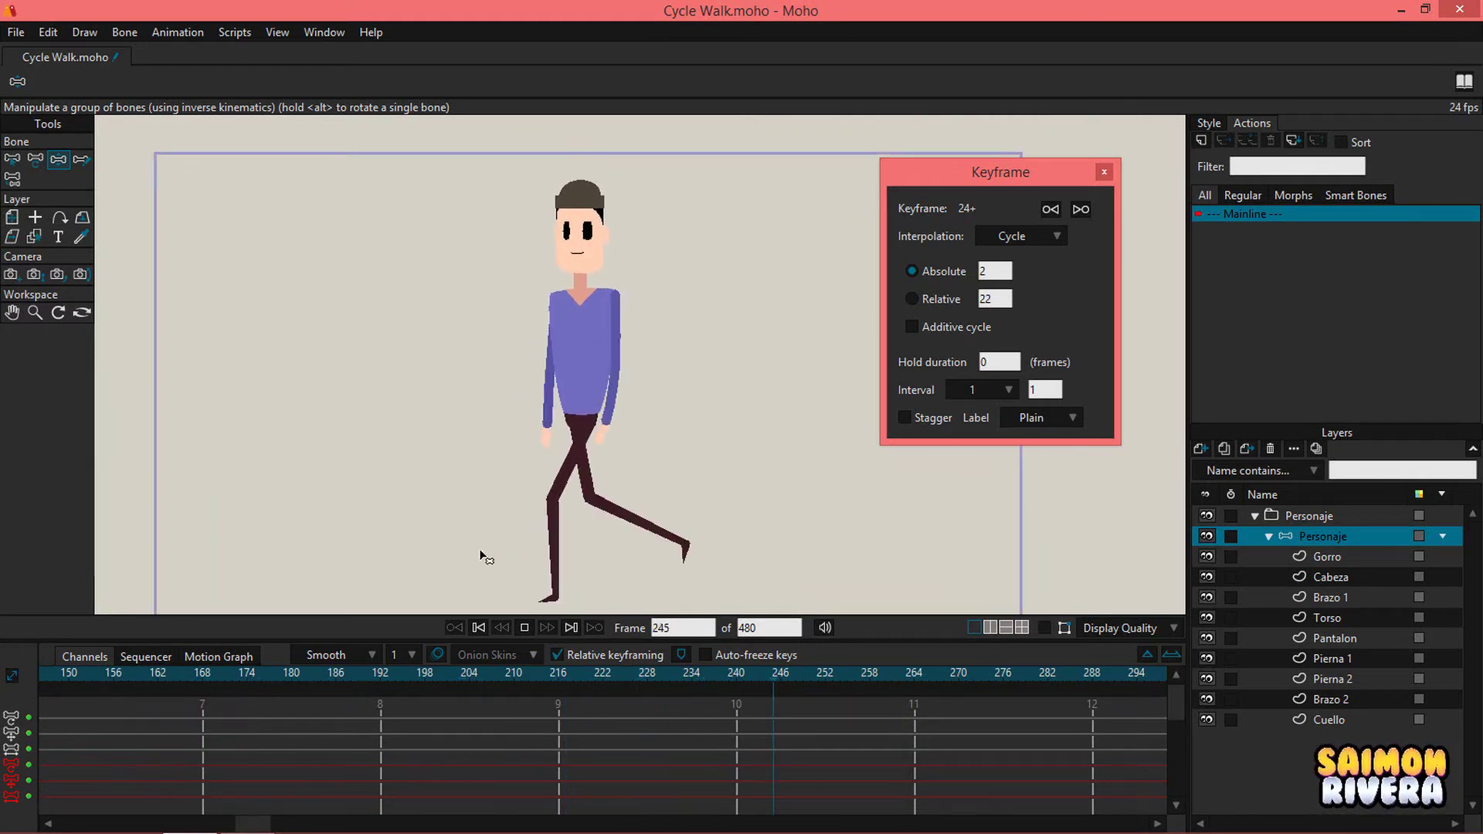
pyautogui.click(479, 627)
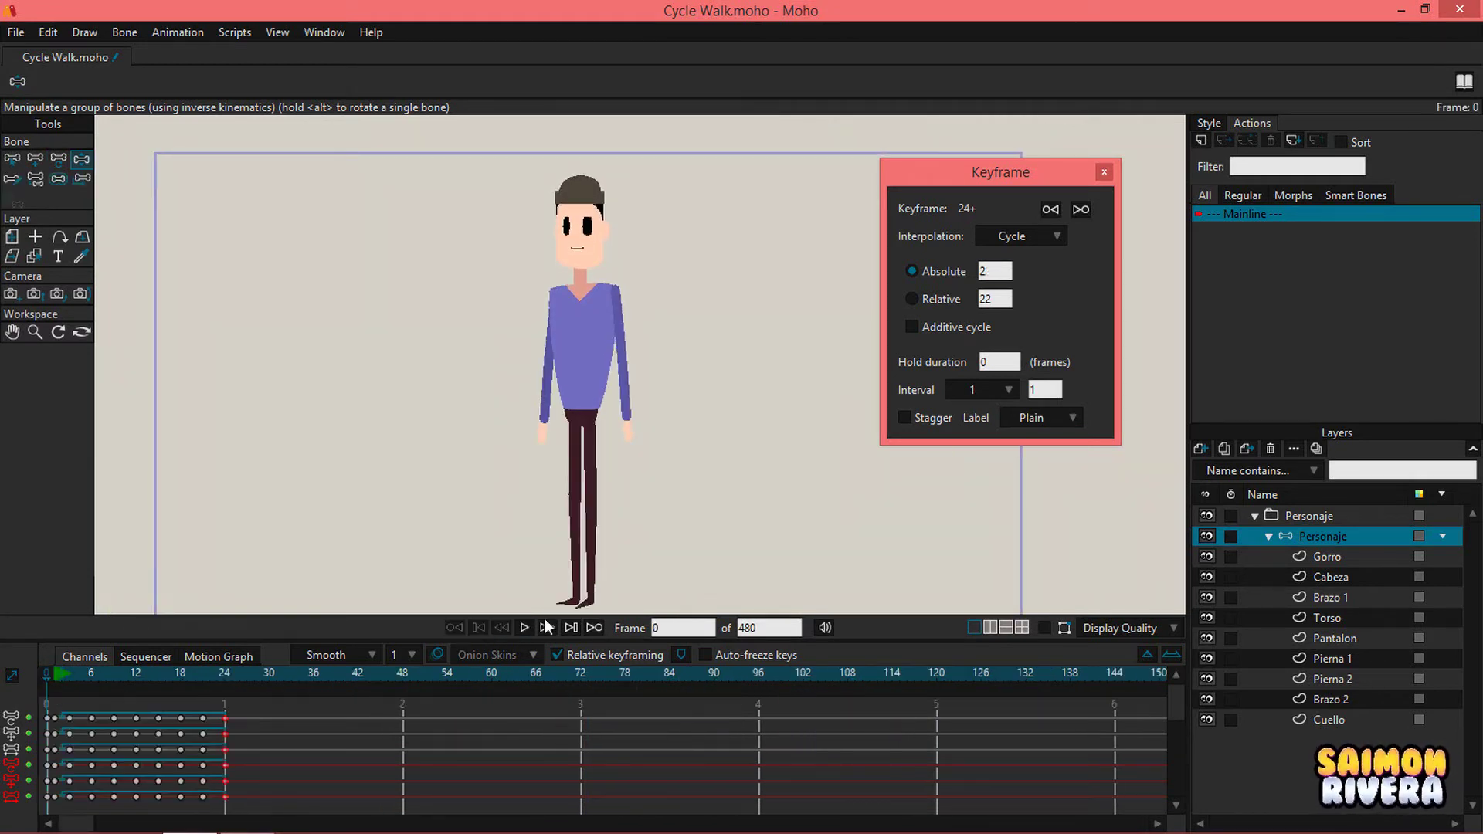
# Step: Select the Torso layer at frame 1 and set the Magnet tool's radius to 0.10
pyautogui.click(1360, 618)
pyautogui.click(54, 678)
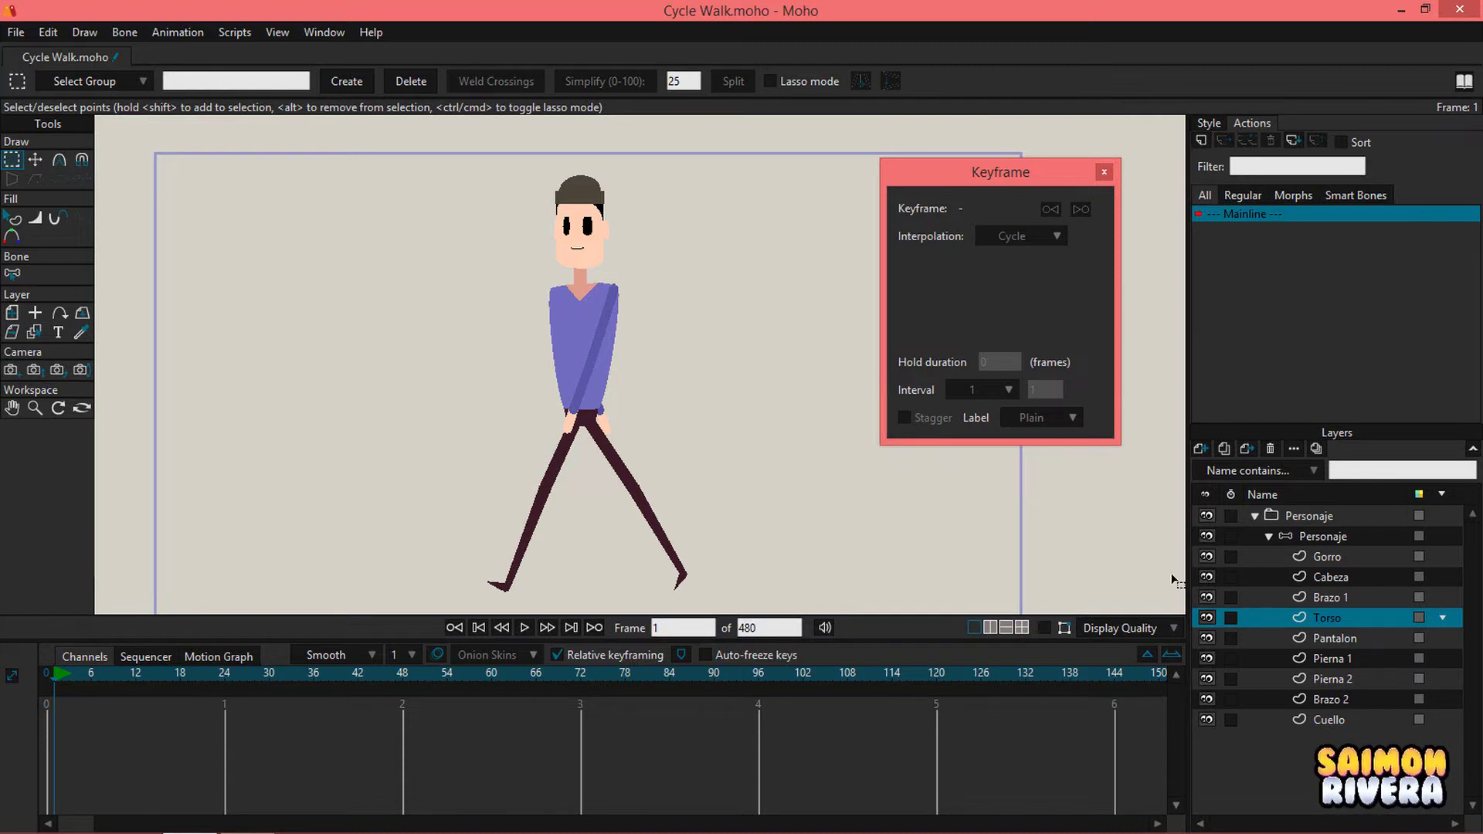
pyautogui.click(1044, 627)
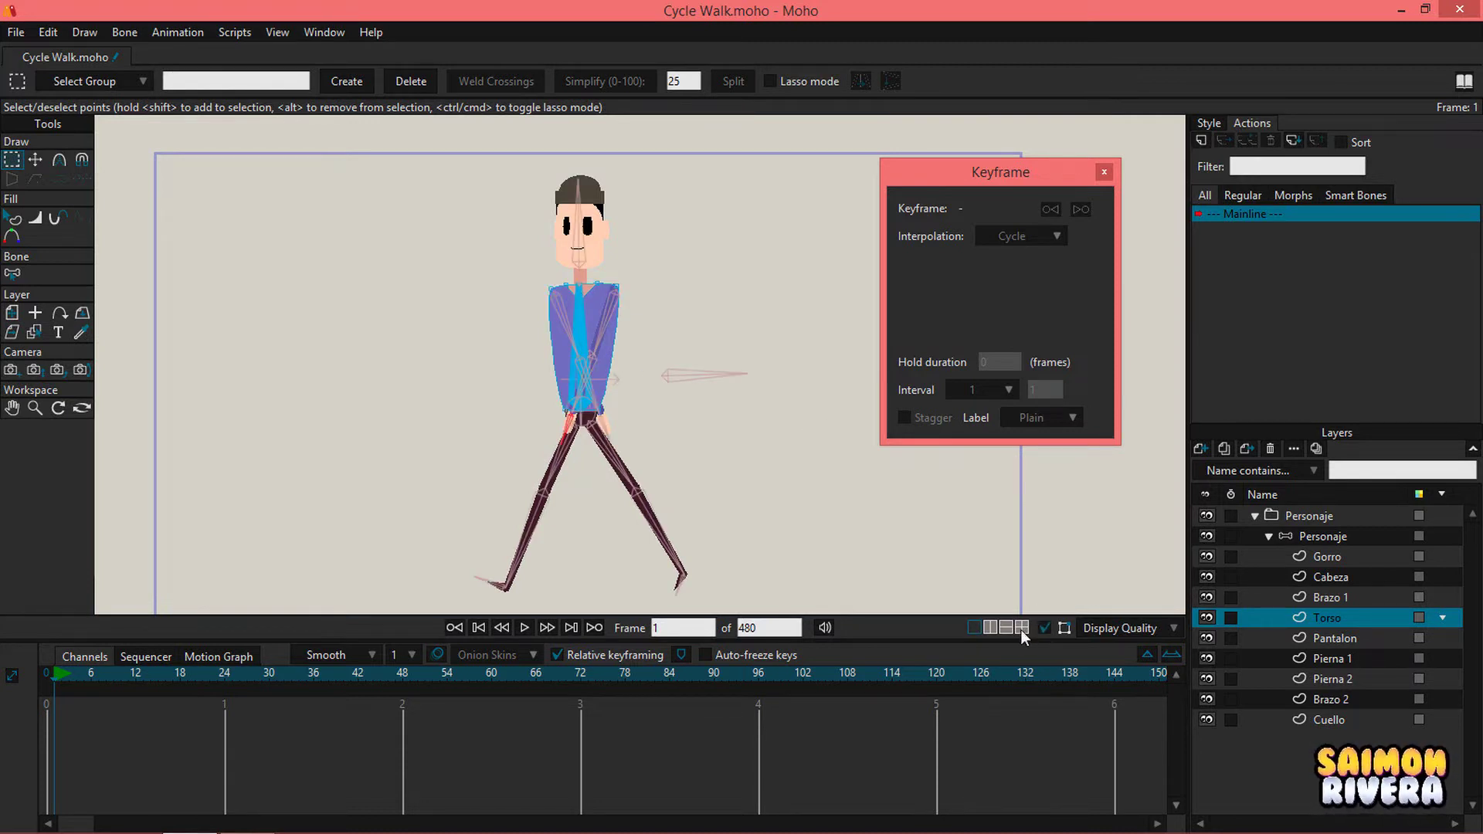
pyautogui.click(1043, 627)
pyautogui.click(82, 159)
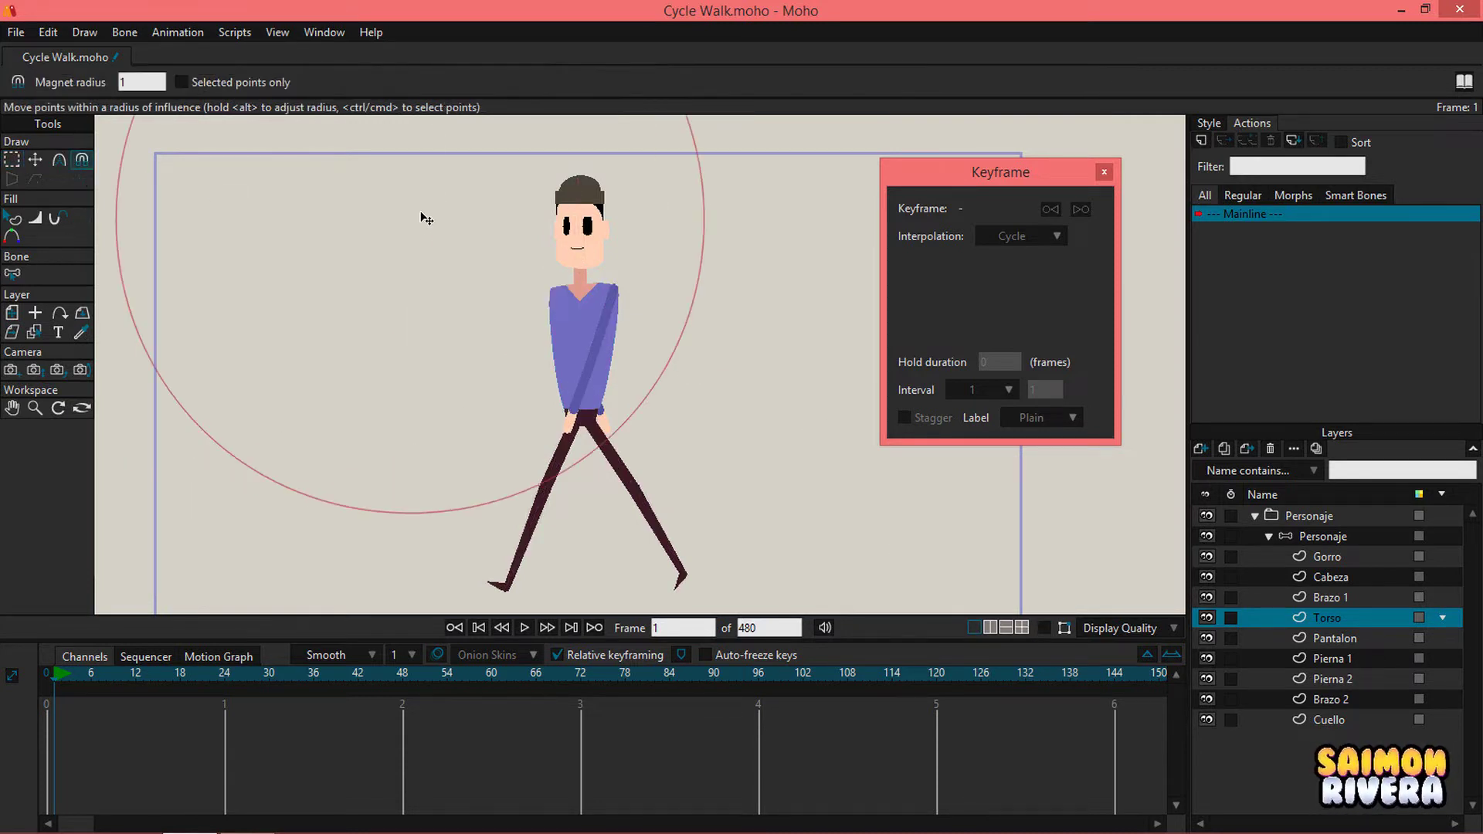
pyautogui.scroll(2, 396, 195)
pyautogui.moveTo(135, 81); pyautogui.dragTo(78, 91)
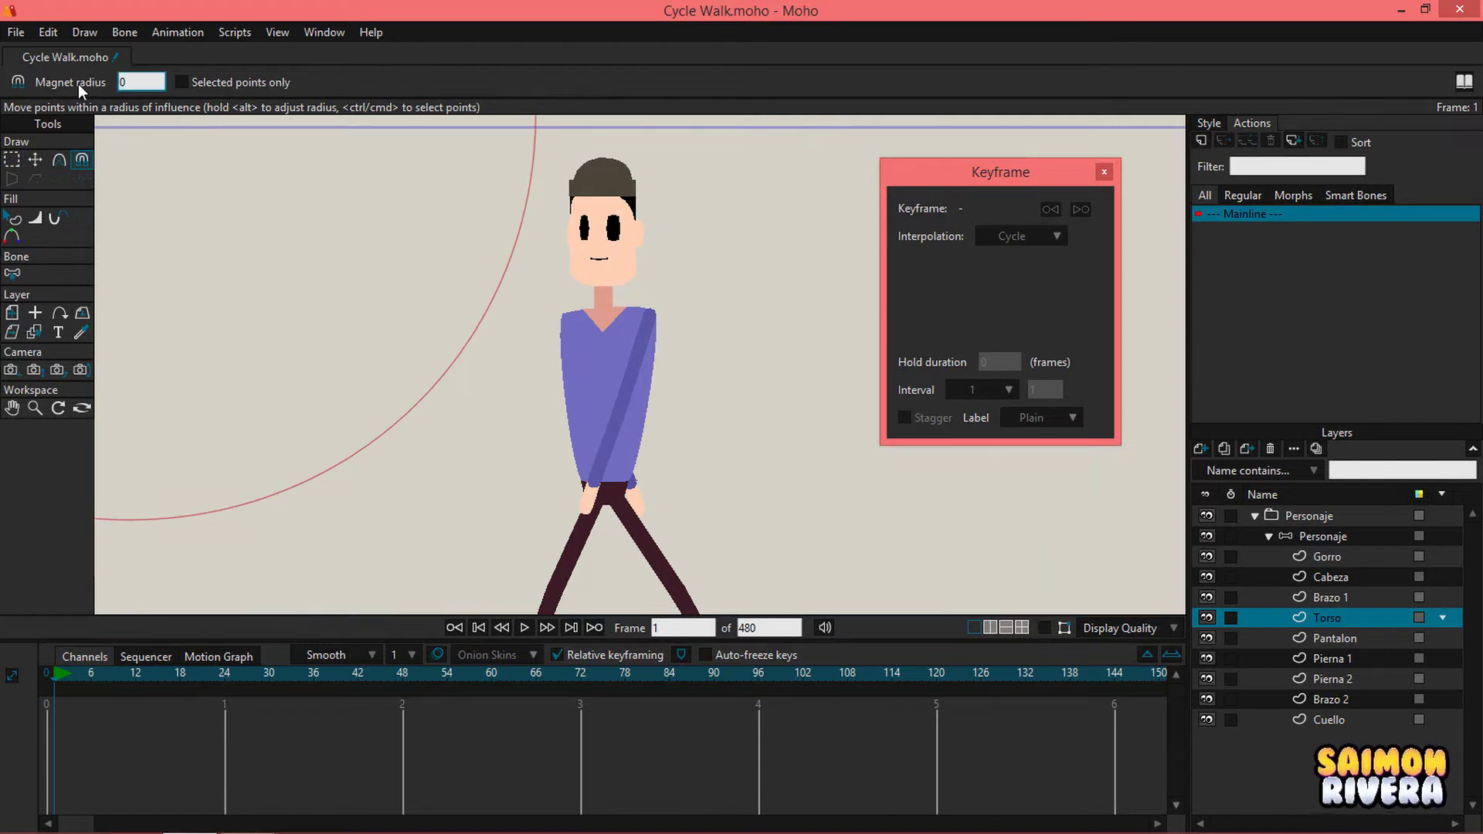
pyautogui.write('0.10')
pyautogui.press('Return')
pyautogui.scroll(3, 612, 340)
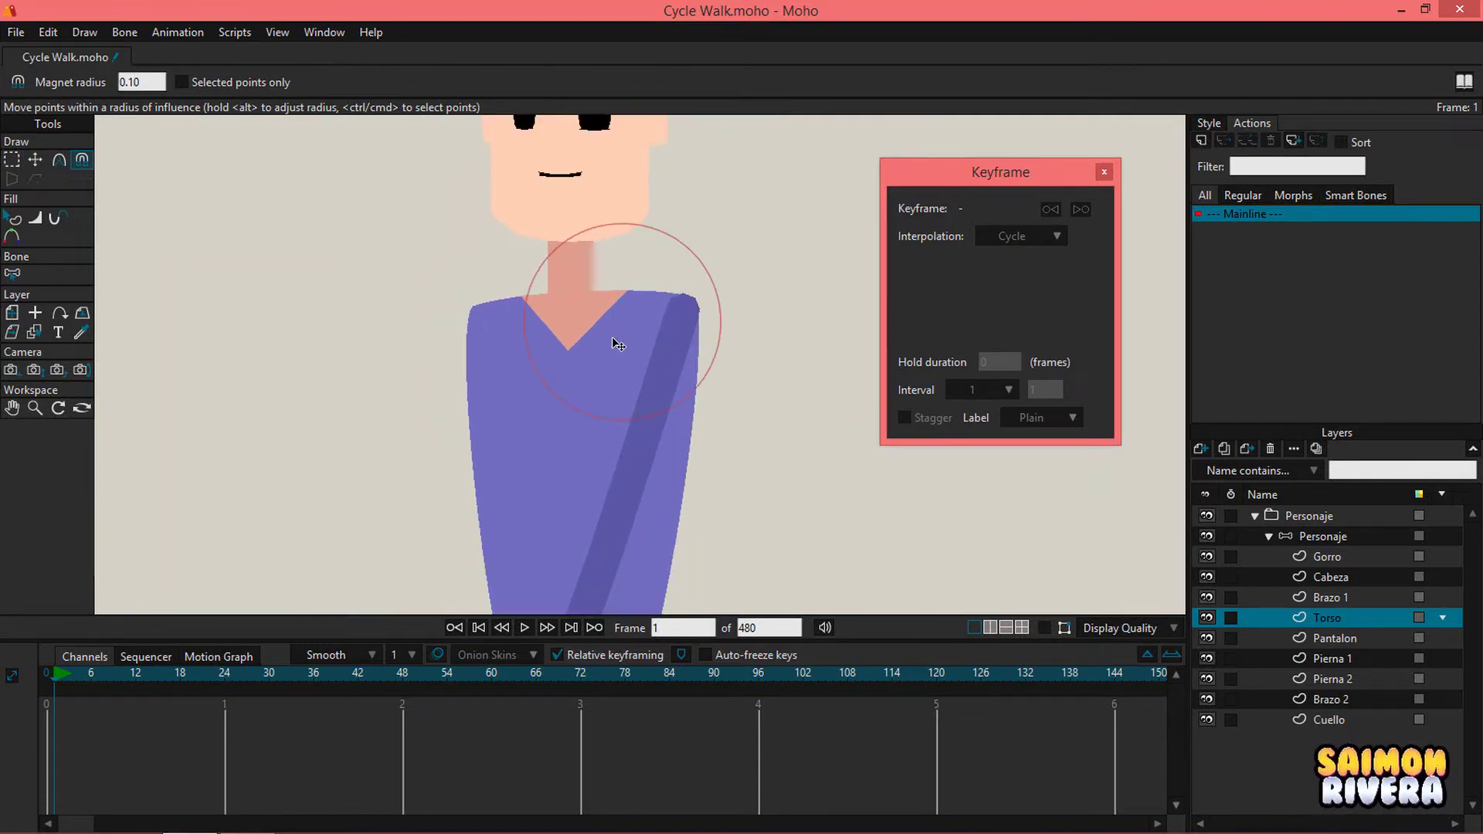
# Step: At frame 1, shift the tip of the torso's V-neck slightly forward and pull the front shoulder points inward and down
pyautogui.click(1043, 627)
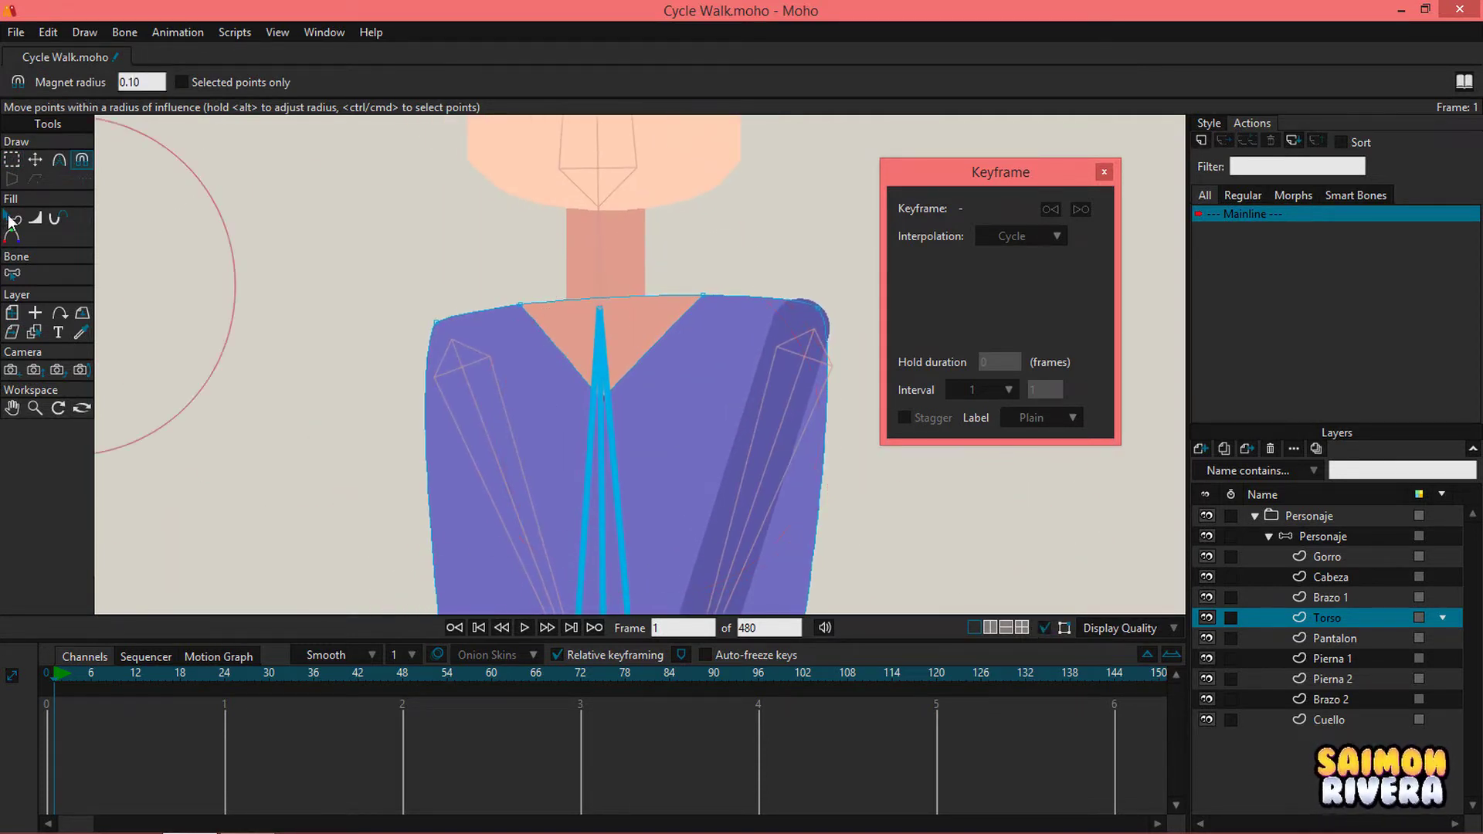
pyautogui.click(35, 159)
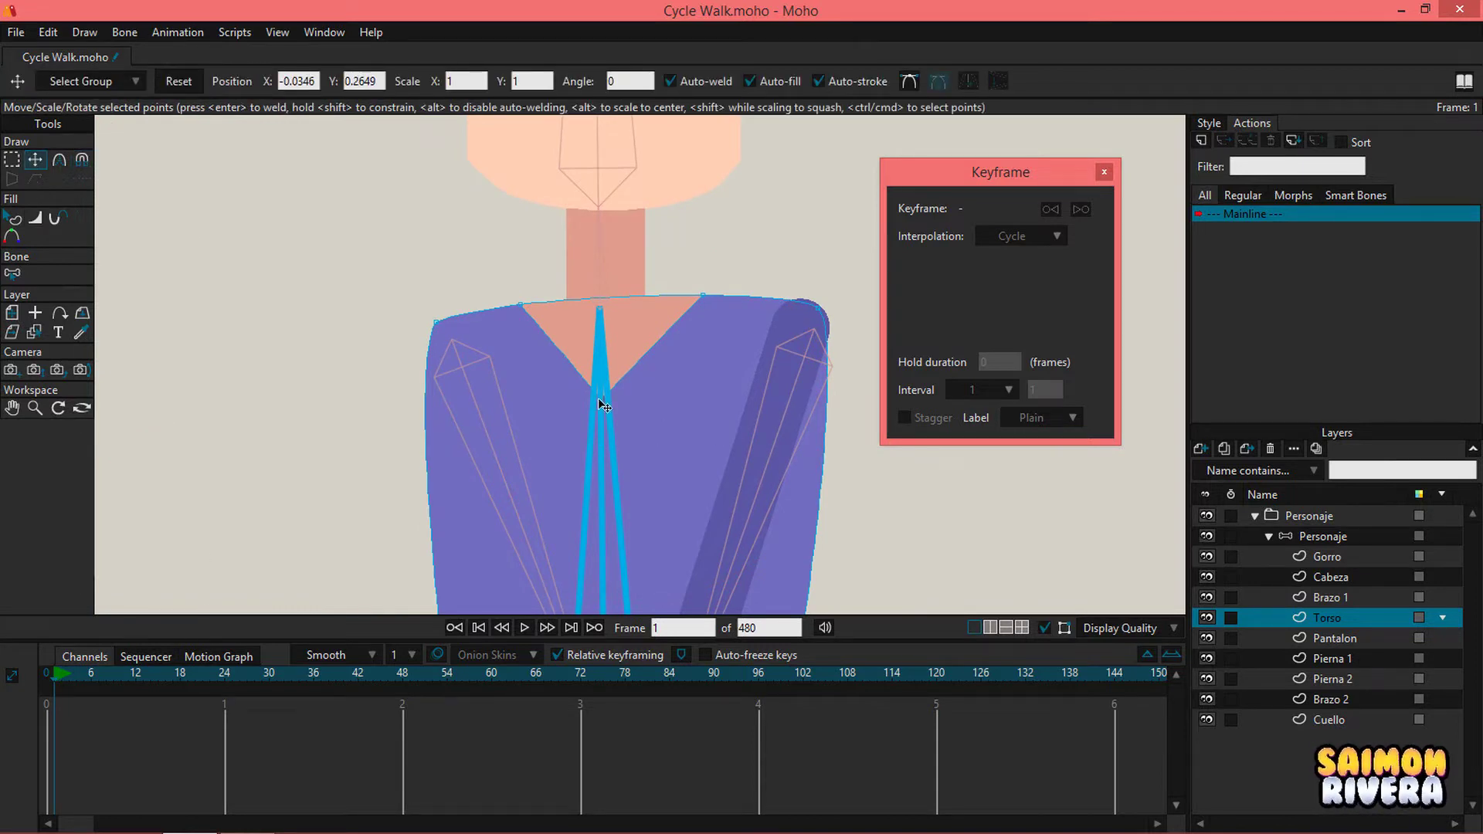
pyautogui.moveTo(603, 400); pyautogui.dragTo(581, 398)
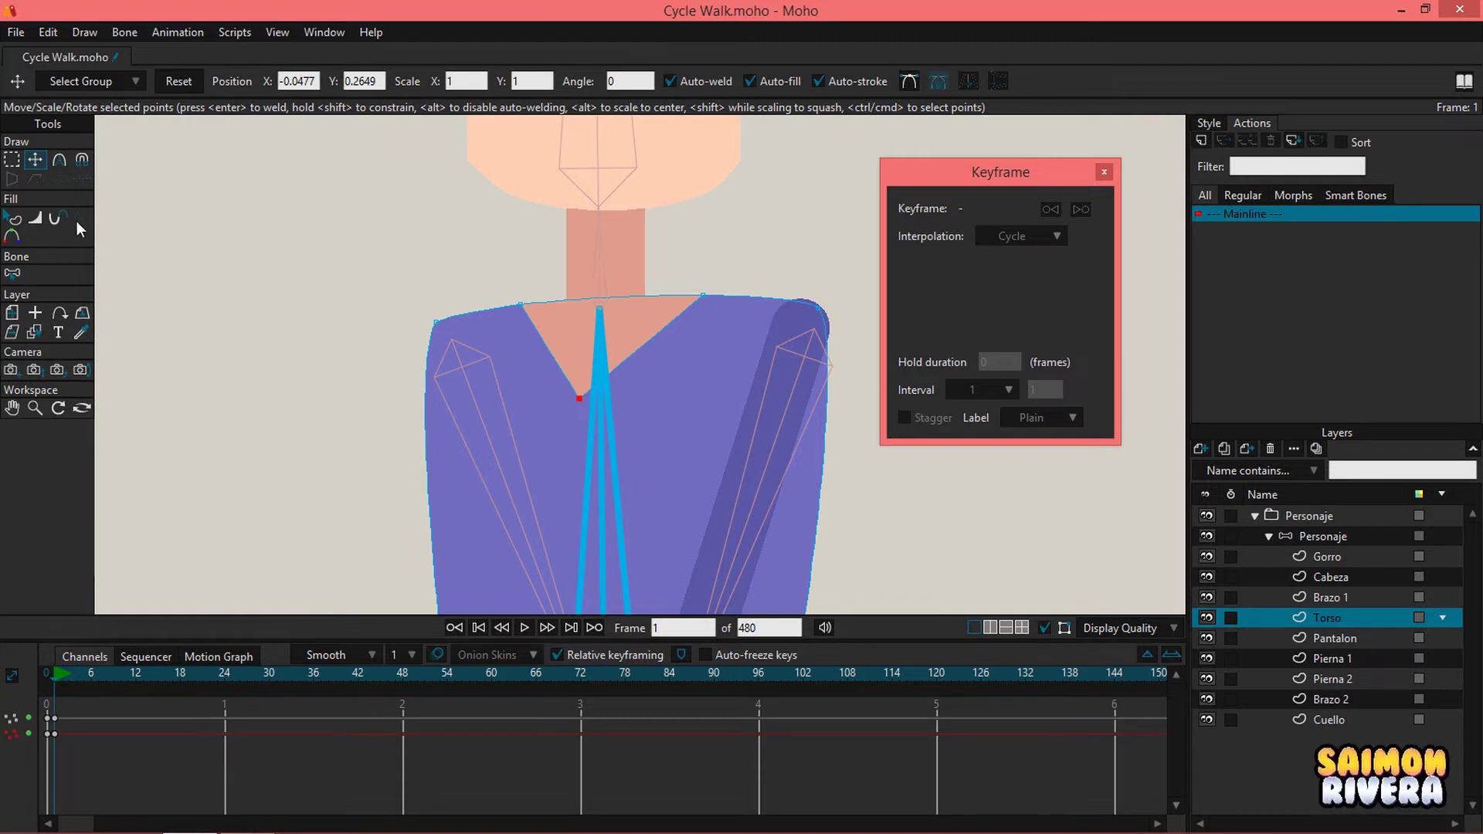
pyautogui.click(81, 159)
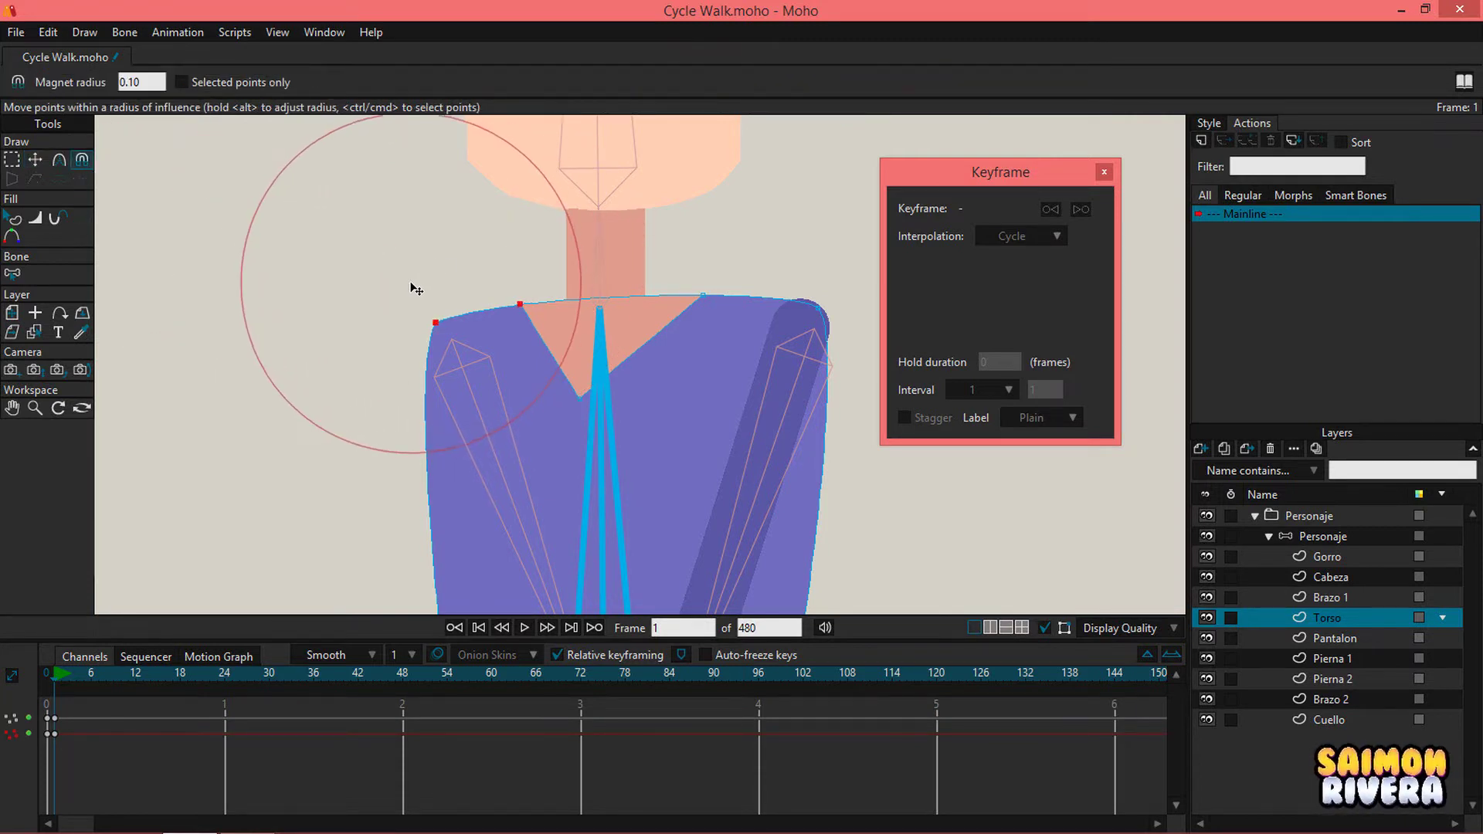
pyautogui.moveTo(414, 288); pyautogui.dragTo(426, 297)
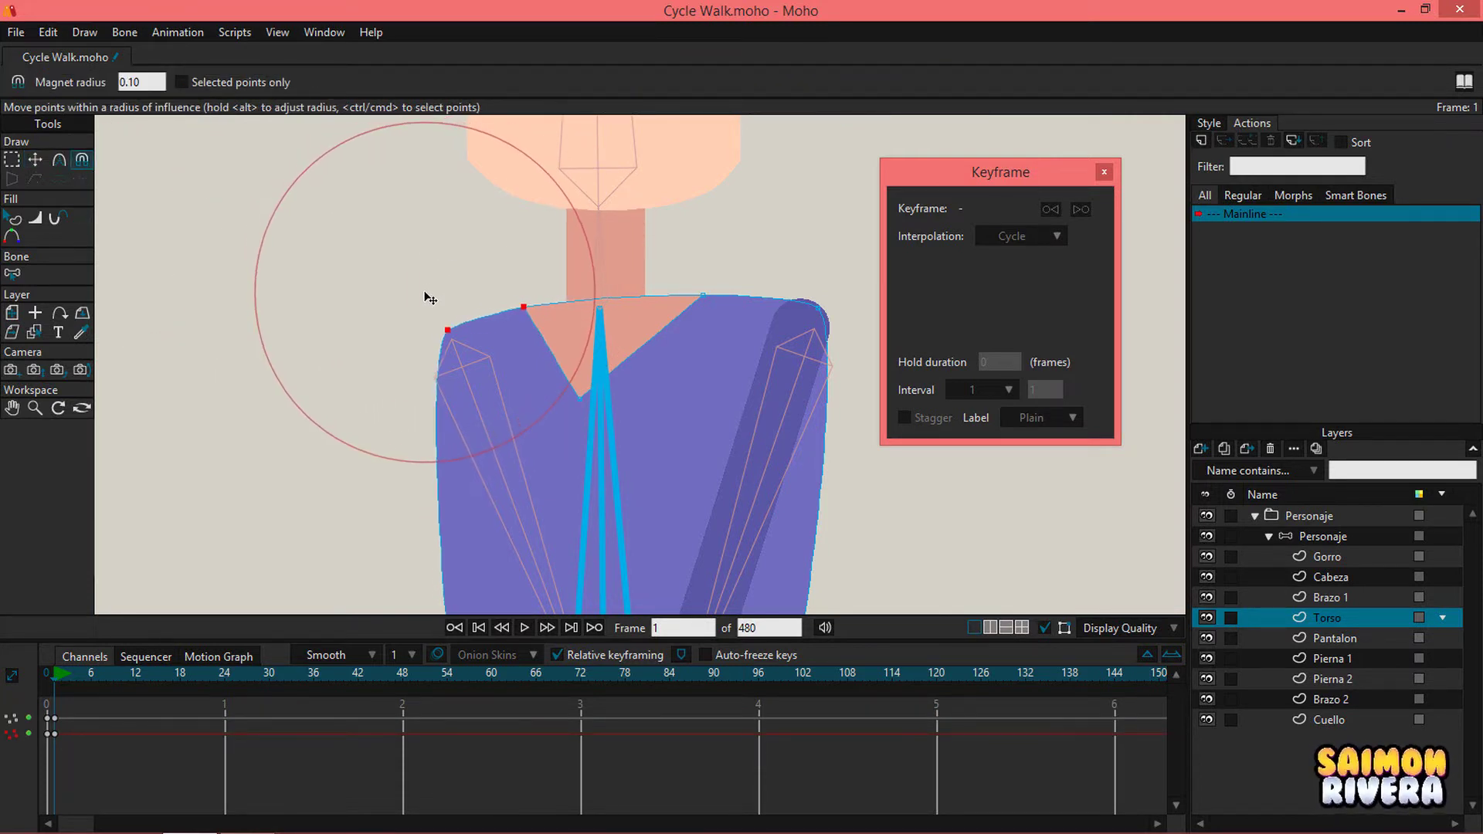
# Step: At frame 12, shift the V-neck tip back to the centre, push the rear shoulder outward, and raise the front shoulder slightly outward
pyautogui.click(136, 672)
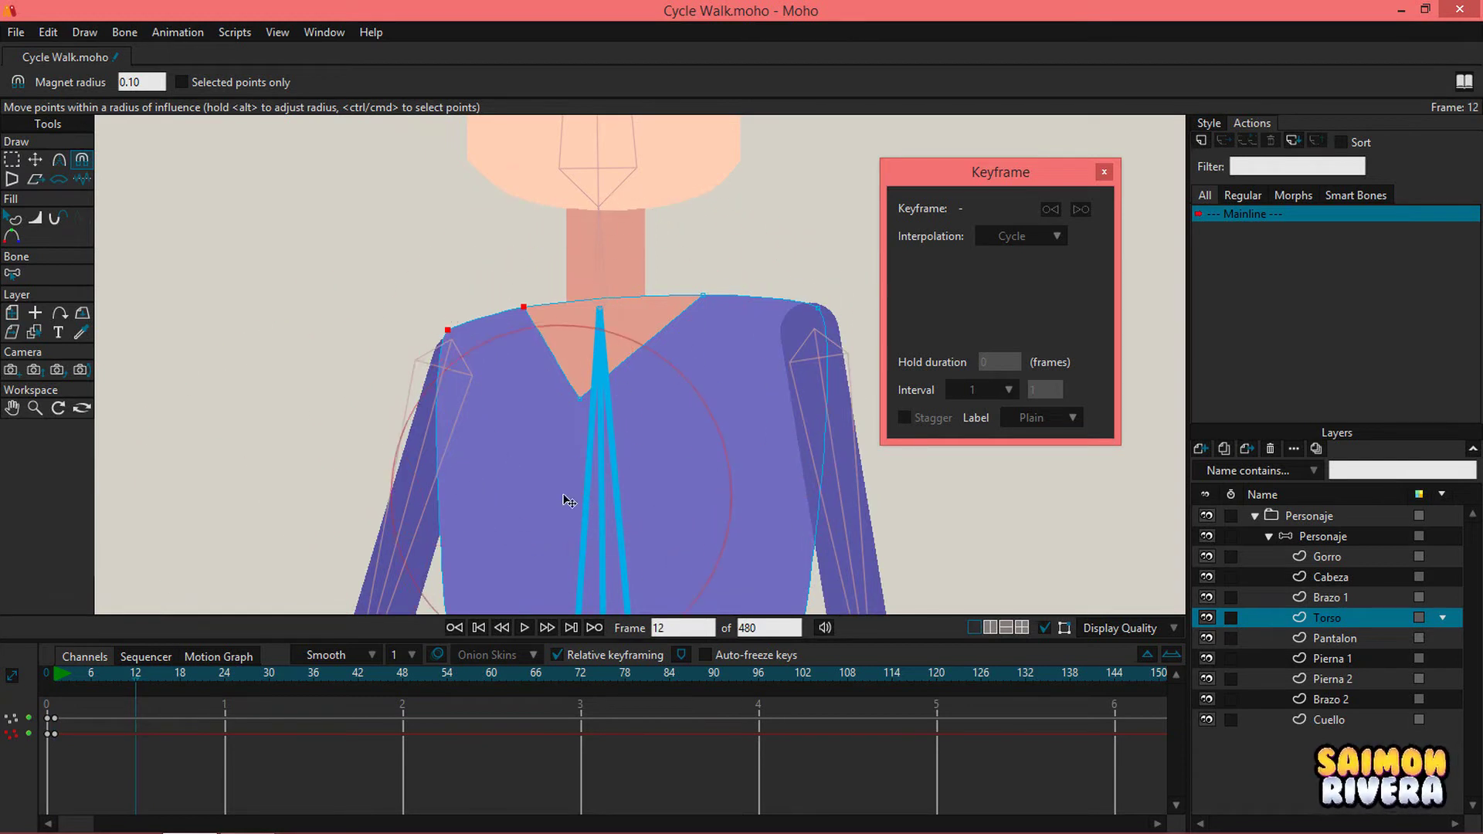
pyautogui.moveTo(584, 479); pyautogui.dragTo(615, 487)
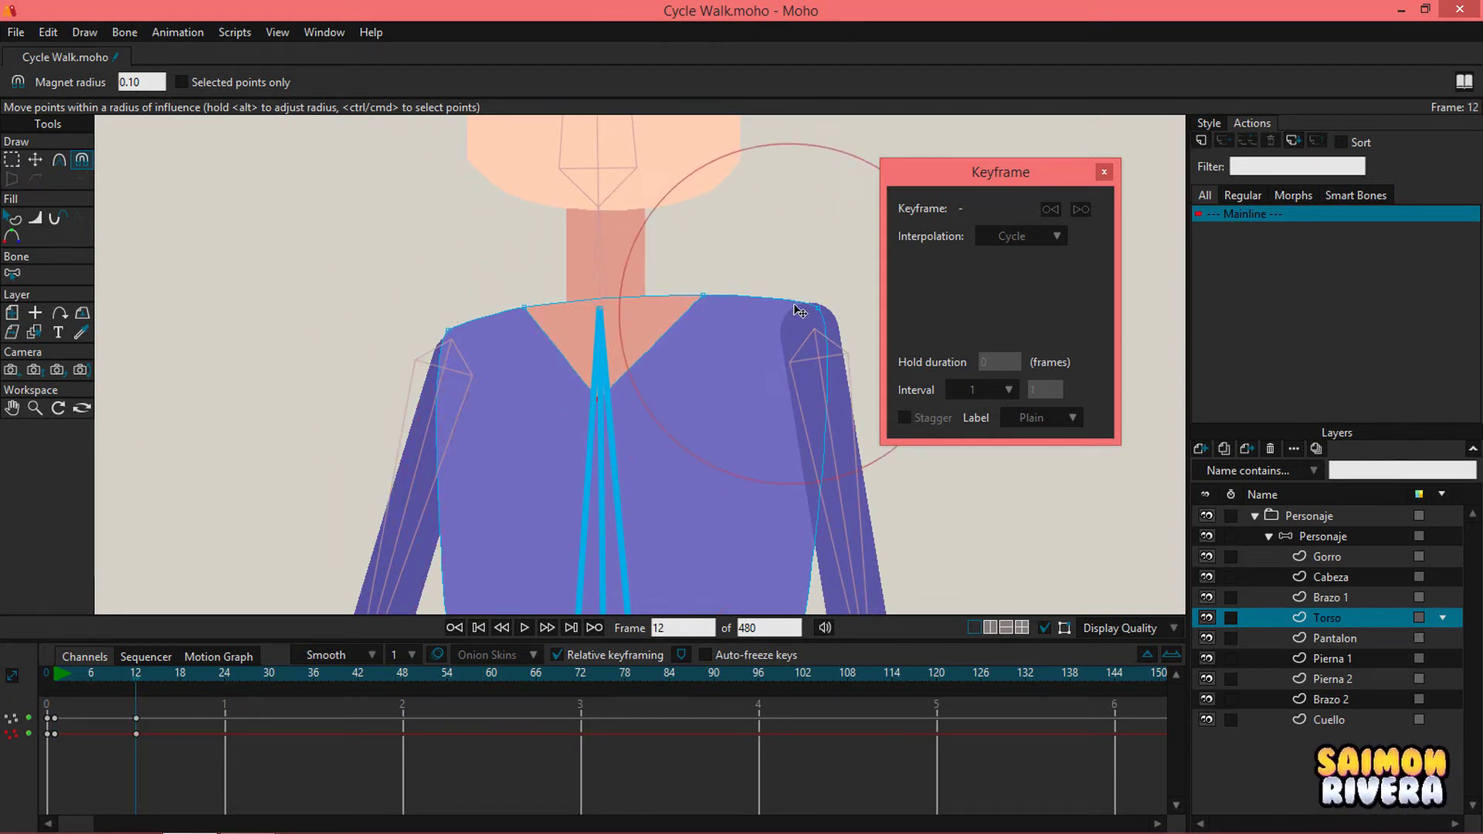
pyautogui.moveTo(785, 303); pyautogui.dragTo(802, 304)
pyautogui.moveTo(452, 350); pyautogui.dragTo(412, 309)
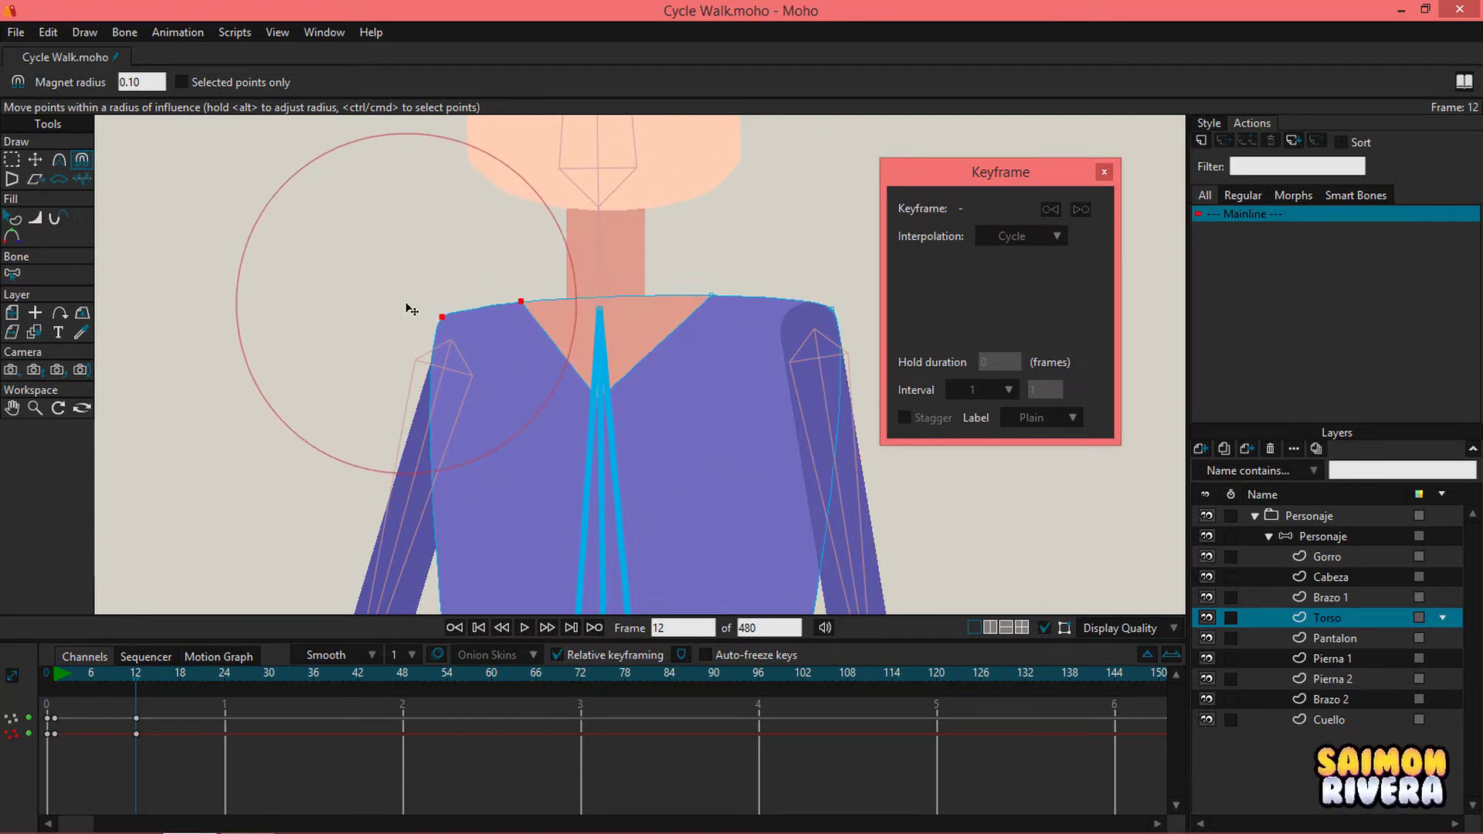
# Step: Copy the torso's point keyframes from frame 1 to frame 24
pyautogui.moveTo(82, 745); pyautogui.dragTo(53, 709)
pyautogui.click(225, 672)
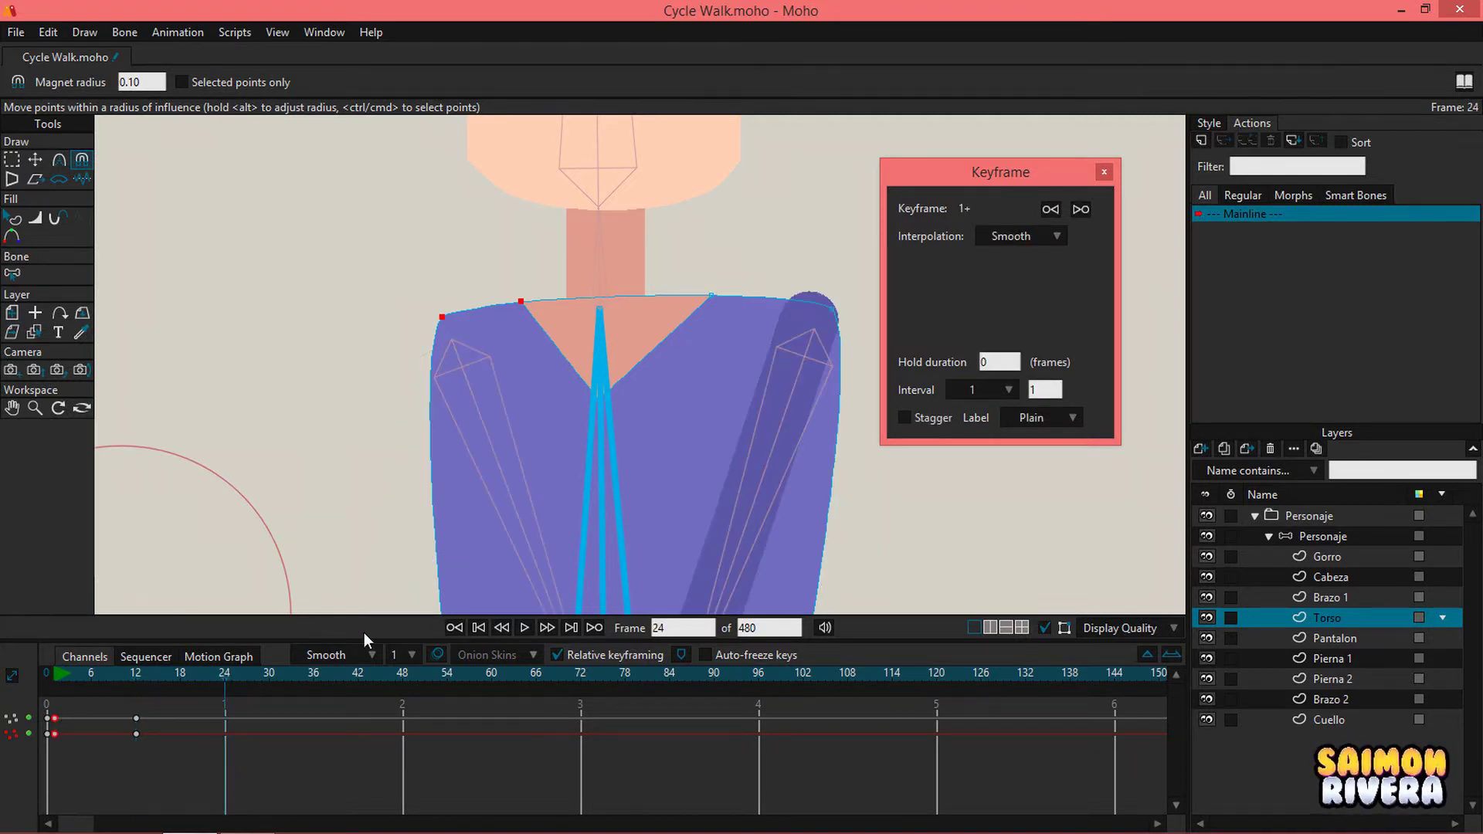
pyautogui.hotkey('ctrl', 'v')
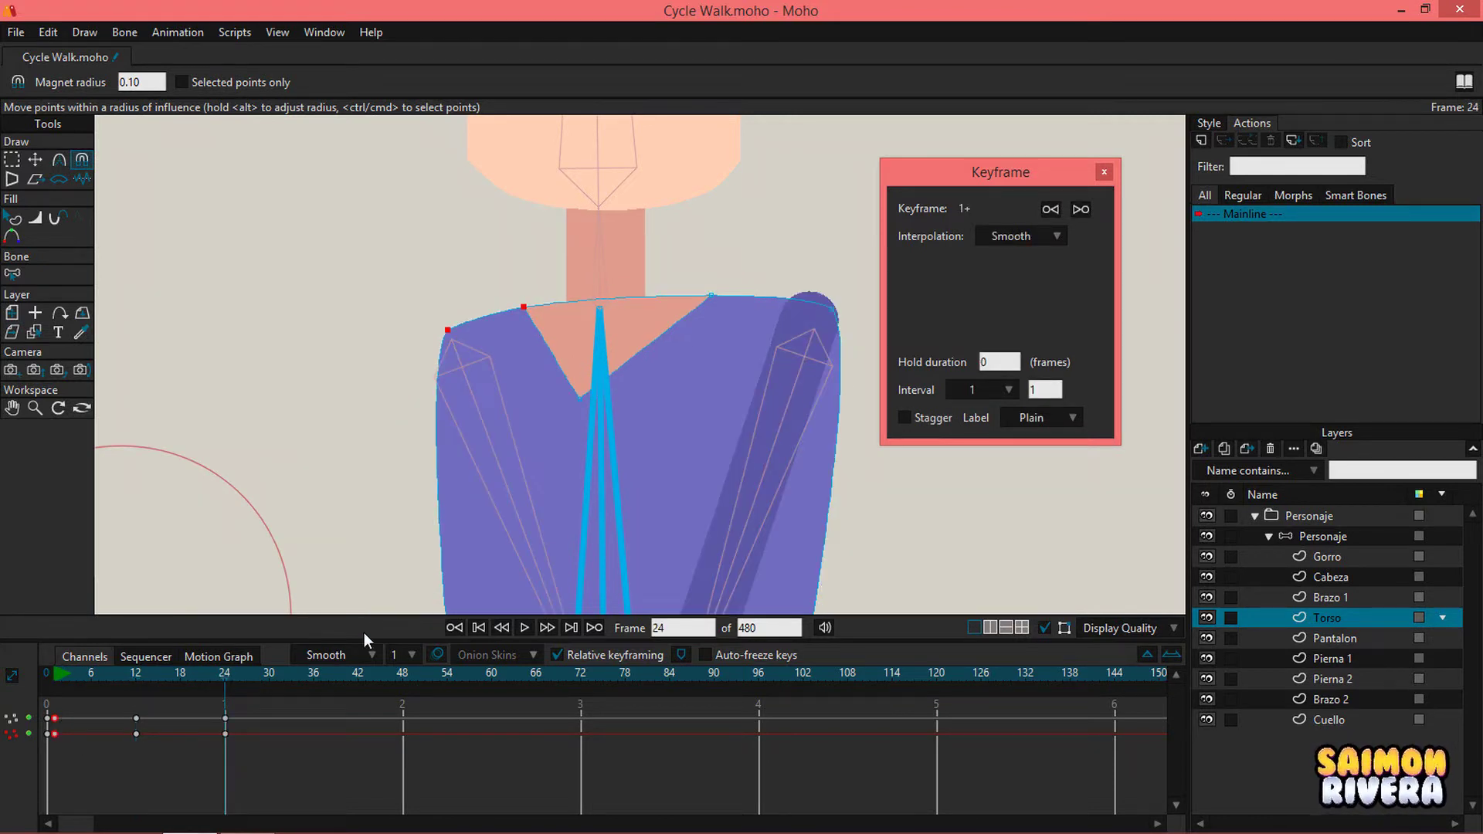
# Step: At frame 6, try moving the tip of the torso's V-neck with the Magnet tool, and undo the change
pyautogui.click(91, 675)
pyautogui.moveTo(60, 678); pyautogui.dragTo(95, 672)
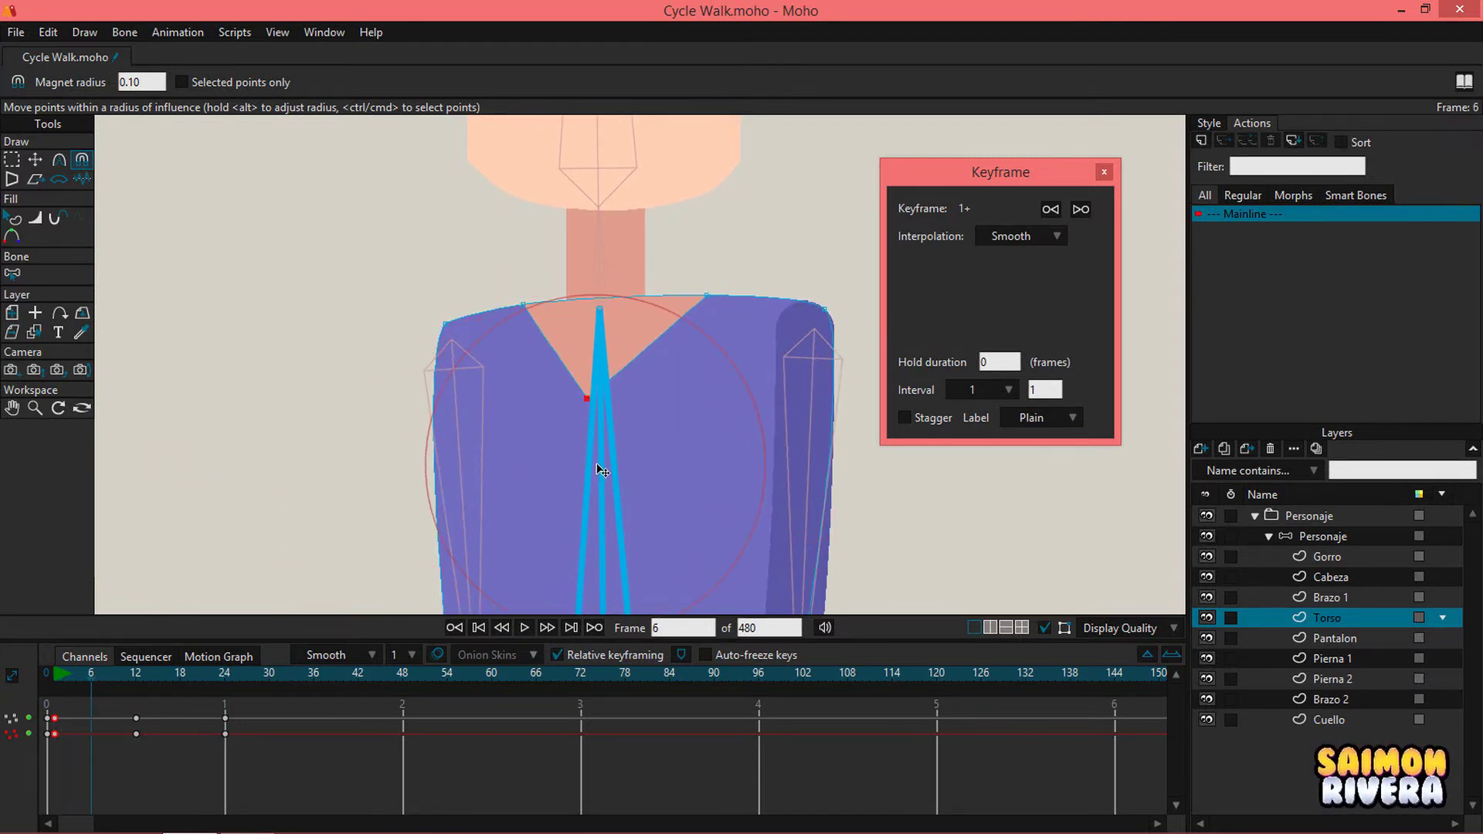
pyautogui.moveTo(596, 467); pyautogui.dragTo(622, 406)
pyautogui.scroll(-2, 555, 363)
pyautogui.hotkey('ctrl', 'z')
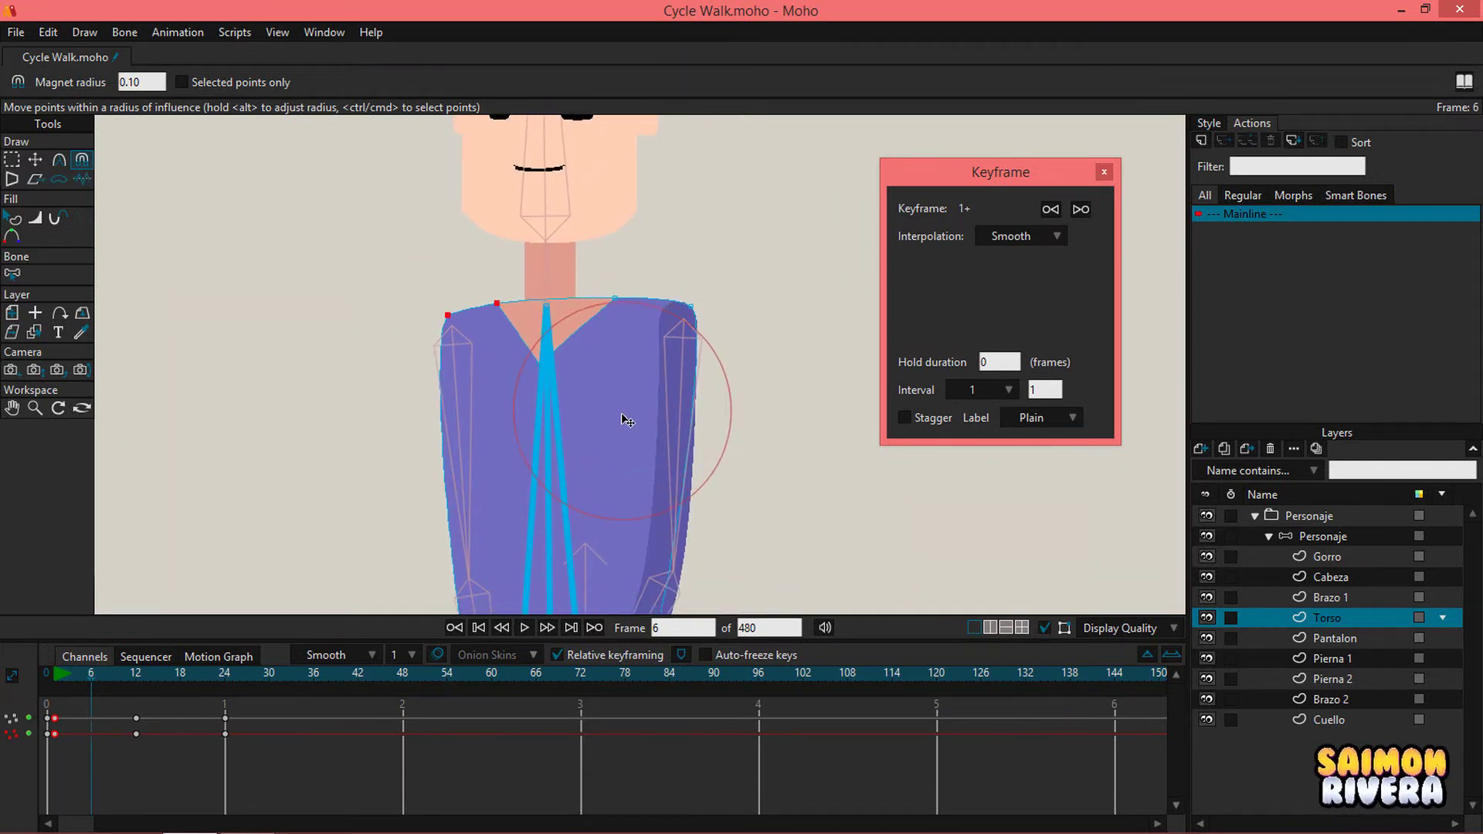
# Step: Set the torso's keyframes at frame 24 to Cycle interpolation back to absolute frame 2
pyautogui.click(224, 718)
pyautogui.rightClick(226, 718)
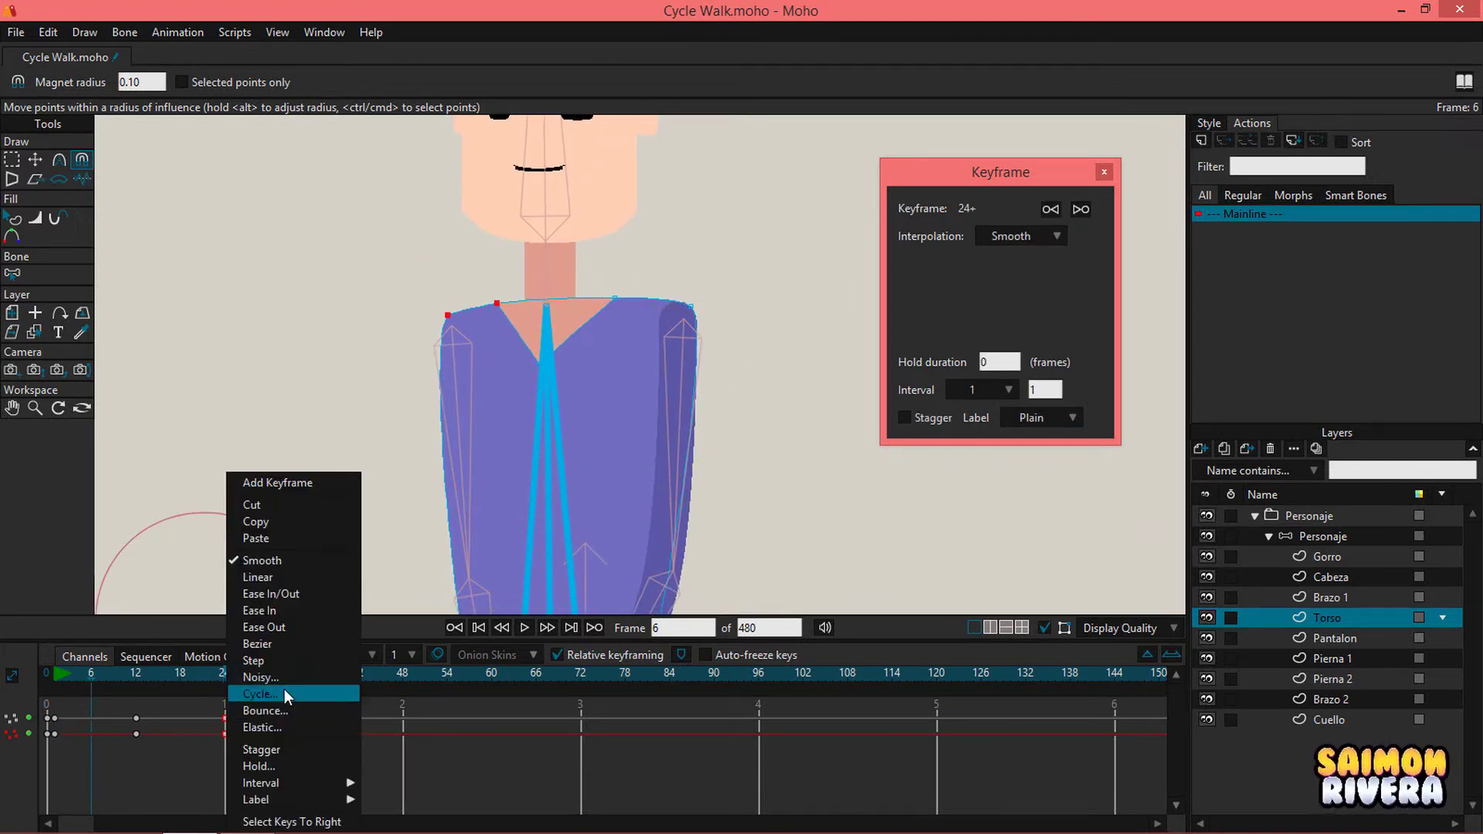
pyautogui.click(260, 694)
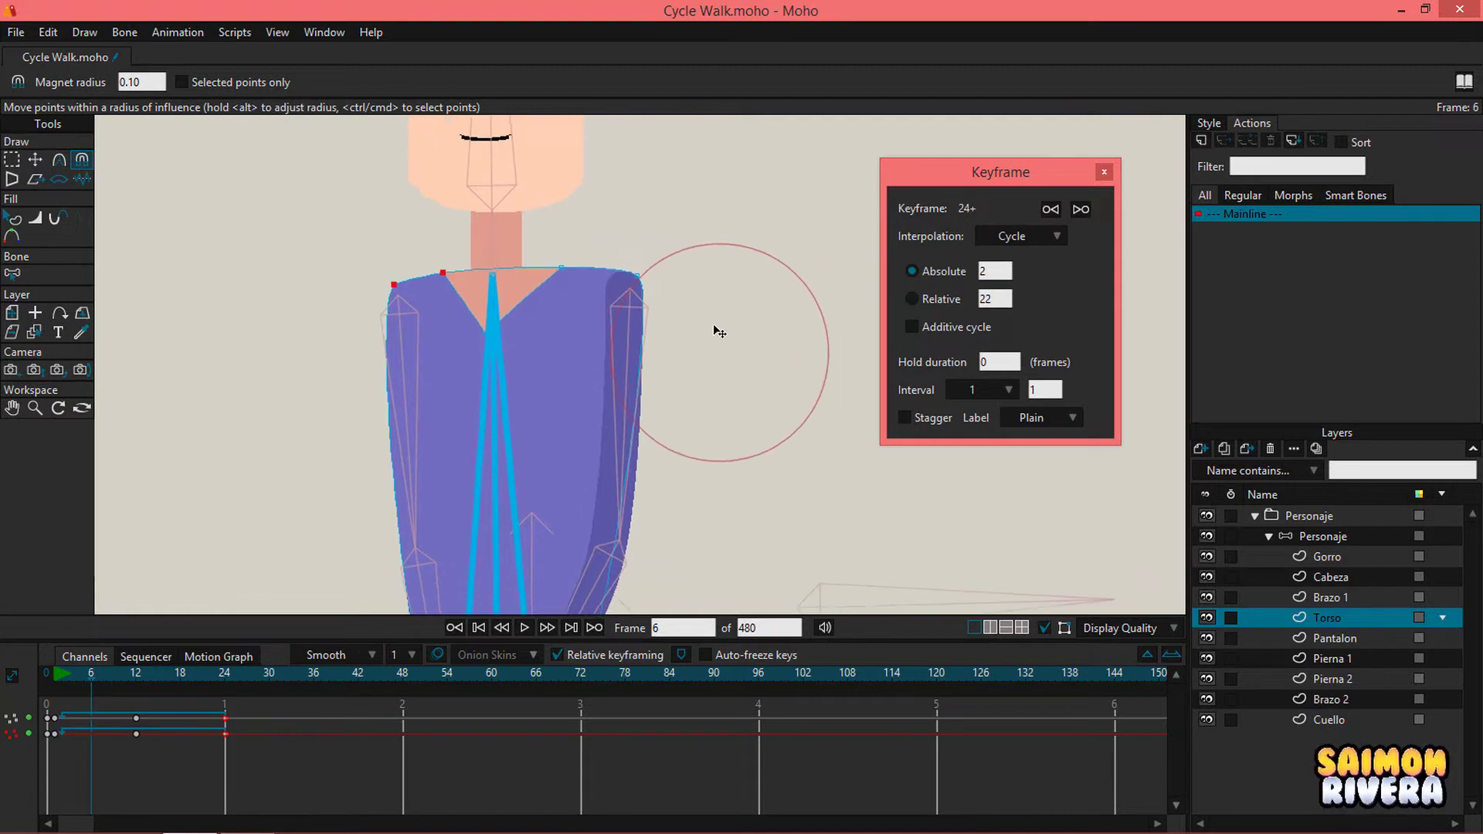
# Step: Play the animation from frame 0 with the bones hidden to check the torso's movement within the walk loop
pyautogui.moveTo(715, 331); pyautogui.dragTo(711, 299)
pyautogui.scroll(-2, 722, 325)
pyautogui.moveTo(739, 355); pyautogui.dragTo(734, 368)
pyautogui.click(45, 677)
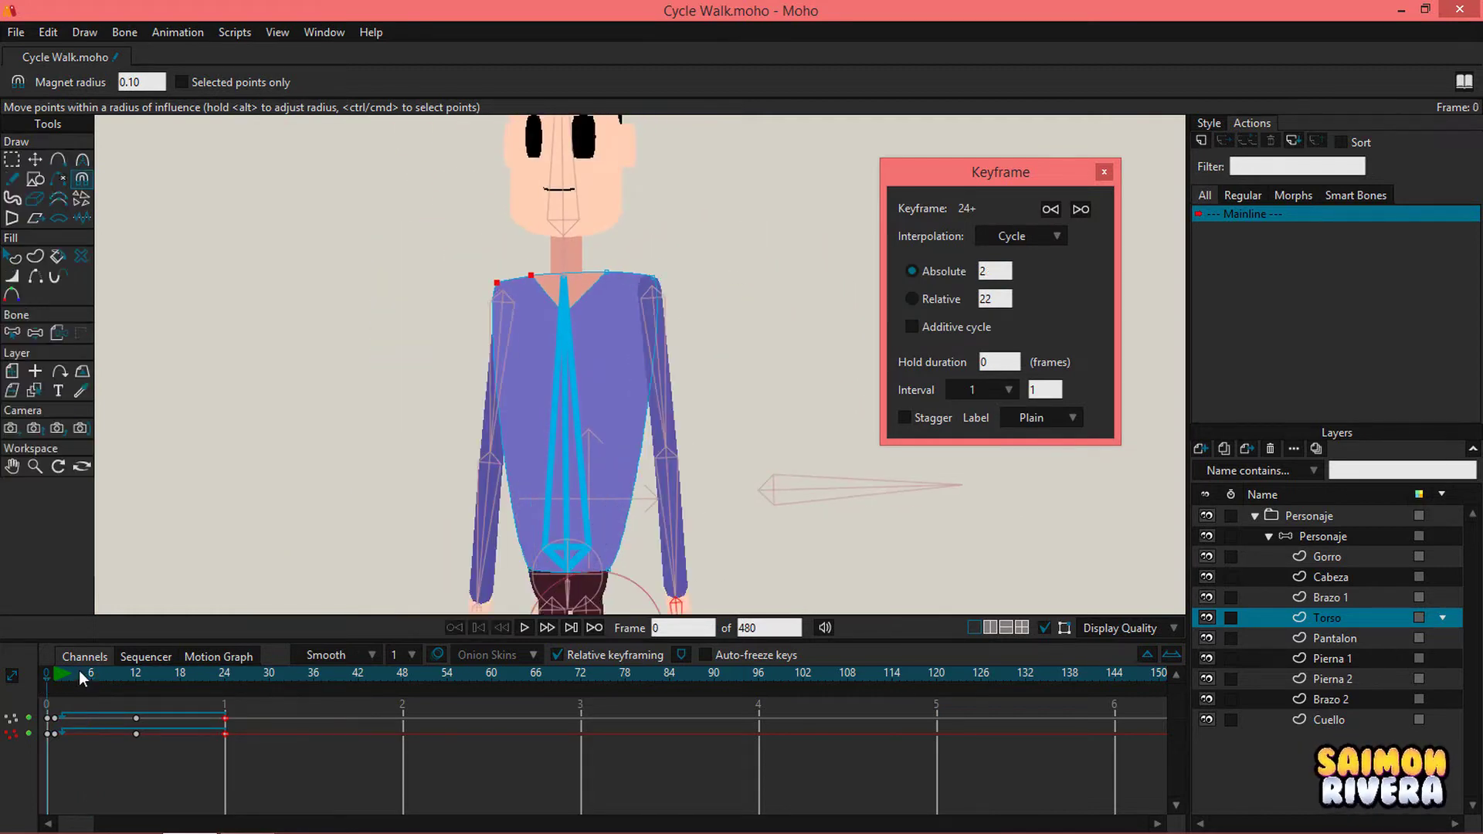
pyautogui.click(525, 627)
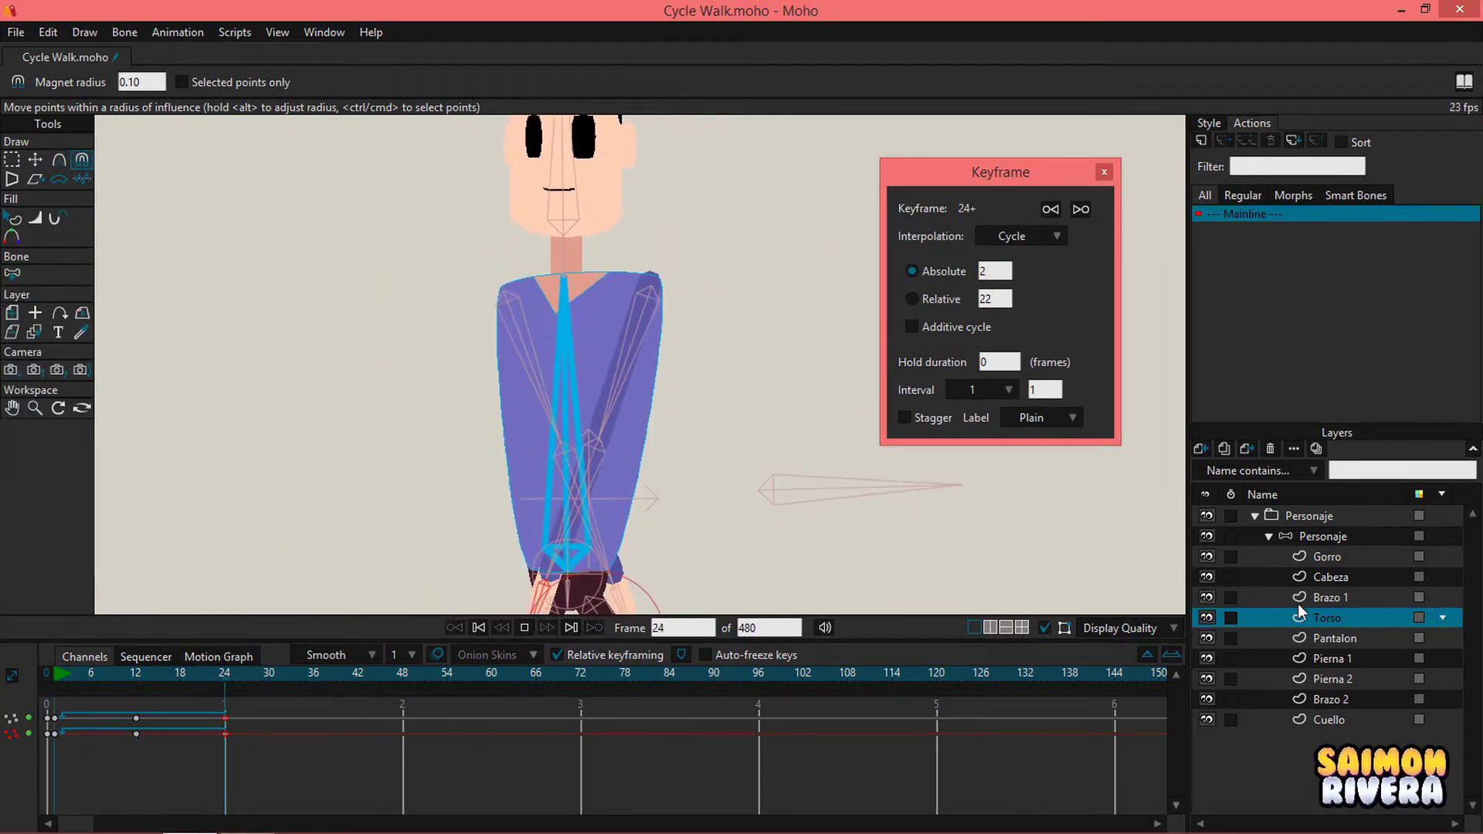
pyautogui.click(1046, 628)
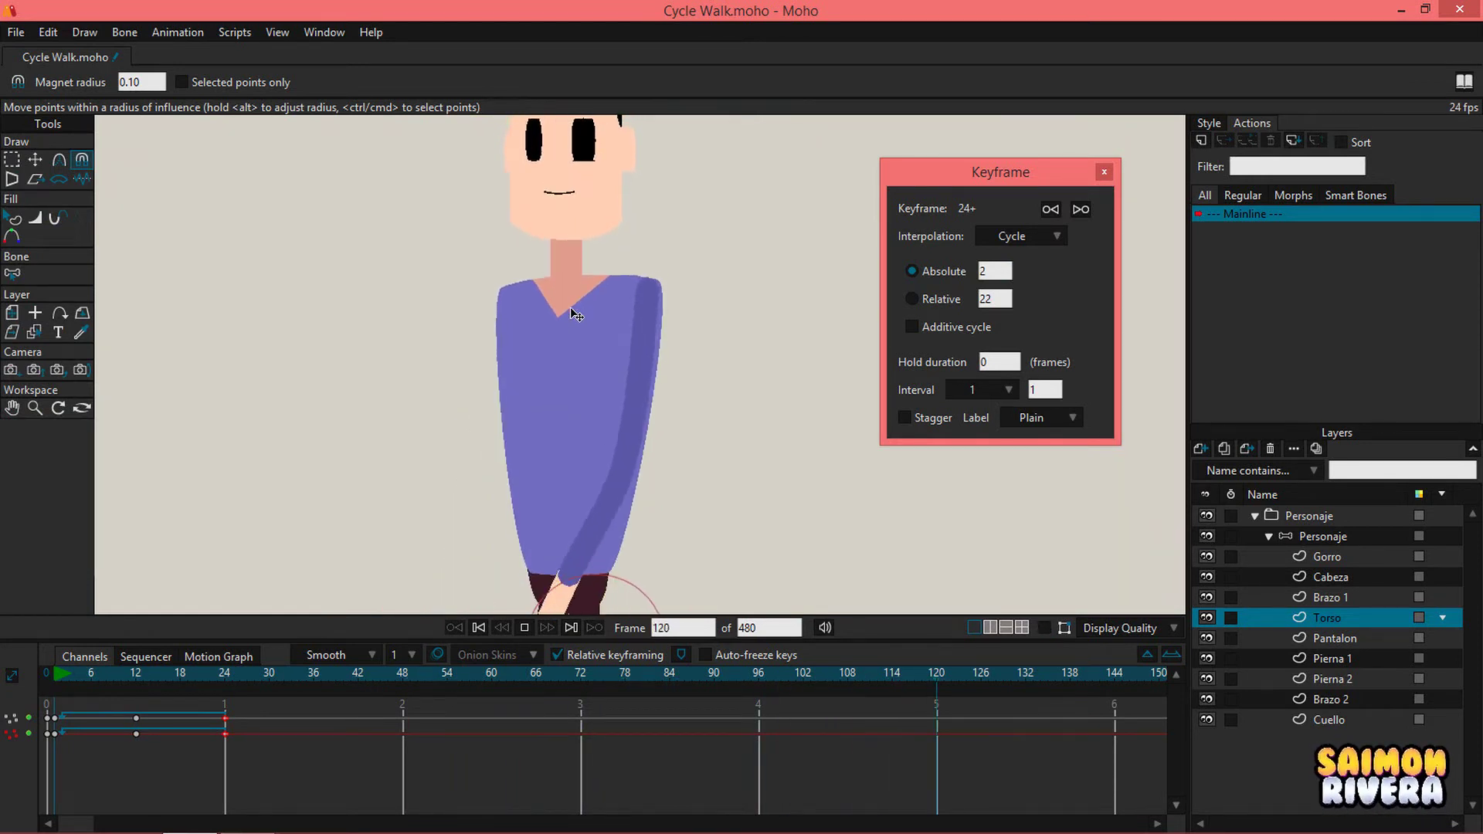
pyautogui.scroll(-3, 599, 343)
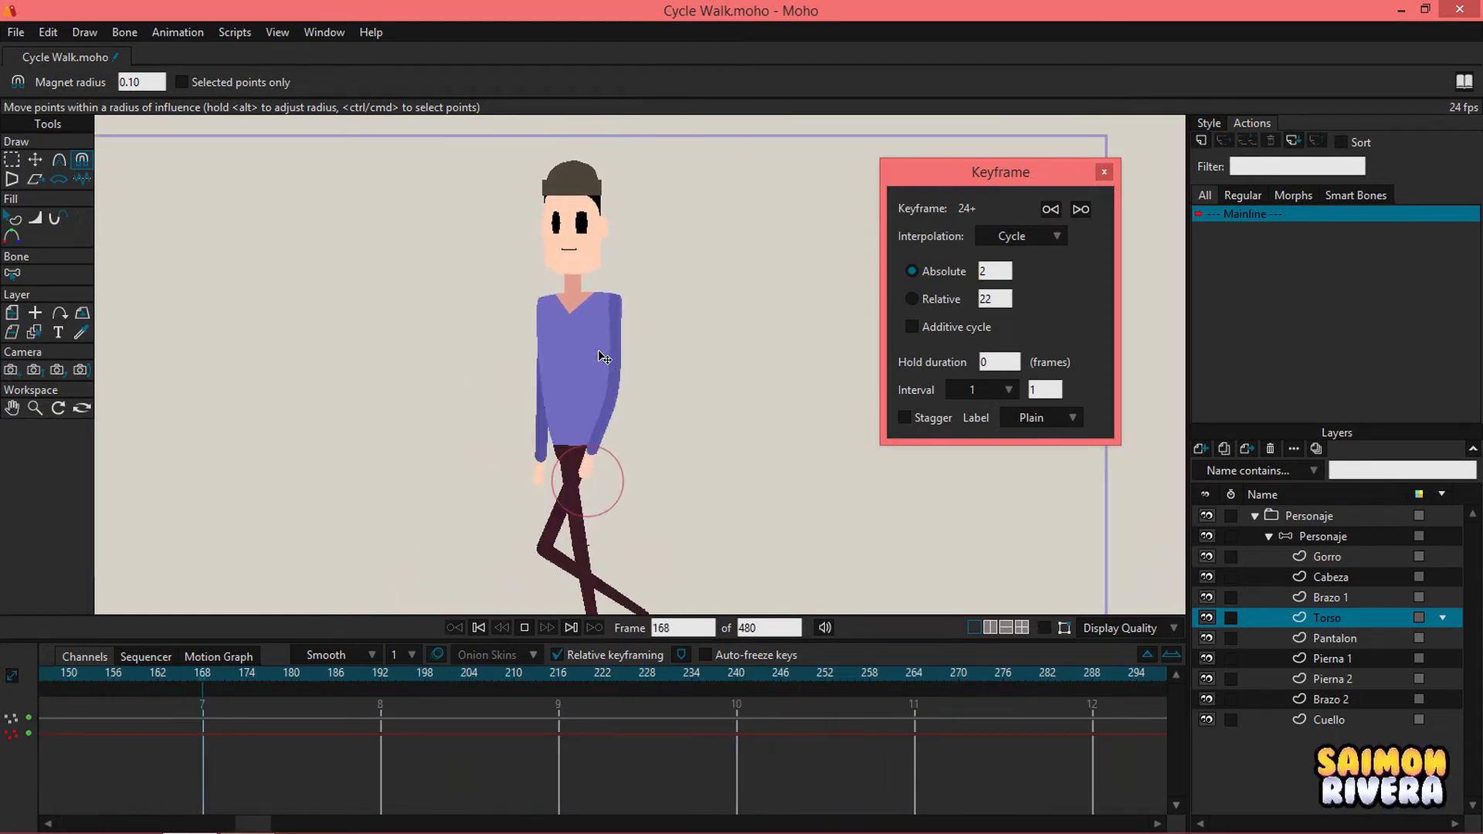
# Step: Stop the playback and delete the Personaje bone layer's cycle keyframes at frame 24
pyautogui.click(524, 627)
pyautogui.moveTo(160, 680); pyautogui.dragTo(2, 663)
pyautogui.click(1287, 538)
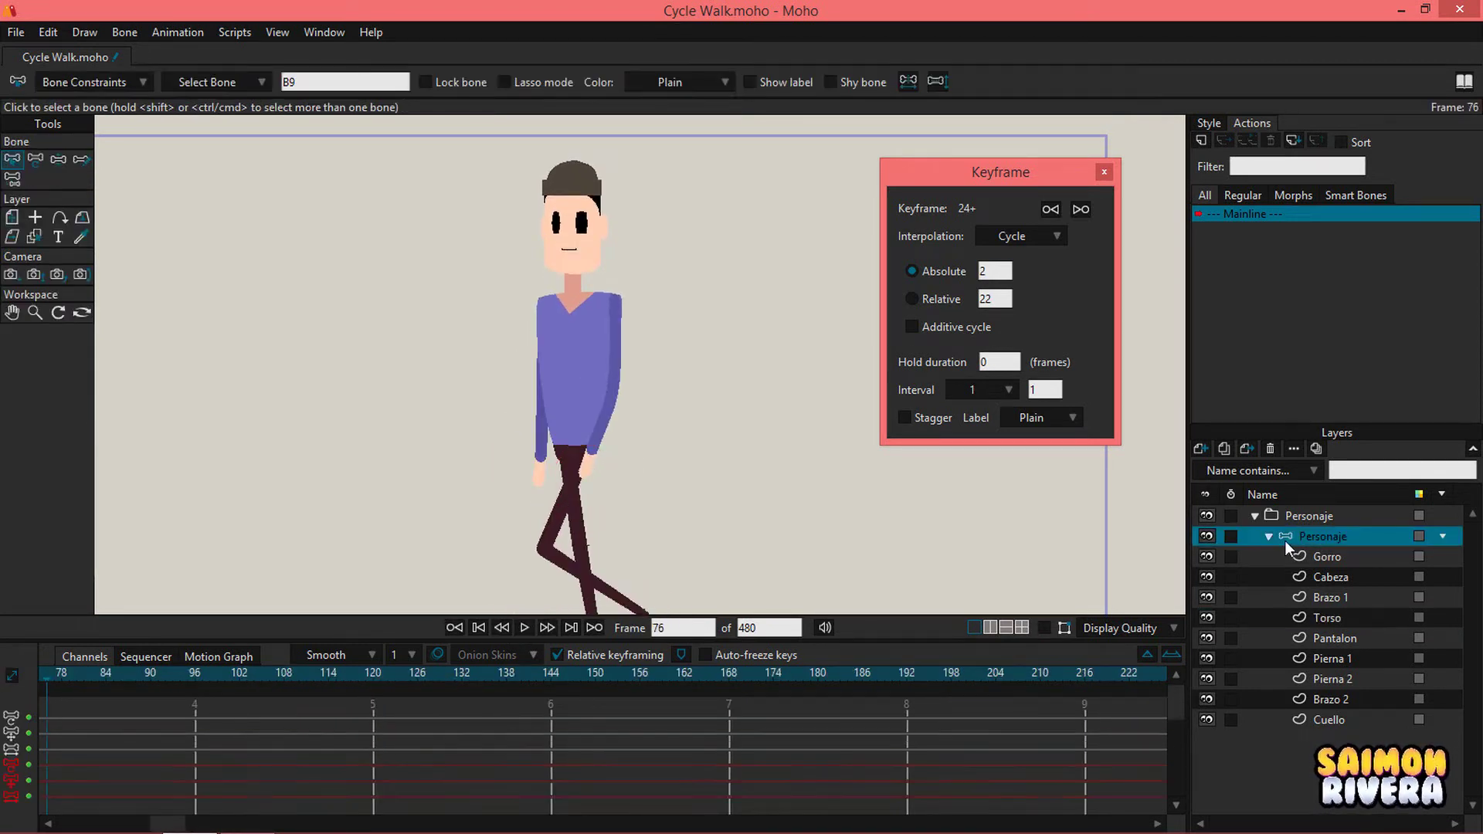
pyautogui.scroll(5, 236, 768)
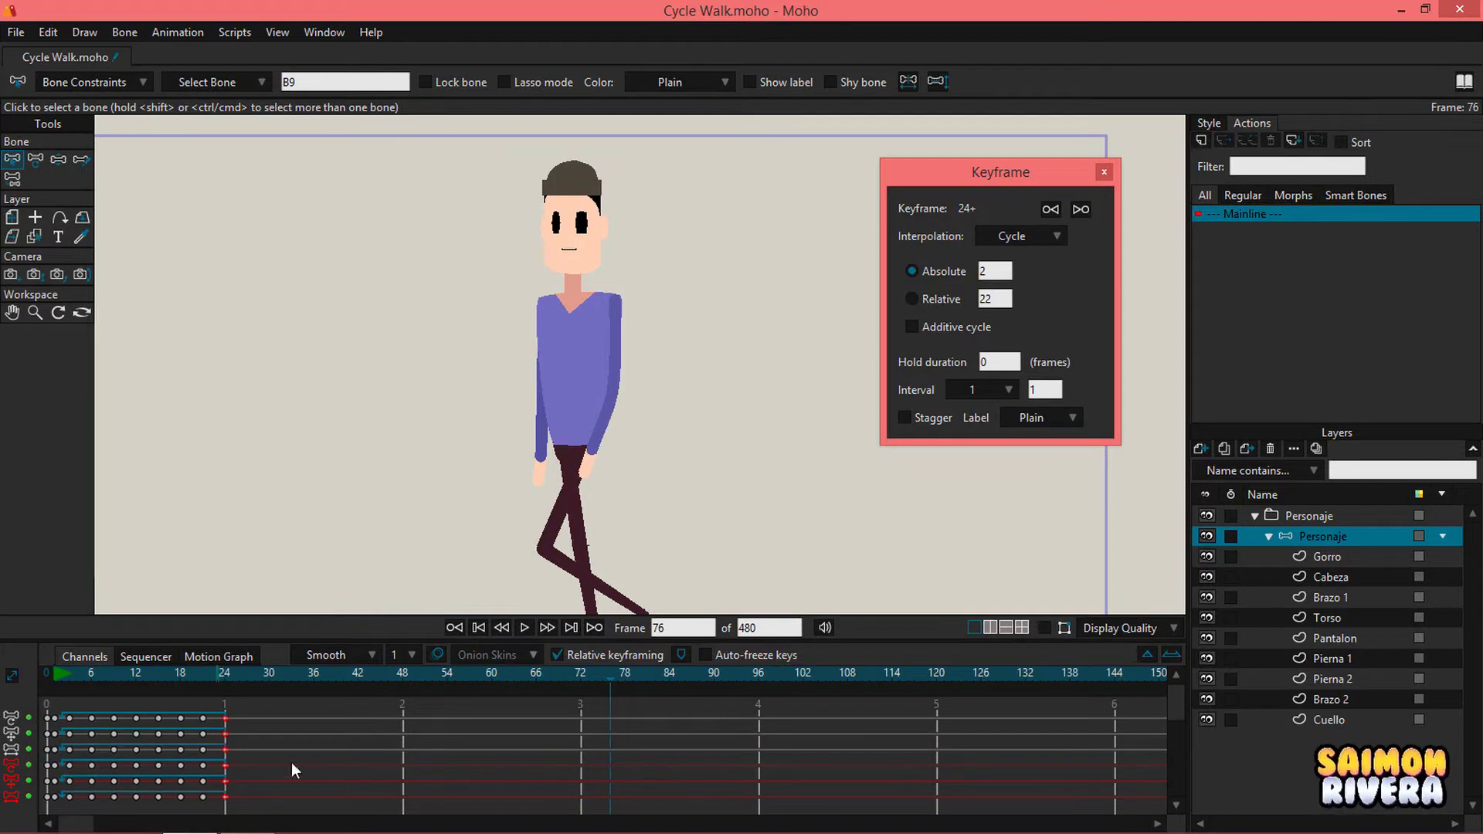
pyautogui.moveTo(262, 797); pyautogui.dragTo(224, 713)
pyautogui.press('Delete')
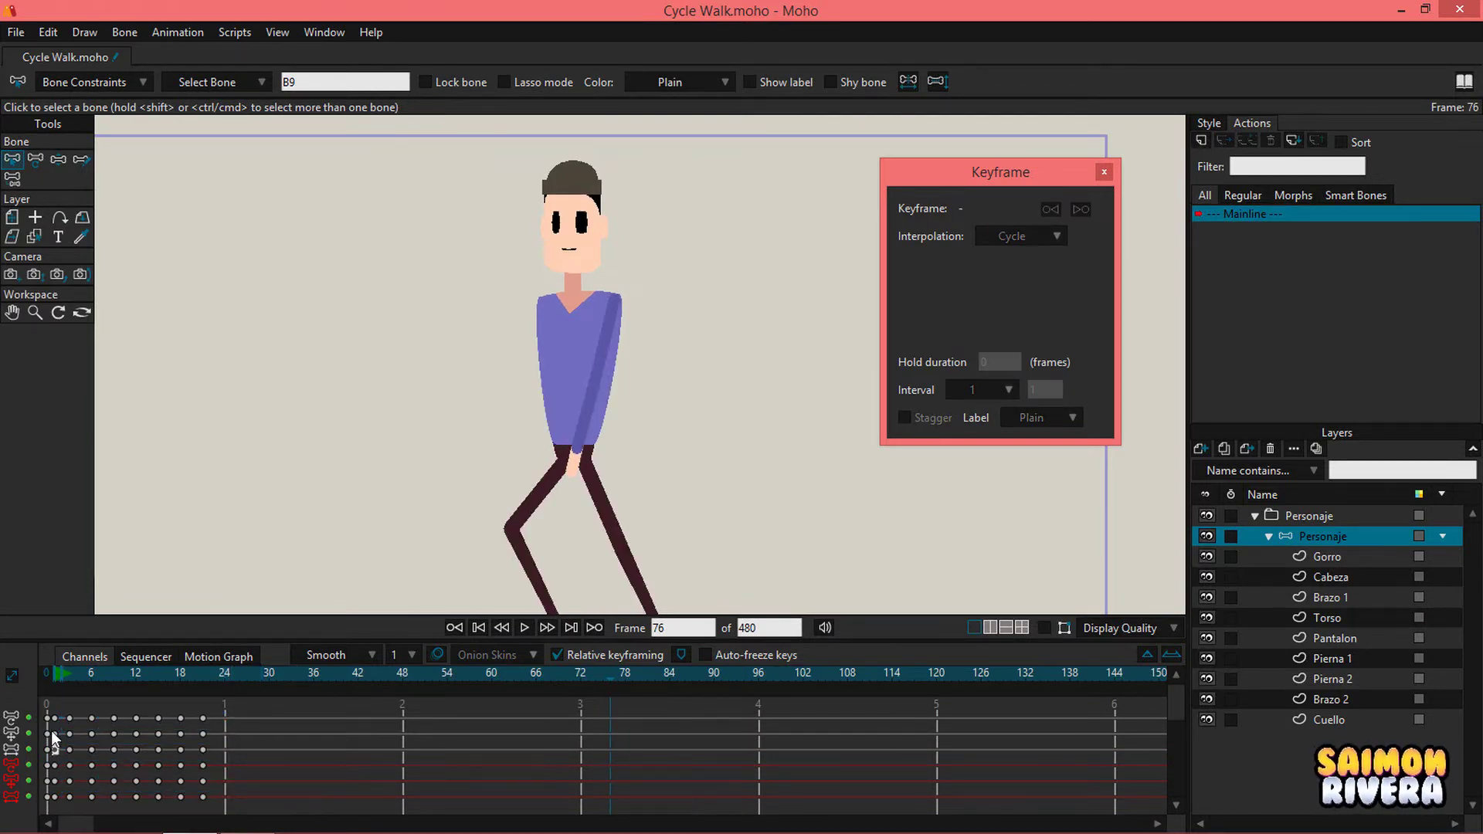
# Step: Try copying the bone keyframes from frame 1 to frame 24, and undo the paste
pyautogui.moveTo(52, 716); pyautogui.dragTo(54, 713)
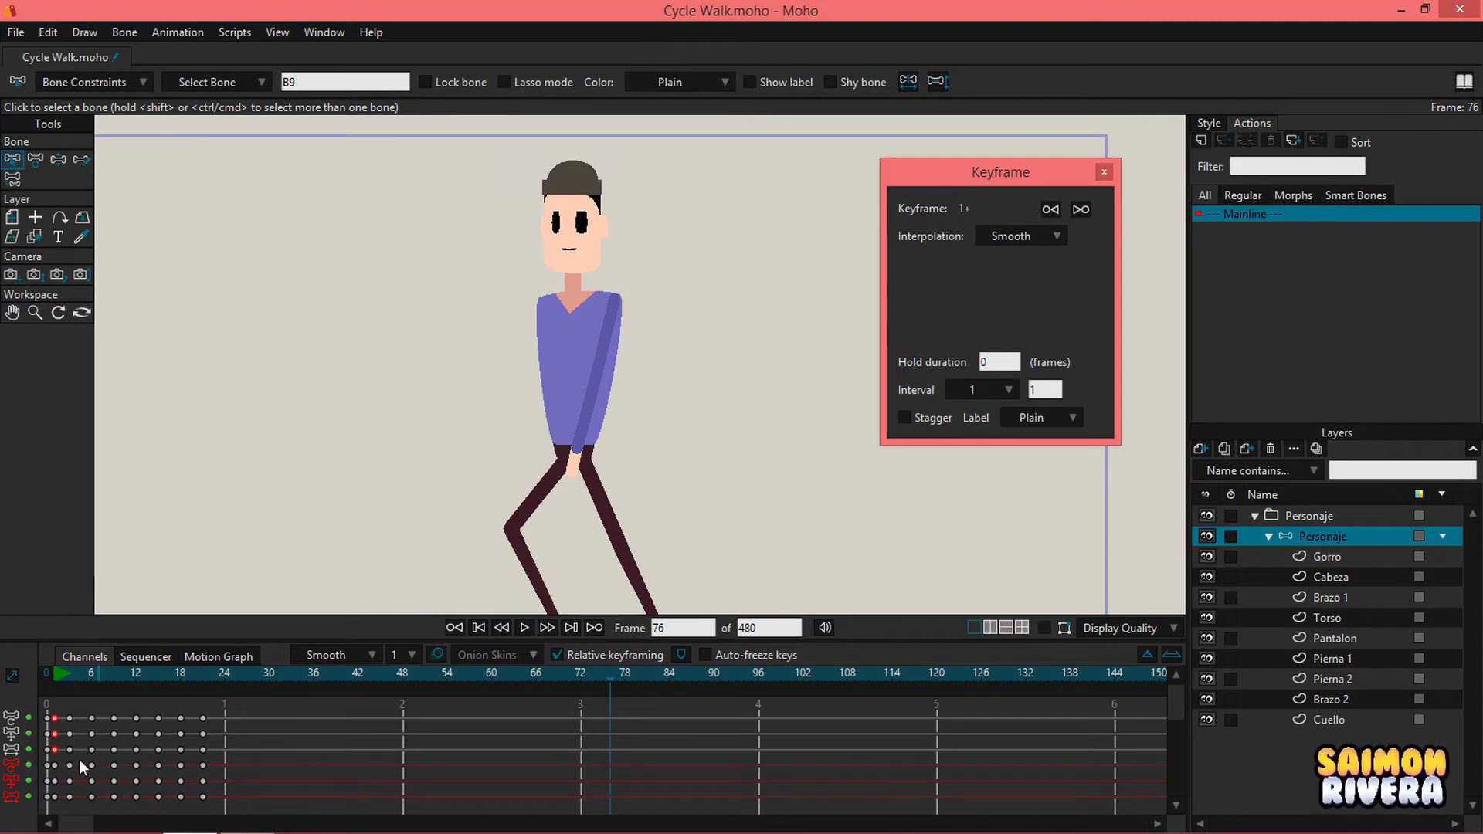
pyautogui.click(225, 678)
pyautogui.hotkey('ctrl', 'v')
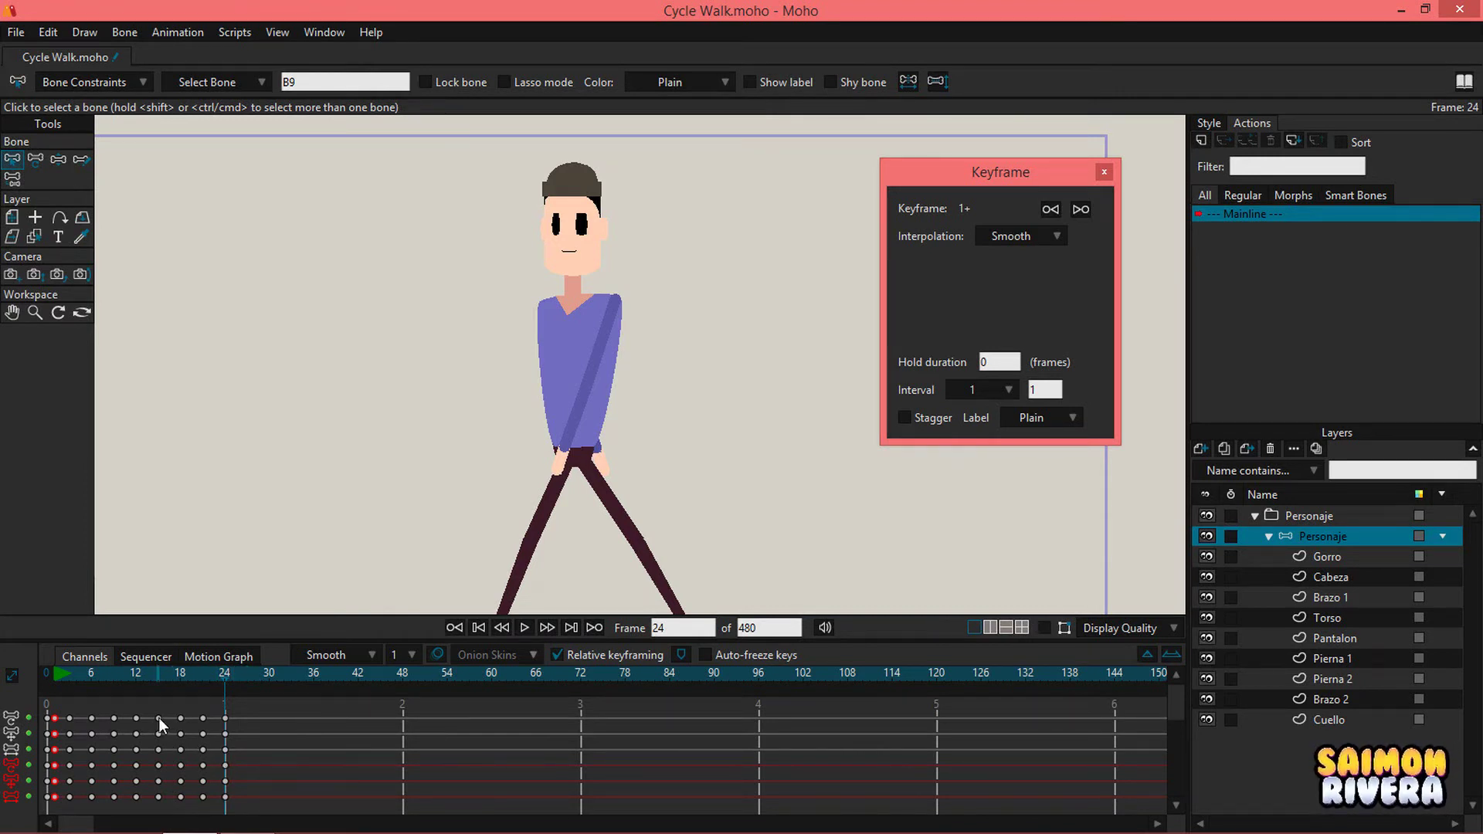
pyautogui.hotkey('ctrl', 'z')
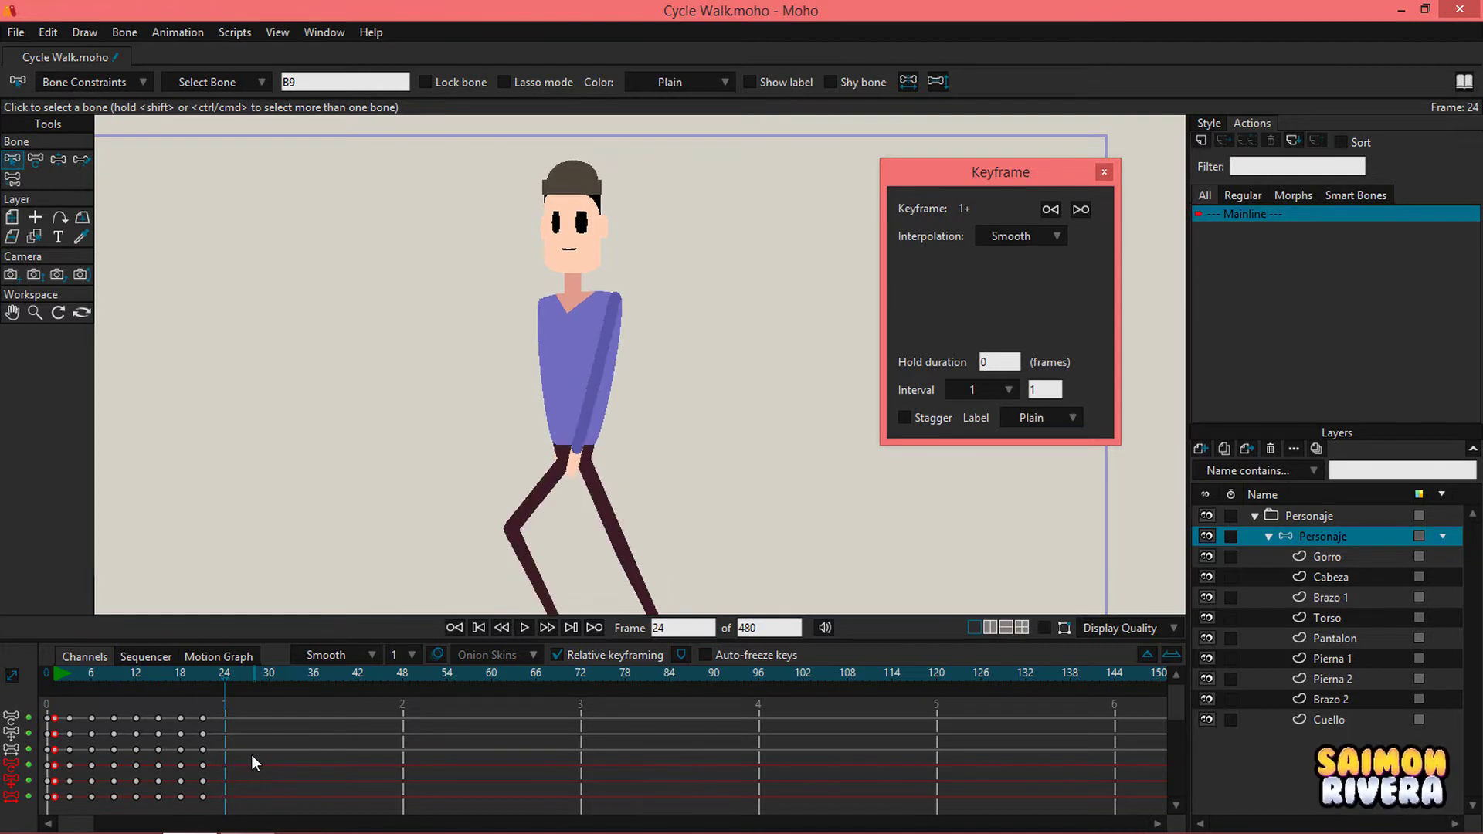
# Step: At frame 1, show the bones and tilt the torso bone slightly to the left with Manipulate Bones
pyautogui.click(57, 678)
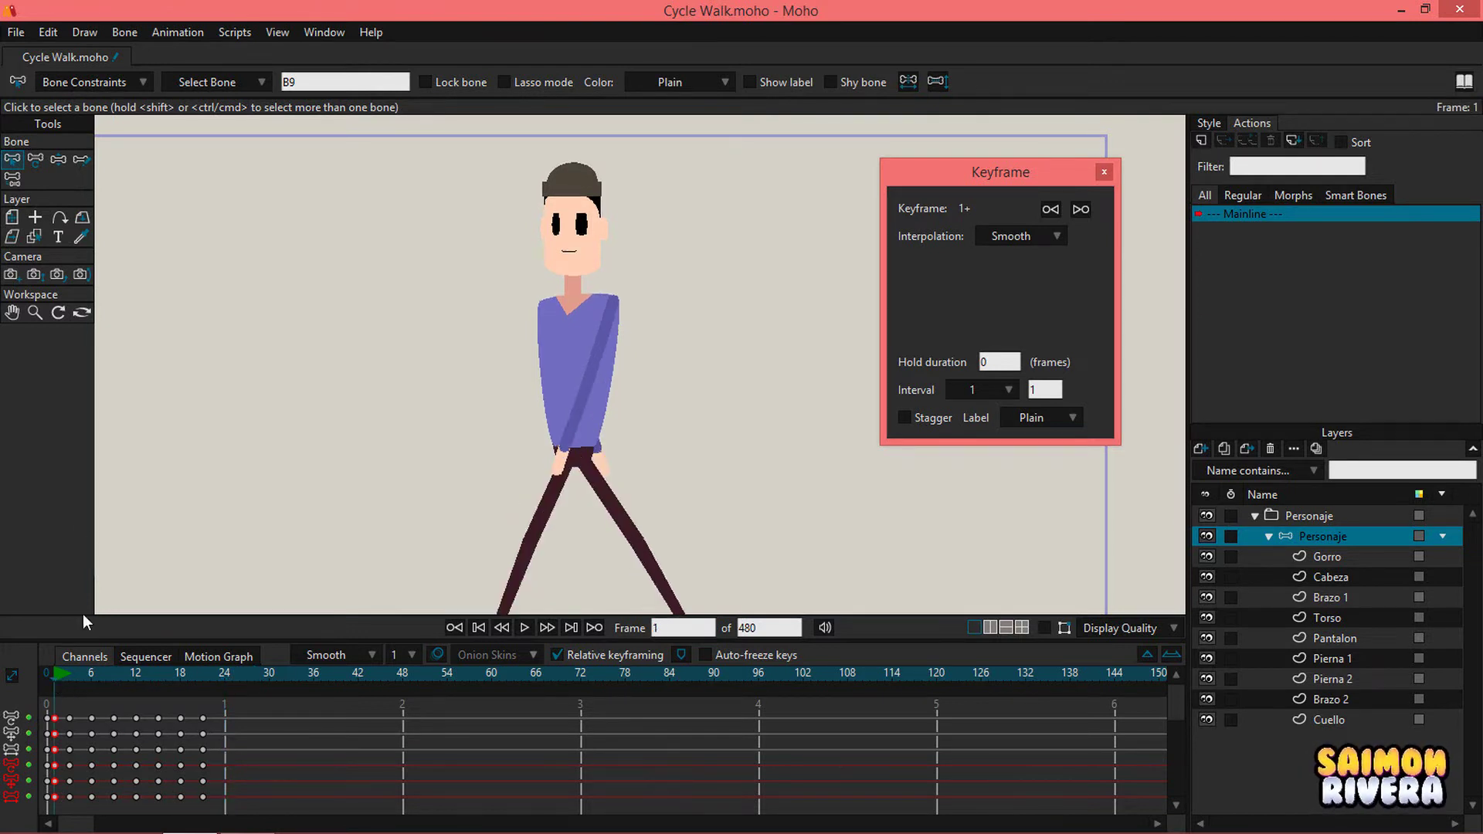
pyautogui.click(1044, 627)
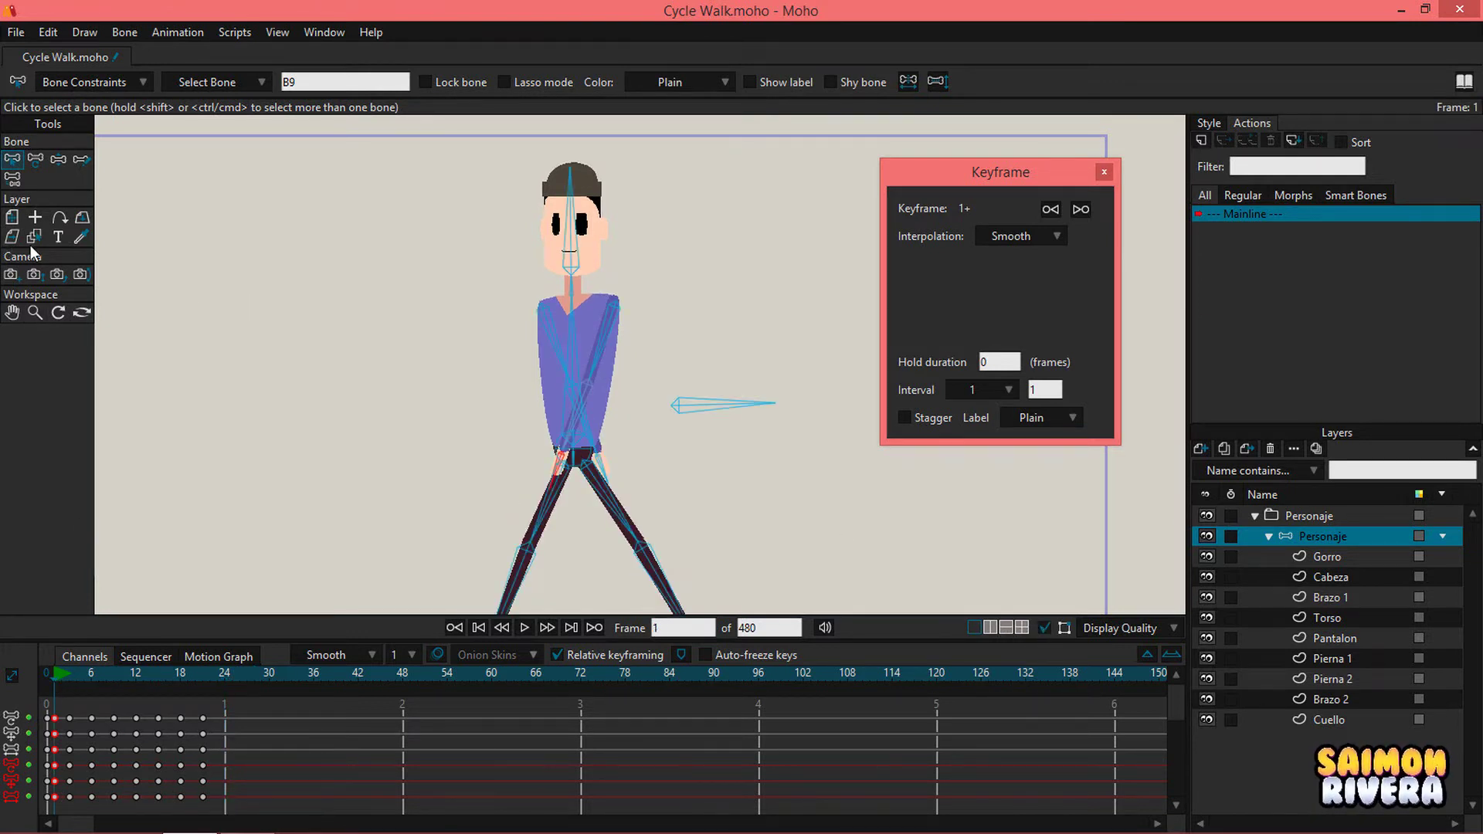
pyautogui.click(60, 161)
pyautogui.moveTo(578, 284); pyautogui.dragTo(584, 258)
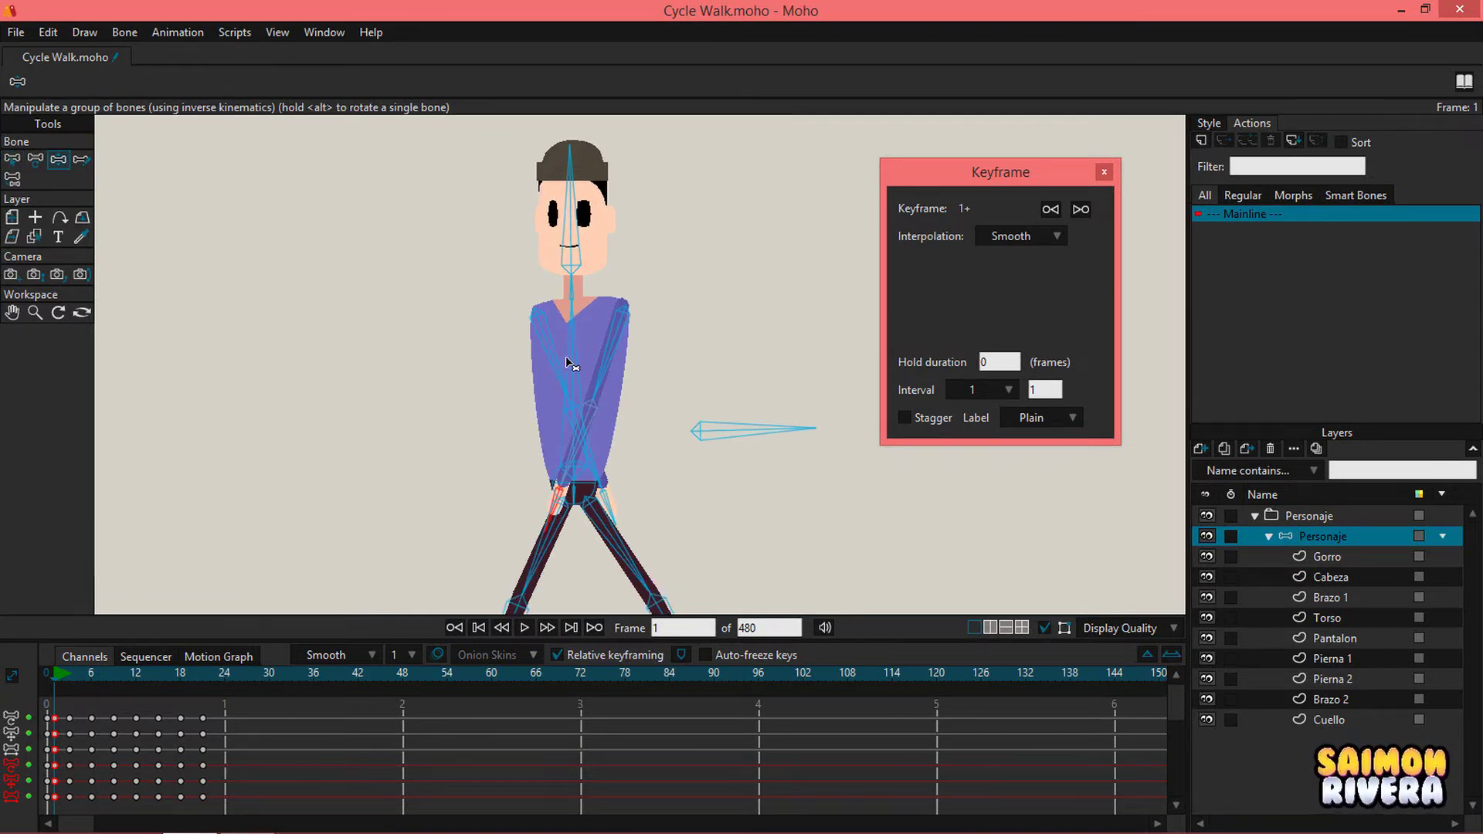
pyautogui.moveTo(572, 354); pyautogui.dragTo(568, 355)
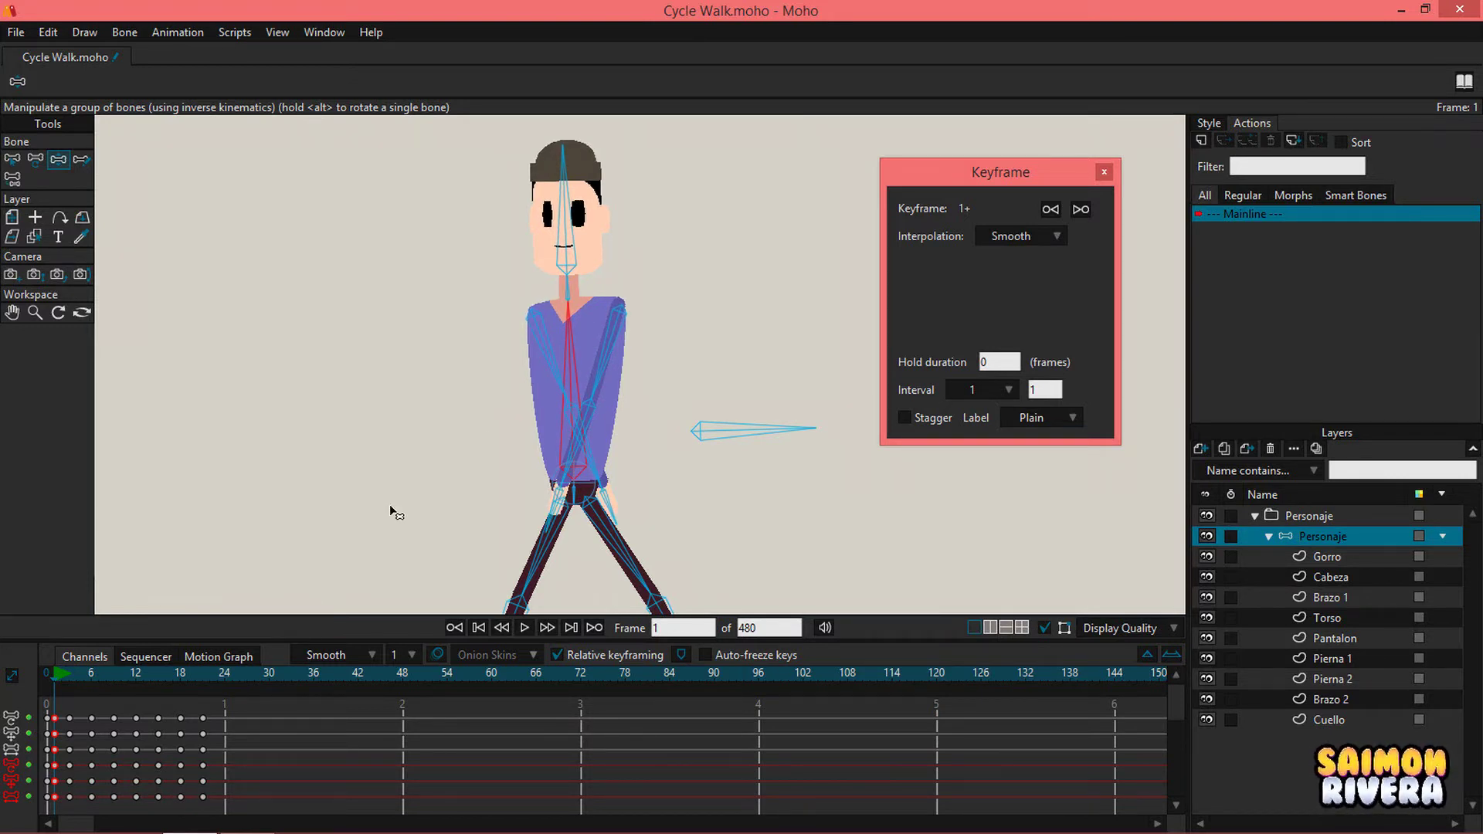
# Step: Tilt the torso bone slightly to the right at frames 6 and 18, leaving its pose at frame 12
pyautogui.click(91, 679)
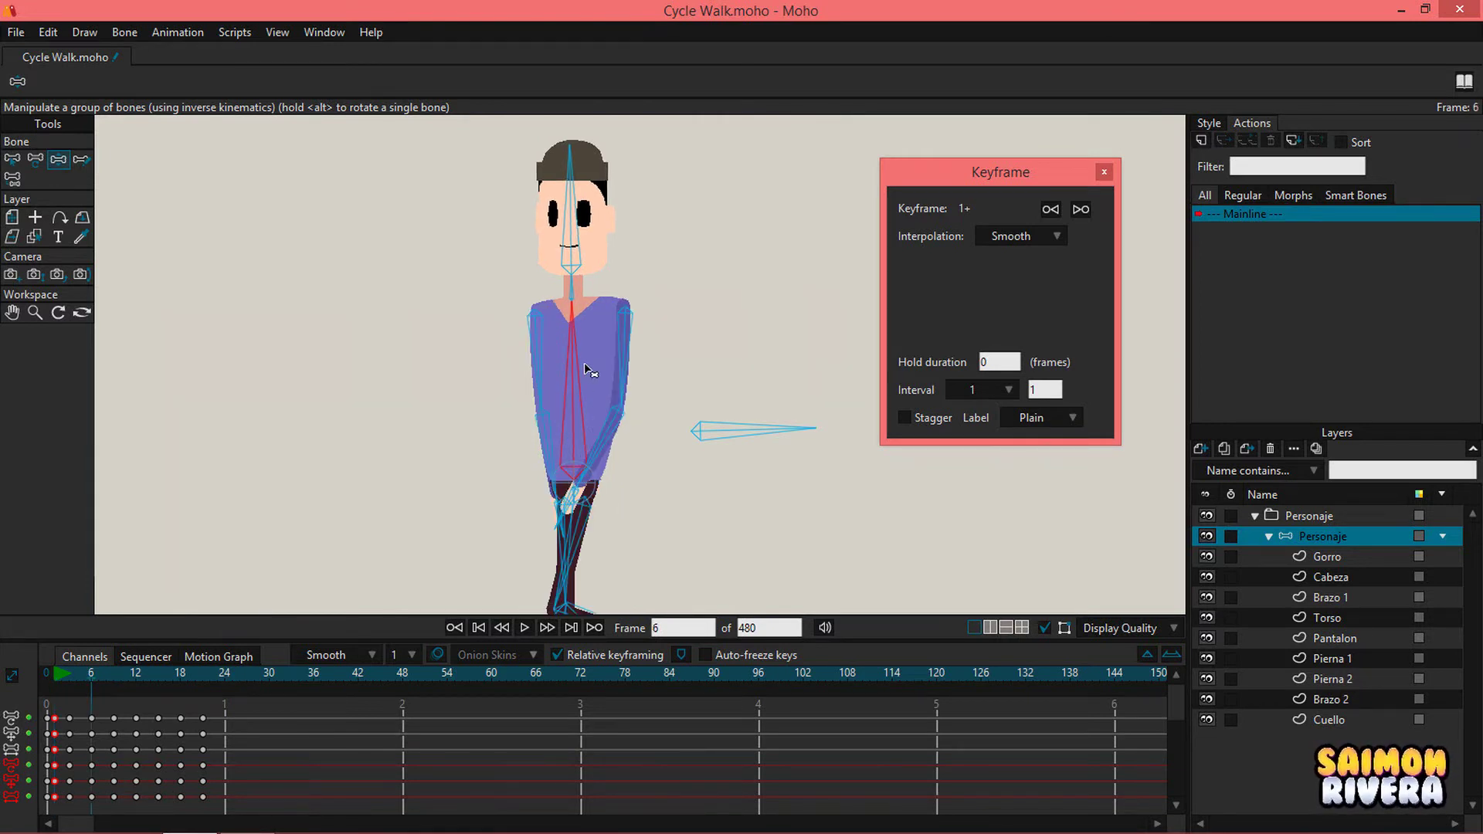
pyautogui.moveTo(579, 358); pyautogui.dragTo(582, 363)
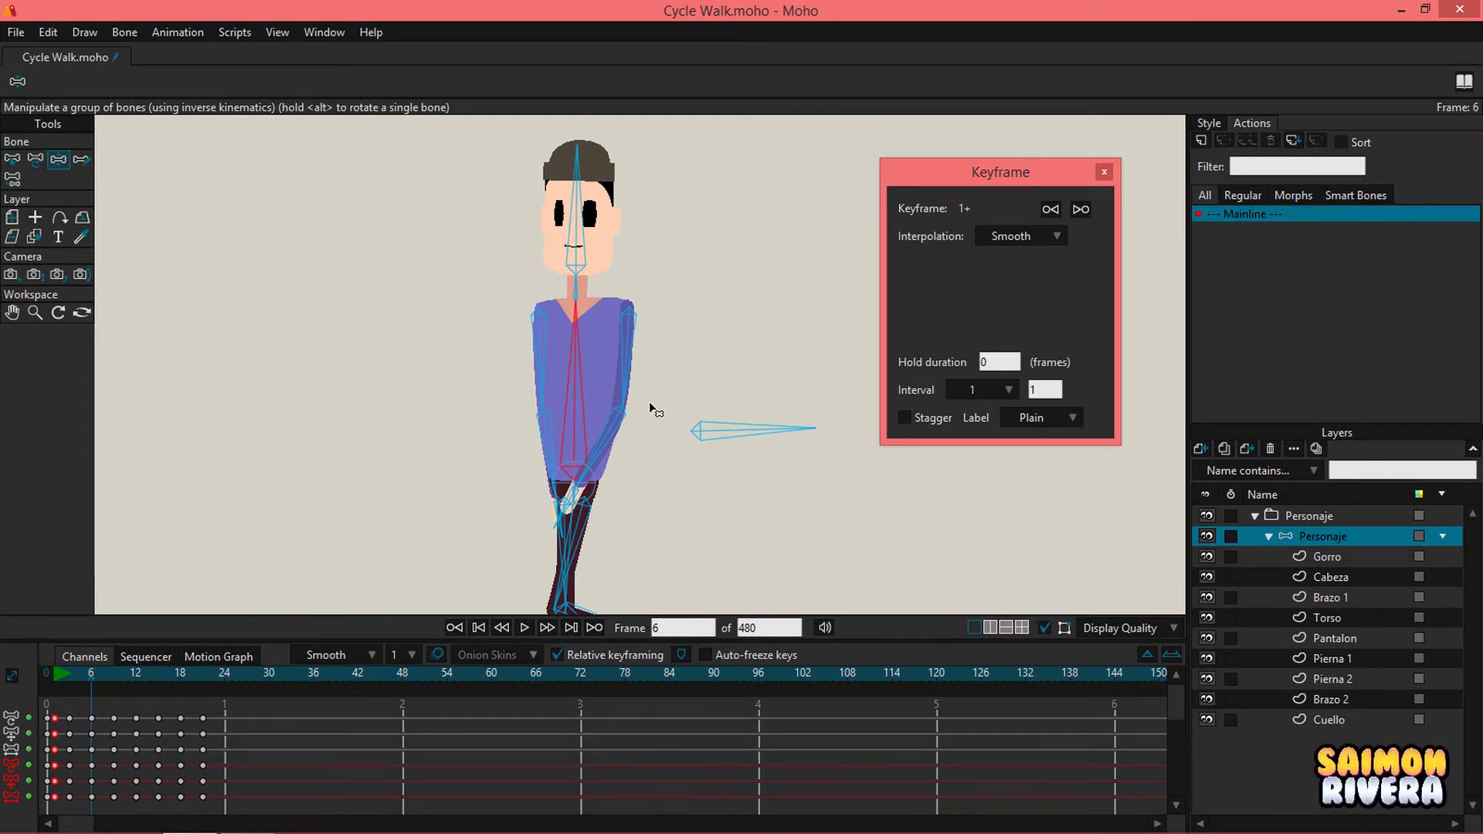
pyautogui.click(137, 675)
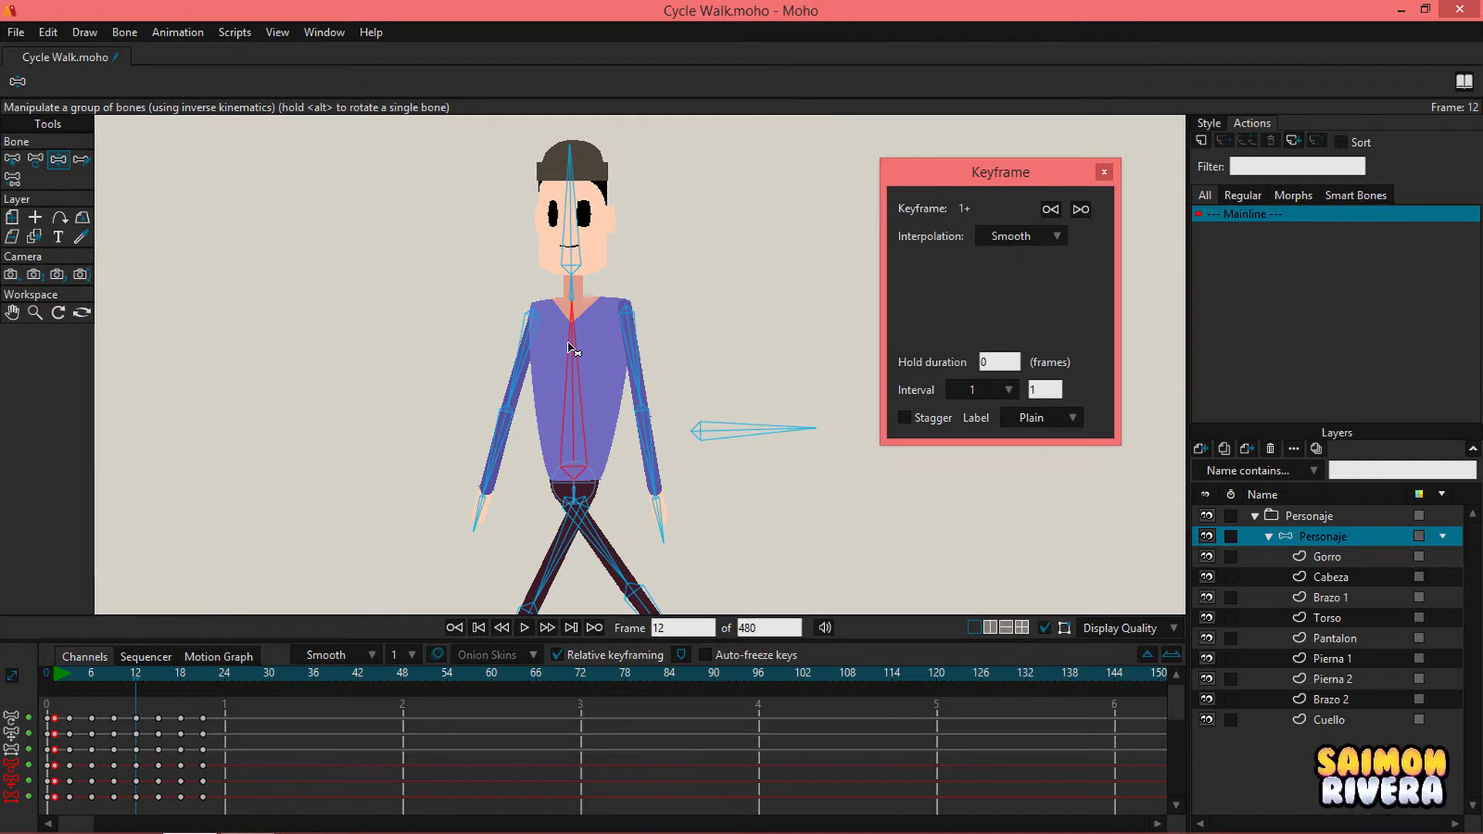
pyautogui.click(181, 677)
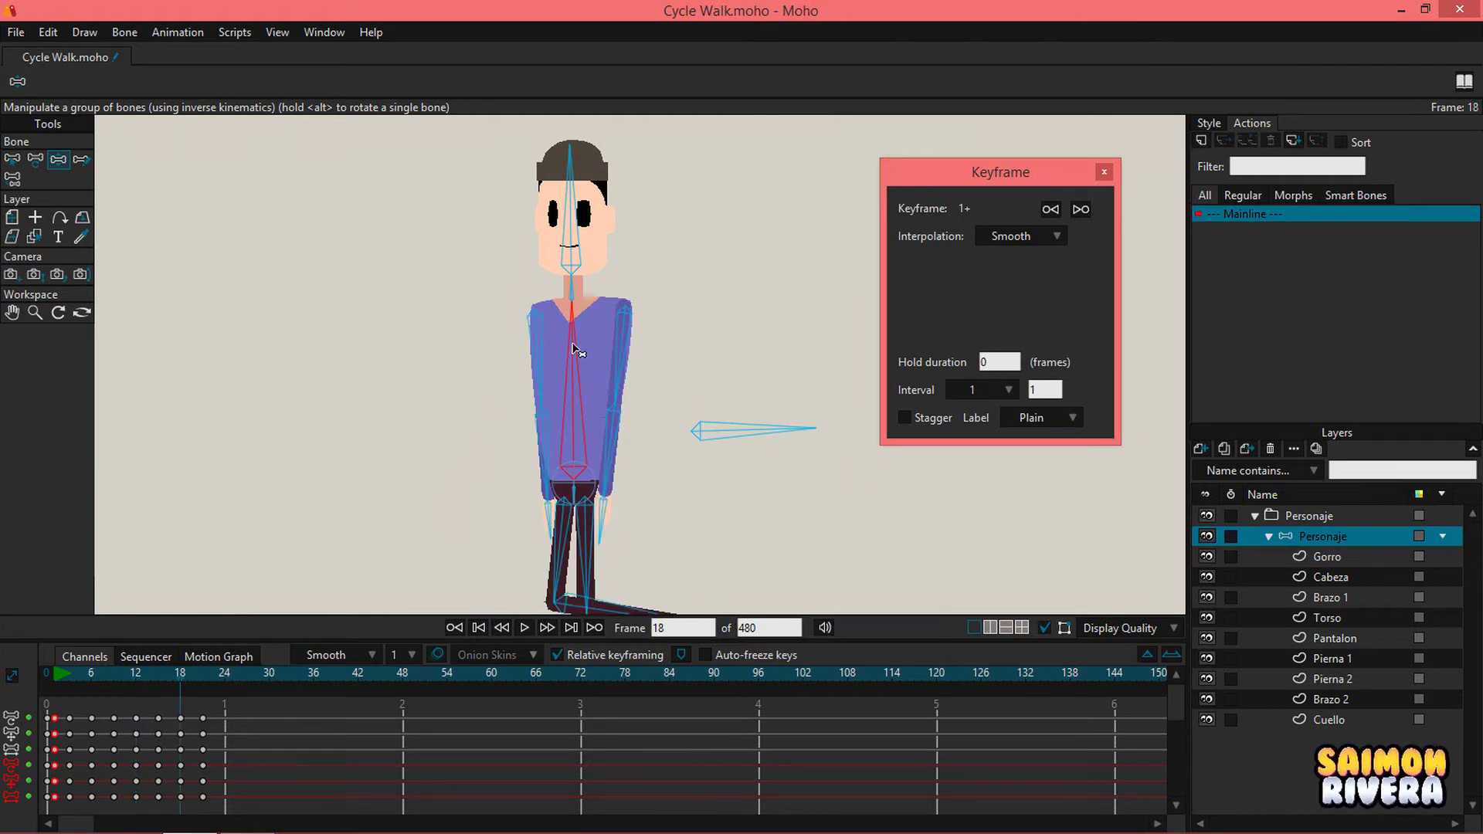
pyautogui.moveTo(574, 349); pyautogui.dragTo(580, 351)
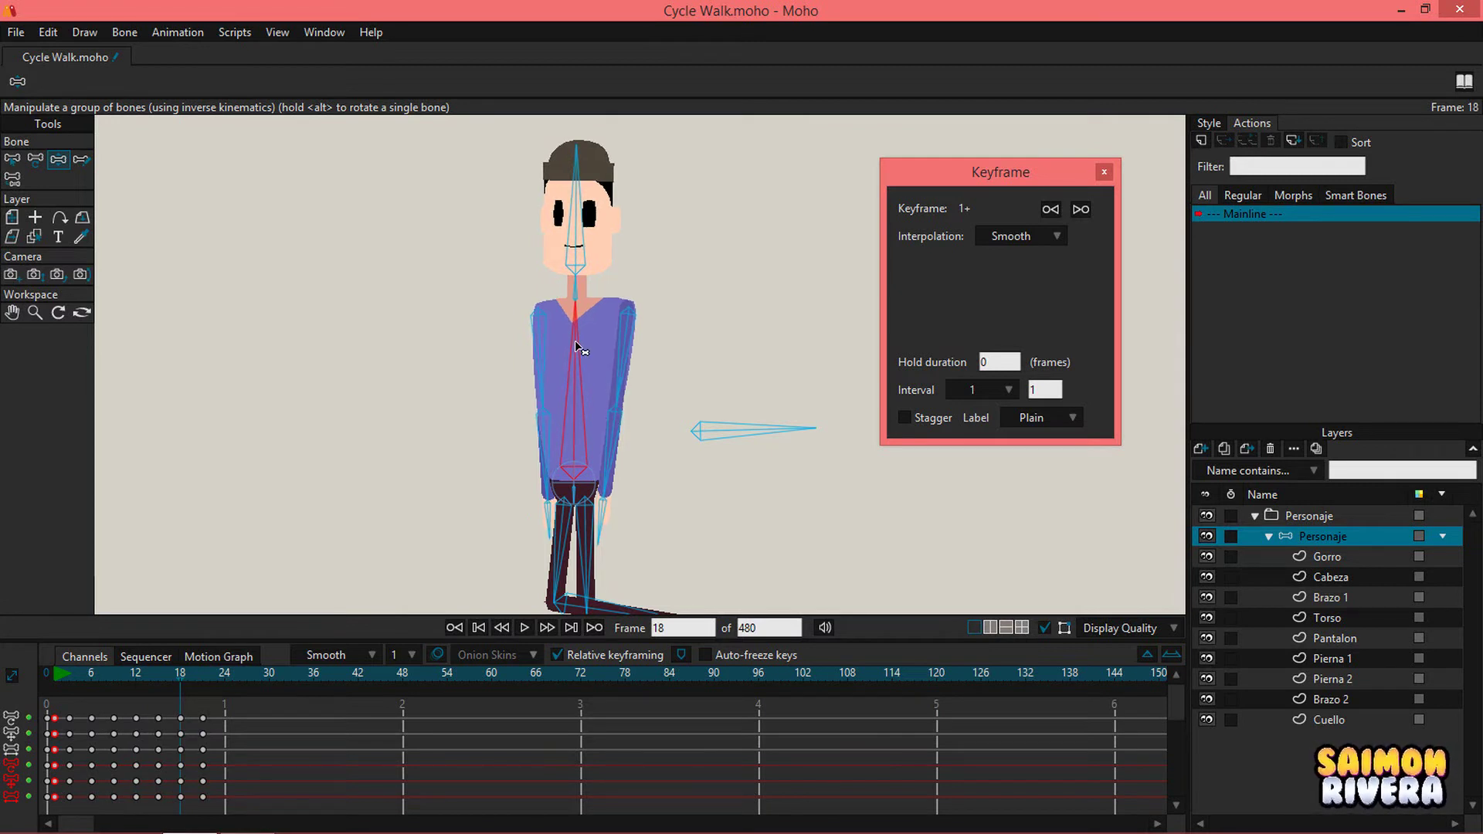
# Step: Copy the bone layer's keyframes with the tilted torso from frame 1 to frame 24
pyautogui.click(59, 746)
pyautogui.moveTo(55, 717); pyautogui.dragTo(56, 712)
pyautogui.click(222, 675)
pyautogui.hotkey('ctrl', 'v')
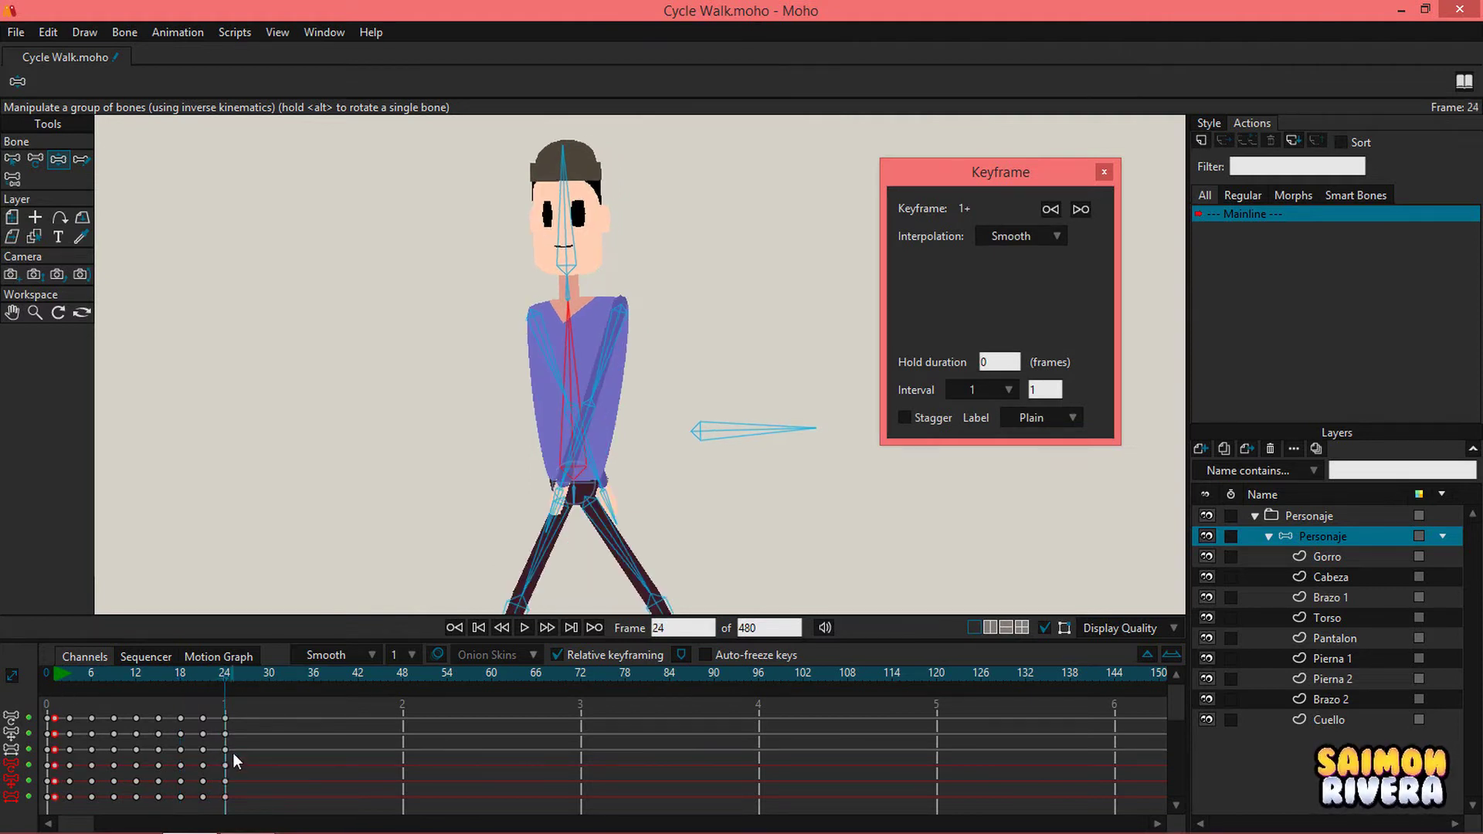
# Step: Set the bone keyframes at frame 24 to Cycle interpolation back to absolute frame 2
pyautogui.moveTo(234, 752); pyautogui.dragTo(221, 717)
pyautogui.rightClick(221, 717)
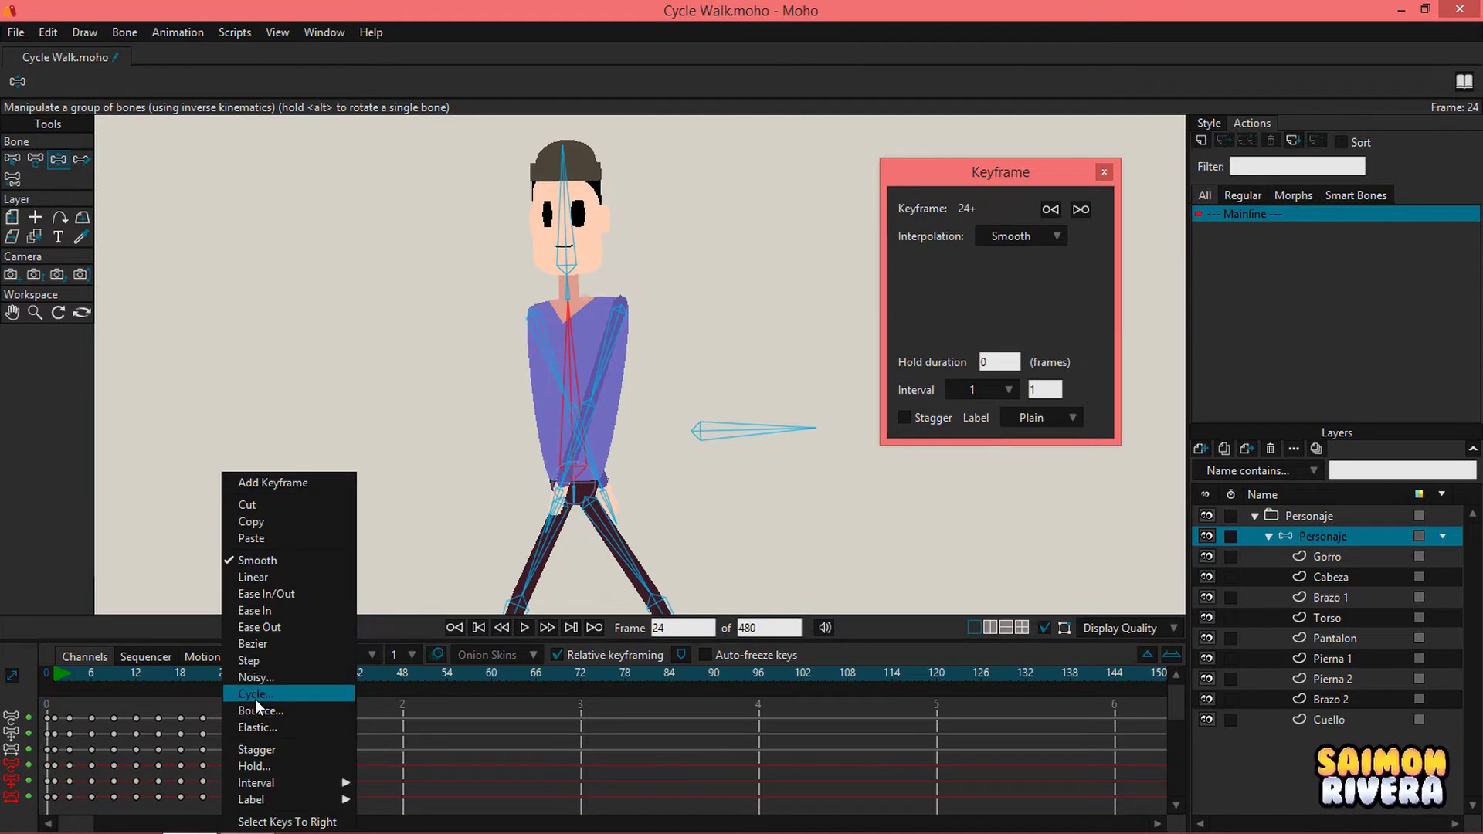
pyautogui.click(255, 694)
pyautogui.write('2')
pyautogui.press('Return')
# Step: Play the walk from frame 0 with the bones hidden, check the torso's sway up close, and return to the start
pyautogui.scroll(-2, 689, 390)
pyautogui.moveTo(712, 404)
pyautogui.mouseDown()
pyautogui.moveTo(608, 328)
pyautogui.moveTo(685, 407)
pyautogui.mouseUp()
pyautogui.click(1043, 628)
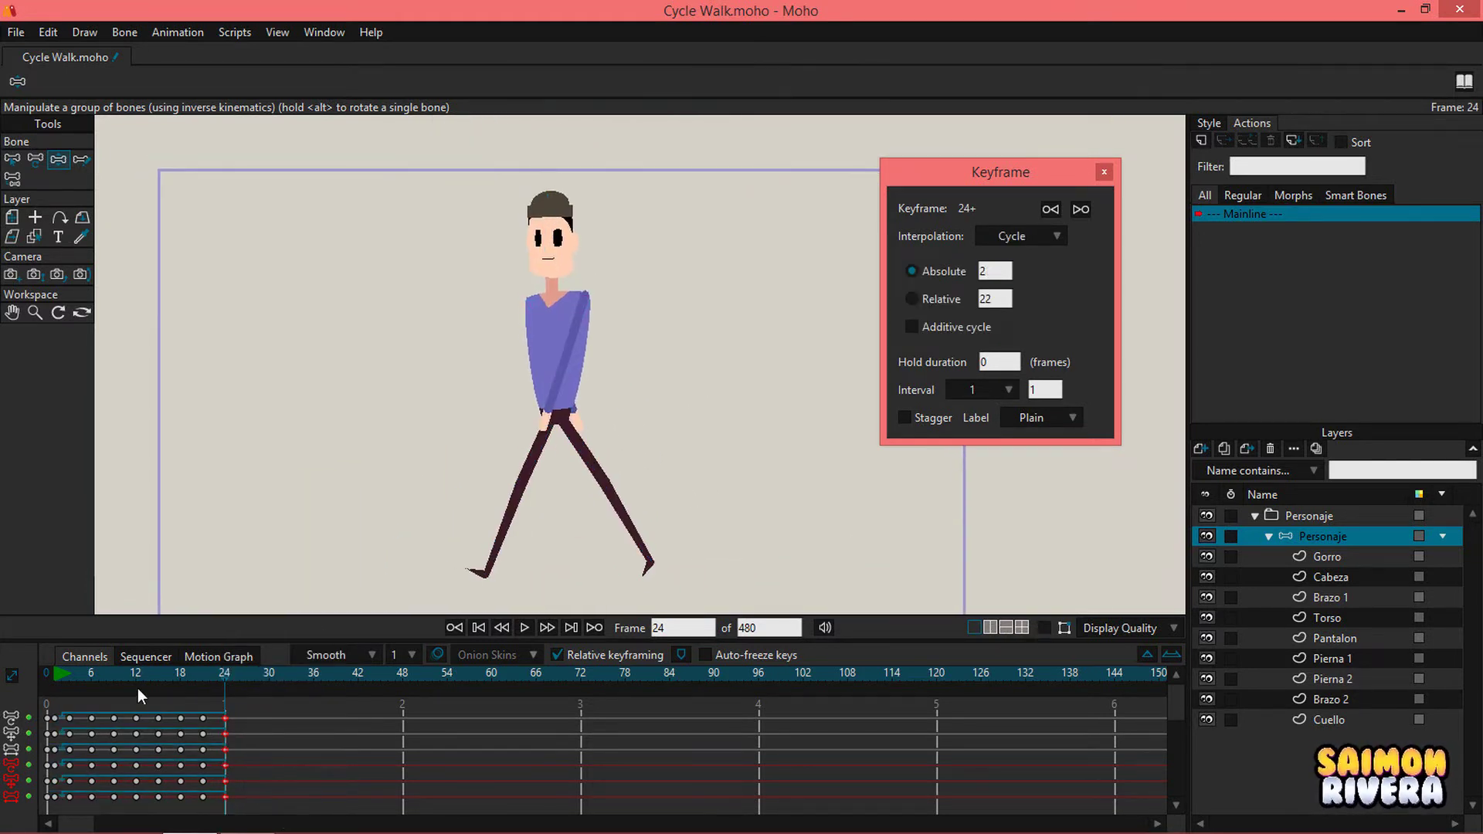
pyautogui.click(44, 674)
pyautogui.click(524, 627)
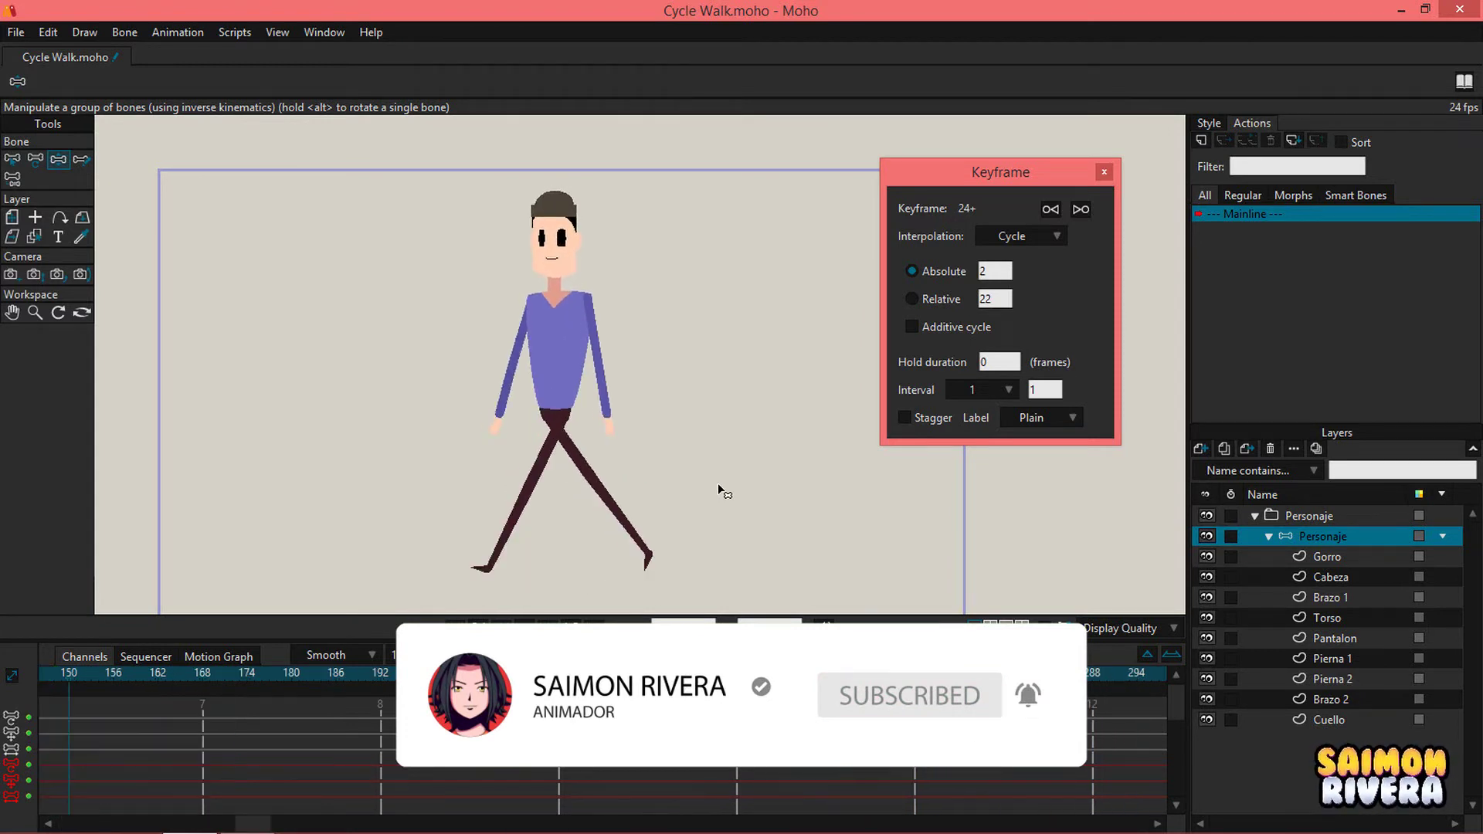
pyautogui.scroll(2, 550, 309)
pyautogui.scroll(5, 550, 309)
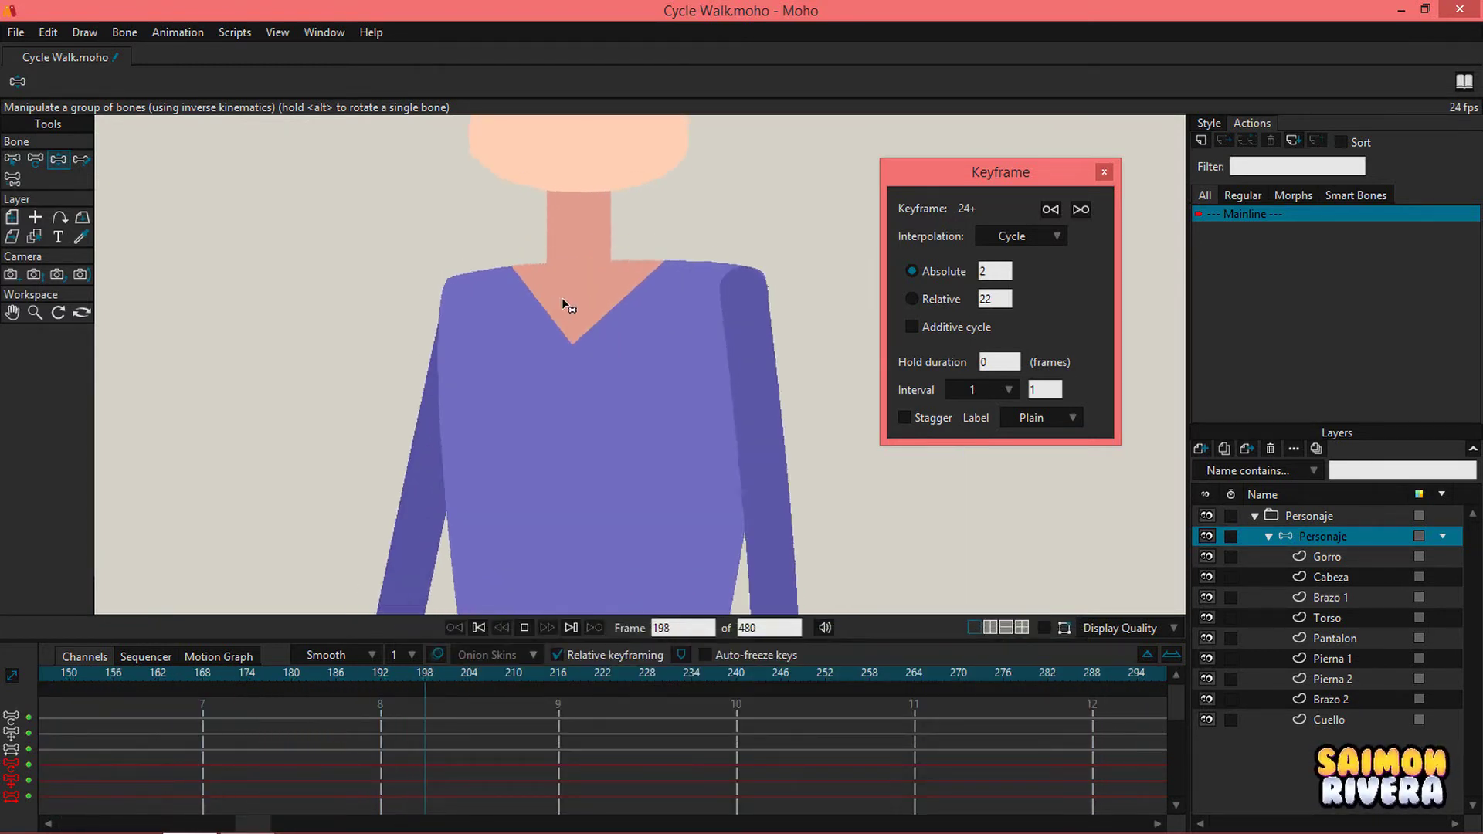
pyautogui.scroll(-4, 567, 317)
pyautogui.scroll(-2, 567, 323)
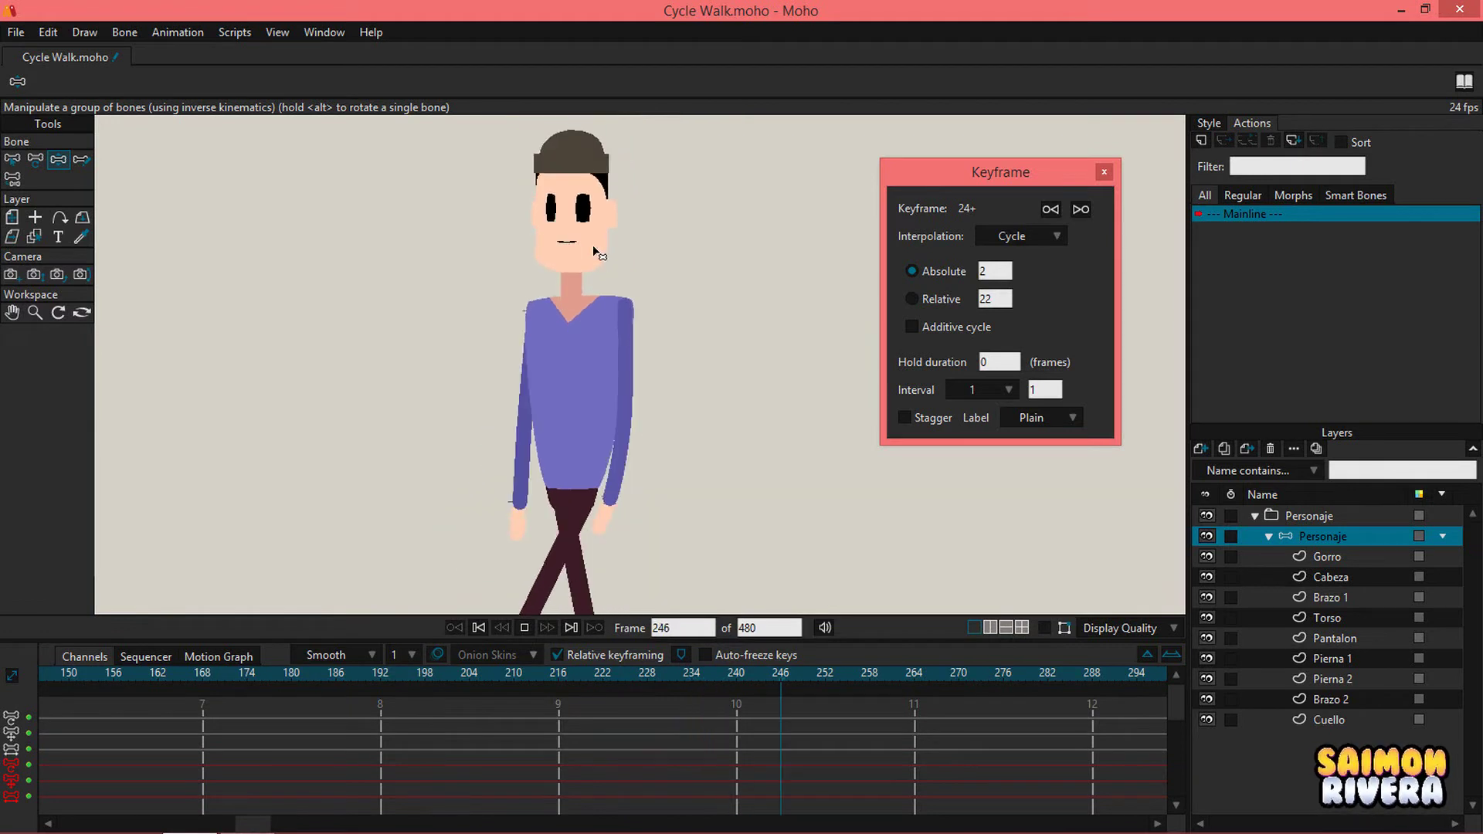
pyautogui.click(528, 627)
pyautogui.click(473, 628)
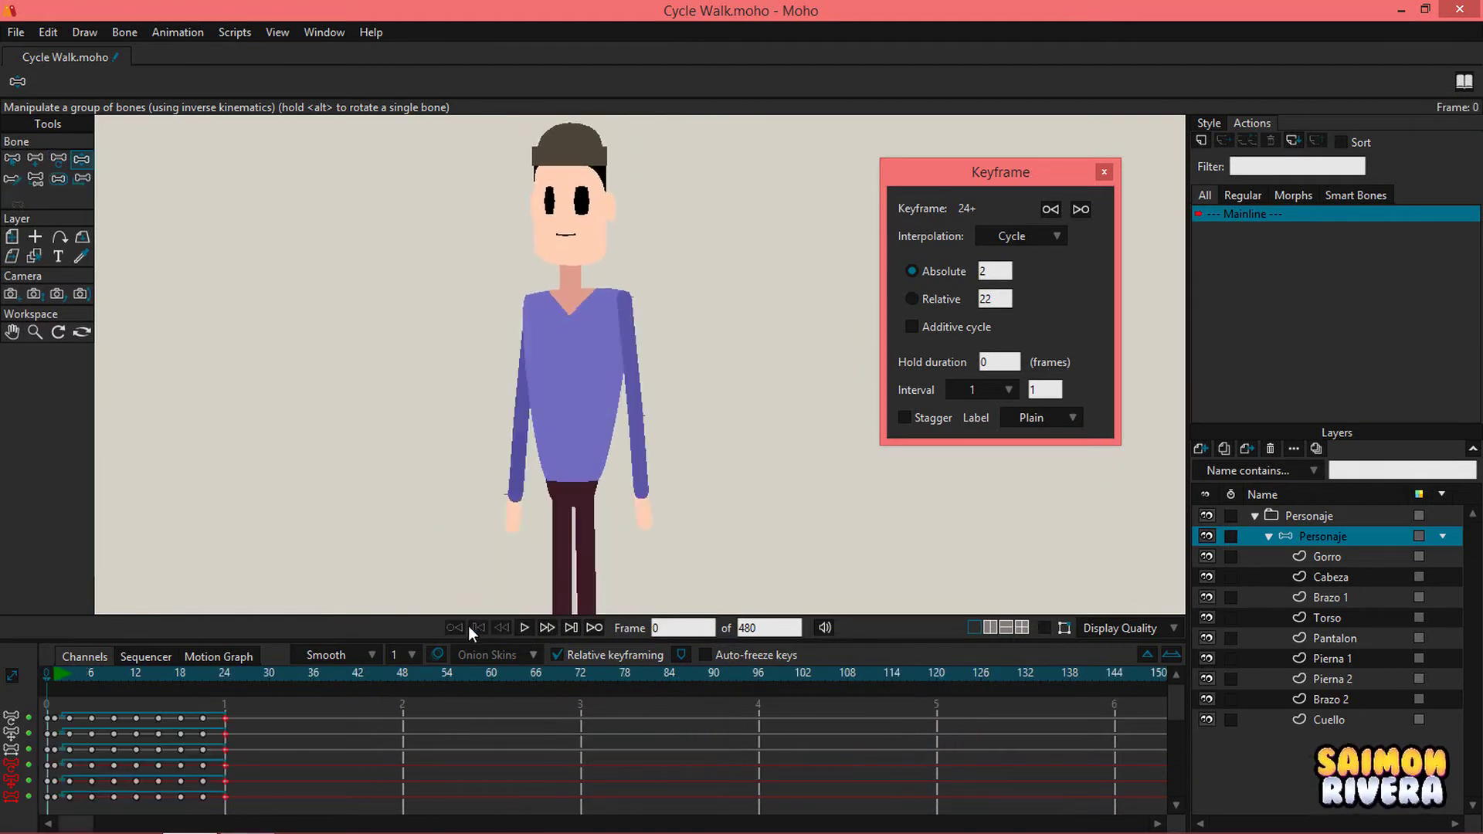
# Step: Delete the bone layer's cycle keyframes at frame 24 again
pyautogui.click(229, 737)
pyautogui.moveTo(222, 716); pyautogui.dragTo(252, 805)
pyautogui.press('Delete')
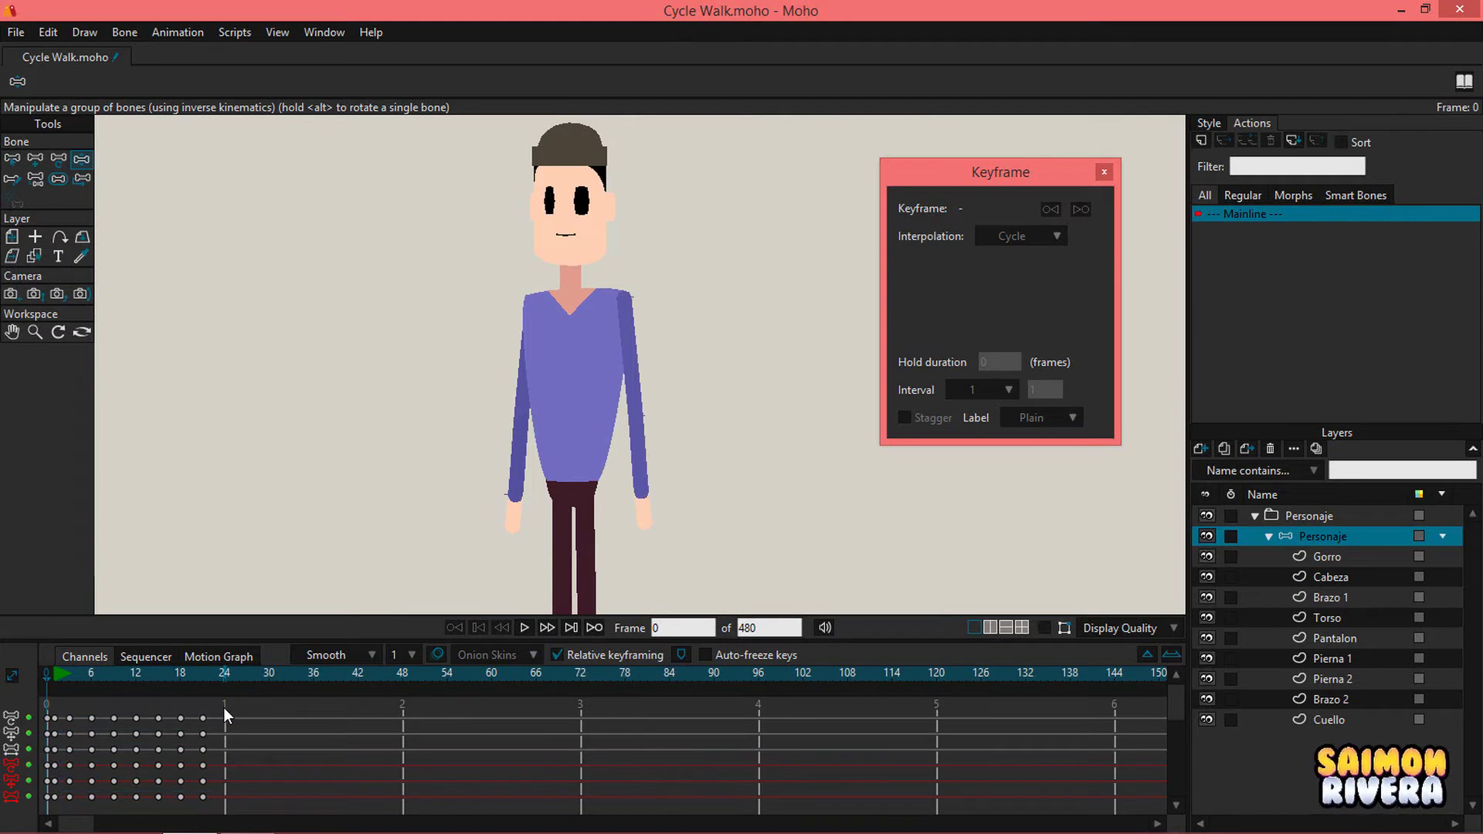
# Step: At frame 1, show the bones and tilt the head bone slightly to the left, and check the pose at frame 12
pyautogui.click(54, 676)
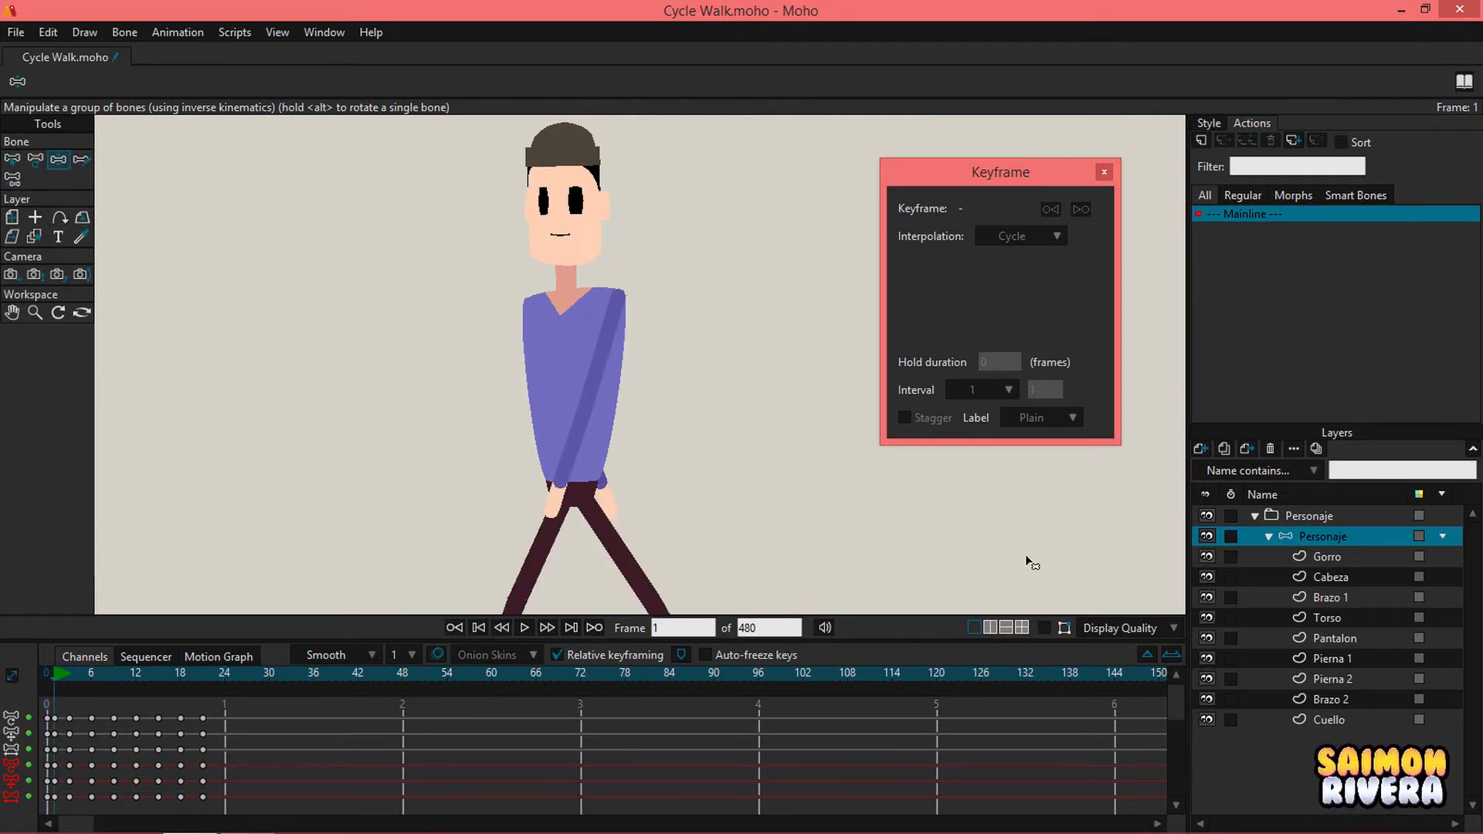
pyautogui.click(1043, 628)
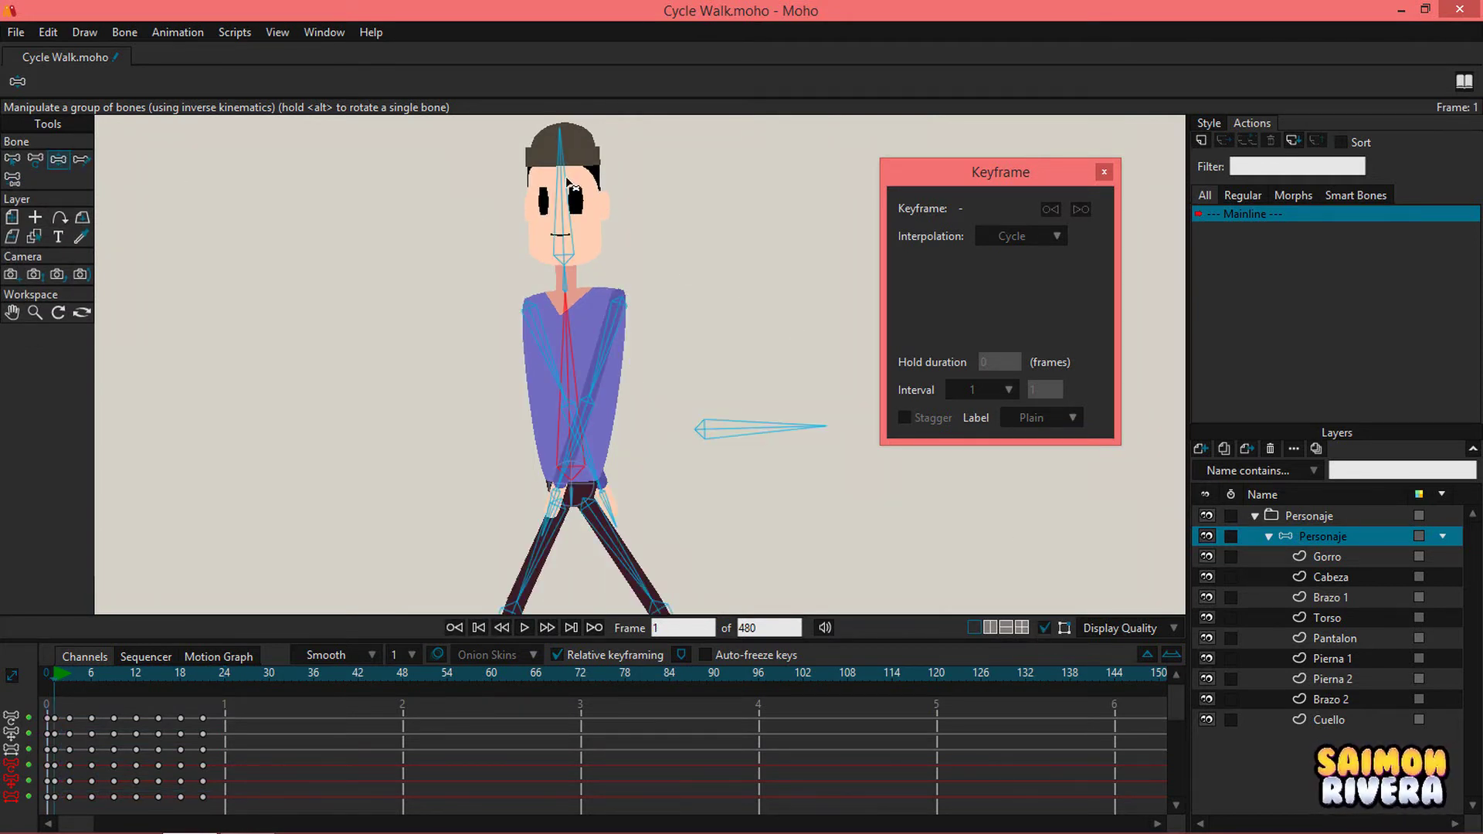
pyautogui.click(570, 184)
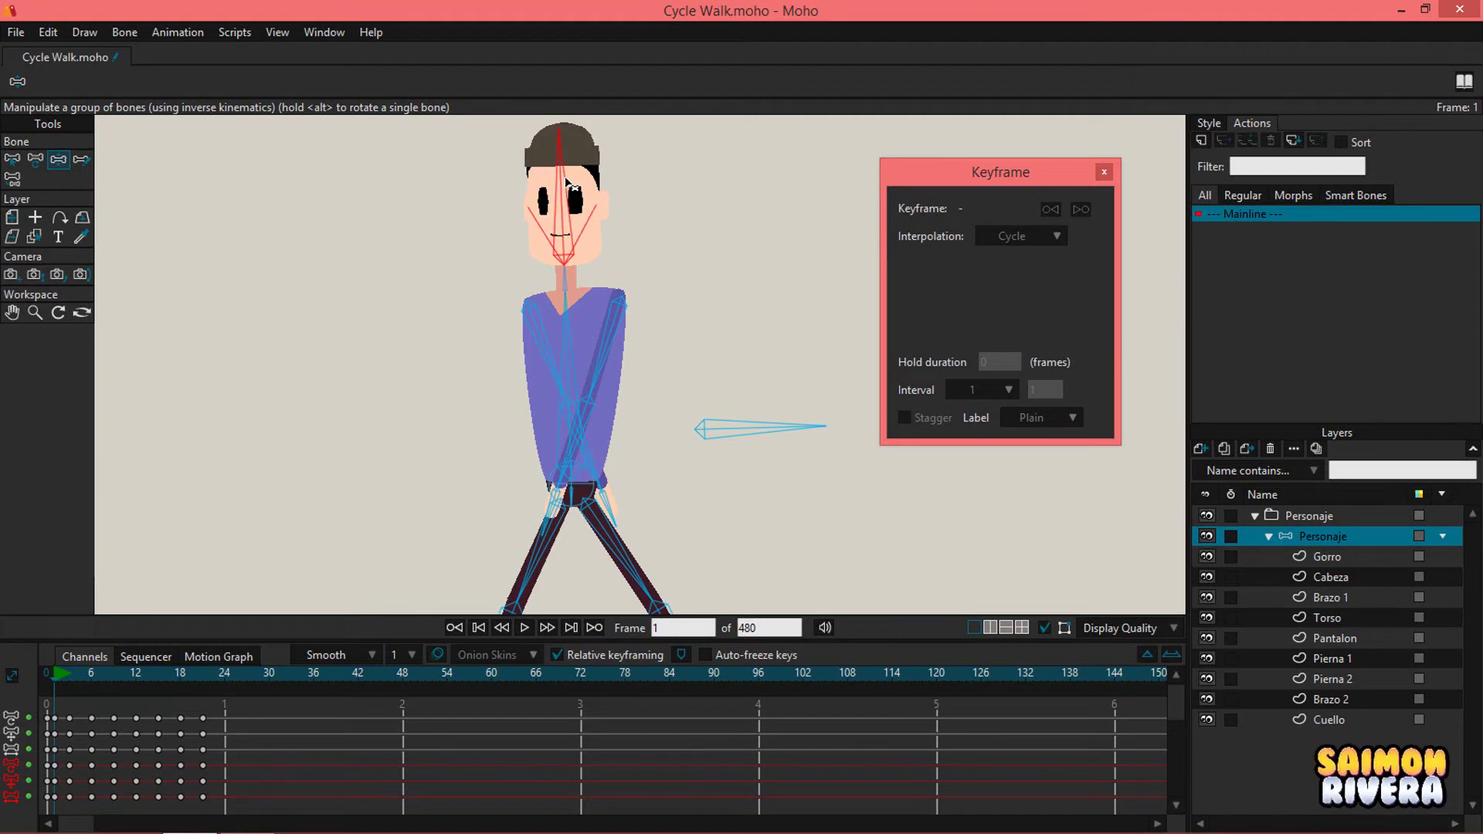
pyautogui.click(136, 674)
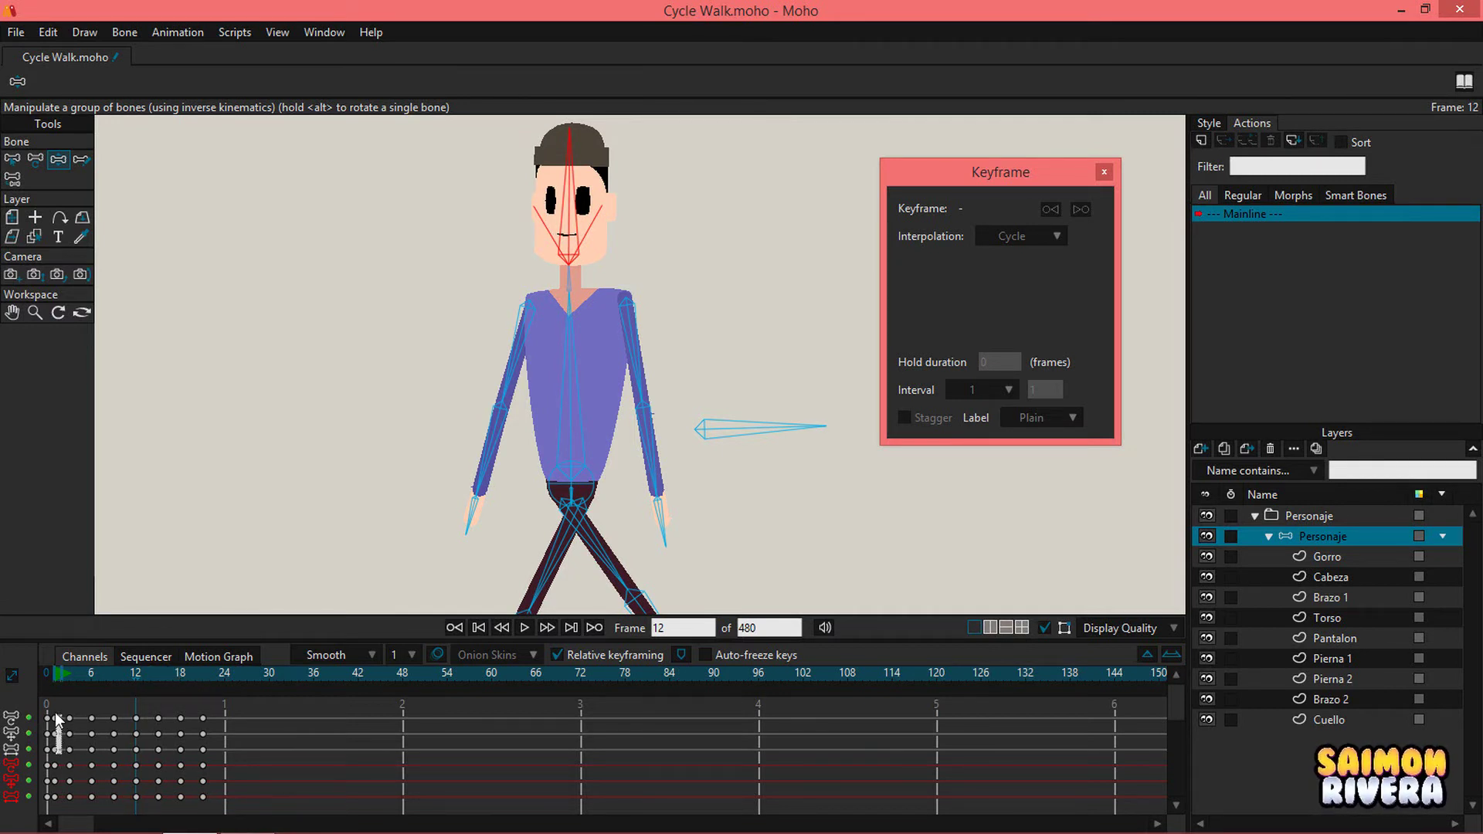
# Step: Copy the bone layer's keyframes with the tilted head from frame 1 to frame 24
pyautogui.moveTo(54, 712); pyautogui.dragTo(55, 711)
pyautogui.click(222, 673)
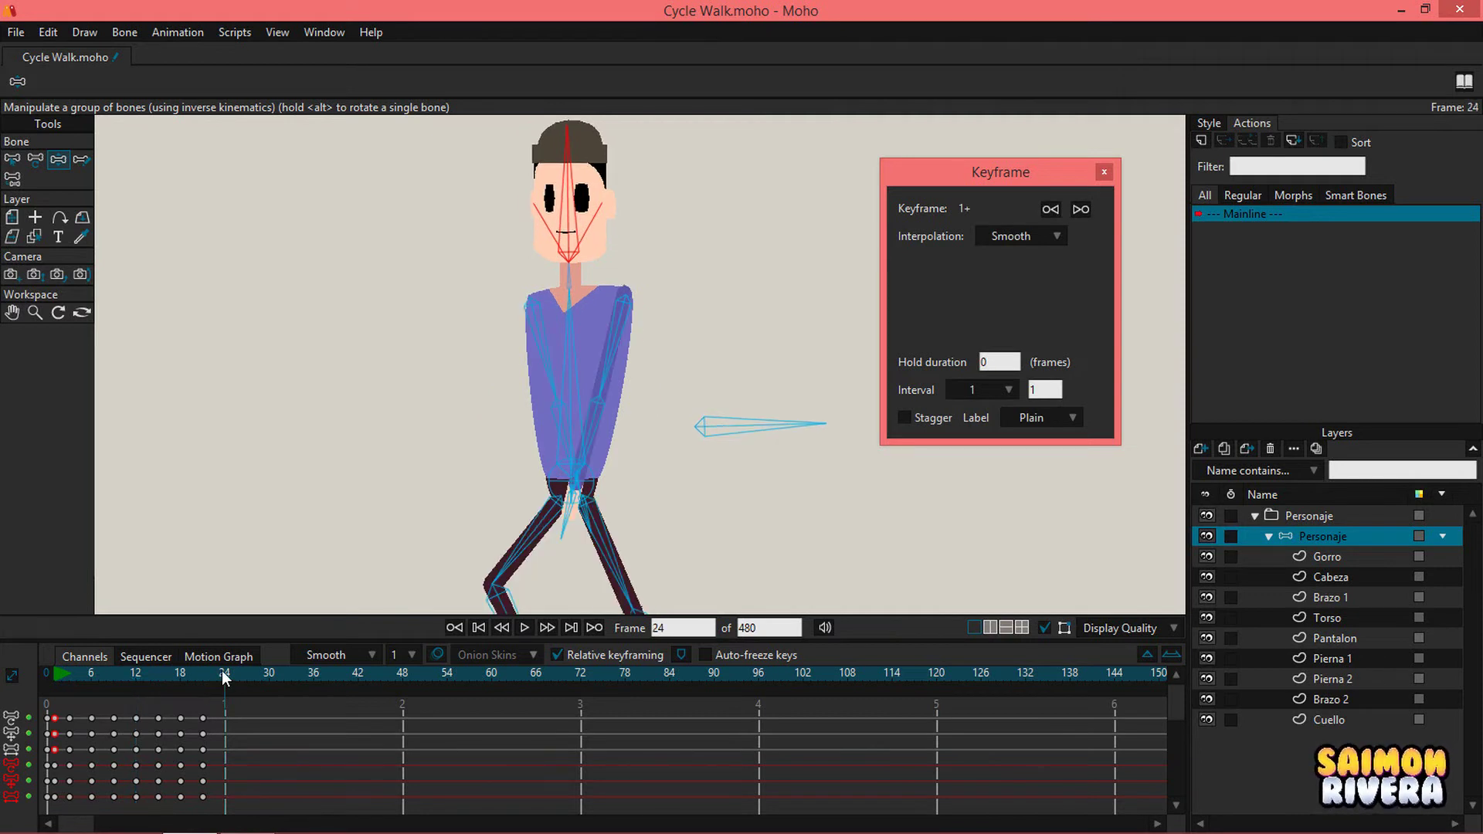
pyautogui.hotkey('ctrl', 'v')
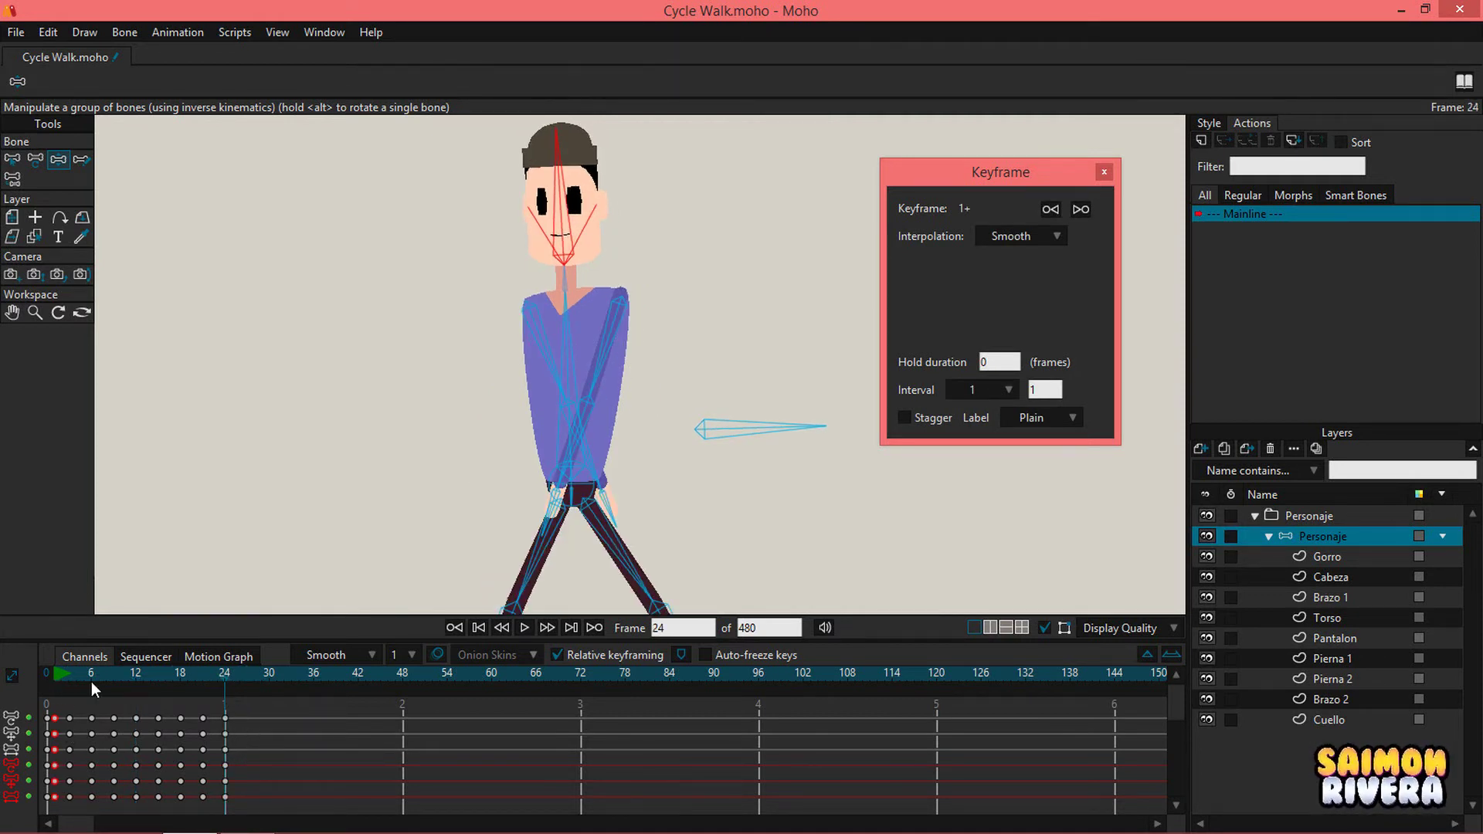
# Step: Set the pasted bone keyframes at frame 24 to cycle back to absolute frame 2, and close the keyframe settings
pyautogui.rightClick(225, 716)
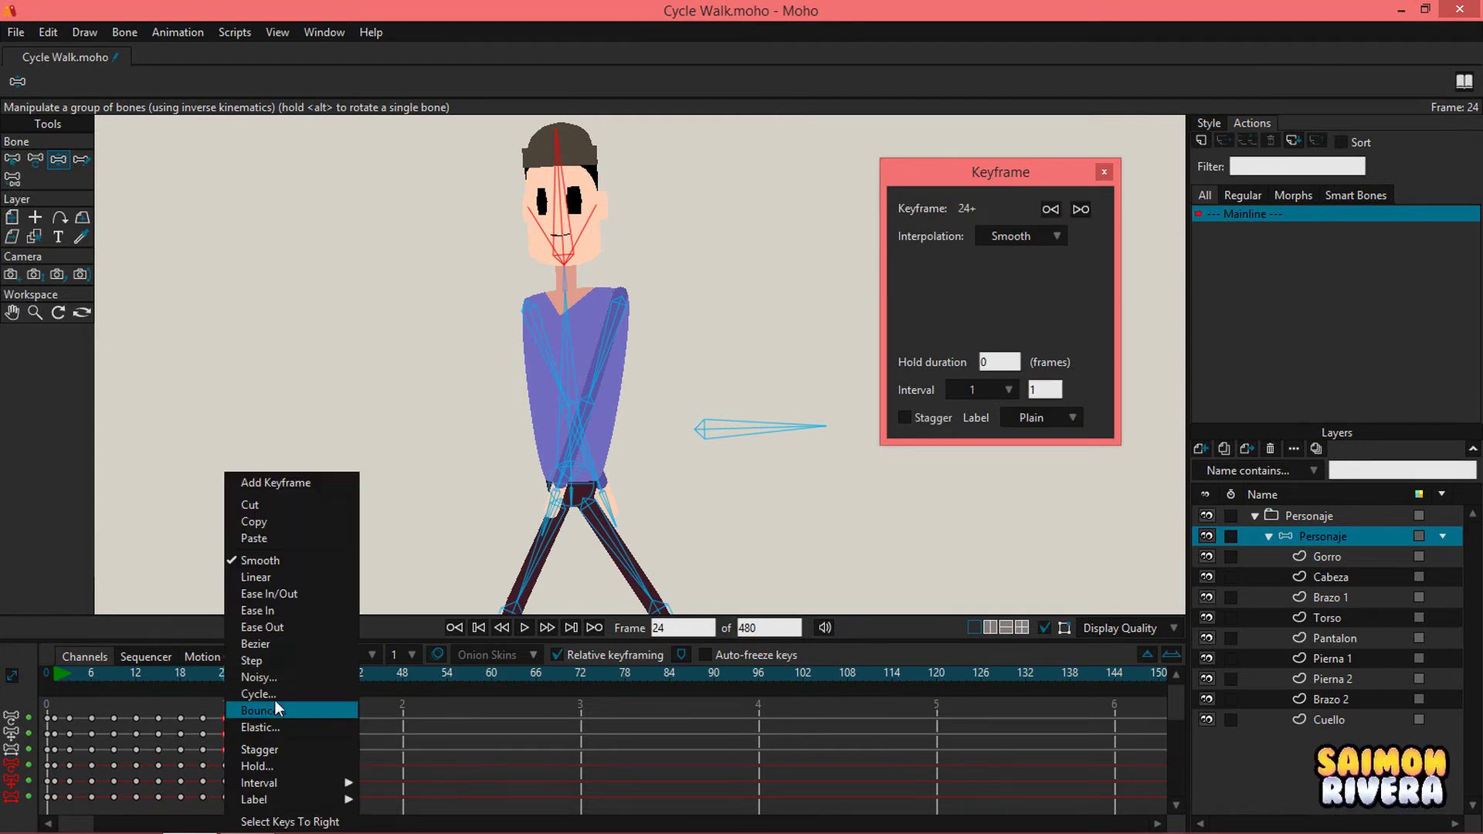
pyautogui.click(276, 690)
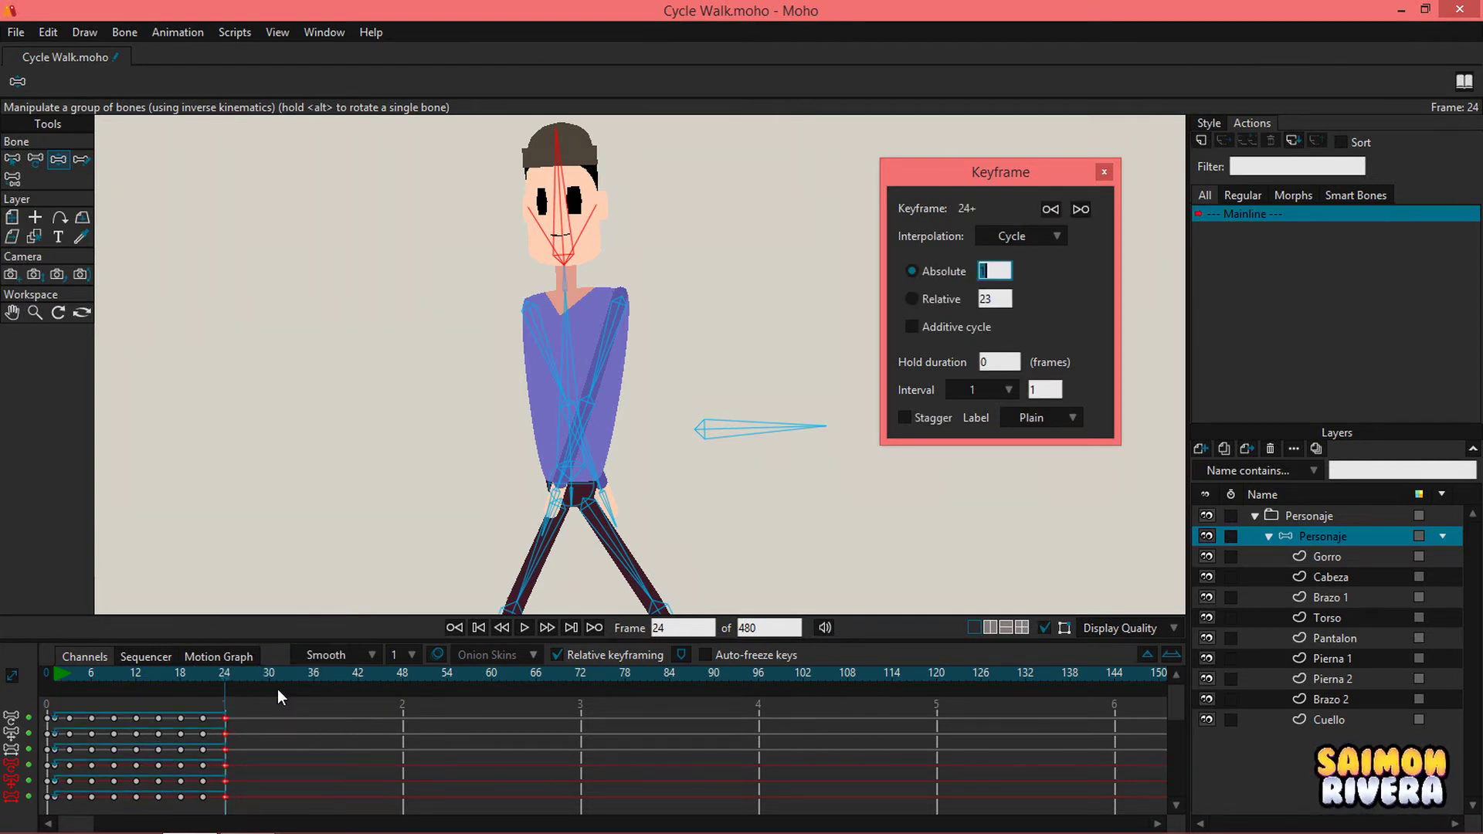
pyautogui.click(1104, 172)
# Step: Play the walk from frame 0 with the bones hidden to check the head and torso movement, and return to the start
pyautogui.click(1044, 627)
pyautogui.press('space')
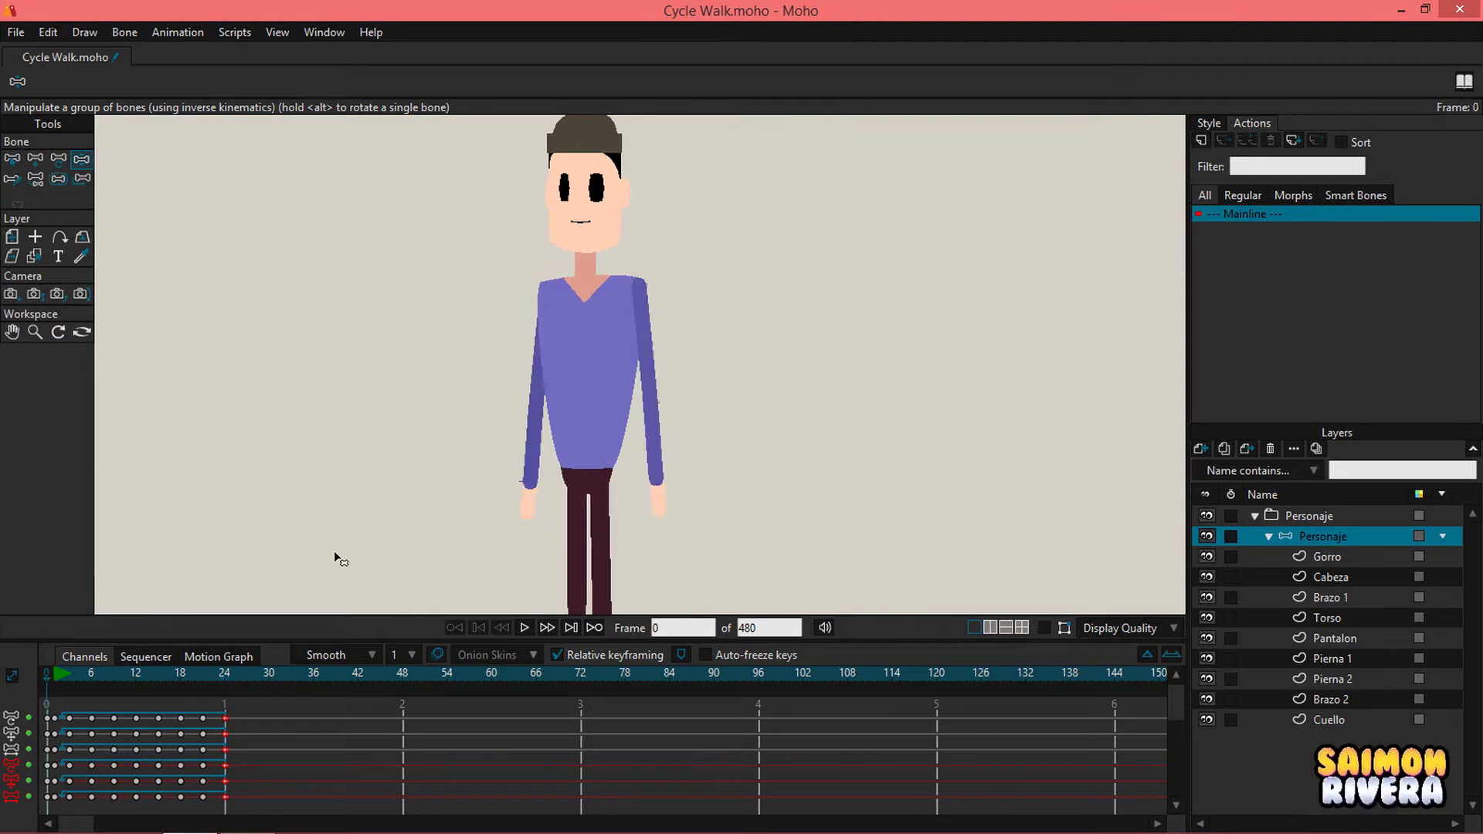
pyautogui.scroll(-2, 729, 455)
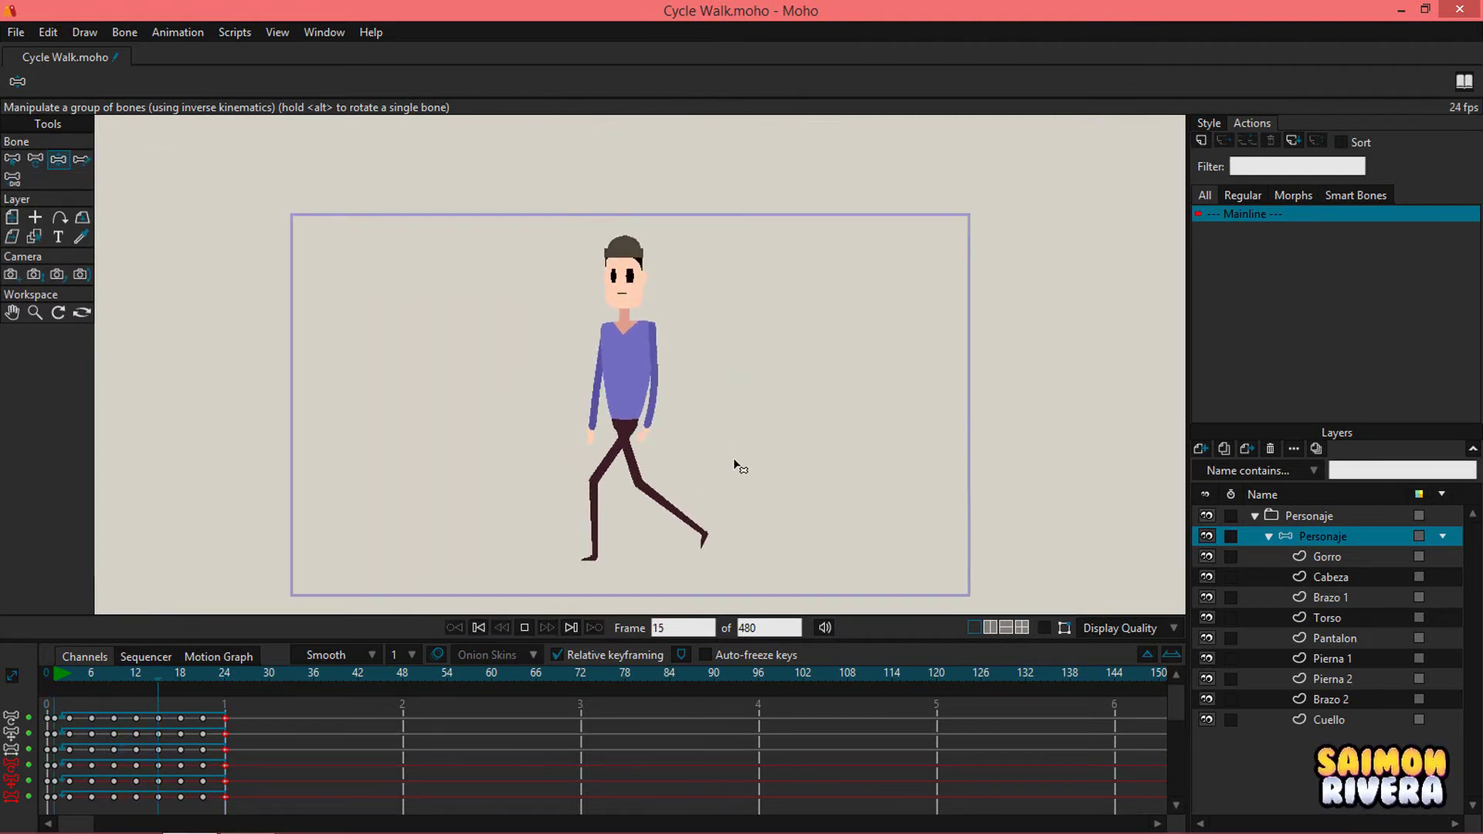
pyautogui.scroll(1, 734, 486)
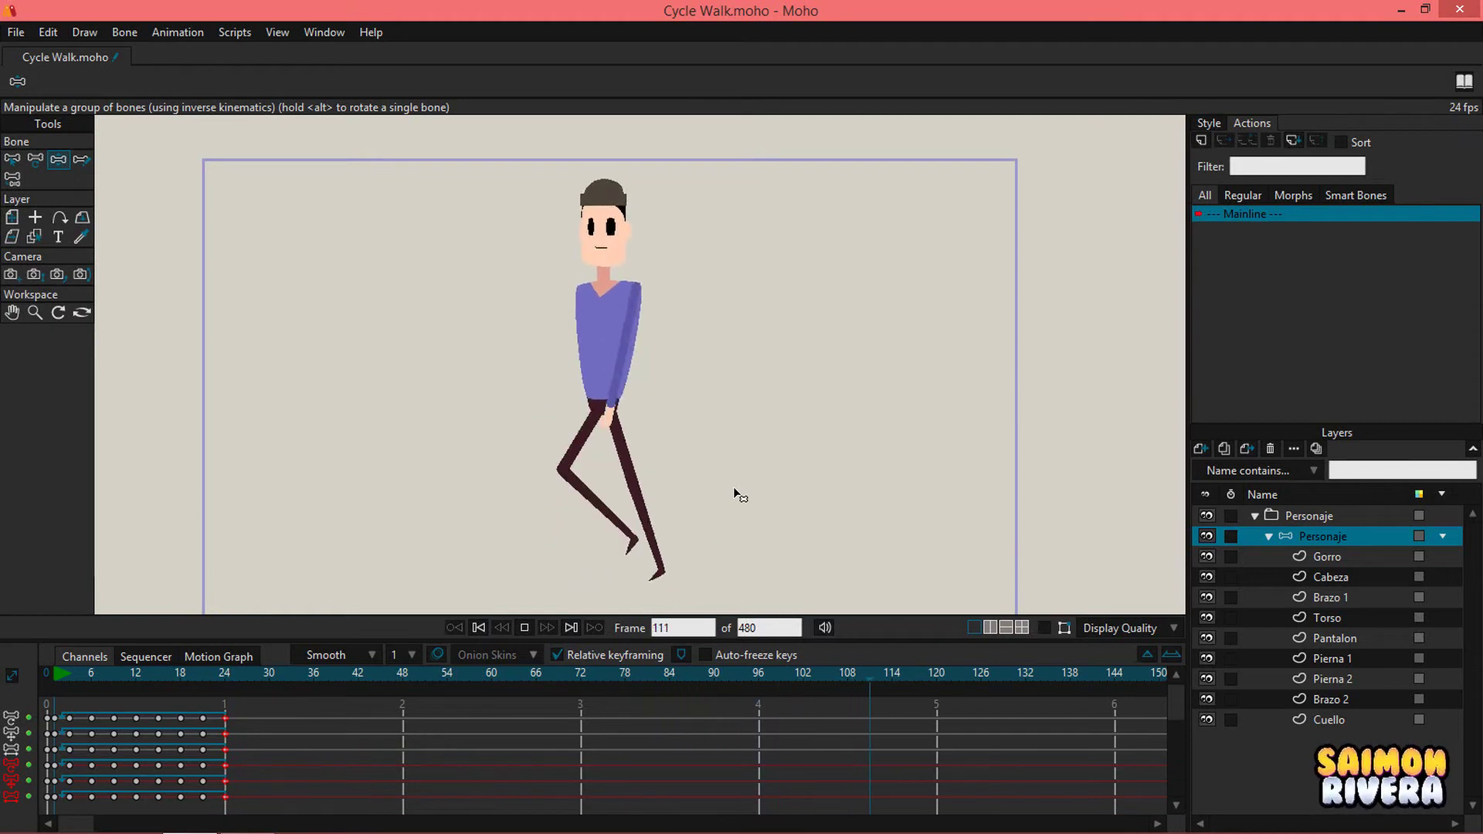
pyautogui.click(523, 627)
pyautogui.click(479, 628)
pyautogui.scroll(6, 653, 258)
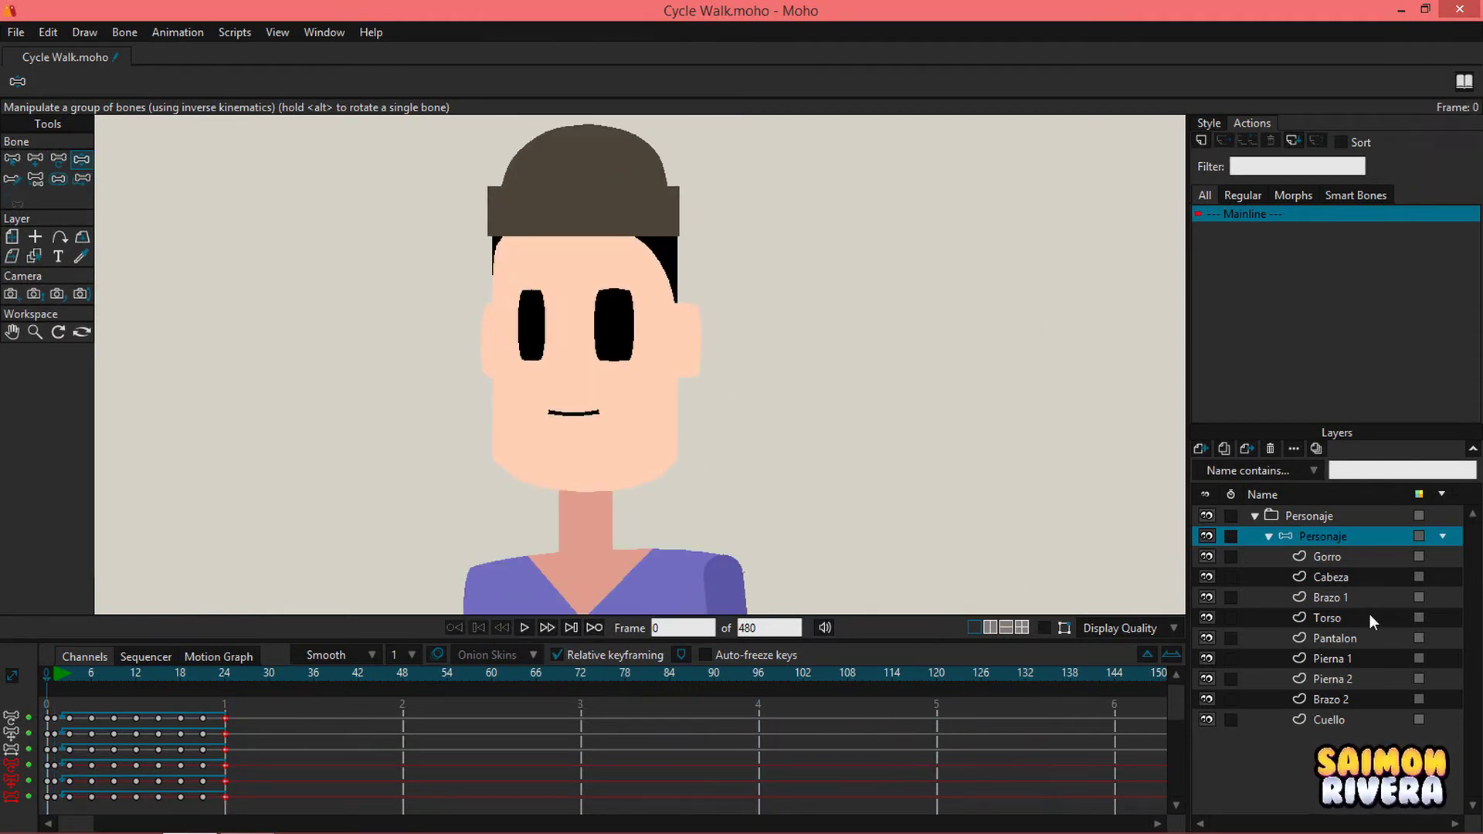
# Step: Select the Cabeza layer, show the bones and points, and go to frame 1
pyautogui.click(1361, 580)
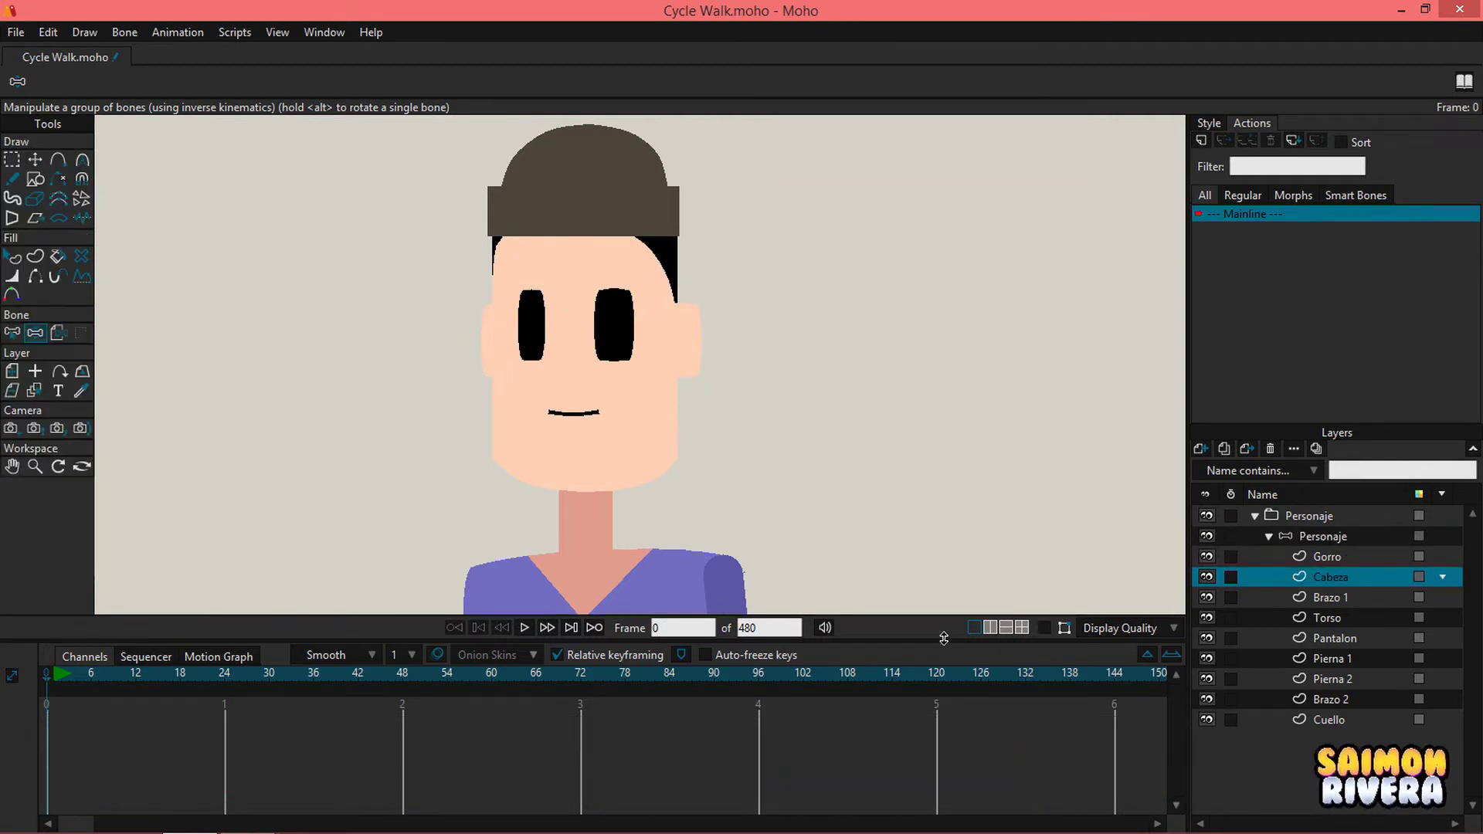
pyautogui.click(1044, 628)
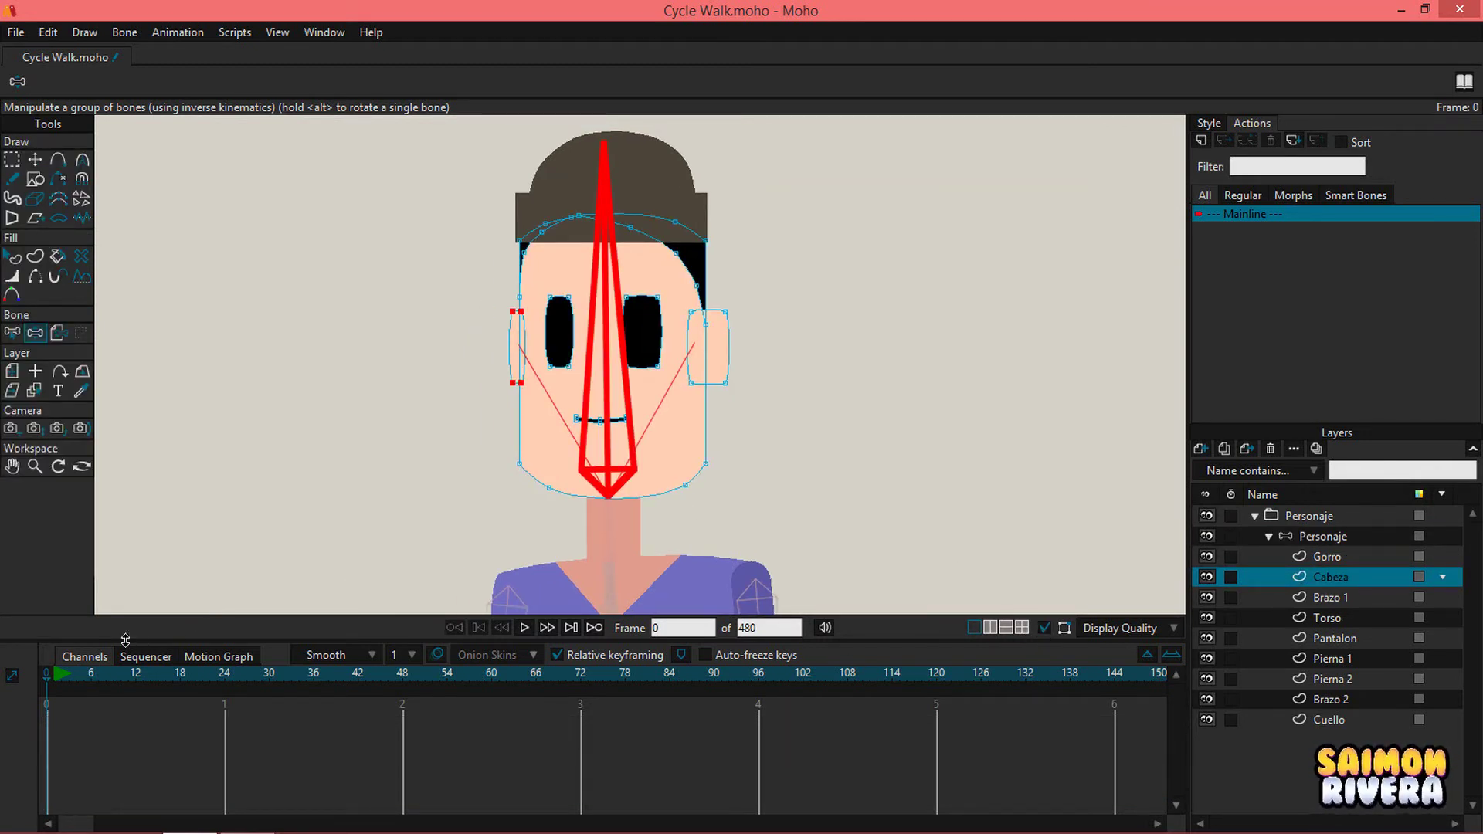
pyautogui.click(60, 678)
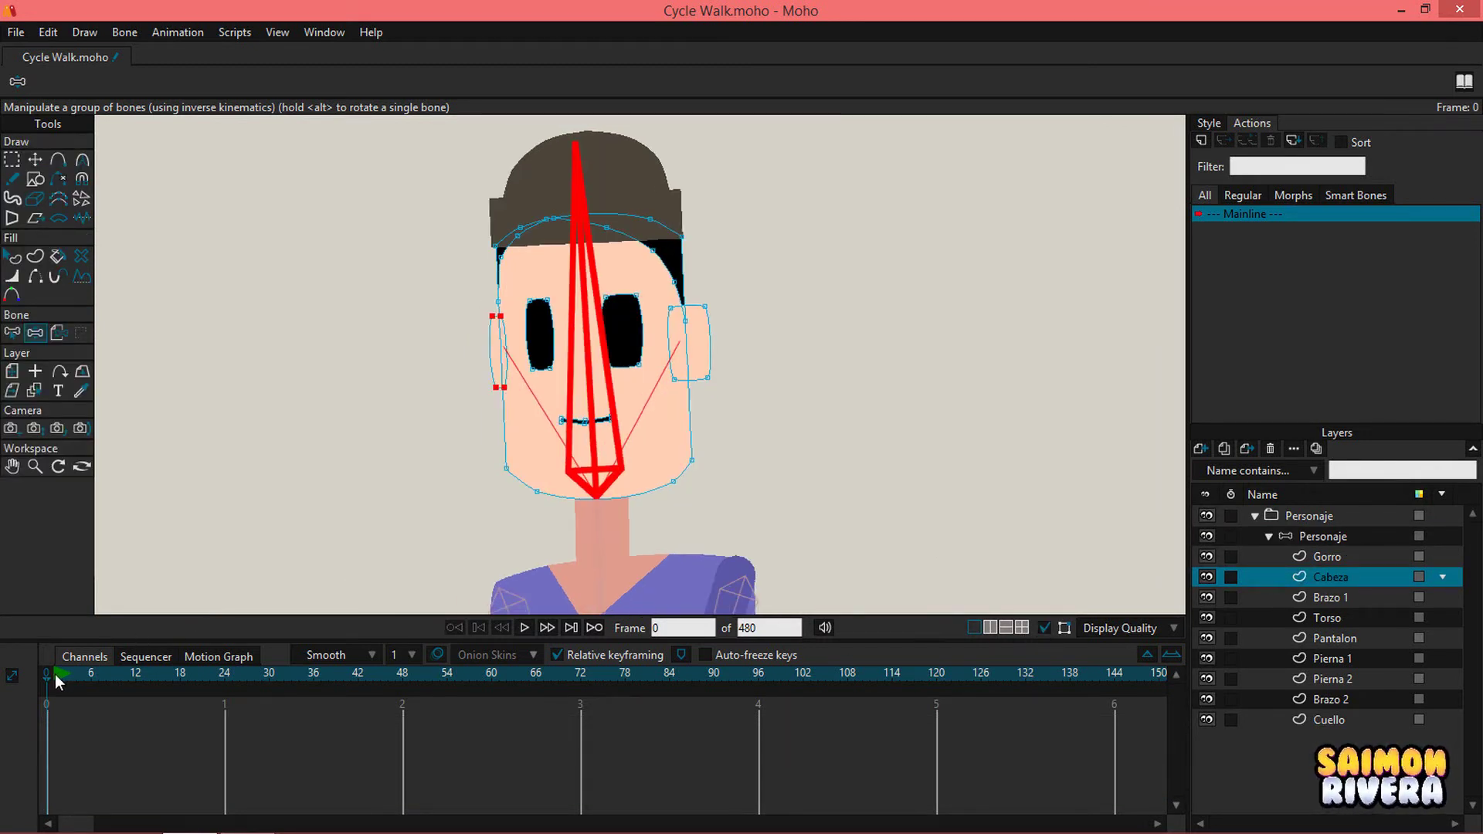
# Step: Select the eye and mouth points of the Cabeza layer and narrow them slightly at frame 1
pyautogui.click(82, 159)
pyautogui.press('g')
pyautogui.scroll(1, 715, 374)
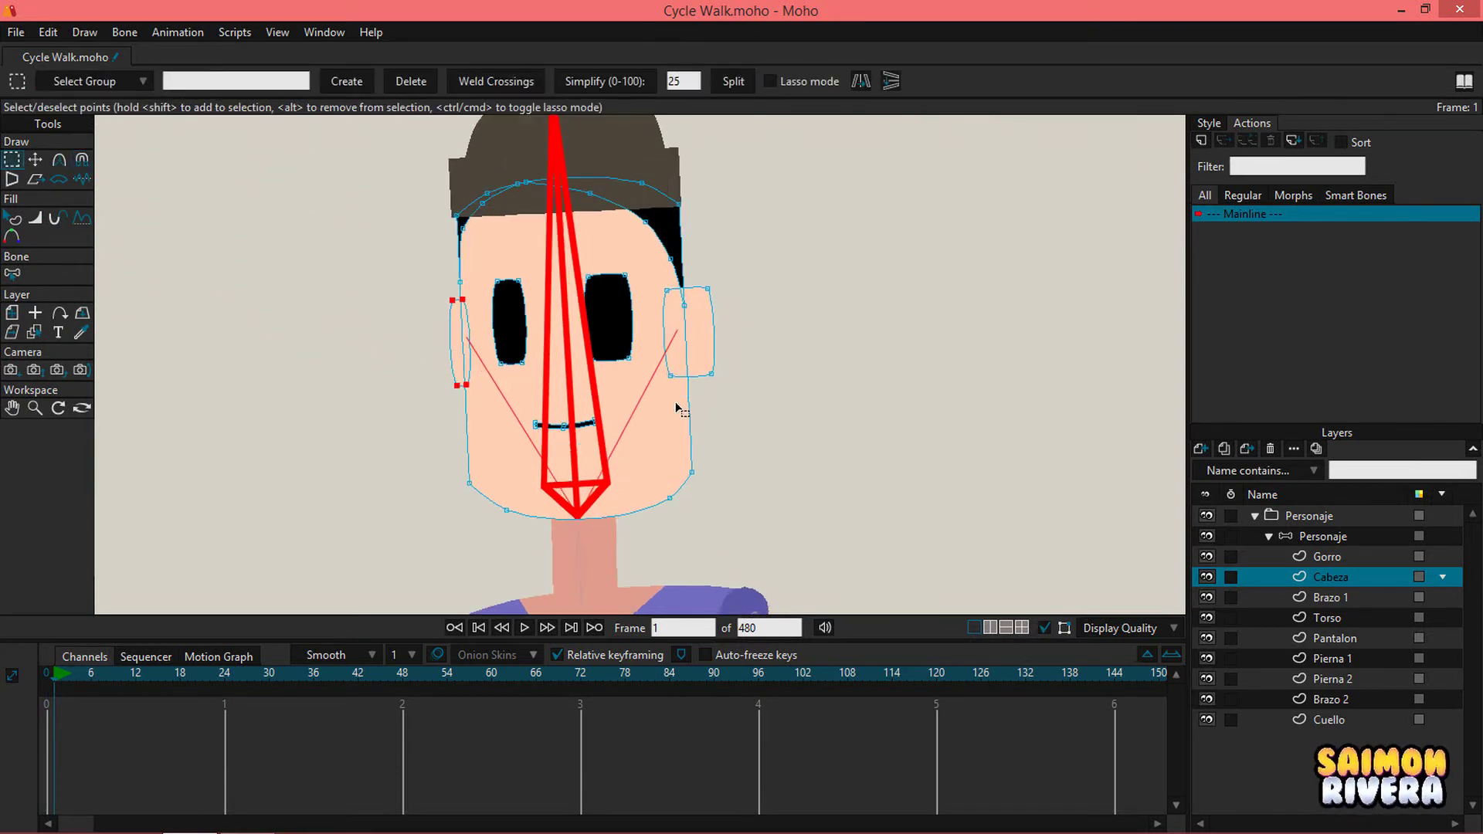
pyautogui.moveTo(653, 462); pyautogui.dragTo(487, 259)
pyautogui.click(35, 159)
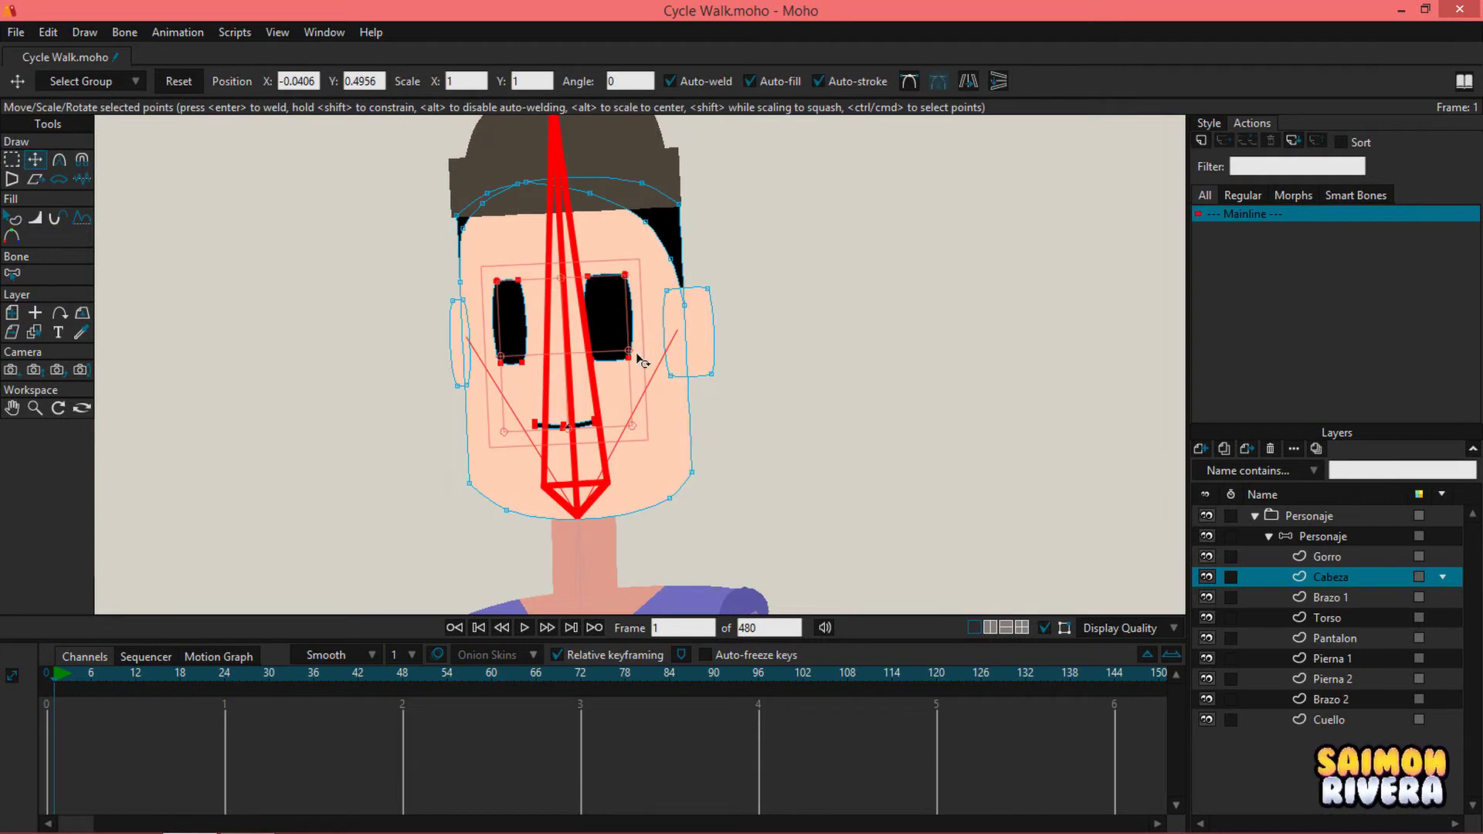
pyautogui.moveTo(630, 350); pyautogui.dragTo(618, 354)
# Step: Widen the eyes and mouth slightly at frame 12, and copy the frame 1 head keyframes to frame 24
pyautogui.click(137, 676)
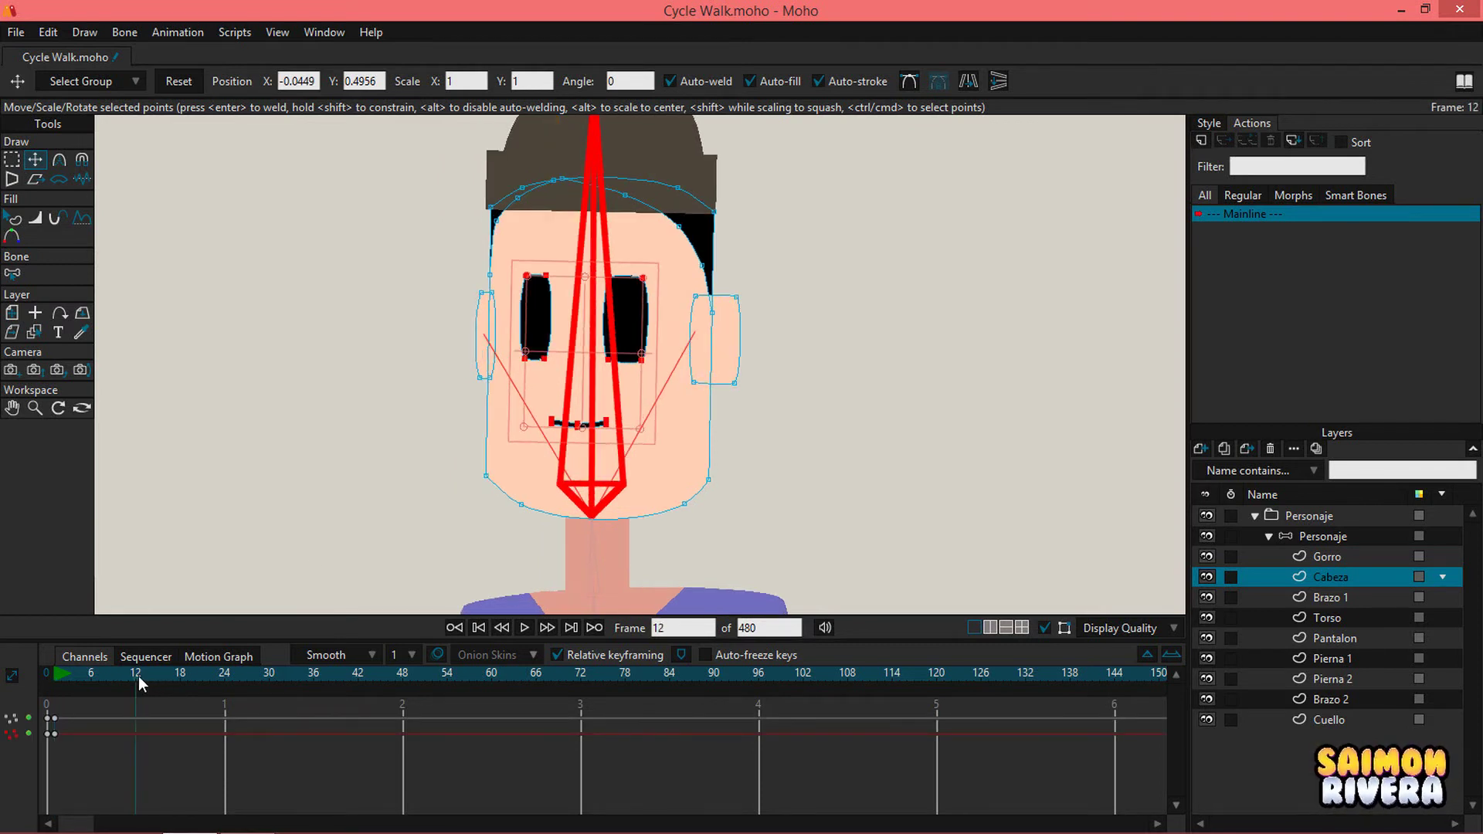
pyautogui.moveTo(645, 359); pyautogui.dragTo(654, 360)
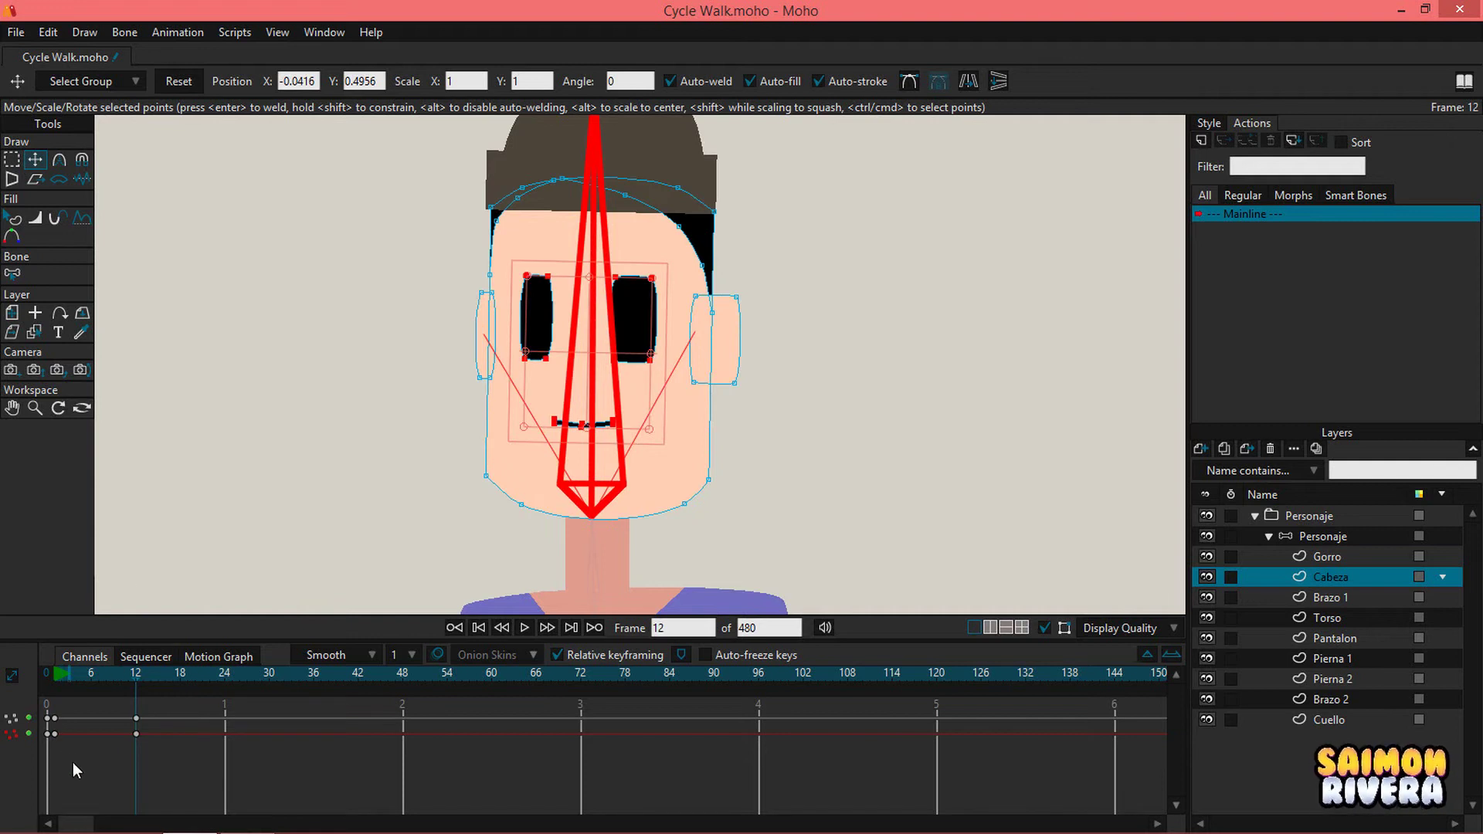
pyautogui.moveTo(73, 763); pyautogui.dragTo(53, 712)
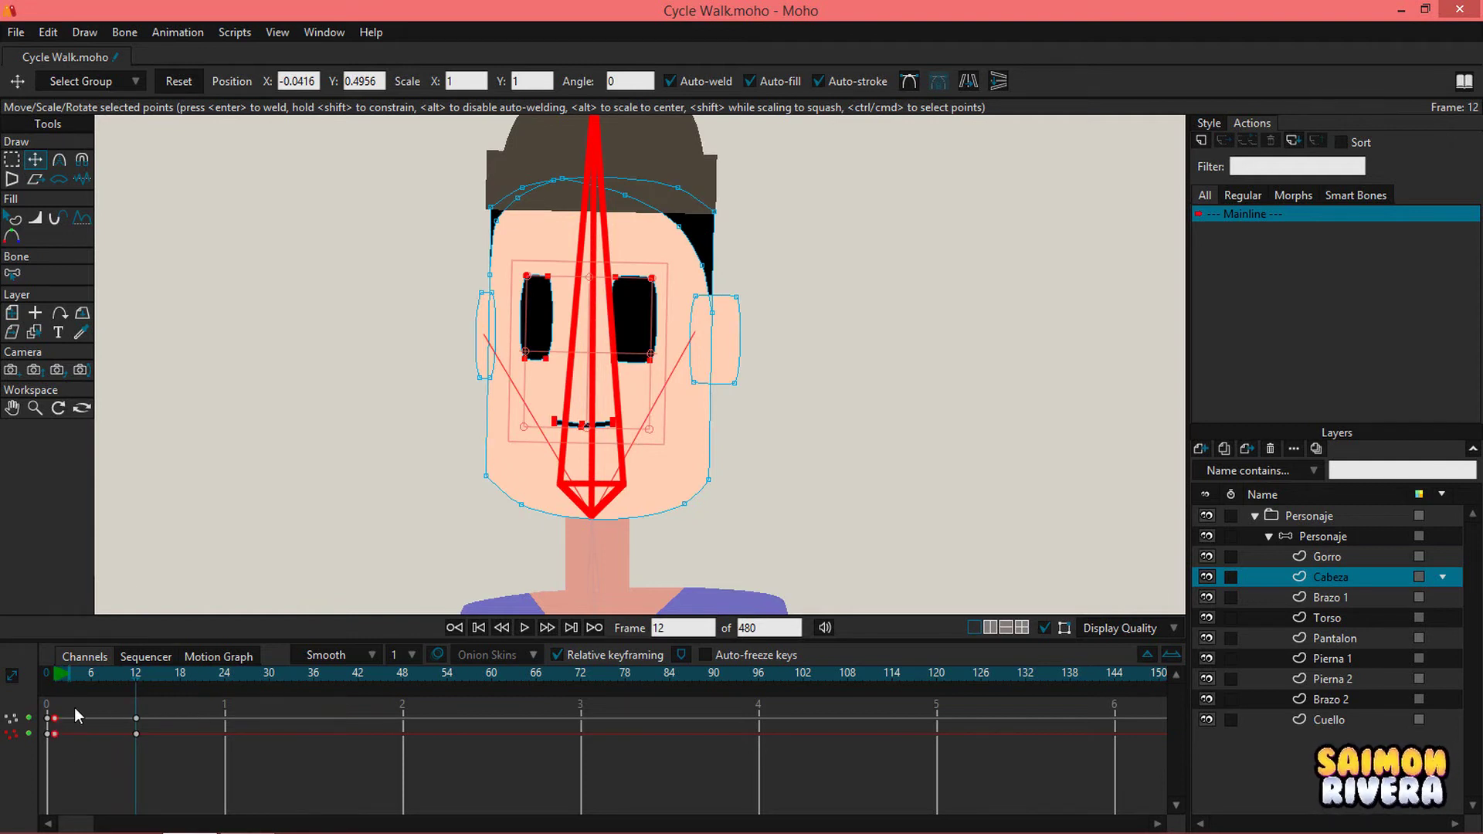
pyautogui.click(222, 673)
pyautogui.hotkey('ctrl', 'v')
# Step: With the Magnet tool, nudge the jaw and cheek points slightly inward at frame 1 and the right jaw outward at frame 12
pyautogui.click(53, 675)
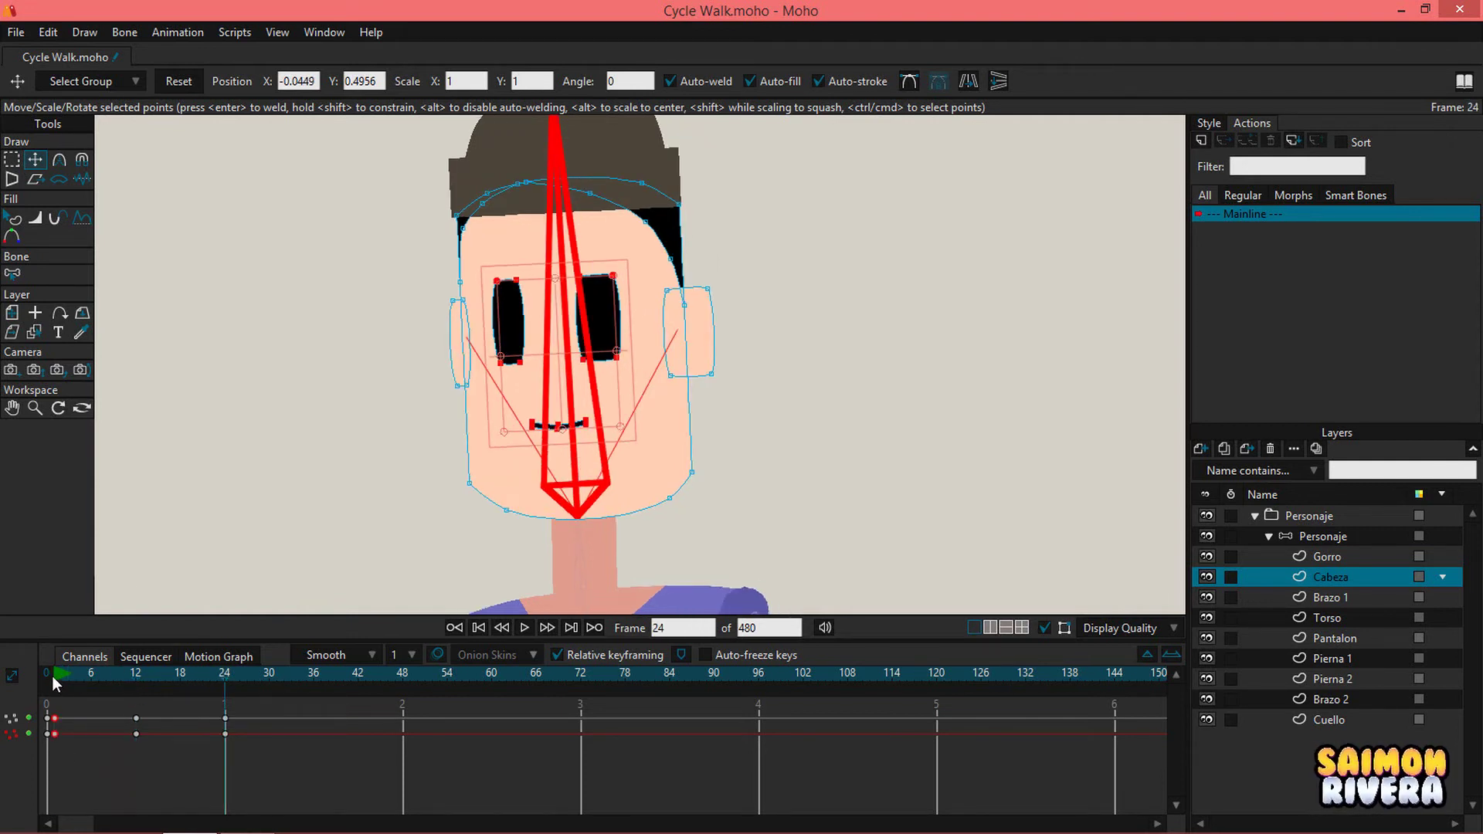
pyautogui.click(82, 159)
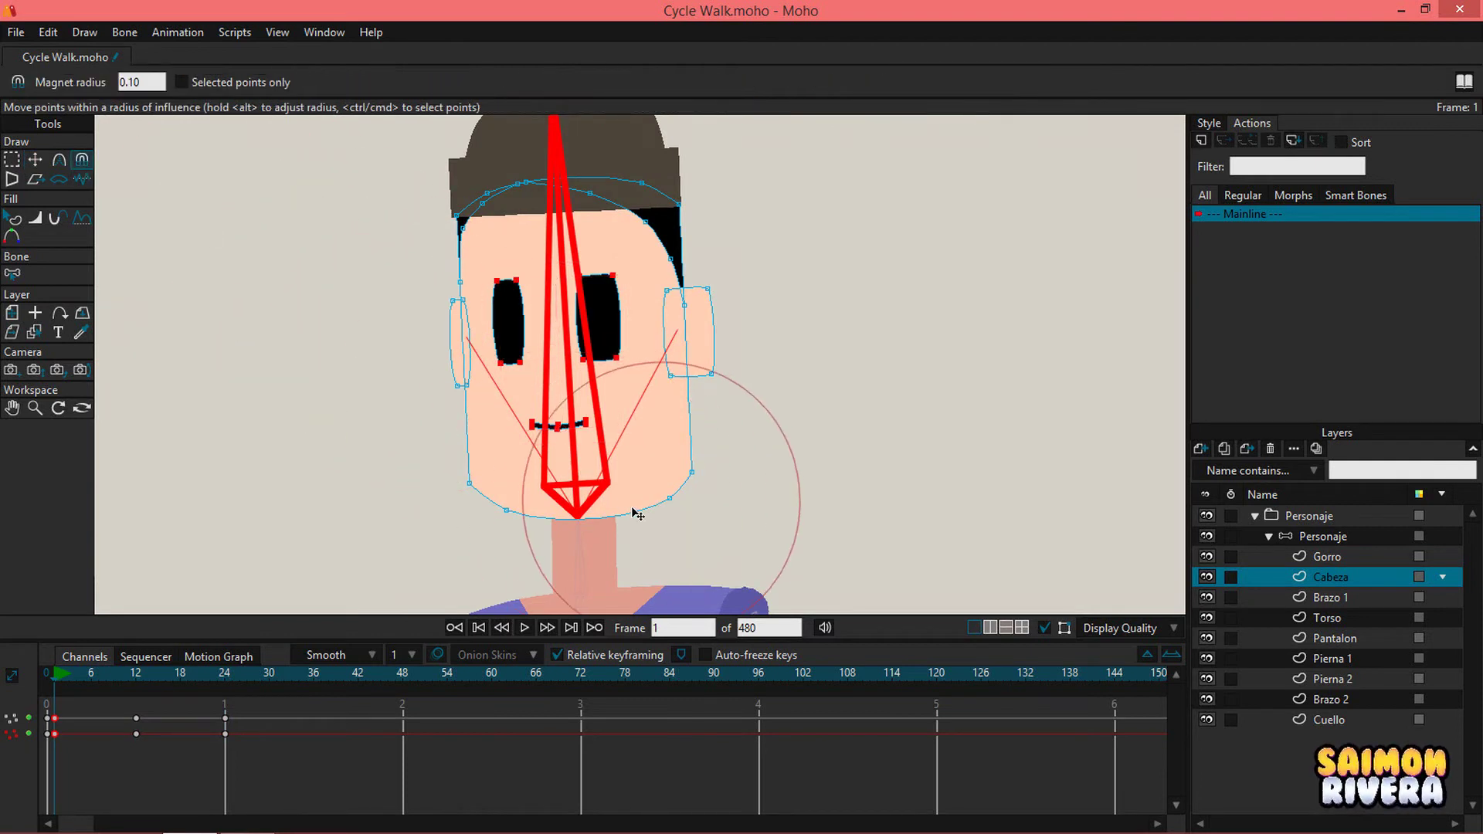
pyautogui.moveTo(449, 539); pyautogui.dragTo(460, 541)
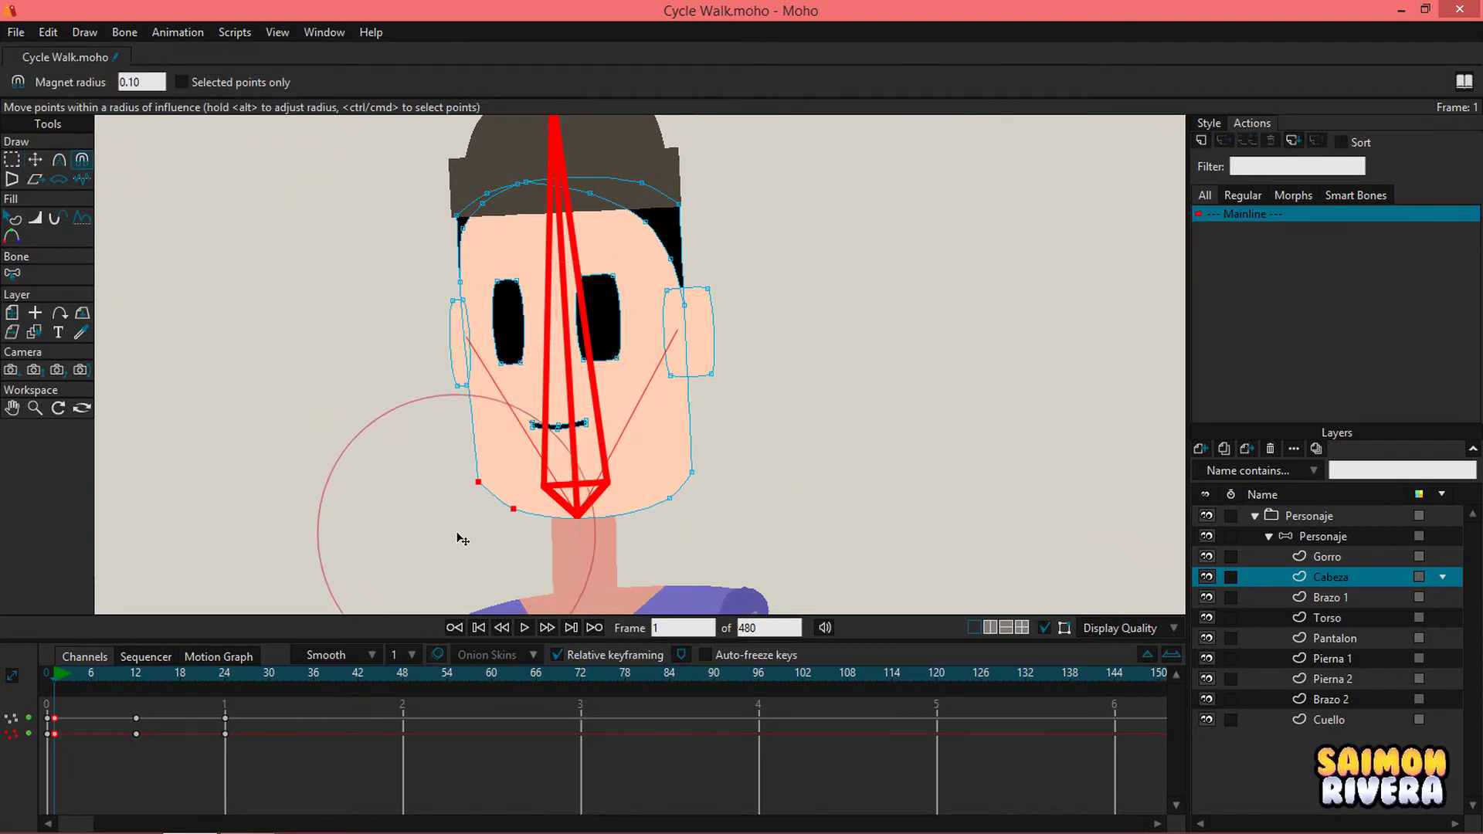
pyautogui.moveTo(735, 516); pyautogui.dragTo(730, 515)
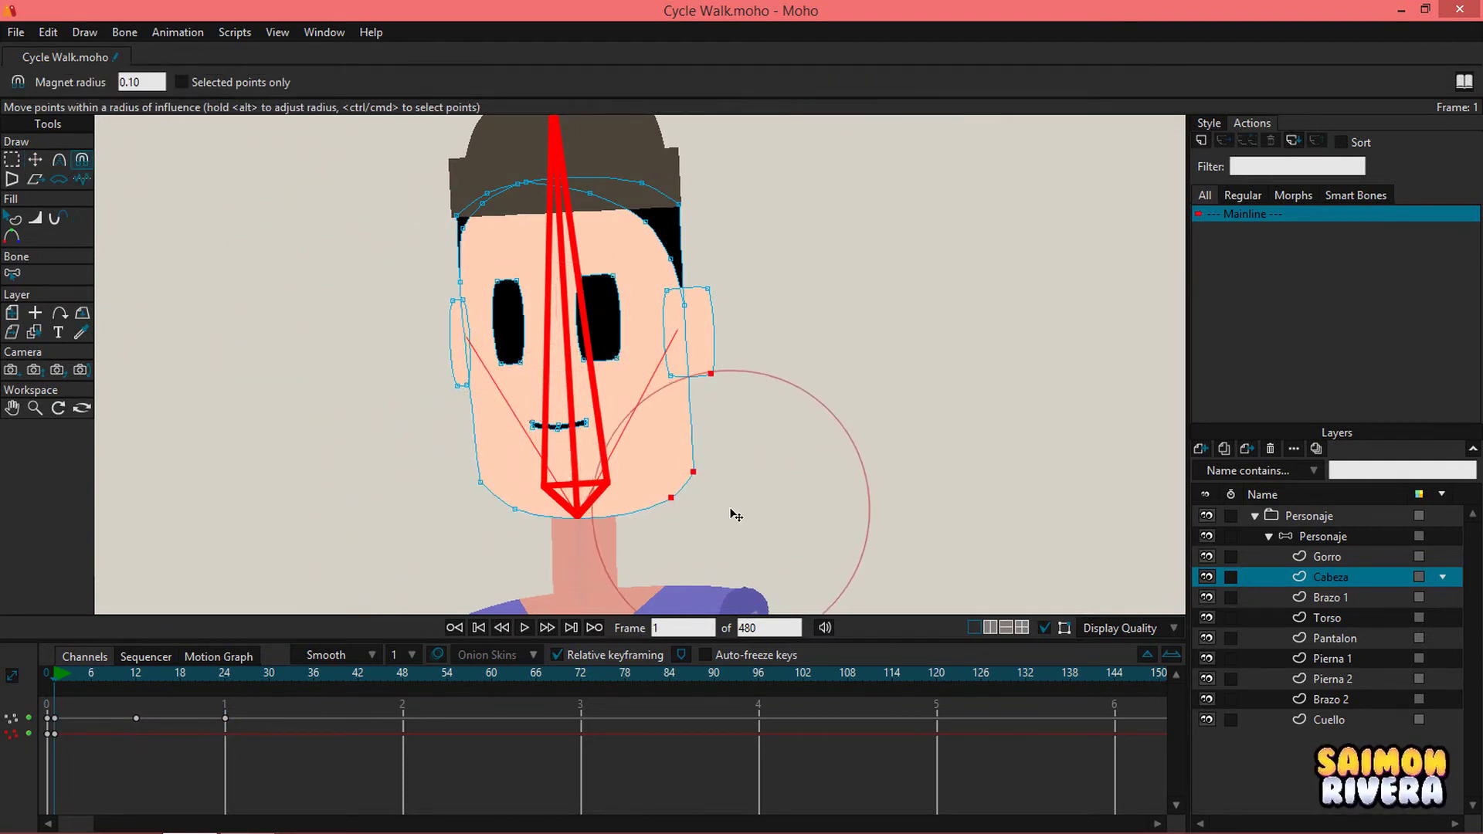
pyautogui.moveTo(435, 396); pyautogui.dragTo(439, 396)
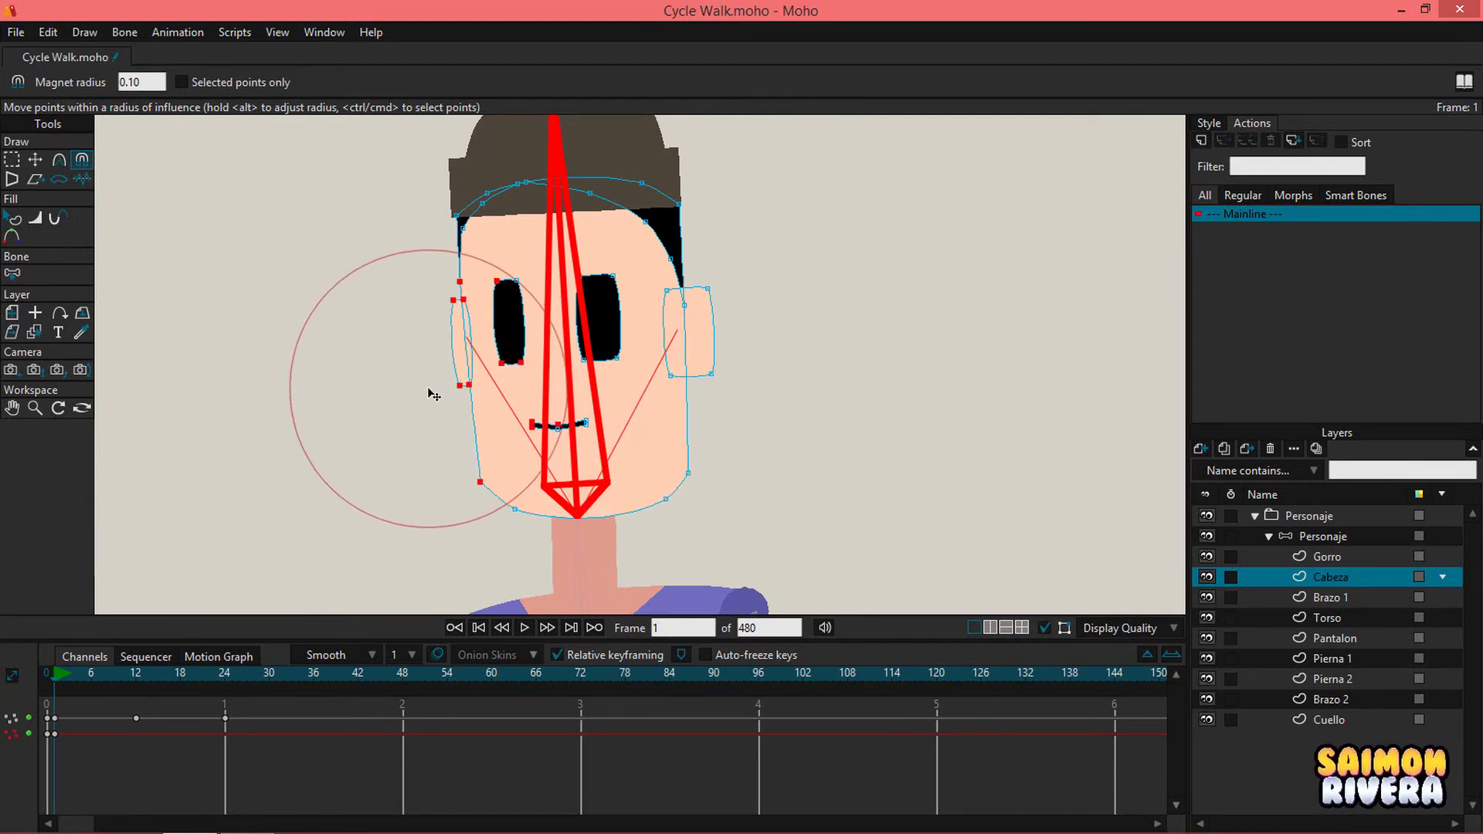
pyautogui.click(136, 674)
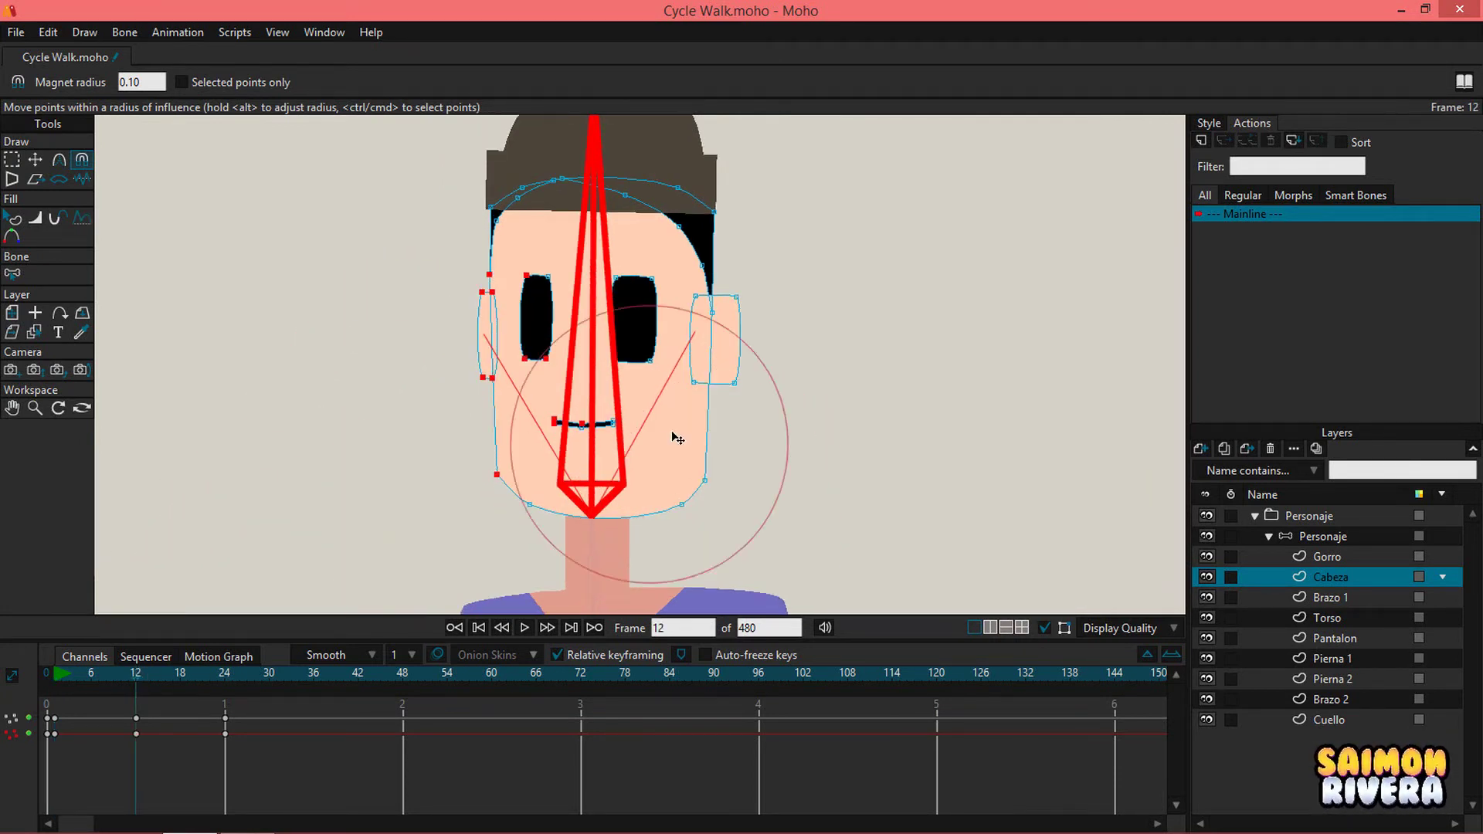
pyautogui.moveTo(723, 505); pyautogui.dragTo(730, 504)
# Step: Copy the reshaped head's frame 1 keyframes to frame 24 again
pyautogui.moveTo(67, 746); pyautogui.dragTo(53, 714)
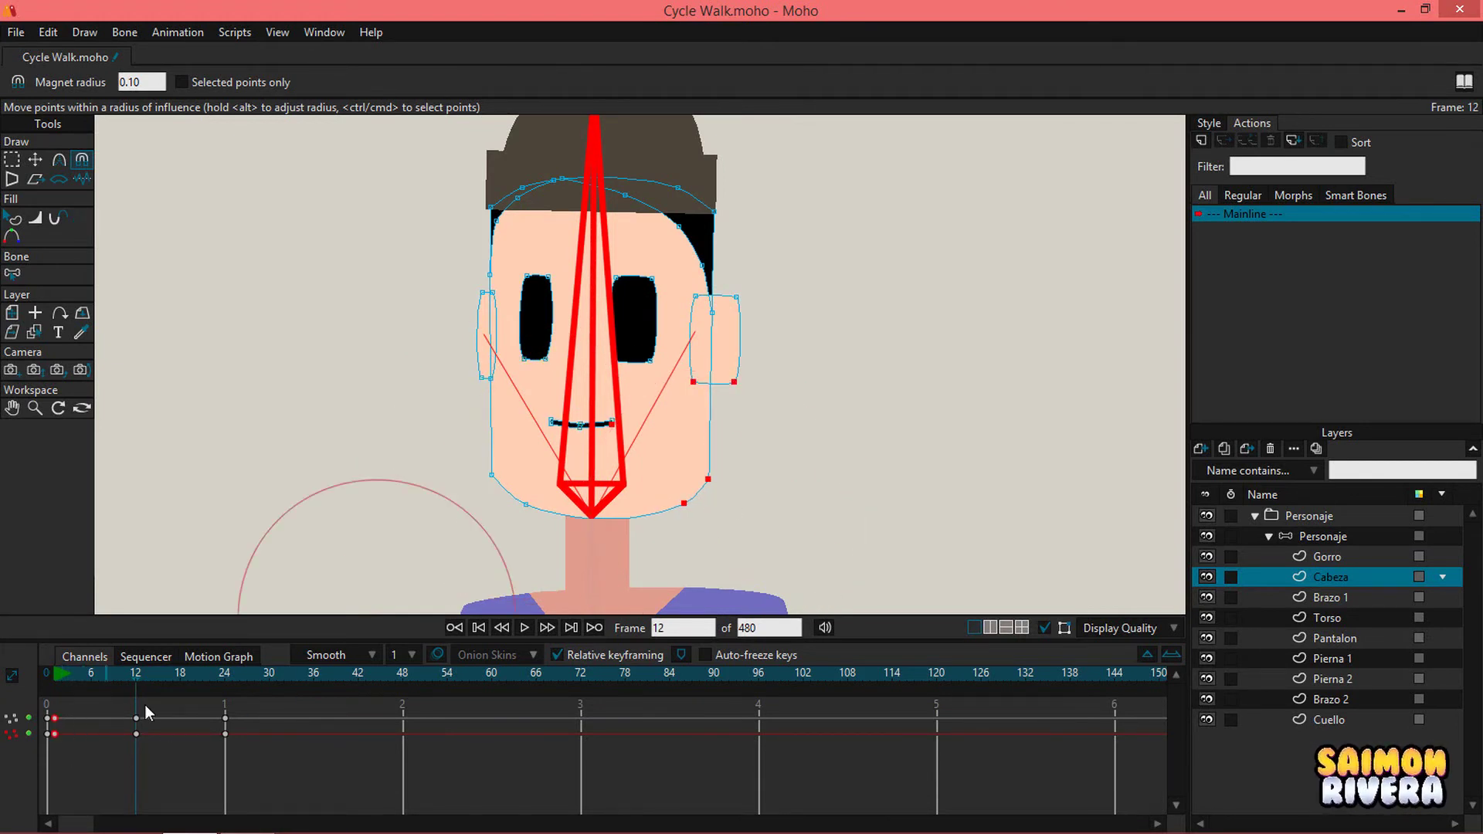
pyautogui.click(224, 673)
pyautogui.moveTo(250, 744); pyautogui.dragTo(227, 715)
# Step: Delete the Cabeza layer's animation keyframes through frame 24 and return to frame 1
pyautogui.moveTo(270, 774); pyautogui.dragTo(48, 711)
pyautogui.press('Delete')
pyautogui.click(57, 679)
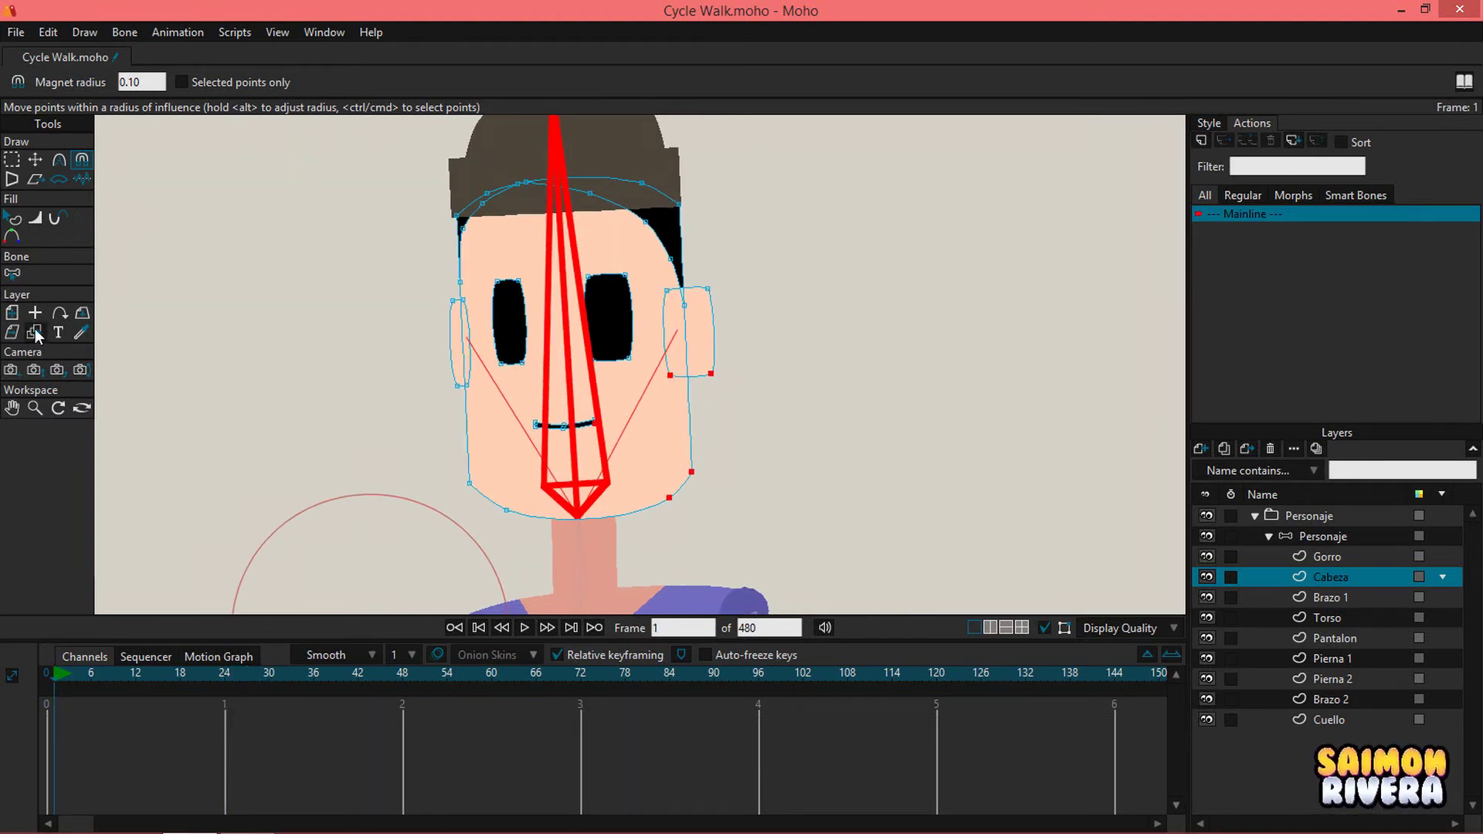
# Step: Select the eye and mouth points at frame 1 and narrow them slightly, undoing the extra transform that follows
pyautogui.click(12, 159)
pyautogui.click(82, 159)
pyautogui.click(12, 159)
pyautogui.moveTo(651, 462); pyautogui.dragTo(489, 252)
pyautogui.click(35, 159)
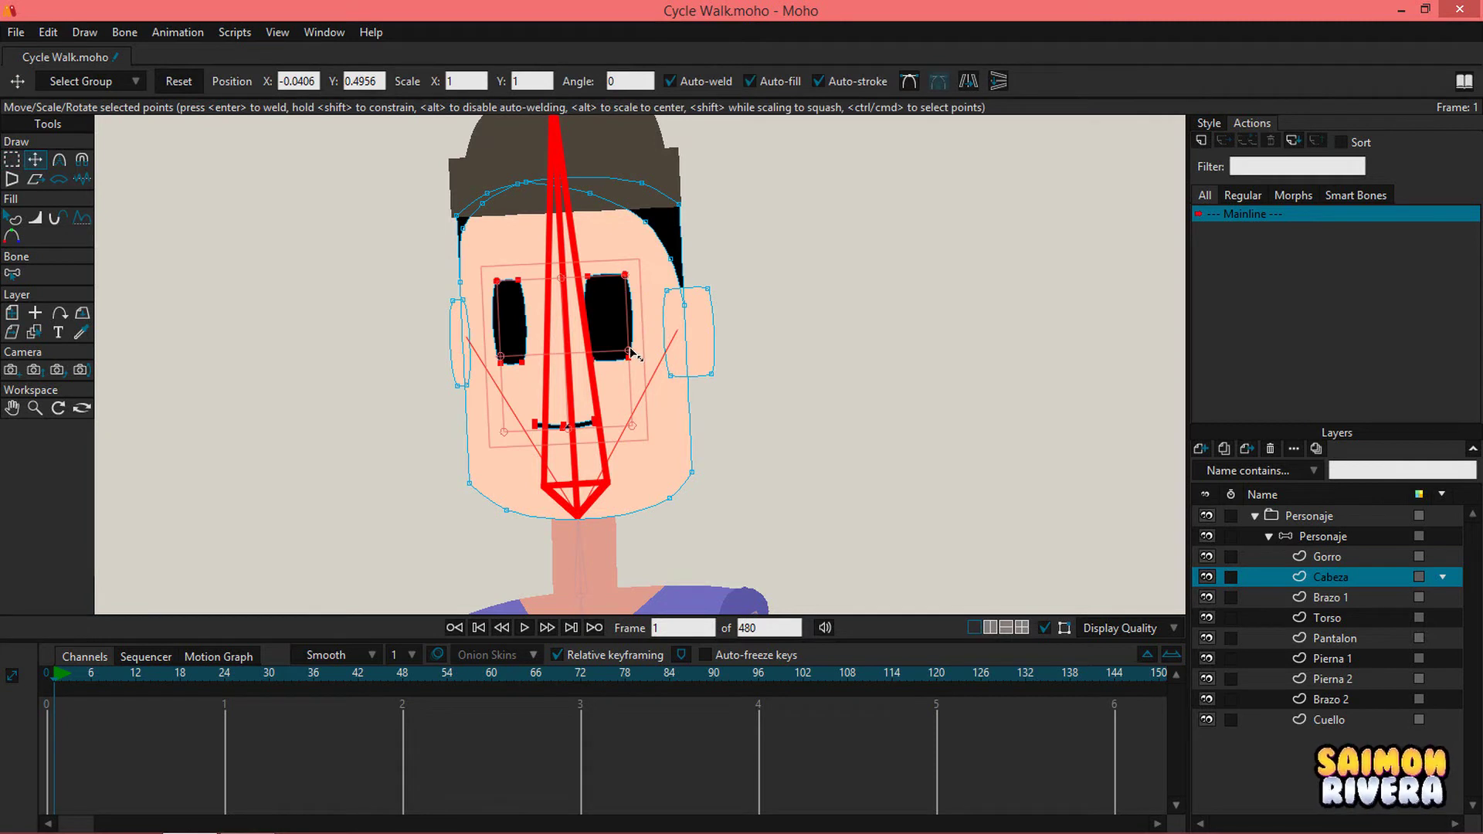
pyautogui.moveTo(632, 353)
pyautogui.mouseDown()
pyautogui.moveTo(620, 353)
pyautogui.moveTo(665, 342)
pyautogui.moveTo(652, 342)
pyautogui.mouseUp()
pyautogui.scroll(2, 772, 331)
pyautogui.hotkey('ctrl', 'z')
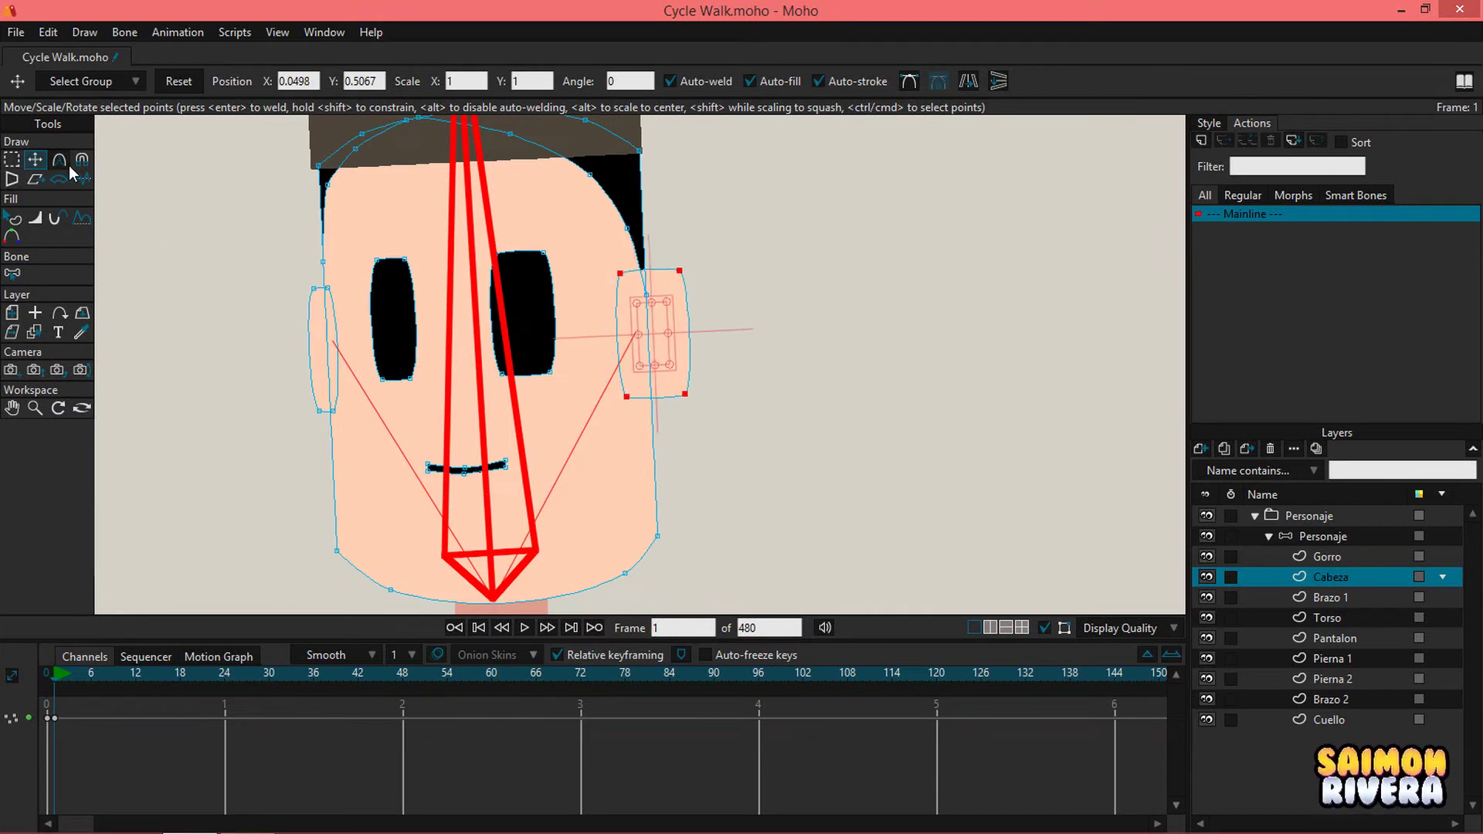
# Step: At frame 1, move the face's right-edge points and ear slightly inward, and nudge the right ear a little further in
pyautogui.click(82, 159)
pyautogui.click(11, 160)
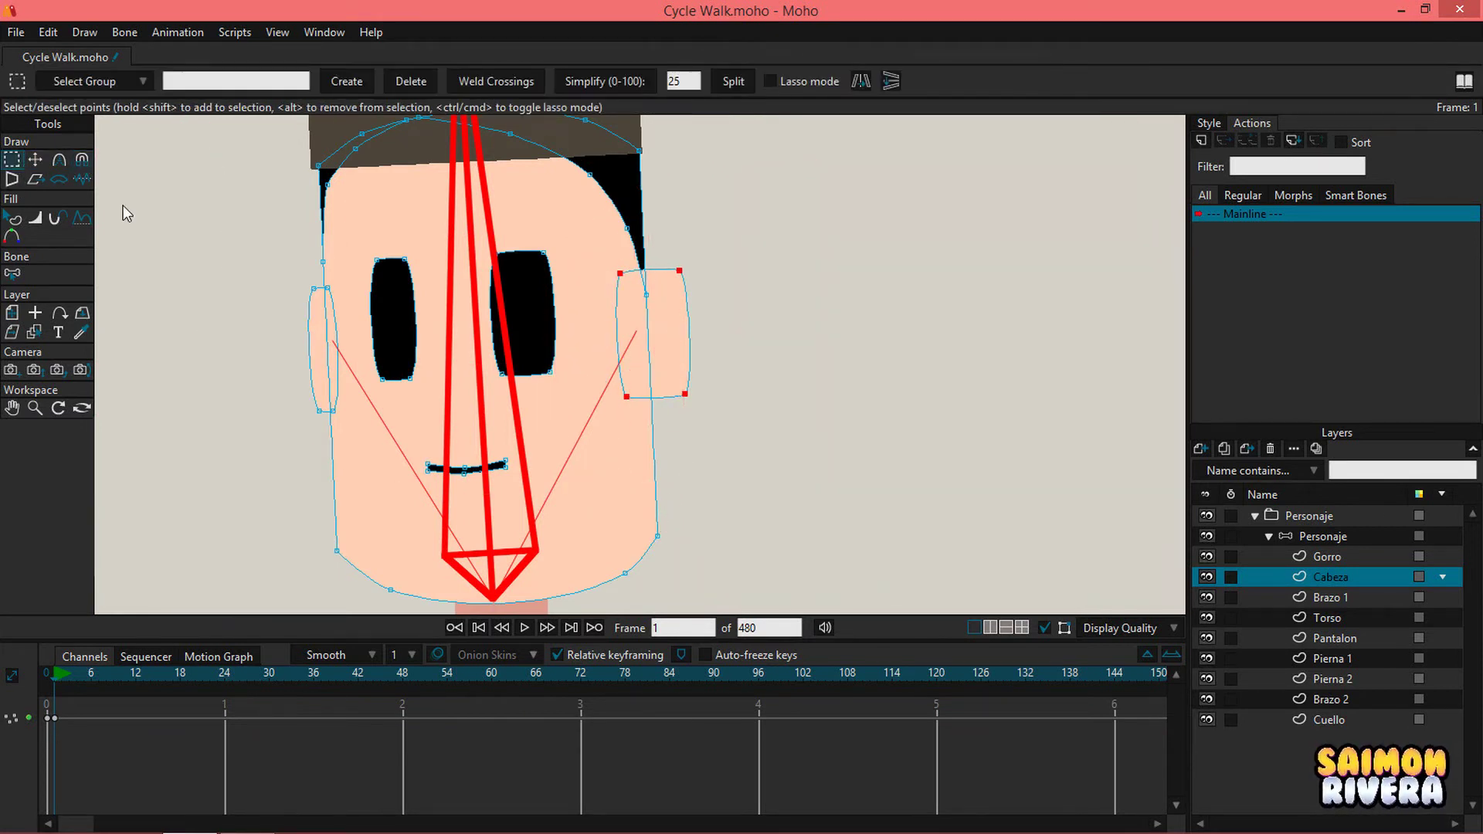
pyautogui.scroll(-1, 604, 380)
pyautogui.moveTo(712, 551); pyautogui.dragTo(579, 139)
pyautogui.click(34, 159)
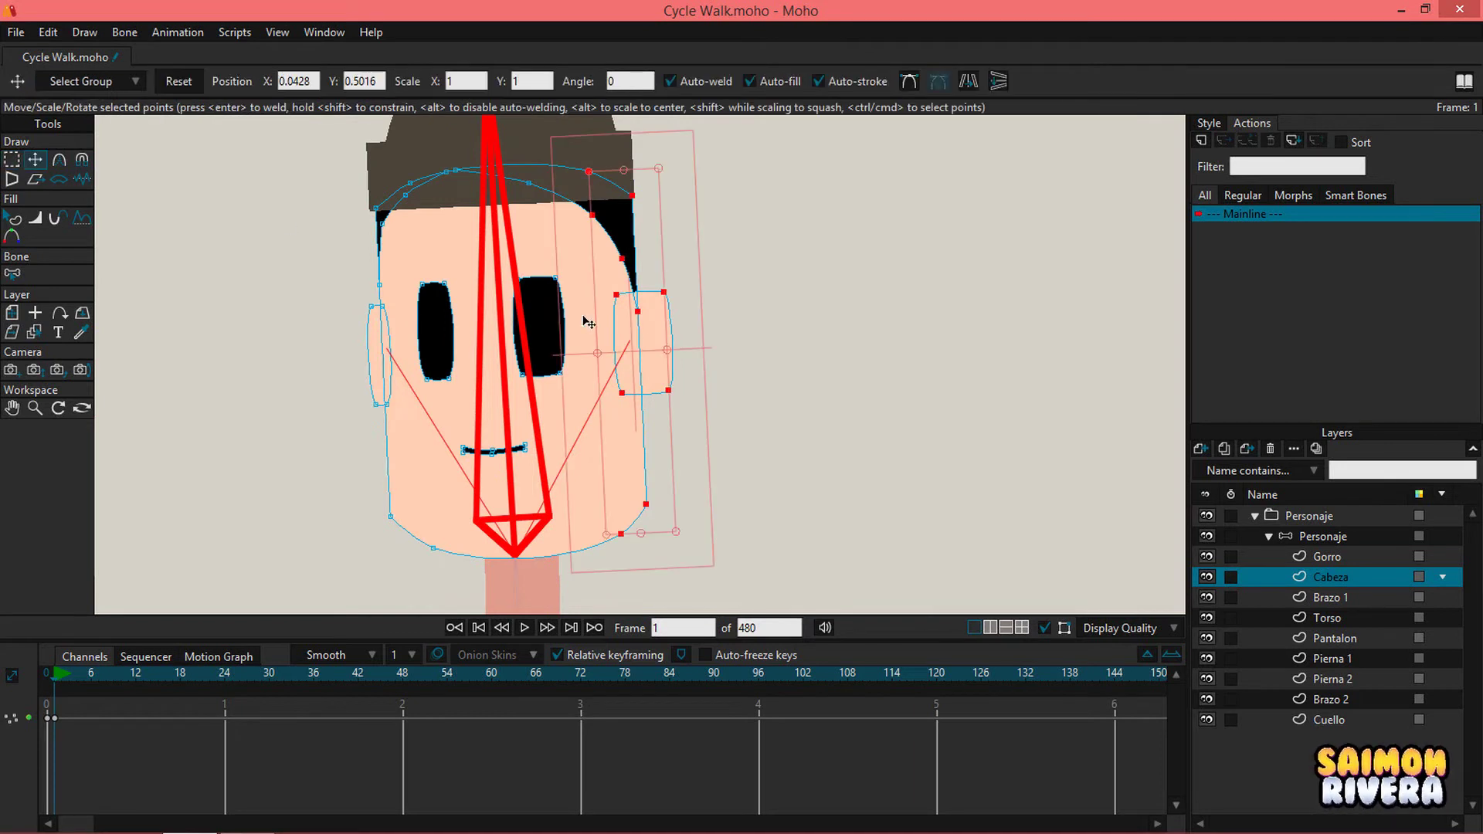
pyautogui.moveTo(669, 352); pyautogui.dragTo(661, 351)
pyautogui.click(636, 357)
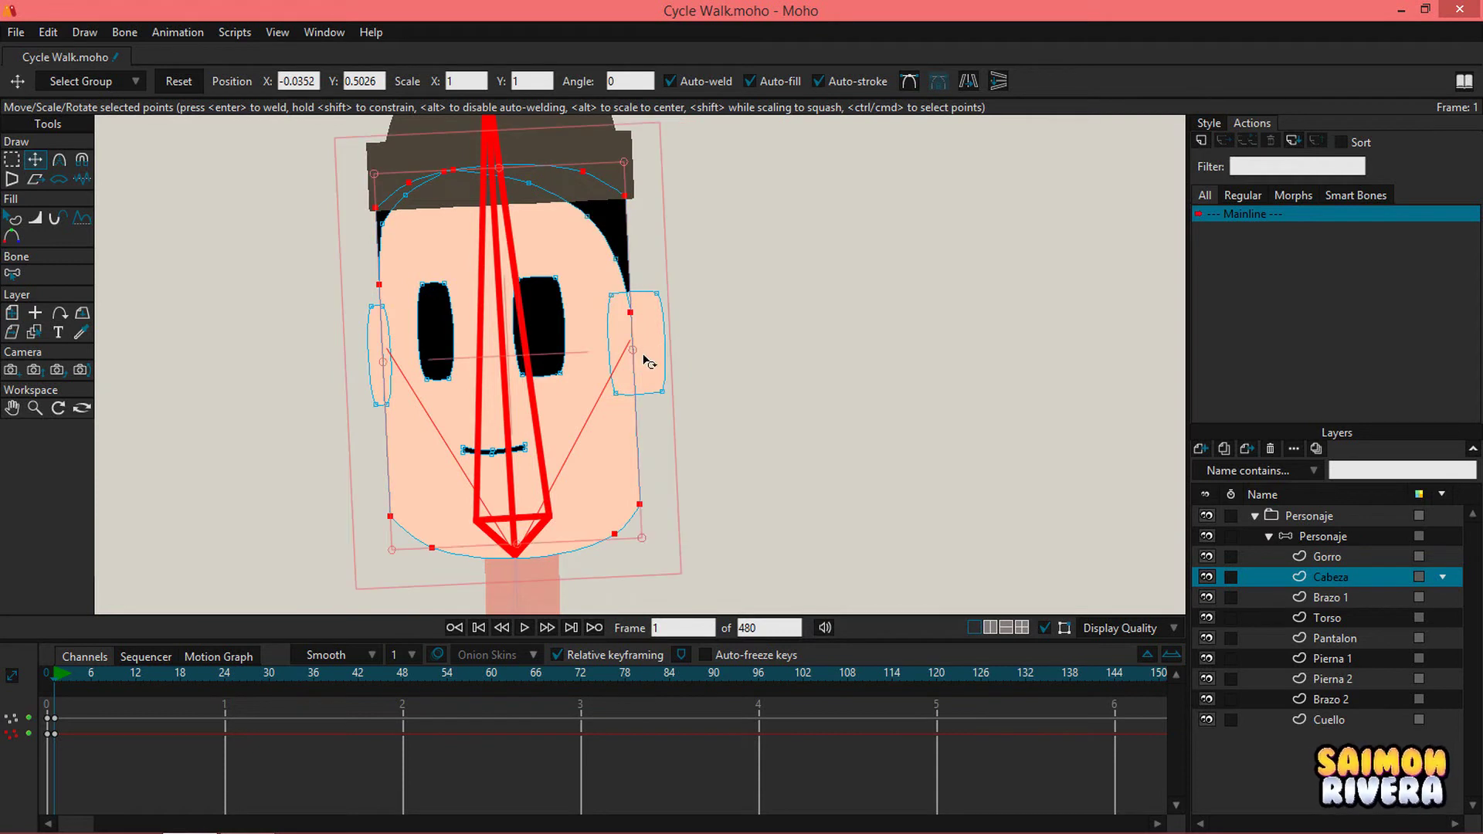
pyautogui.moveTo(644, 358); pyautogui.dragTo(637, 357)
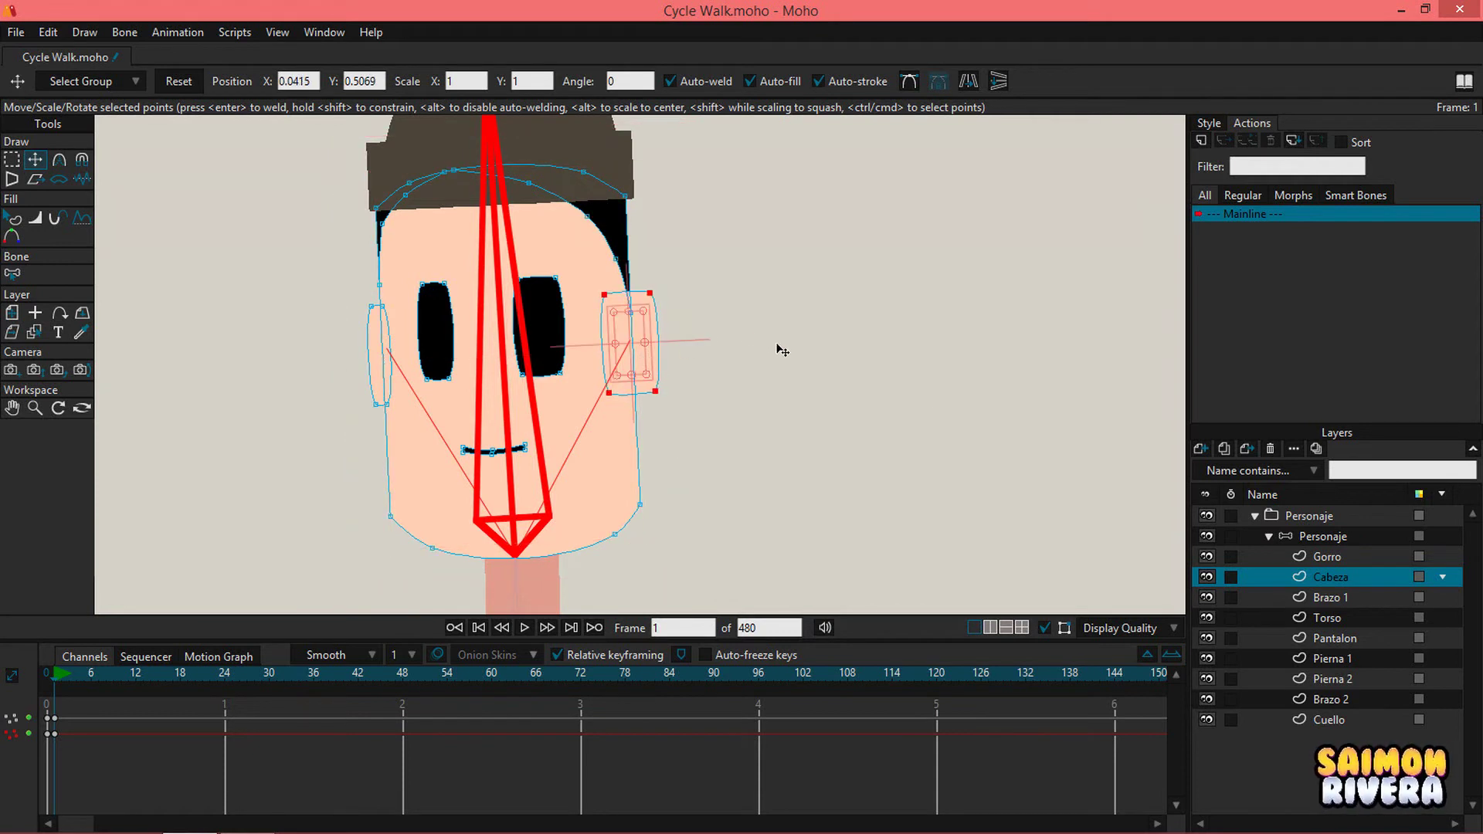
# Step: On the Gorro layer at frame 1, pull the hat's right edge slightly inward with the Magnet tool
pyautogui.click(1317, 556)
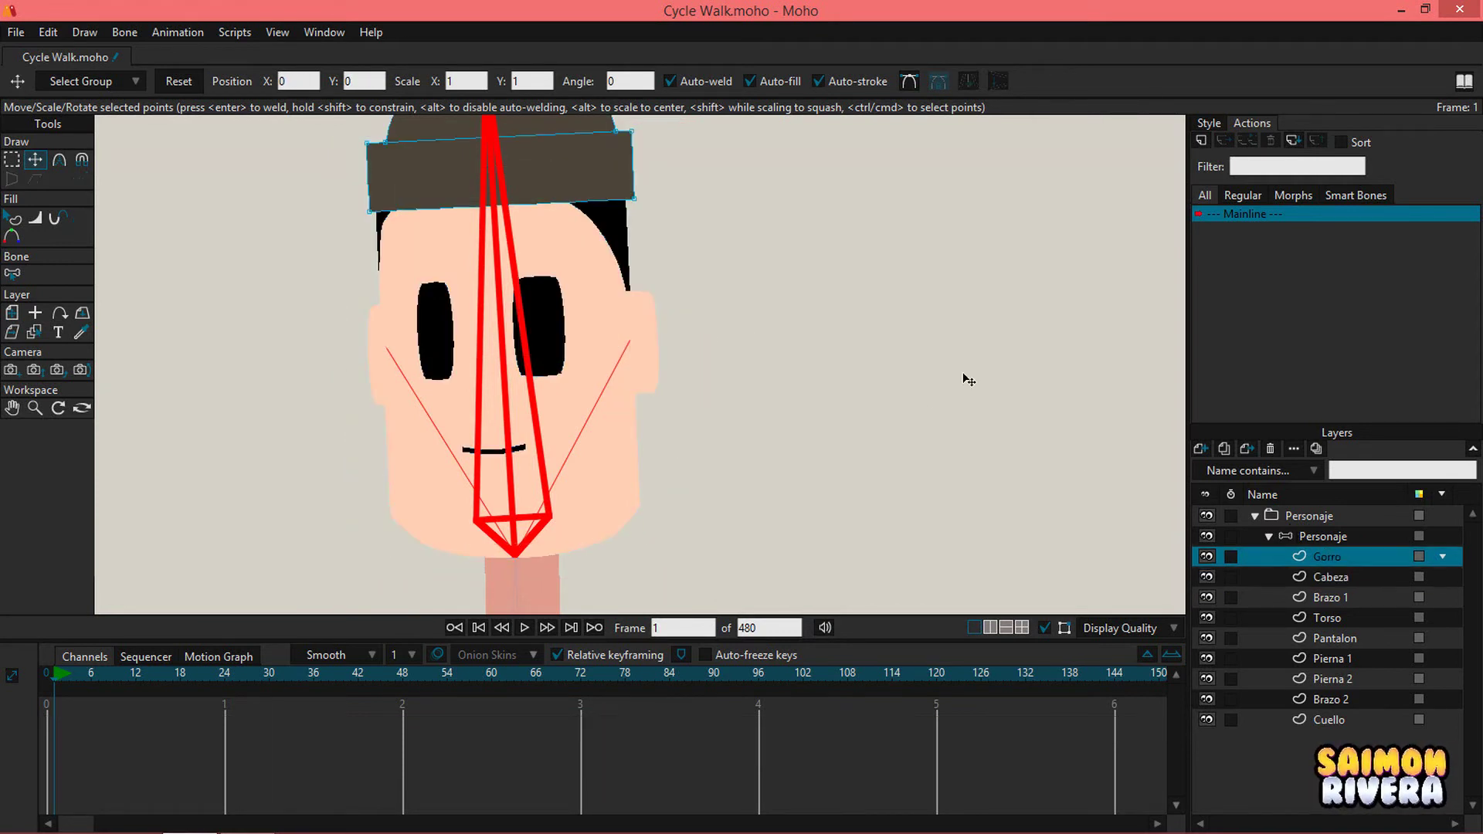
pyautogui.click(81, 160)
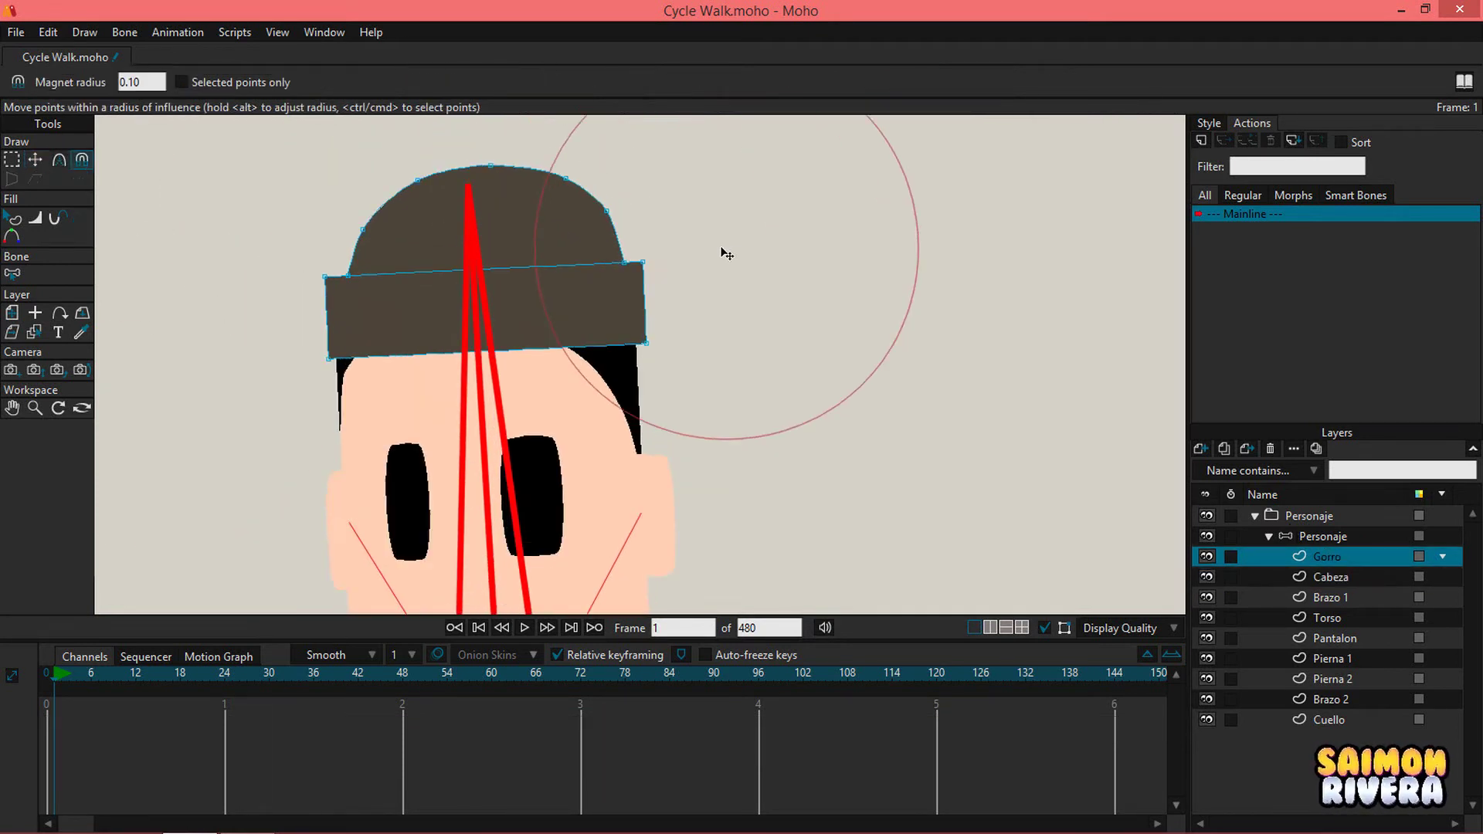
pyautogui.click(709, 284)
pyautogui.scroll(-2, 788, 239)
pyautogui.moveTo(772, 272); pyautogui.dragTo(780, 177)
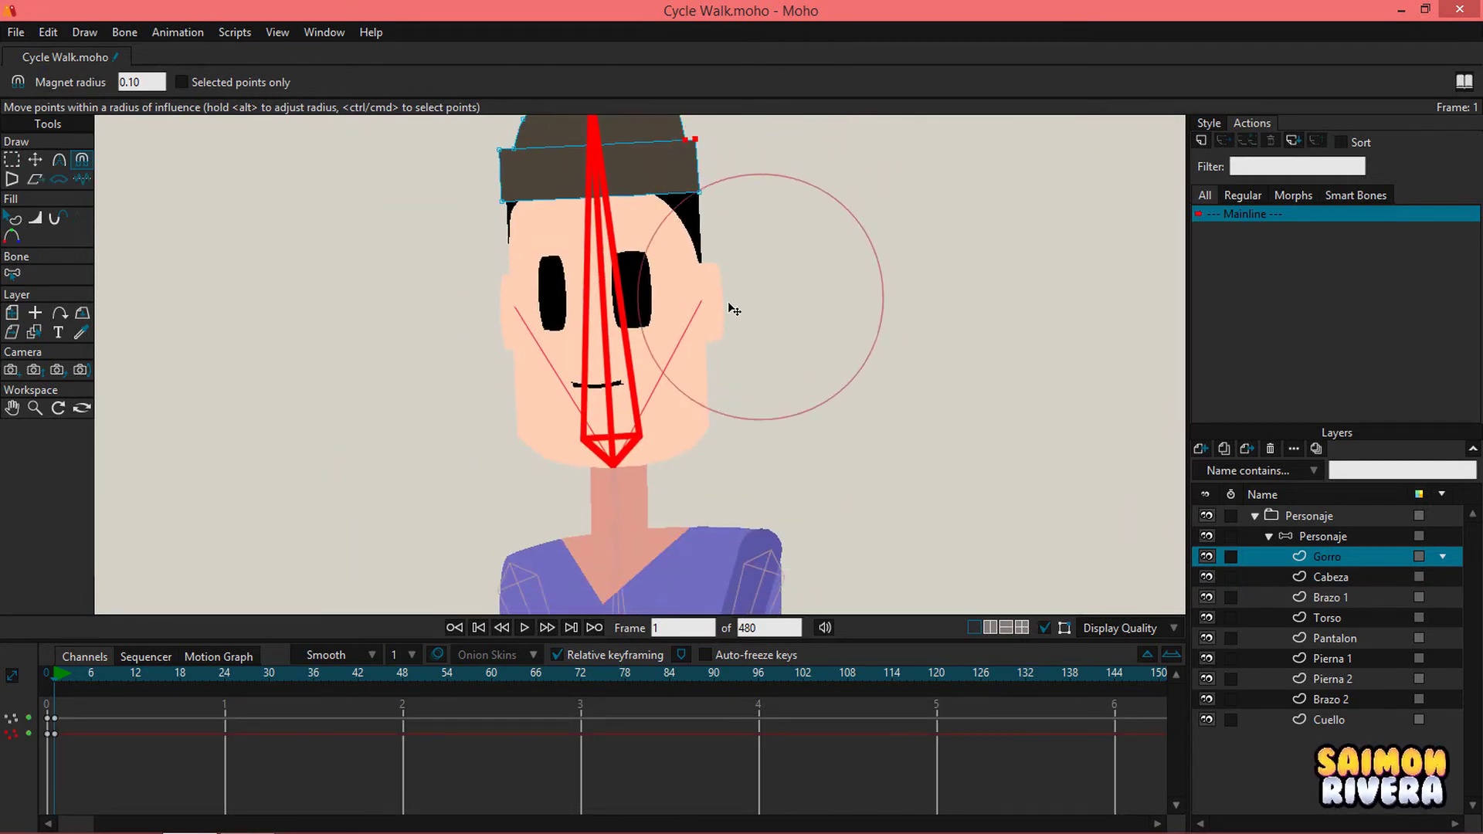
pyautogui.scroll(1, 732, 307)
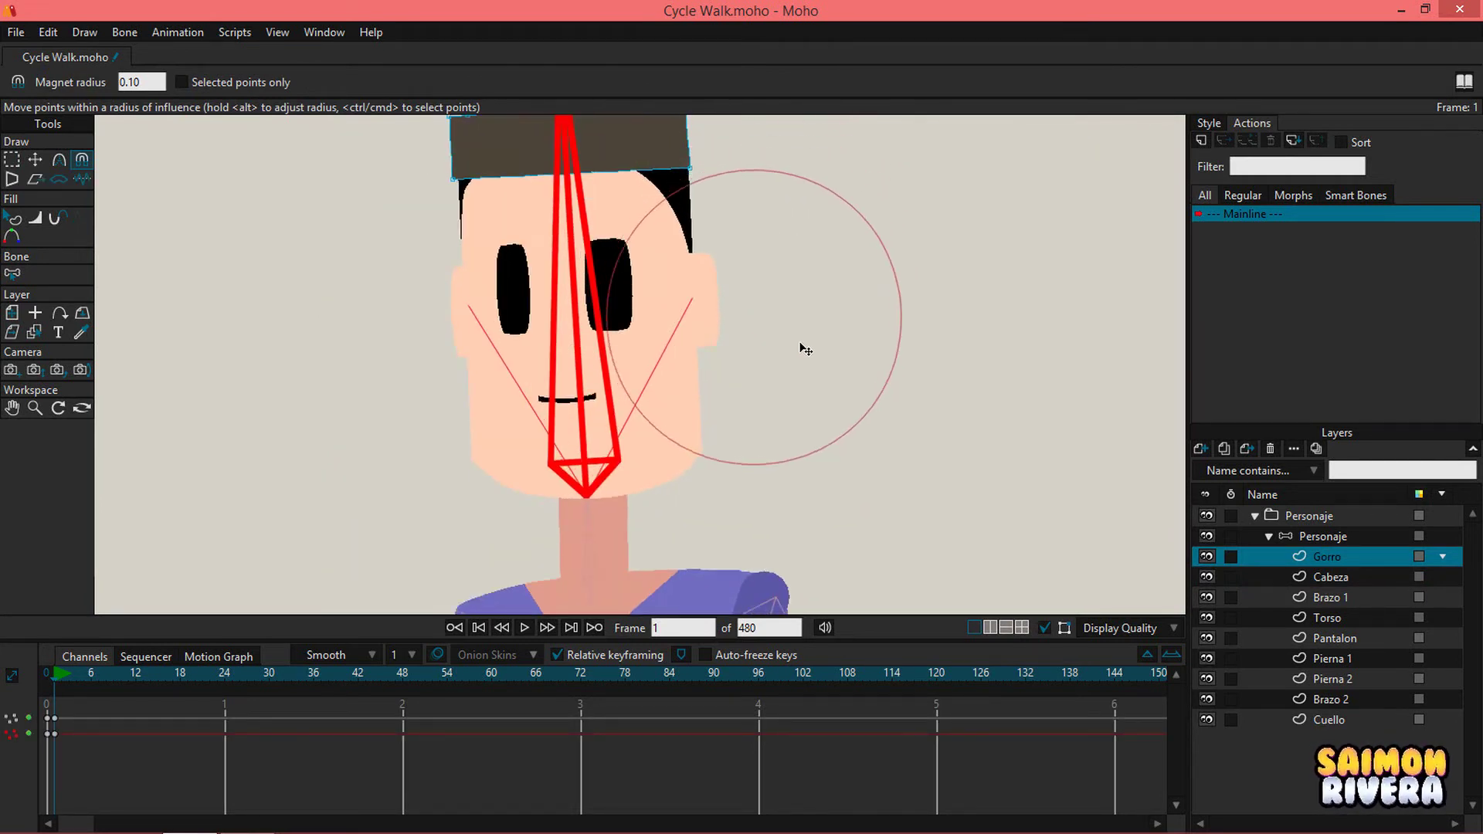
# Step: On the Cabeza layer at frame 1, nudge the left jaw points and the left ear slightly inward
pyautogui.click(1352, 579)
pyautogui.scroll(1, 590, 430)
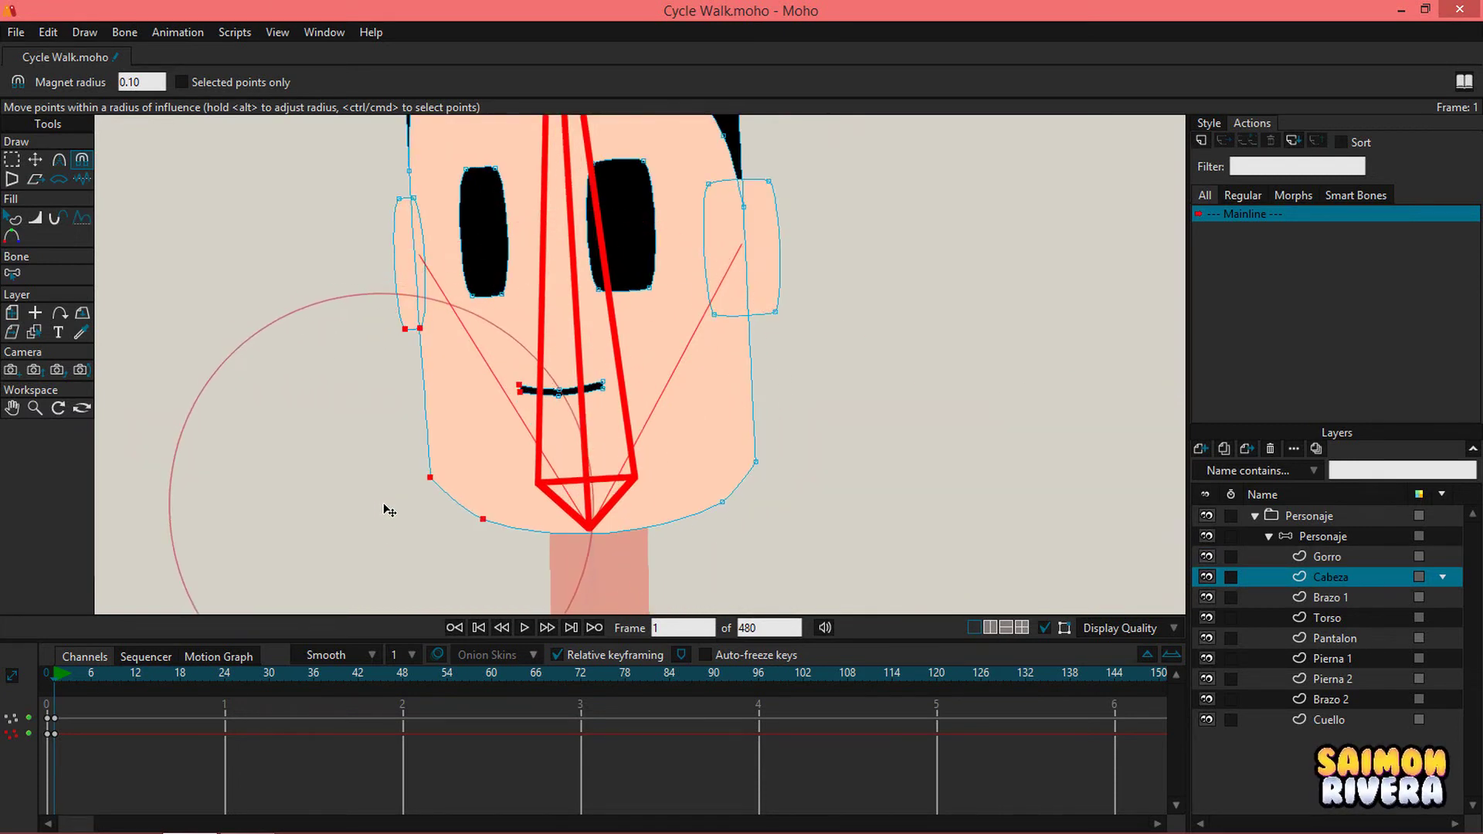
pyautogui.press('t')
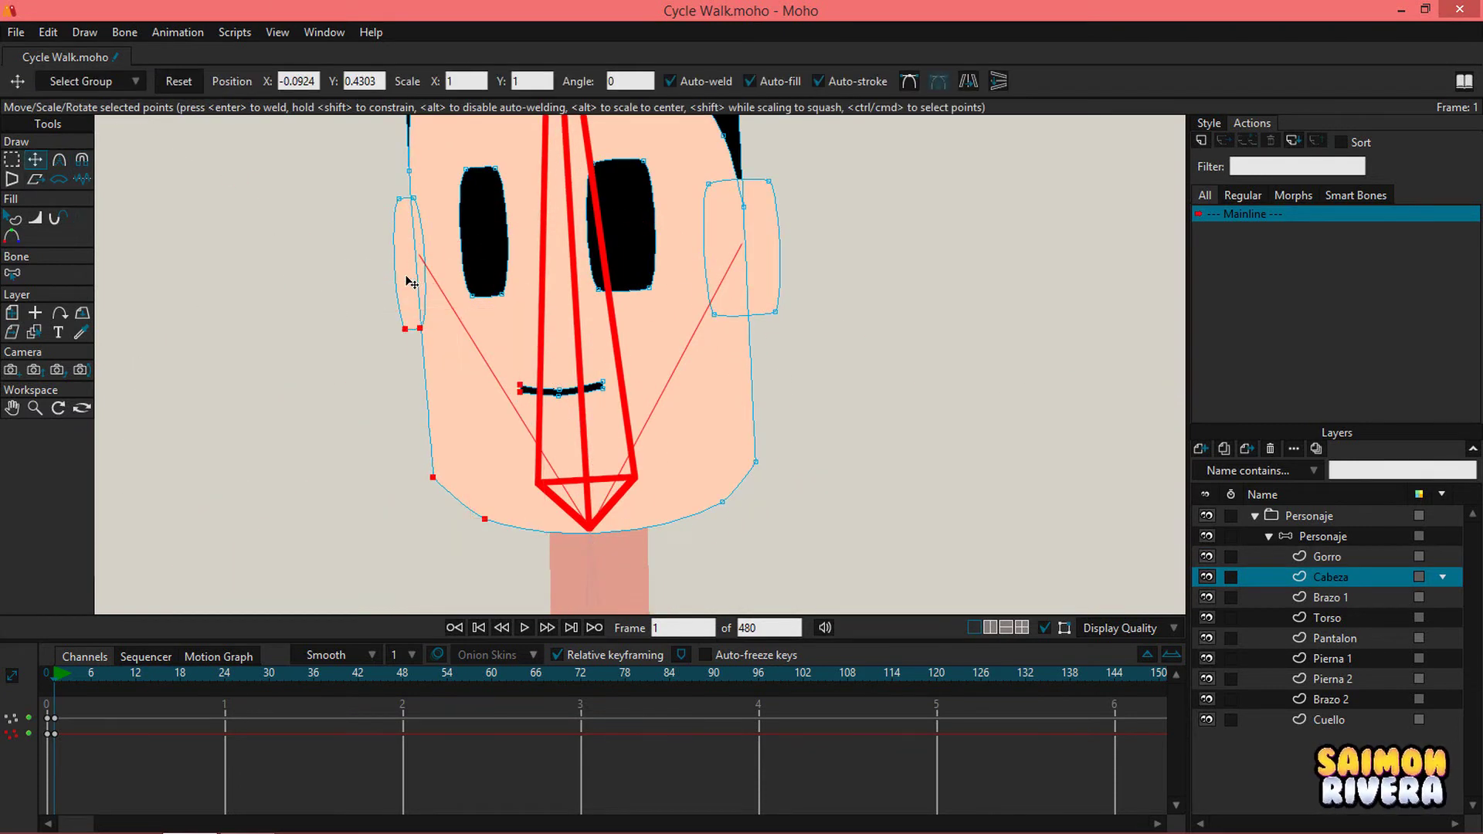
pyautogui.click(407, 278)
pyautogui.moveTo(407, 278); pyautogui.dragTo(419, 280)
pyautogui.hotkey('ctrl', 'z')
pyautogui.scroll(-1, 421, 279)
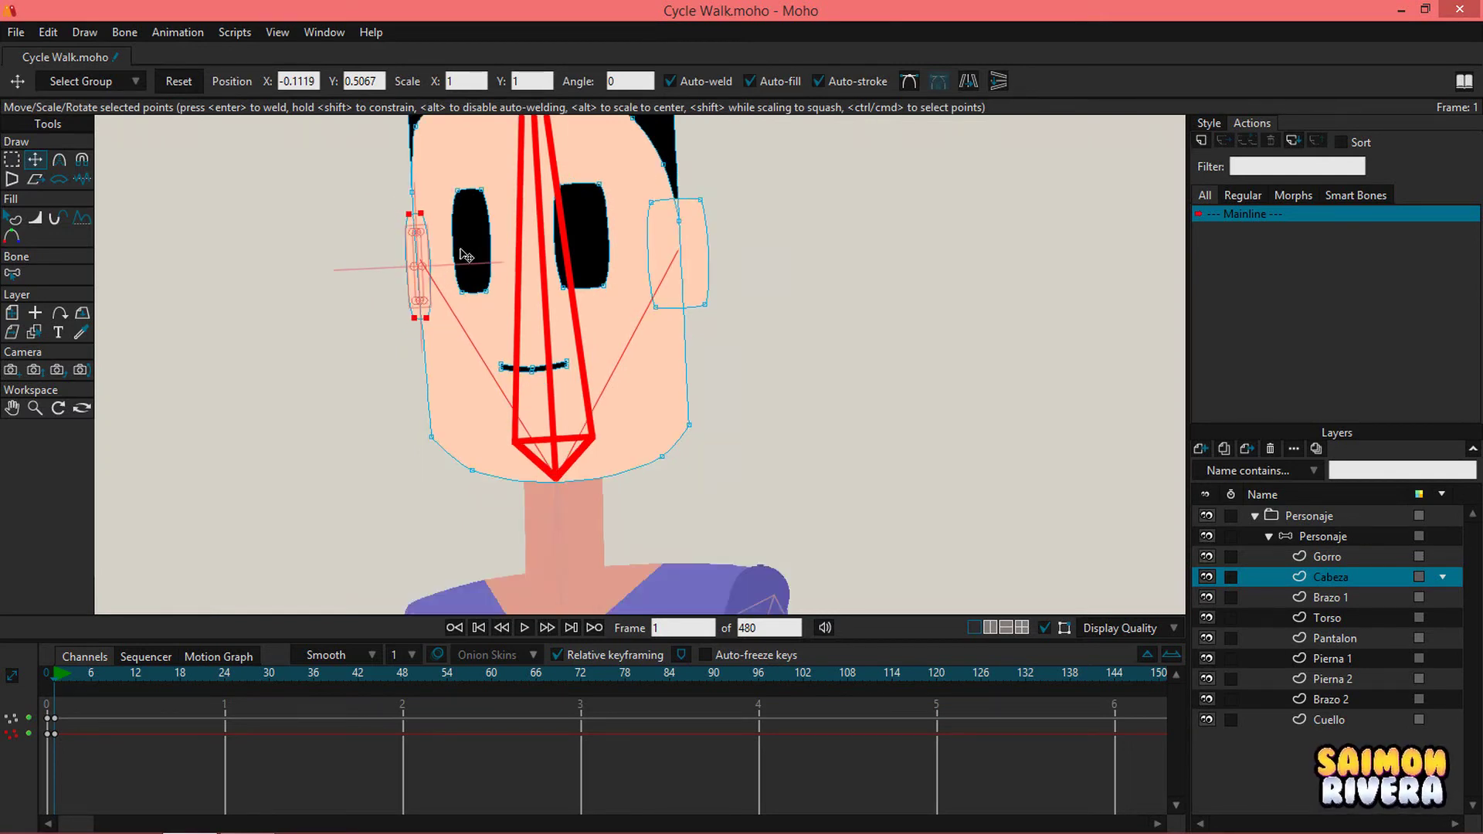
pyautogui.moveTo(470, 230); pyautogui.dragTo(501, 425)
pyautogui.moveTo(850, 452); pyautogui.dragTo(820, 283)
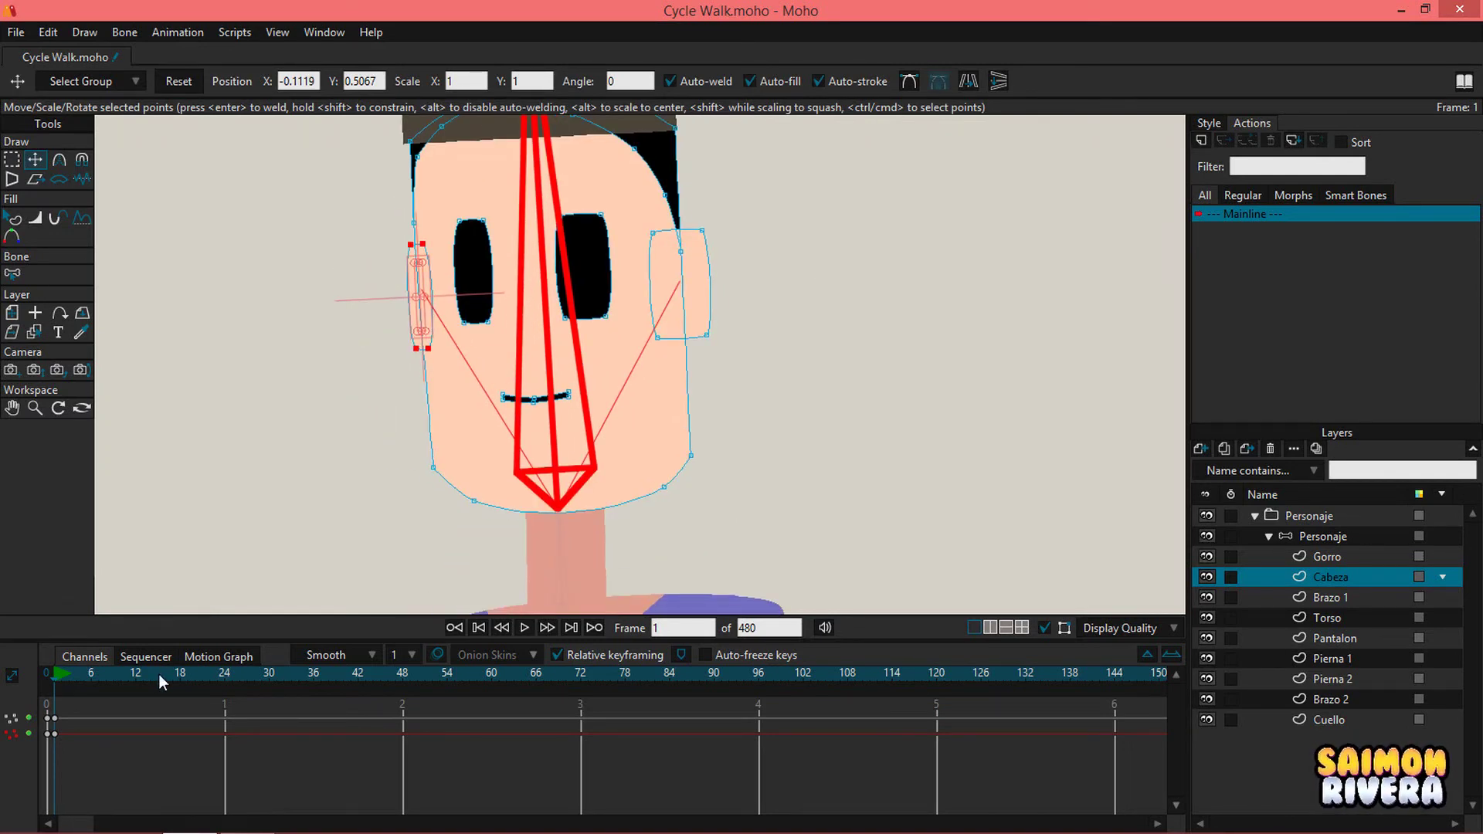
# Step: At frame 12, move the left ear slightly outward and push the left jaw points outward with the Magnet tool
pyautogui.click(137, 674)
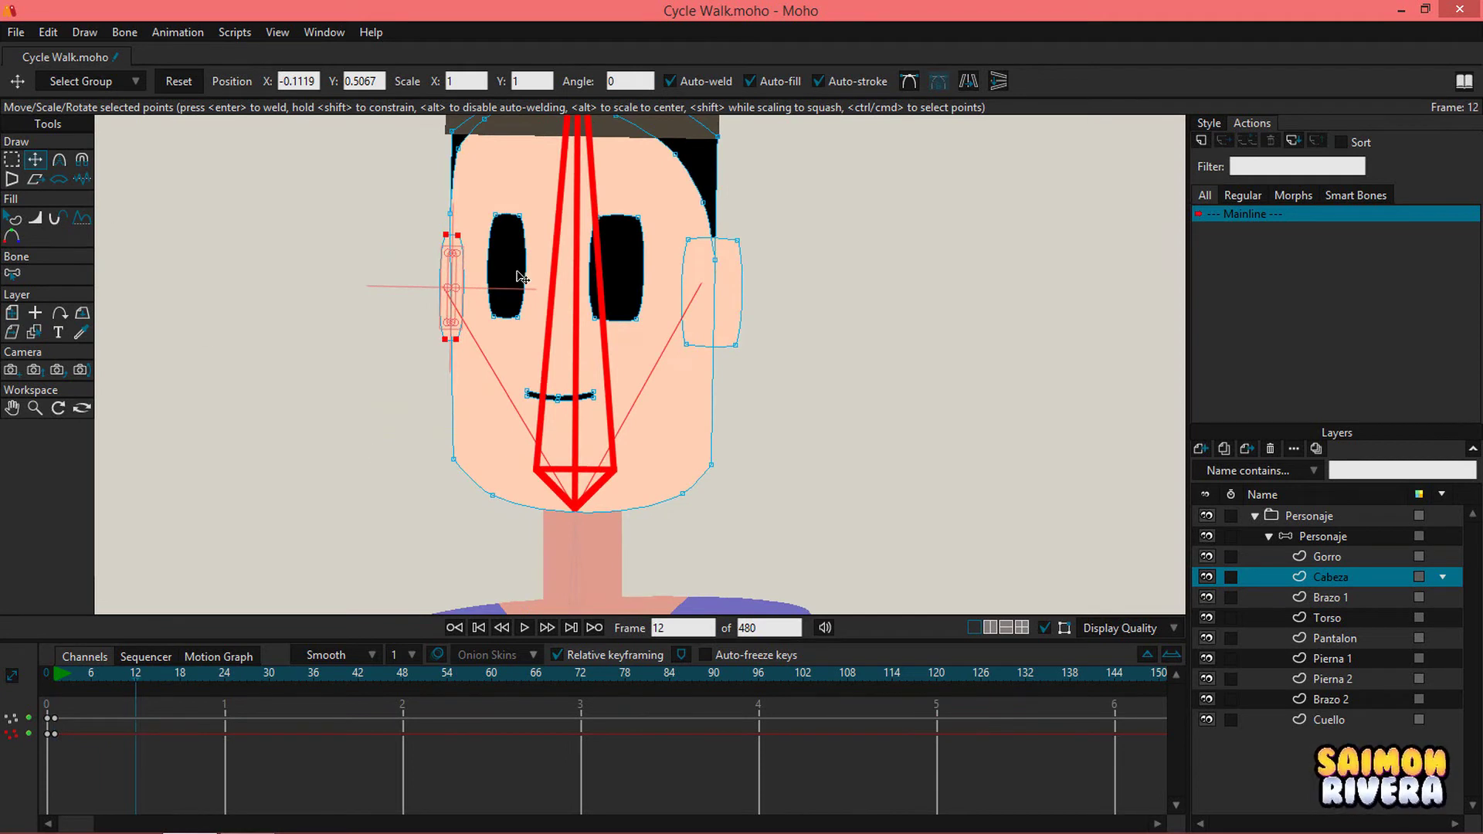
pyautogui.scroll(2, 522, 277)
pyautogui.moveTo(435, 290); pyautogui.dragTo(424, 291)
pyautogui.click(82, 159)
pyautogui.moveTo(380, 428); pyautogui.dragTo(371, 348)
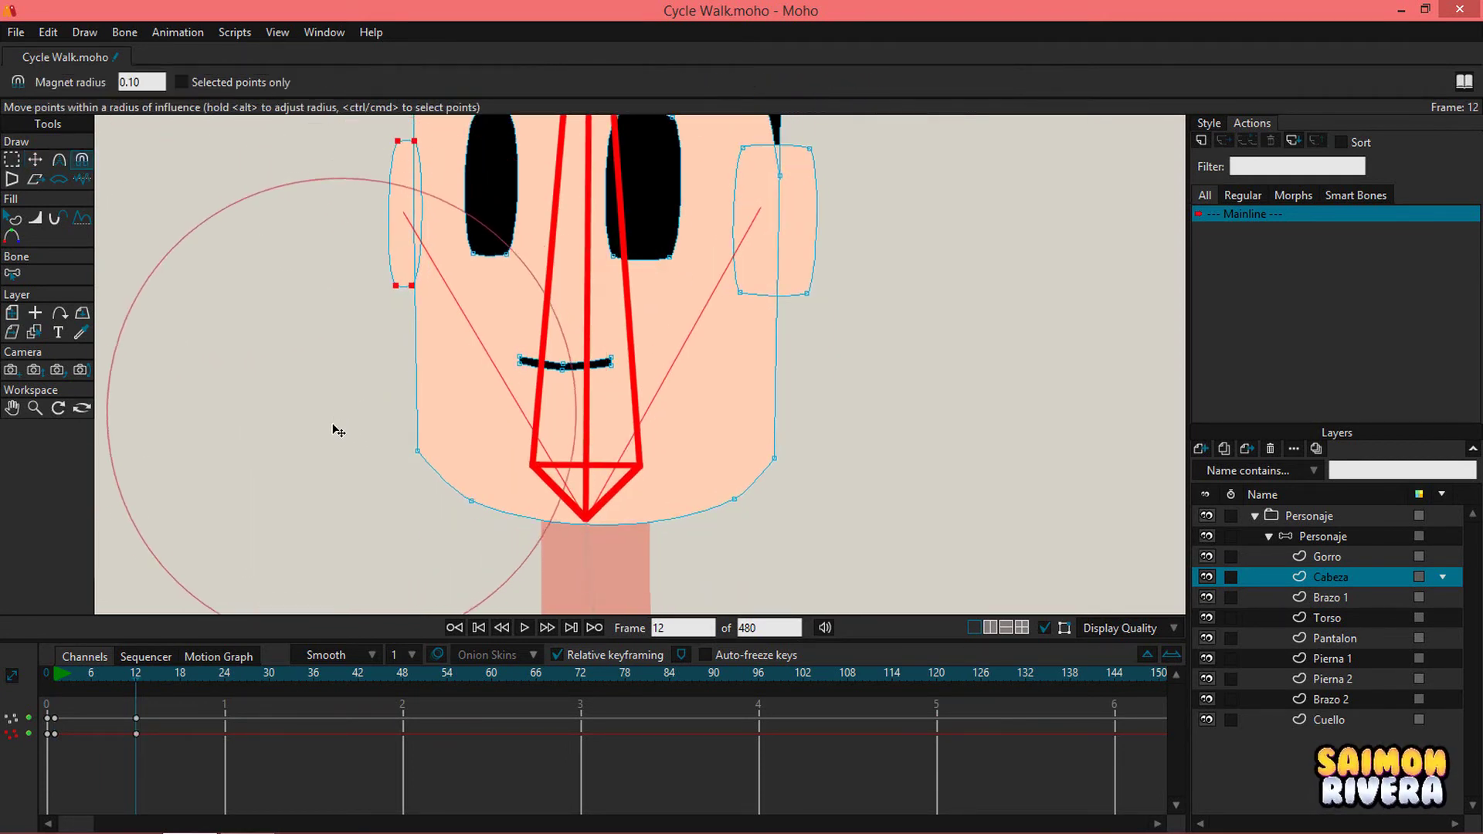
pyautogui.moveTo(365, 499); pyautogui.dragTo(360, 498)
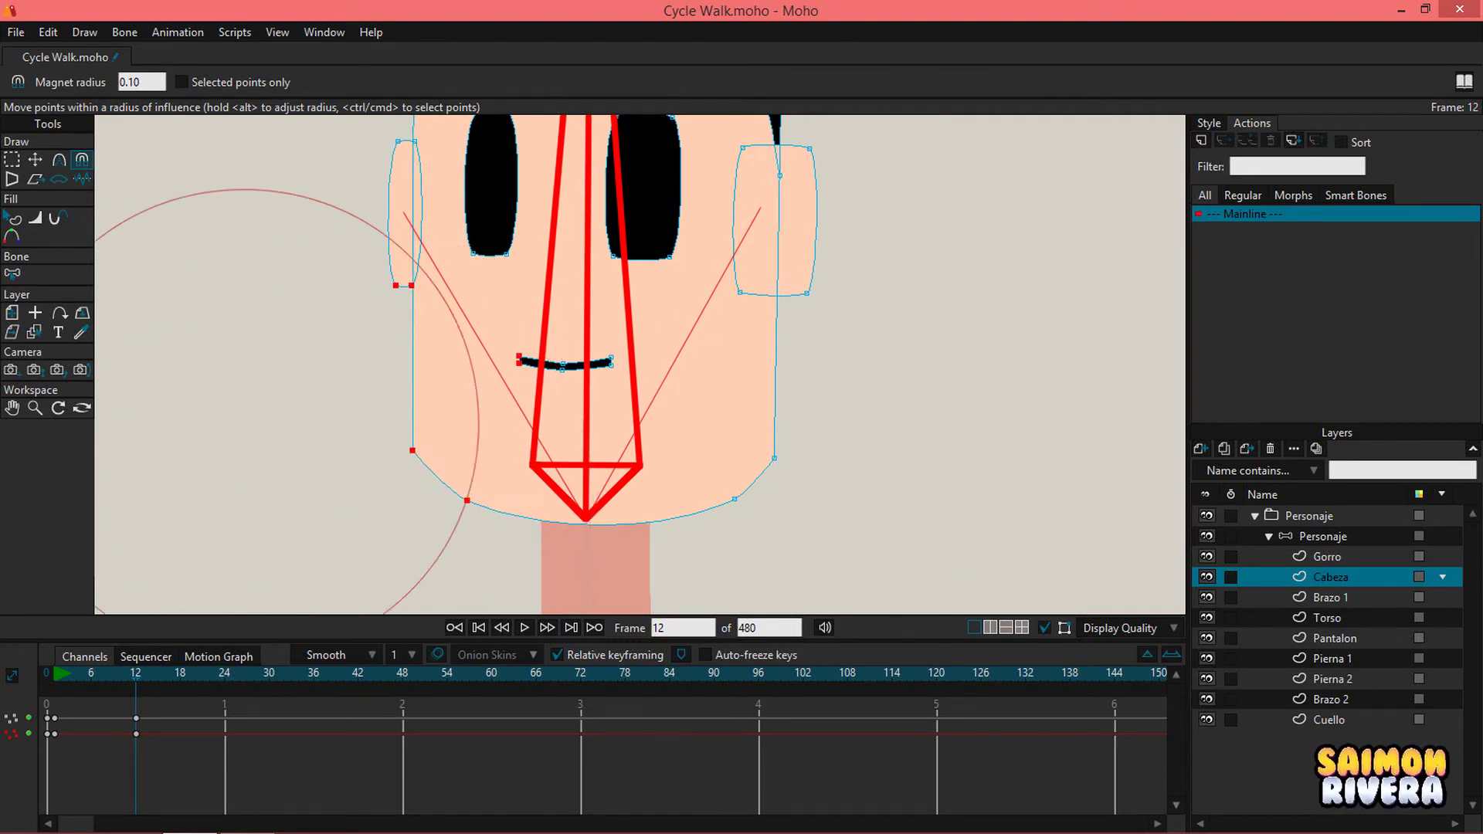
# Step: Select the points along the face's left edge at frame 12 and shift them slightly outward
pyautogui.click(12, 159)
pyautogui.moveTo(449, 487); pyautogui.dragTo(408, 438)
pyautogui.moveTo(441, 453); pyautogui.dragTo(477, 657)
pyautogui.moveTo(474, 344); pyautogui.dragTo(433, 193)
pyautogui.press('t')
pyautogui.moveTo(462, 303); pyautogui.dragTo(454, 304)
pyautogui.scroll(-2, 455, 304)
pyautogui.moveTo(522, 377); pyautogui.dragTo(480, 304)
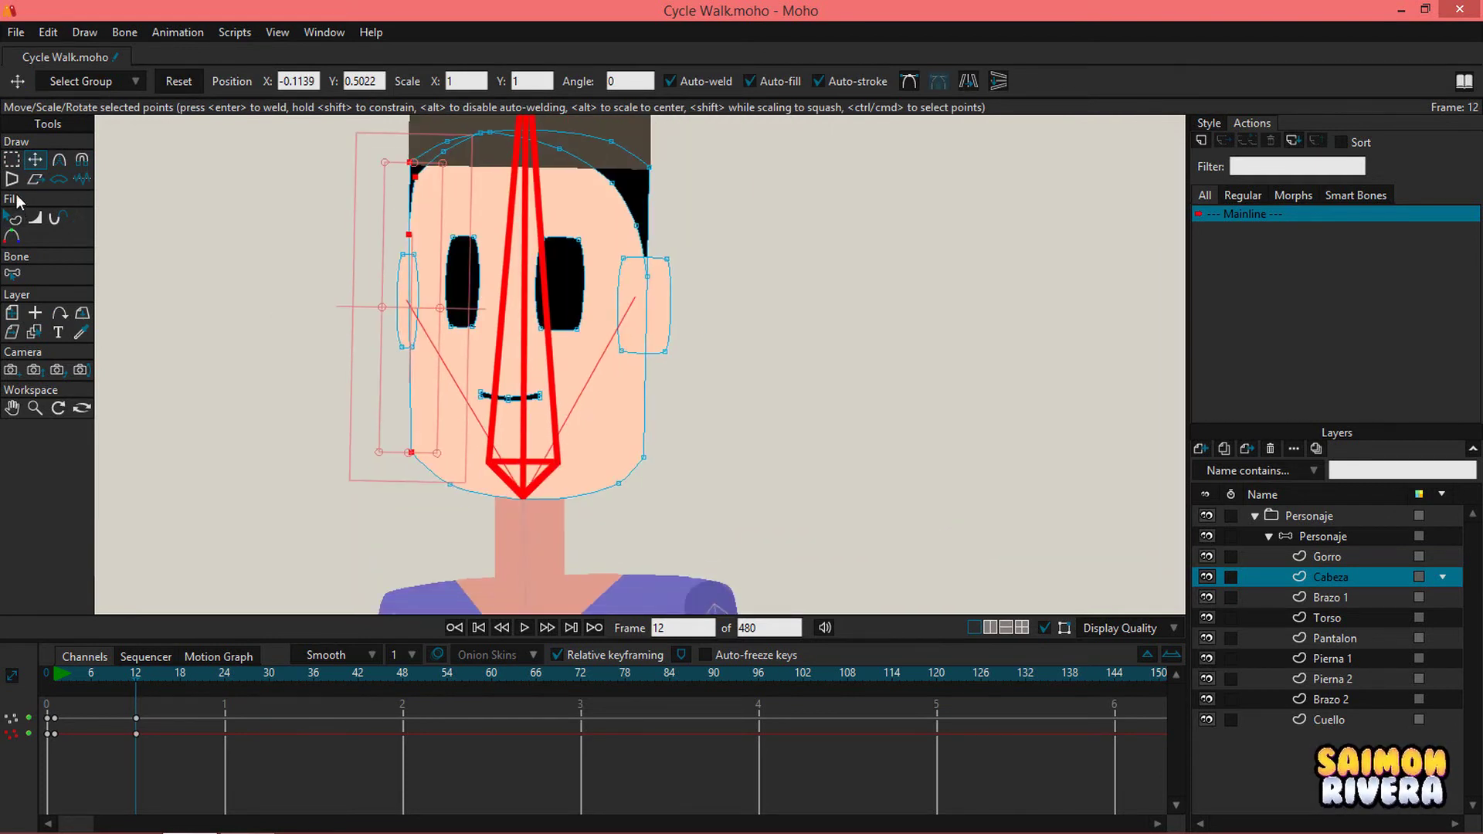
# Step: Select the eye and mouth points of the Cabeza layer at frame 12 and stretch them slightly wider toward the right ear
pyautogui.press('e')
pyautogui.moveTo(606, 438); pyautogui.dragTo(438, 214)
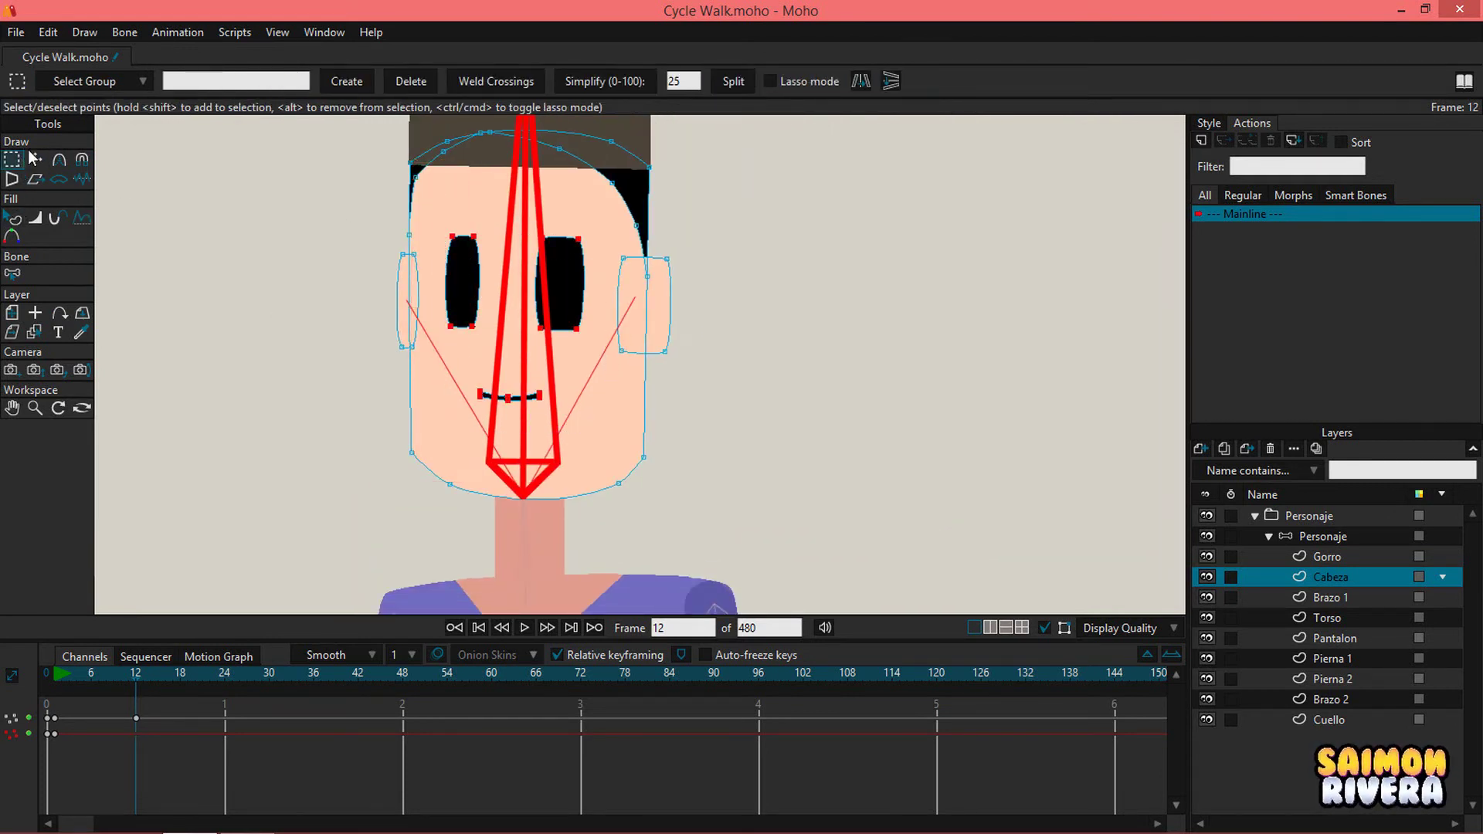
pyautogui.click(34, 160)
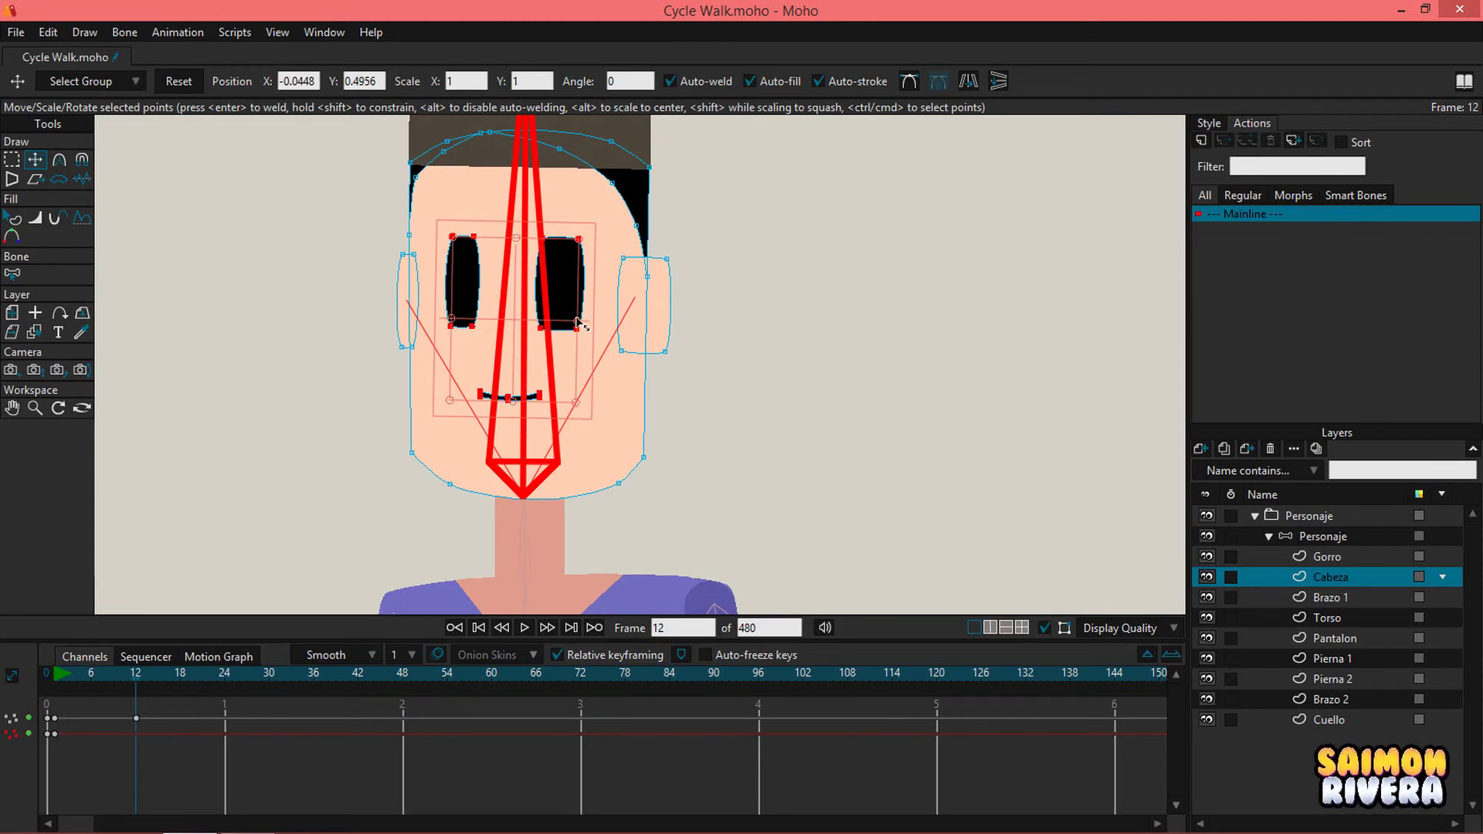
pyautogui.moveTo(580, 325); pyautogui.dragTo(587, 323)
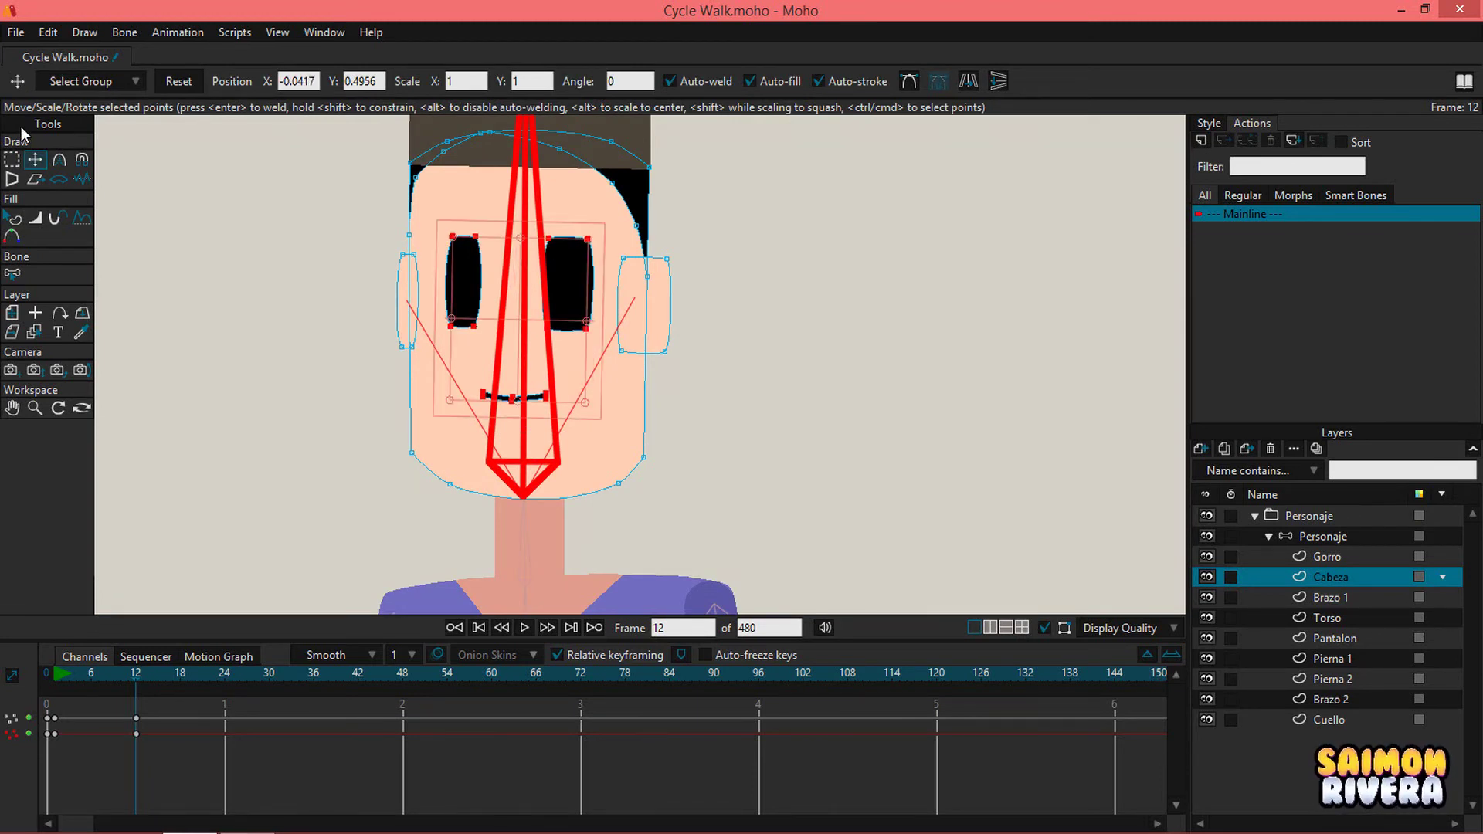
# Step: Select the right ear's points at frame 12 and move the ear slightly outward
pyautogui.click(11, 160)
pyautogui.click(34, 160)
pyautogui.click(630, 303)
pyautogui.moveTo(632, 303); pyautogui.dragTo(649, 304)
pyautogui.hotkey('ctrl', 'z')
# Step: Select the points along the face's right edge at frame 12 and shift them slightly outward
pyautogui.click(20, 162)
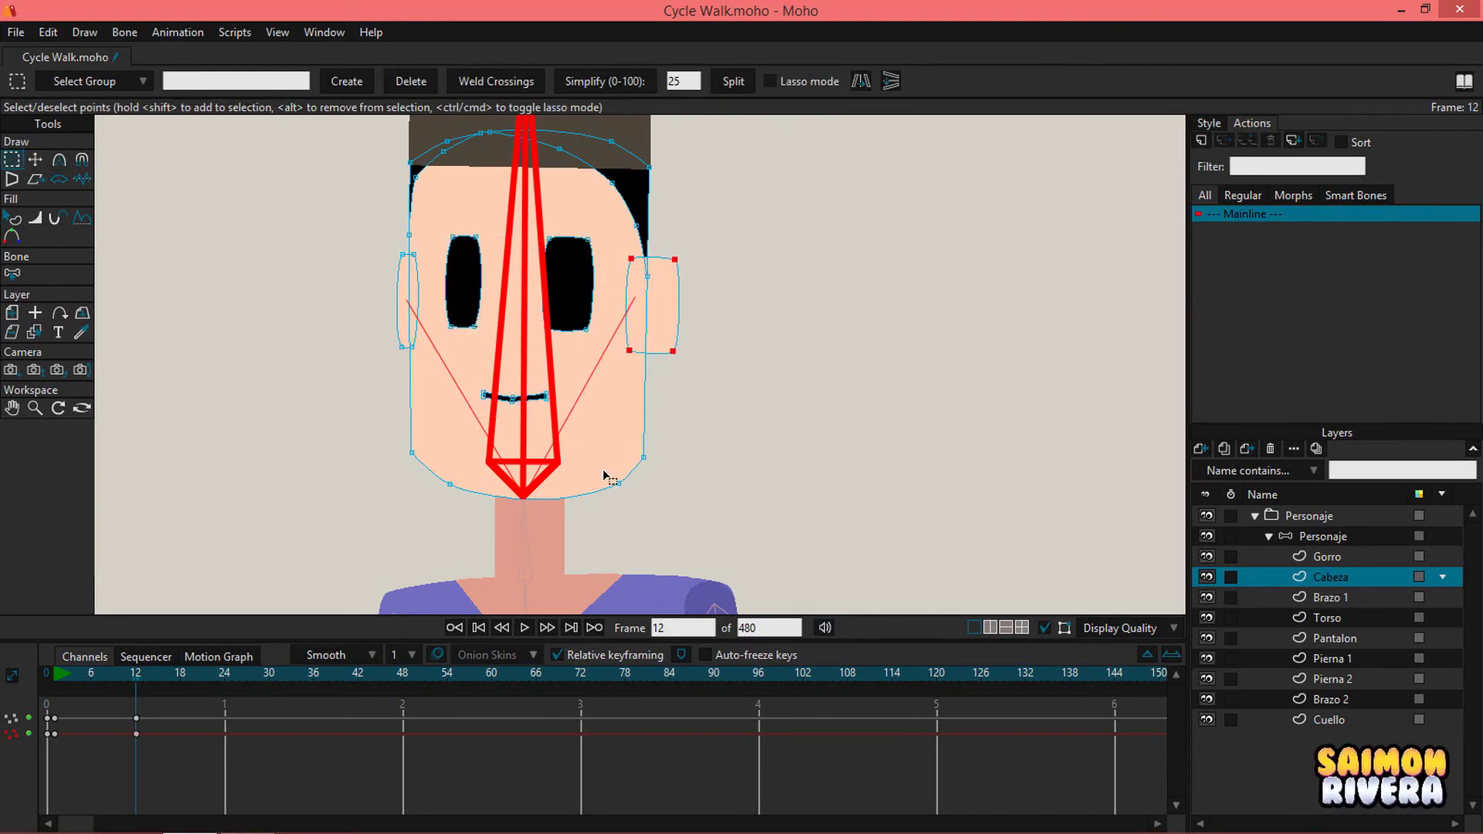
pyautogui.moveTo(660, 504); pyautogui.dragTo(615, 422)
pyautogui.moveTo(659, 268); pyautogui.dragTo(624, 203)
pyautogui.click(35, 159)
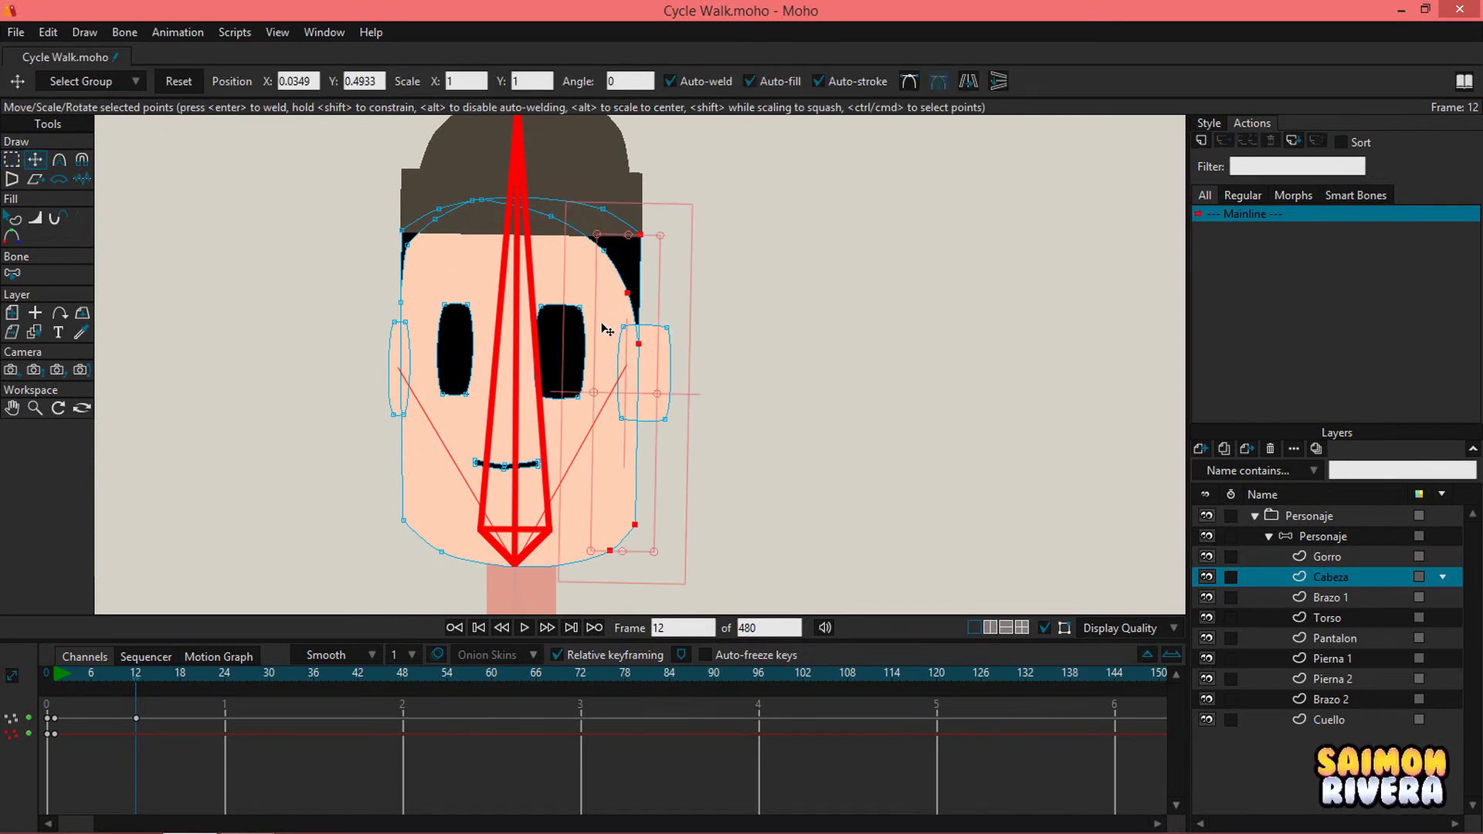
pyautogui.moveTo(638, 363); pyautogui.dragTo(642, 363)
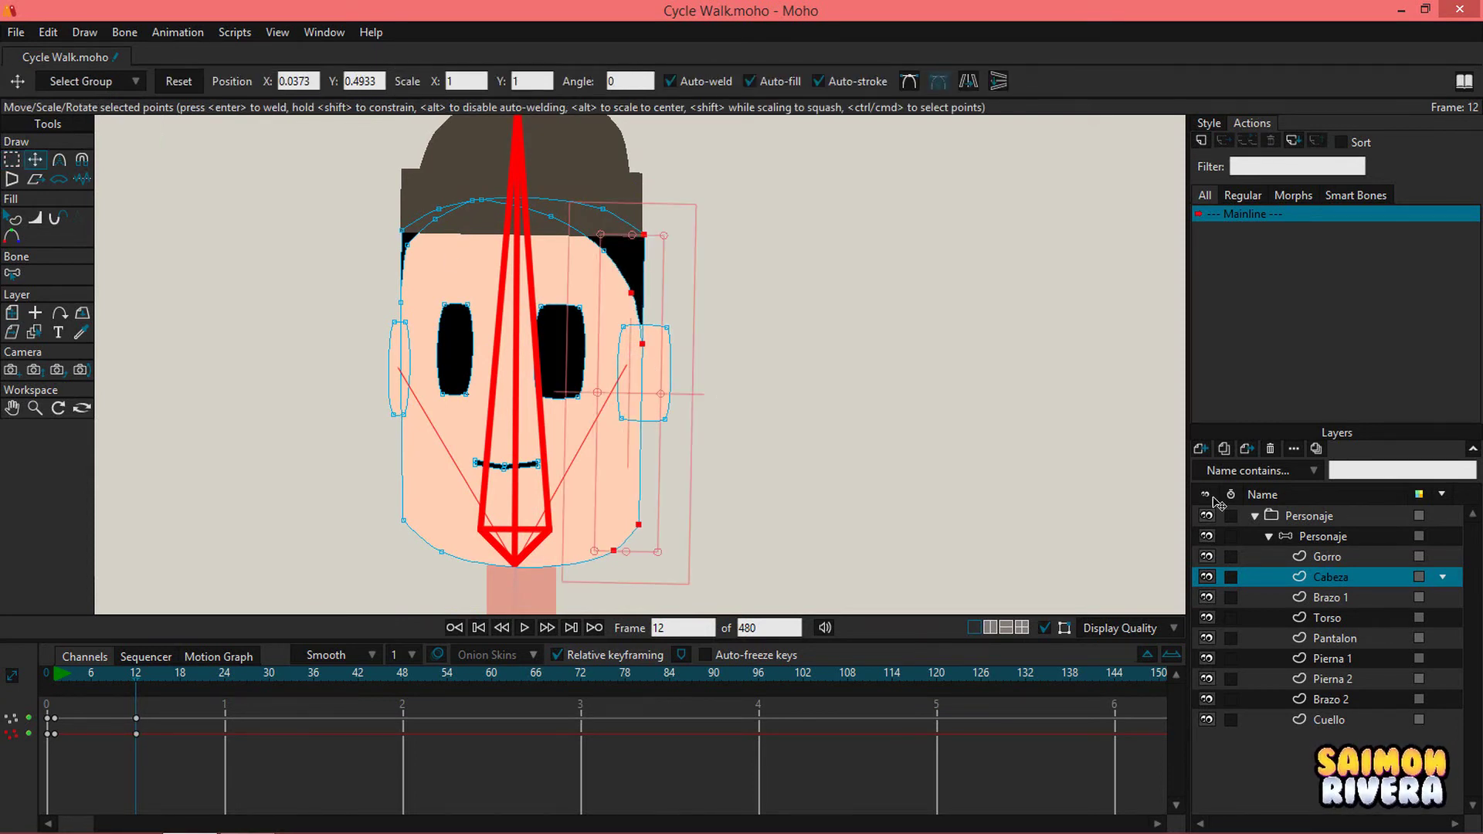
# Step: On the Gorro layer at frame 12, pull the hat's right edge slightly outward with the Magnet tool
pyautogui.click(1371, 557)
pyautogui.scroll(3, 221, 368)
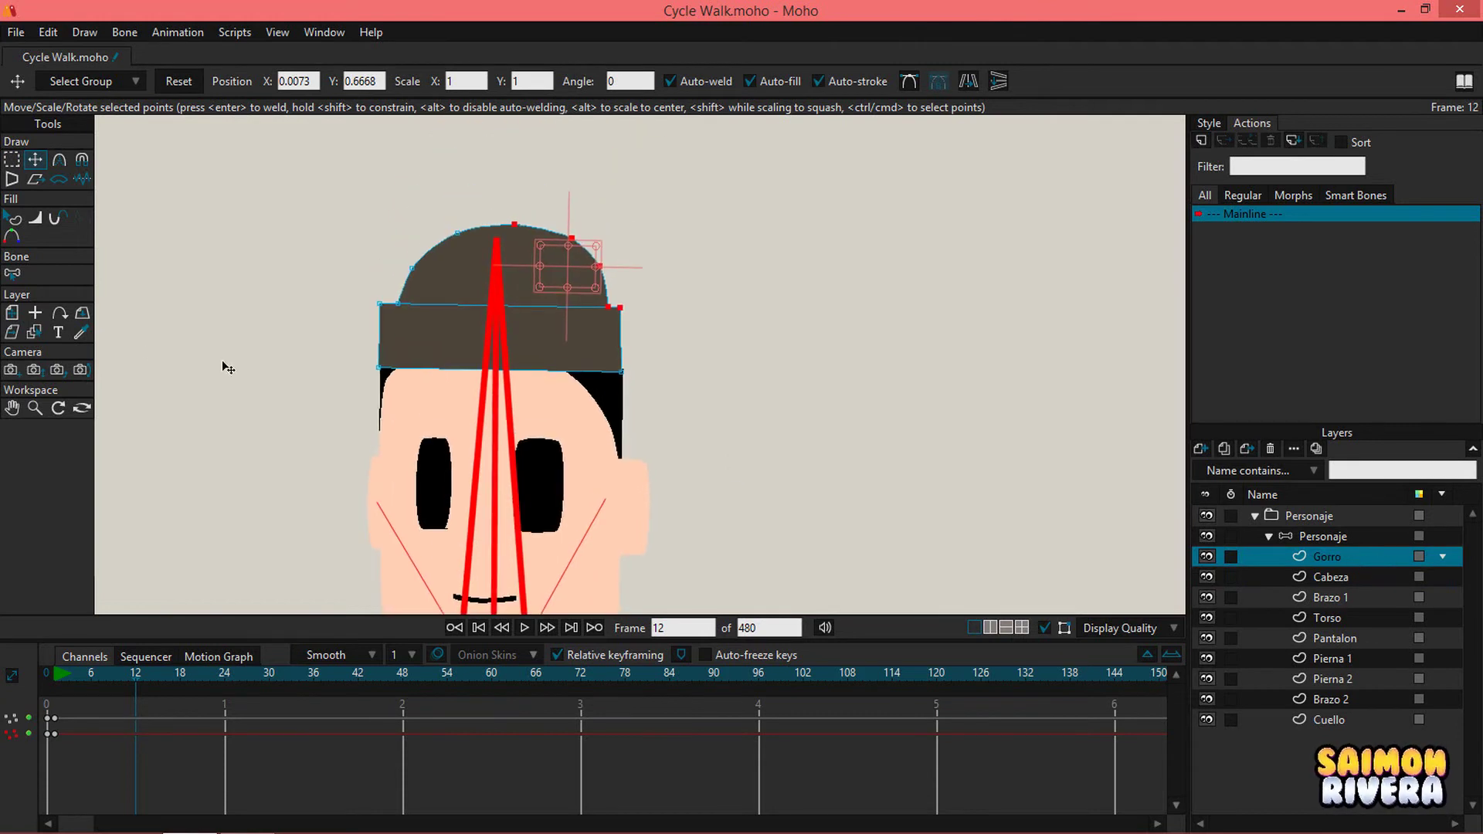
pyautogui.click(82, 159)
pyautogui.scroll(2, 508, 256)
pyautogui.moveTo(680, 367); pyautogui.dragTo(685, 364)
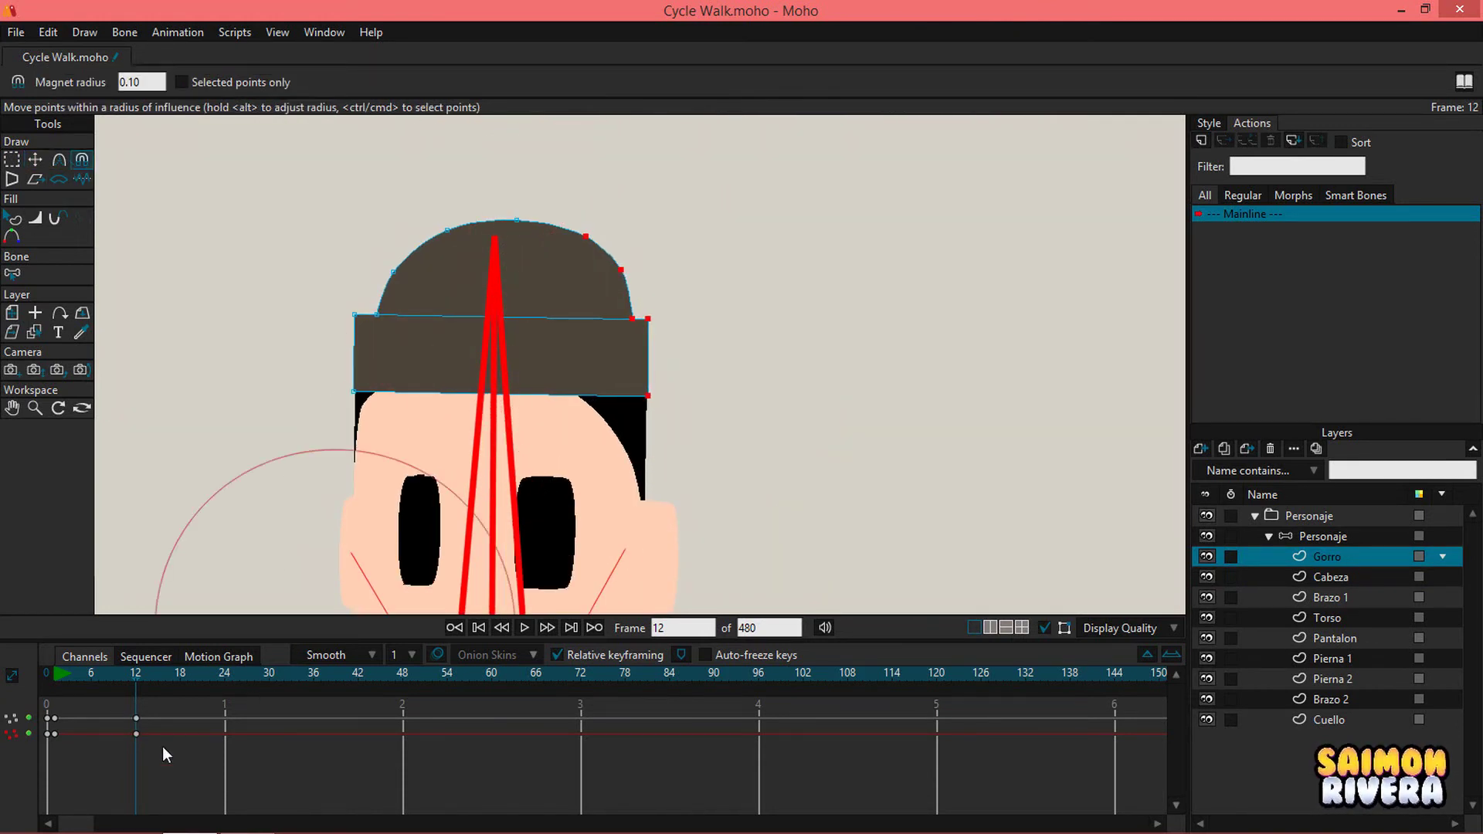
# Step: Copy the Gorro layer's frame 1 keyframes to frame 24
pyautogui.moveTo(65, 719); pyautogui.dragTo(53, 715)
pyautogui.hotkey('ctrl', 'c')
pyautogui.click(226, 673)
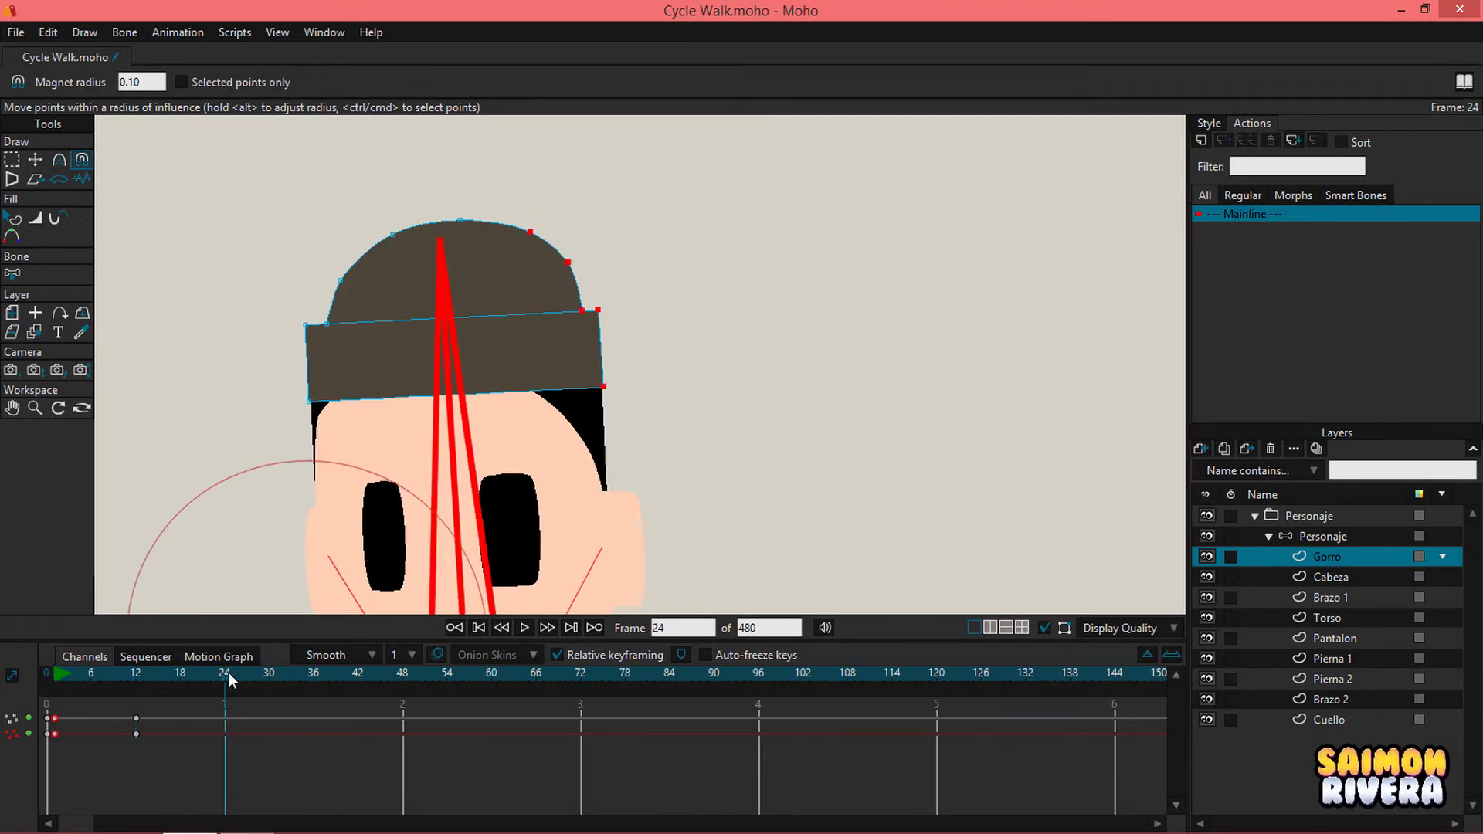
pyautogui.hotkey('ctrl', 'v')
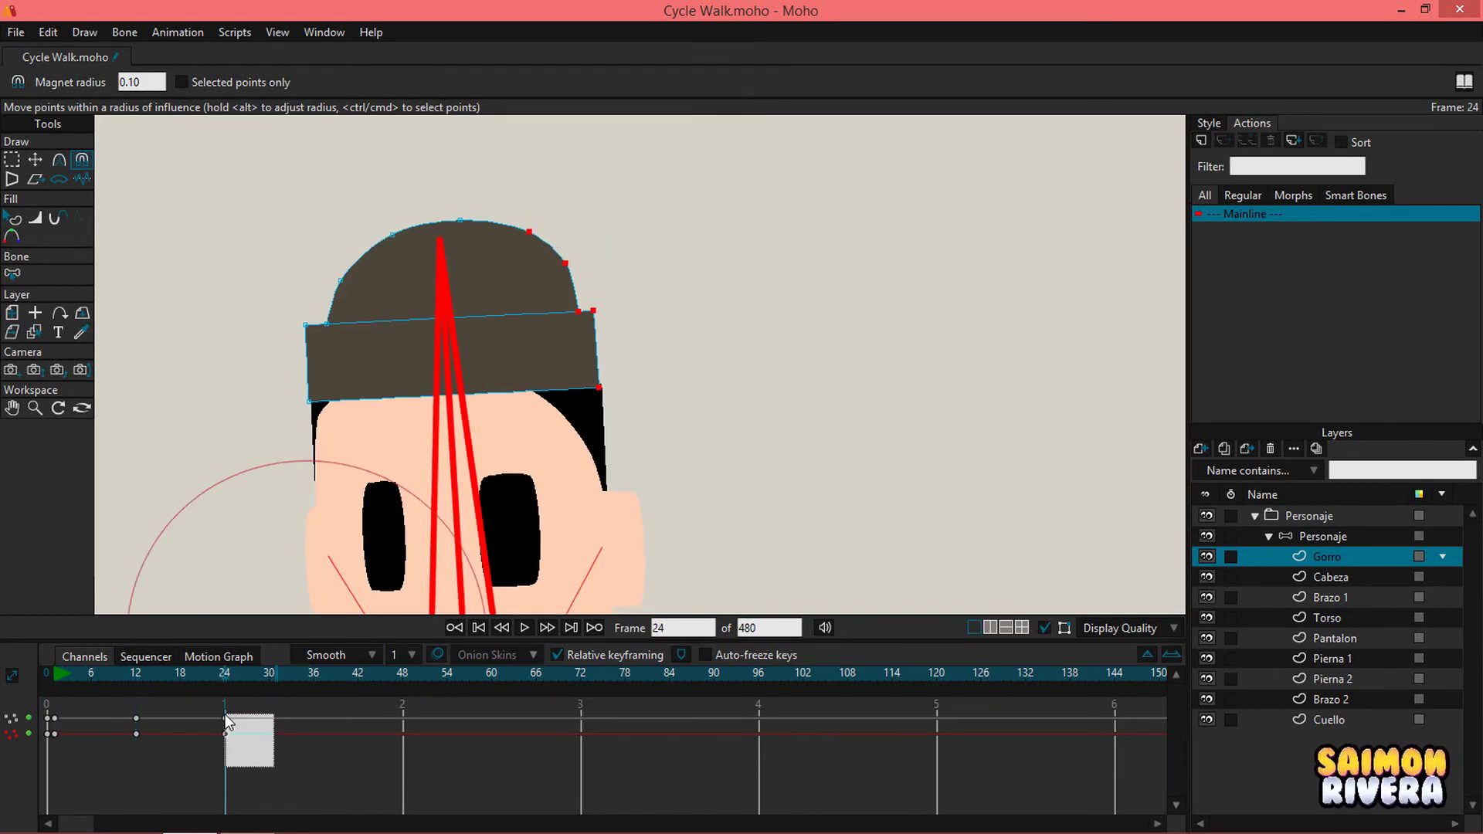
# Step: Set the hat's frame 24 keyframes to Cycle interpolation returning to absolute frame 2
pyautogui.rightClick(225, 714)
pyautogui.click(309, 693)
pyautogui.write('2')
pyautogui.press('Return')
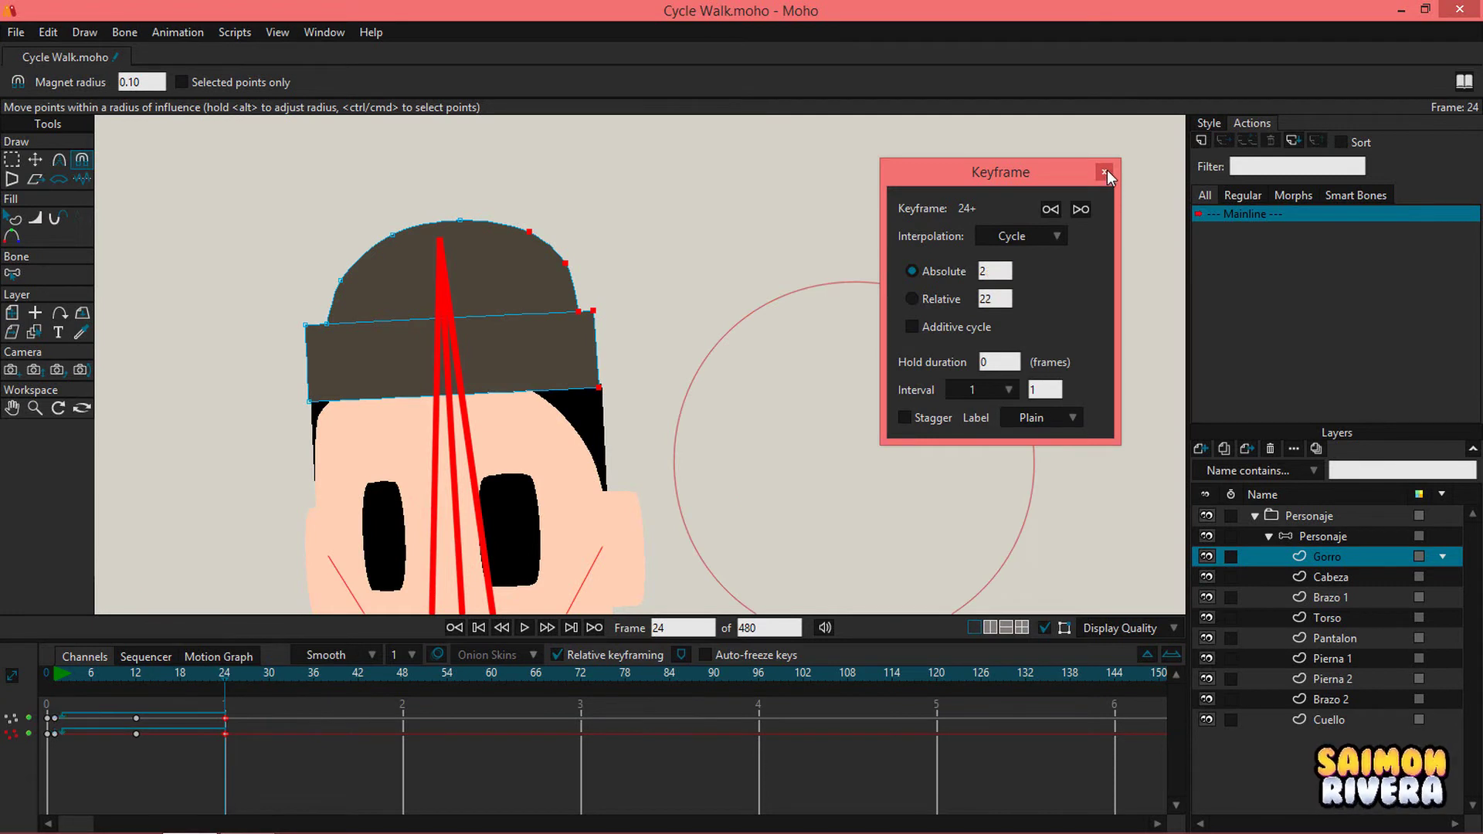
pyautogui.click(1104, 171)
# Step: Hide the bones on the Personaje bone layer and play the walk cycle, examining the head and hat motion
pyautogui.scroll(-3, 1017, 324)
pyautogui.click(1328, 533)
pyautogui.scroll(-3, 927, 371)
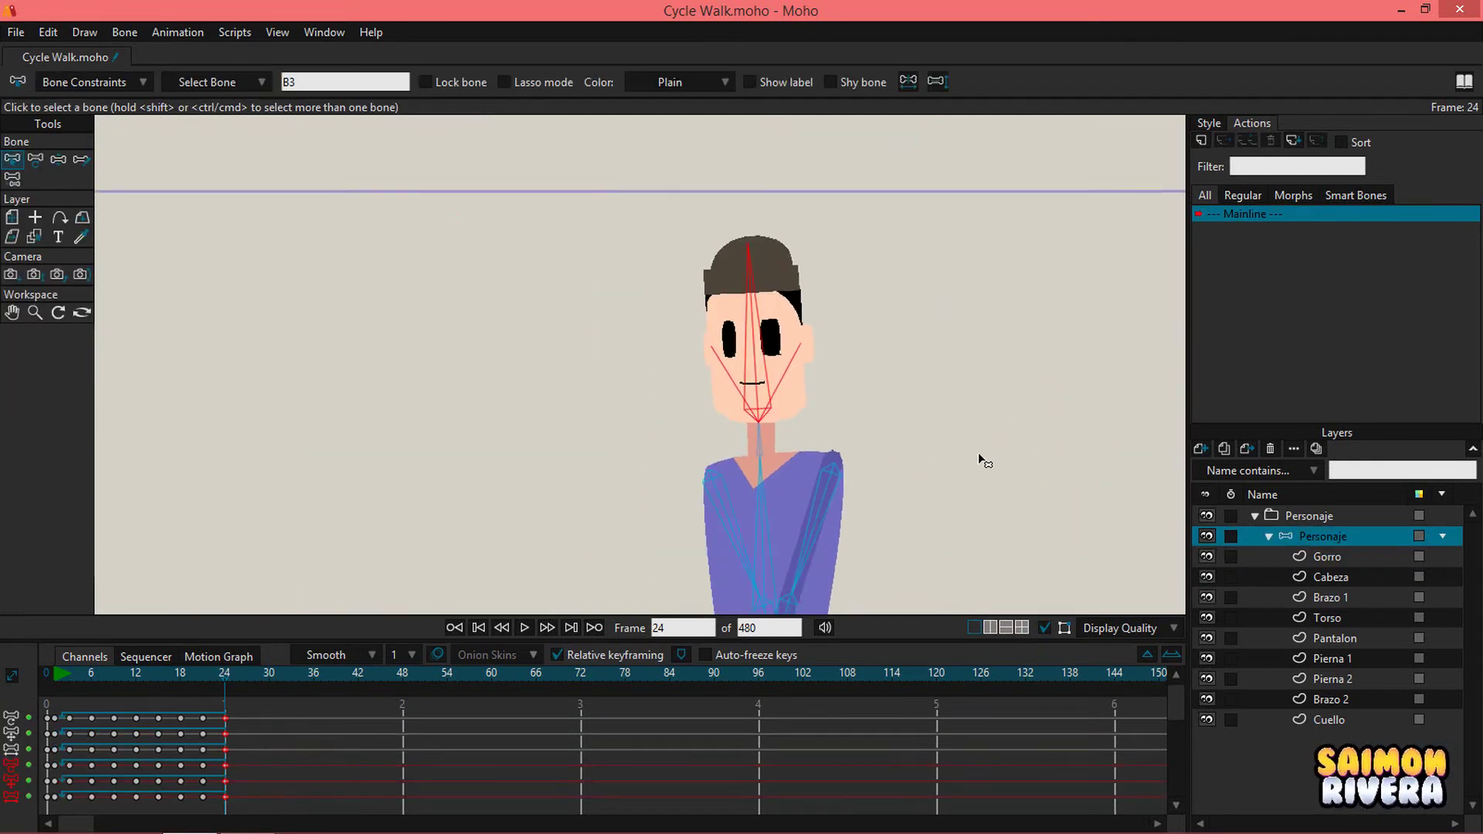
pyautogui.moveTo(978, 452); pyautogui.dragTo(789, 343)
pyautogui.click(1045, 627)
pyautogui.scroll(-5, 805, 413)
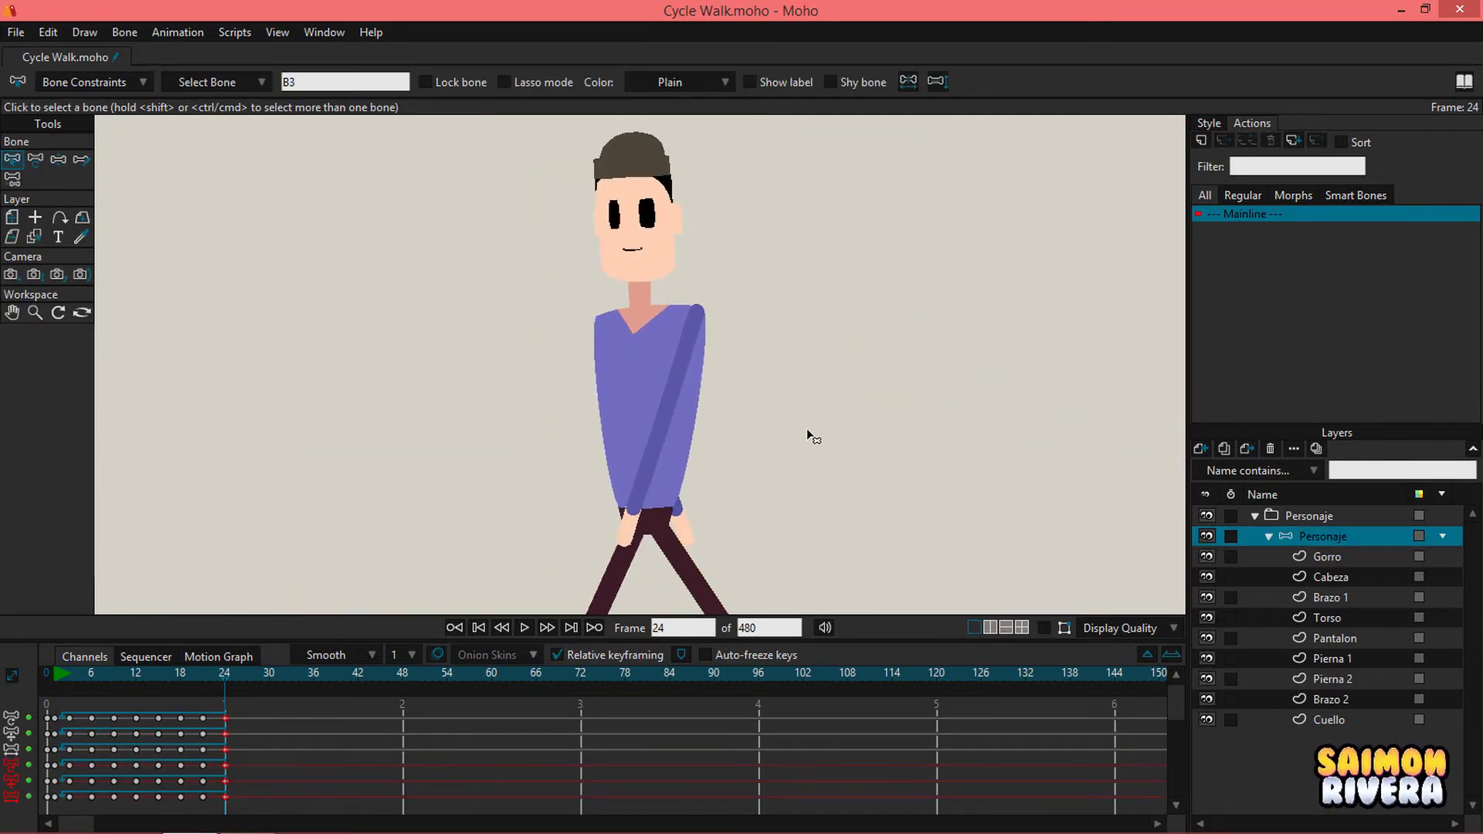
pyautogui.moveTo(759, 404); pyautogui.dragTo(755, 419)
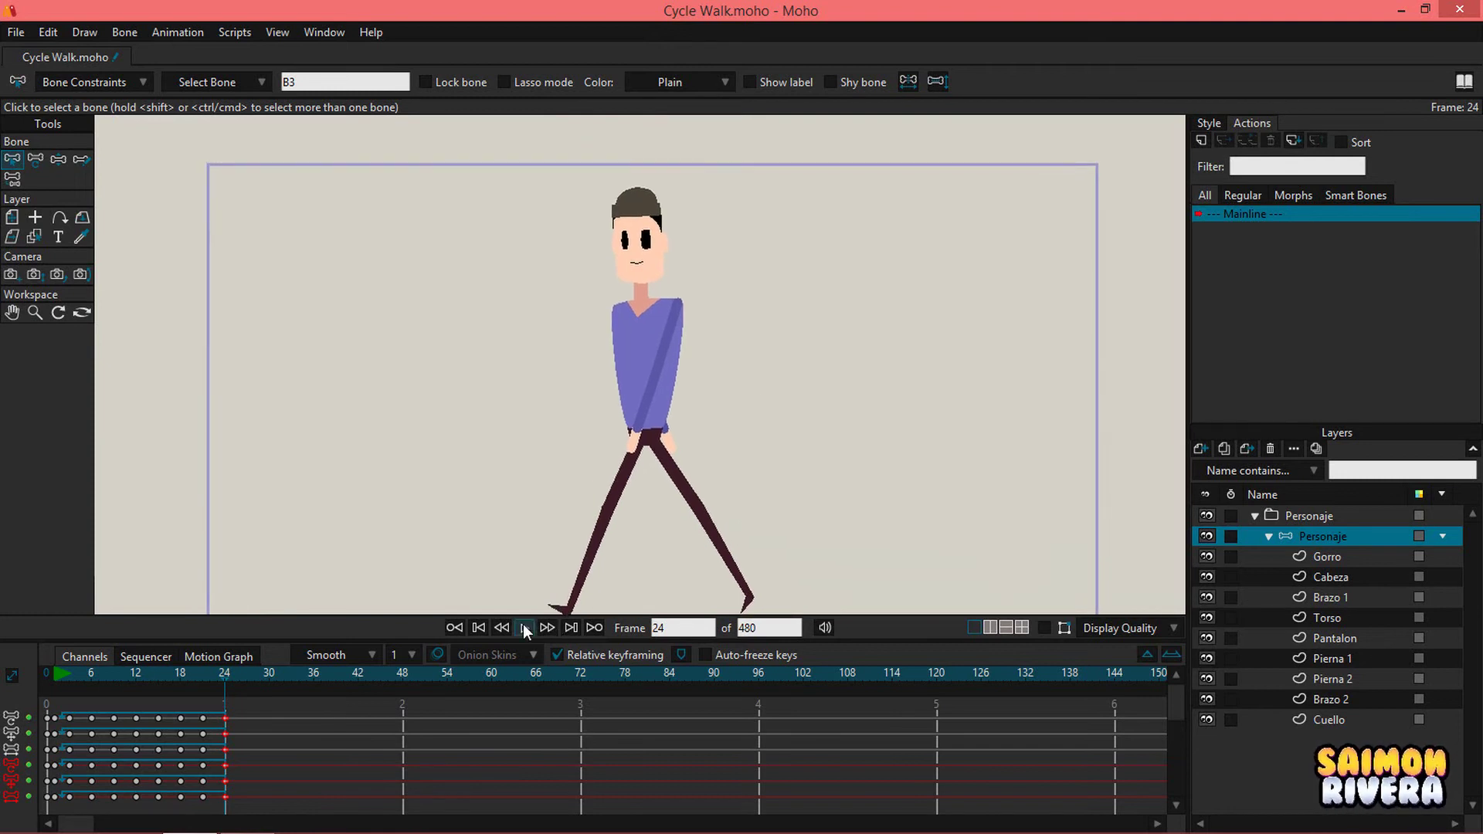
pyautogui.click(524, 630)
pyautogui.scroll(5, 647, 216)
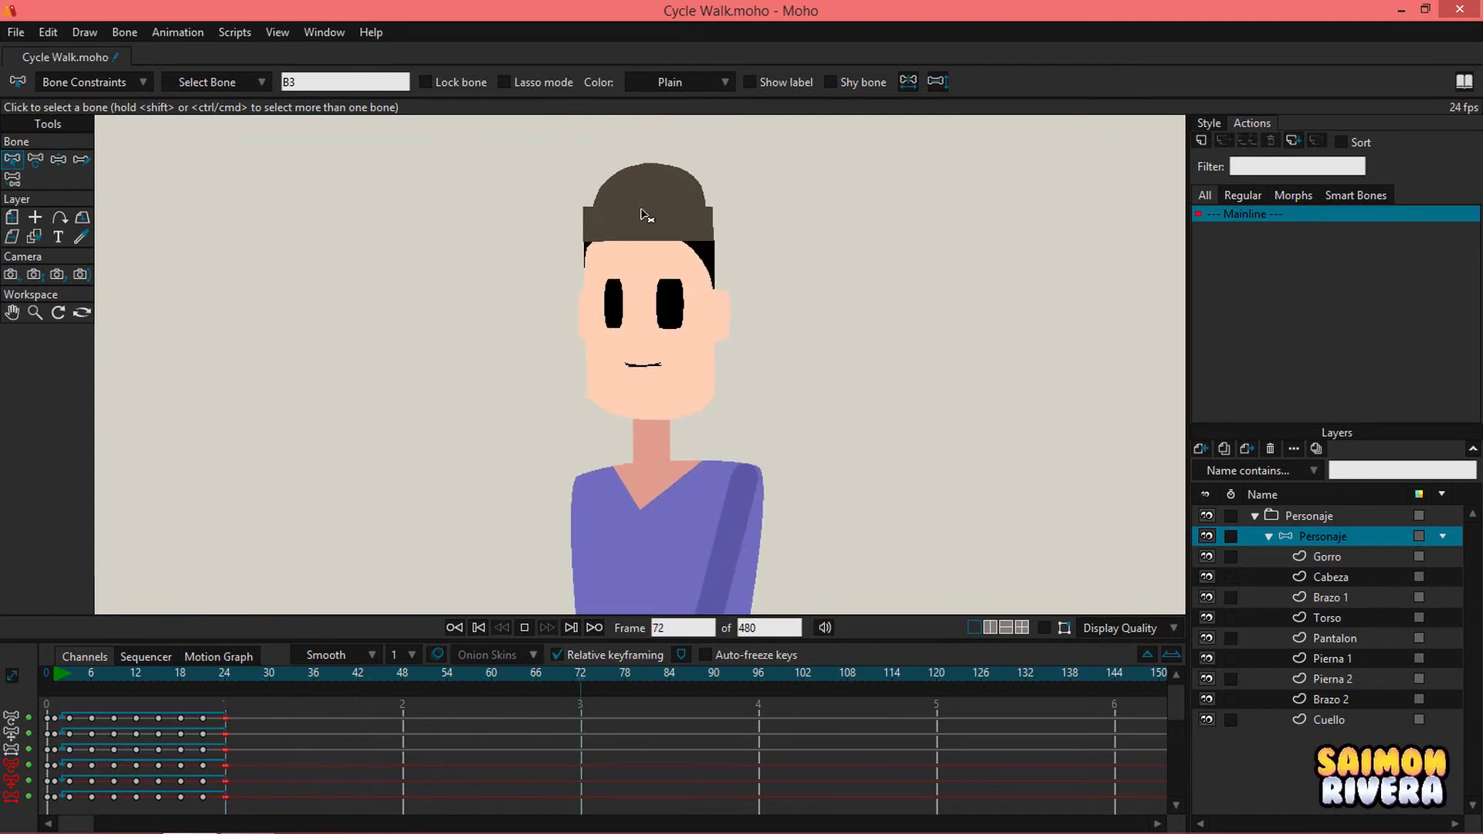
pyautogui.scroll(2, 646, 215)
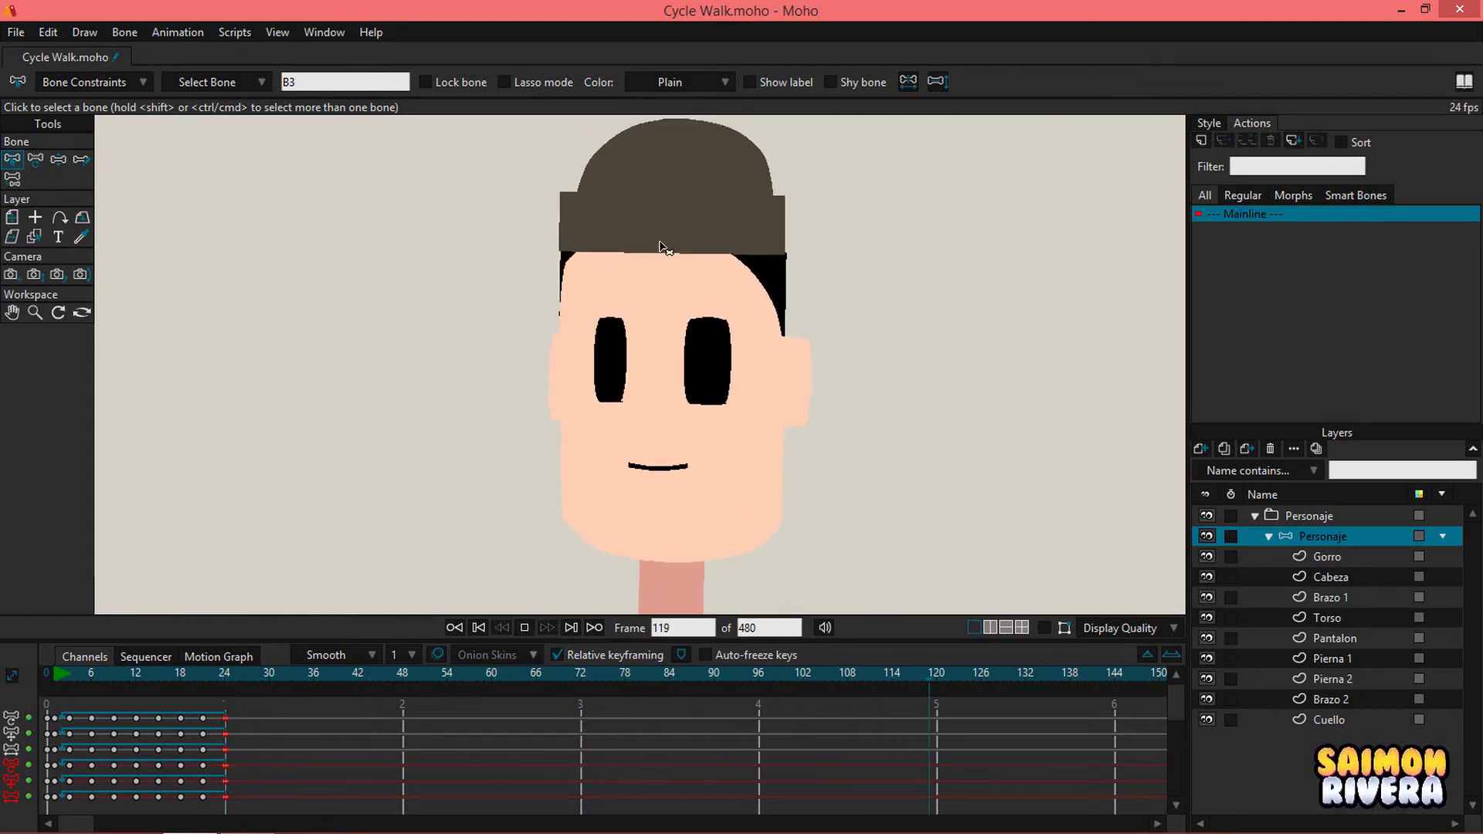
# Step: Stop playback and copy the Cabeza layer's frame 1 keyframes to frame 24
pyautogui.click(1328, 581)
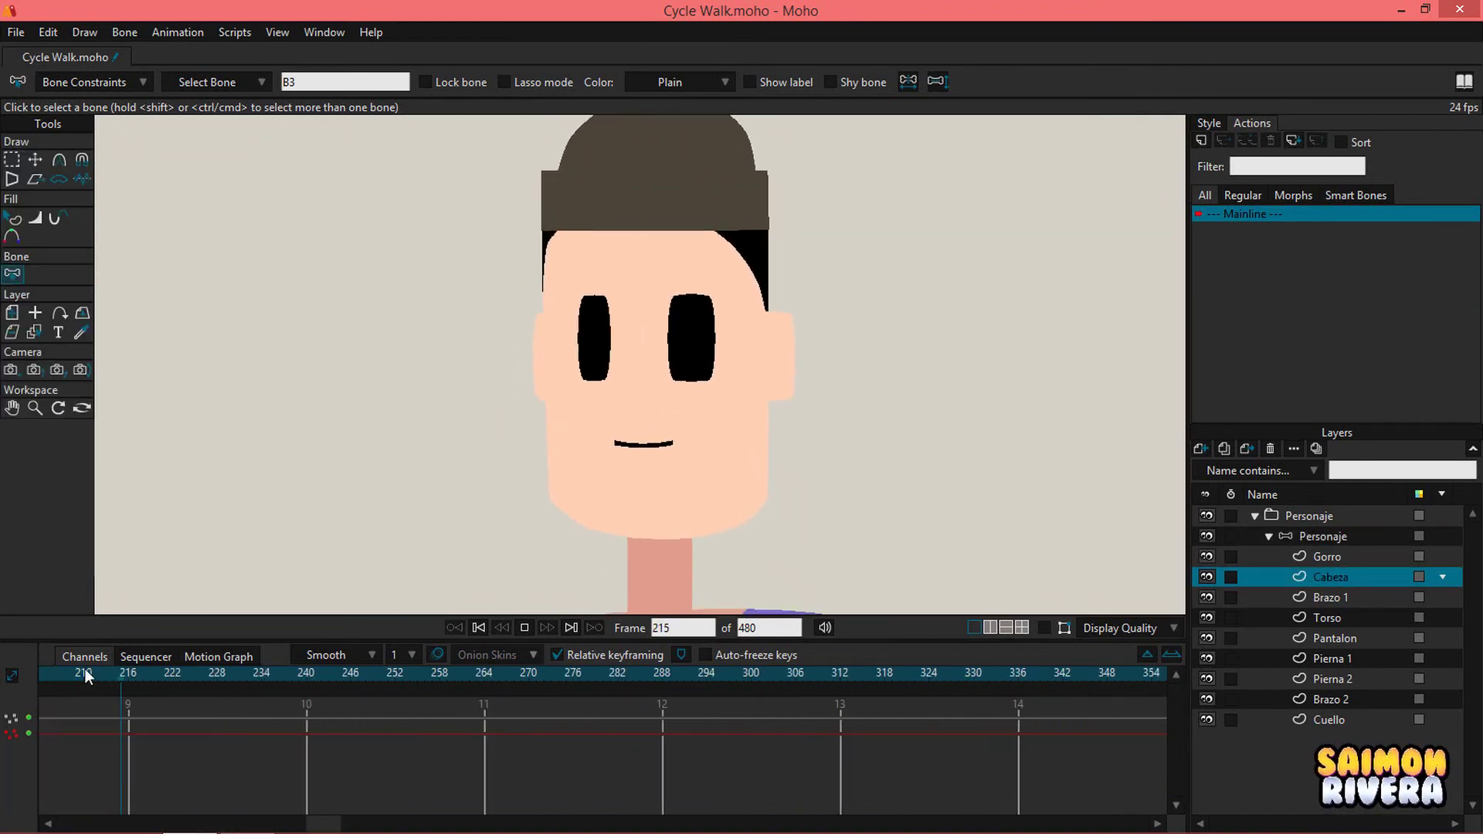
pyautogui.moveTo(88, 677); pyautogui.dragTo(56, 678)
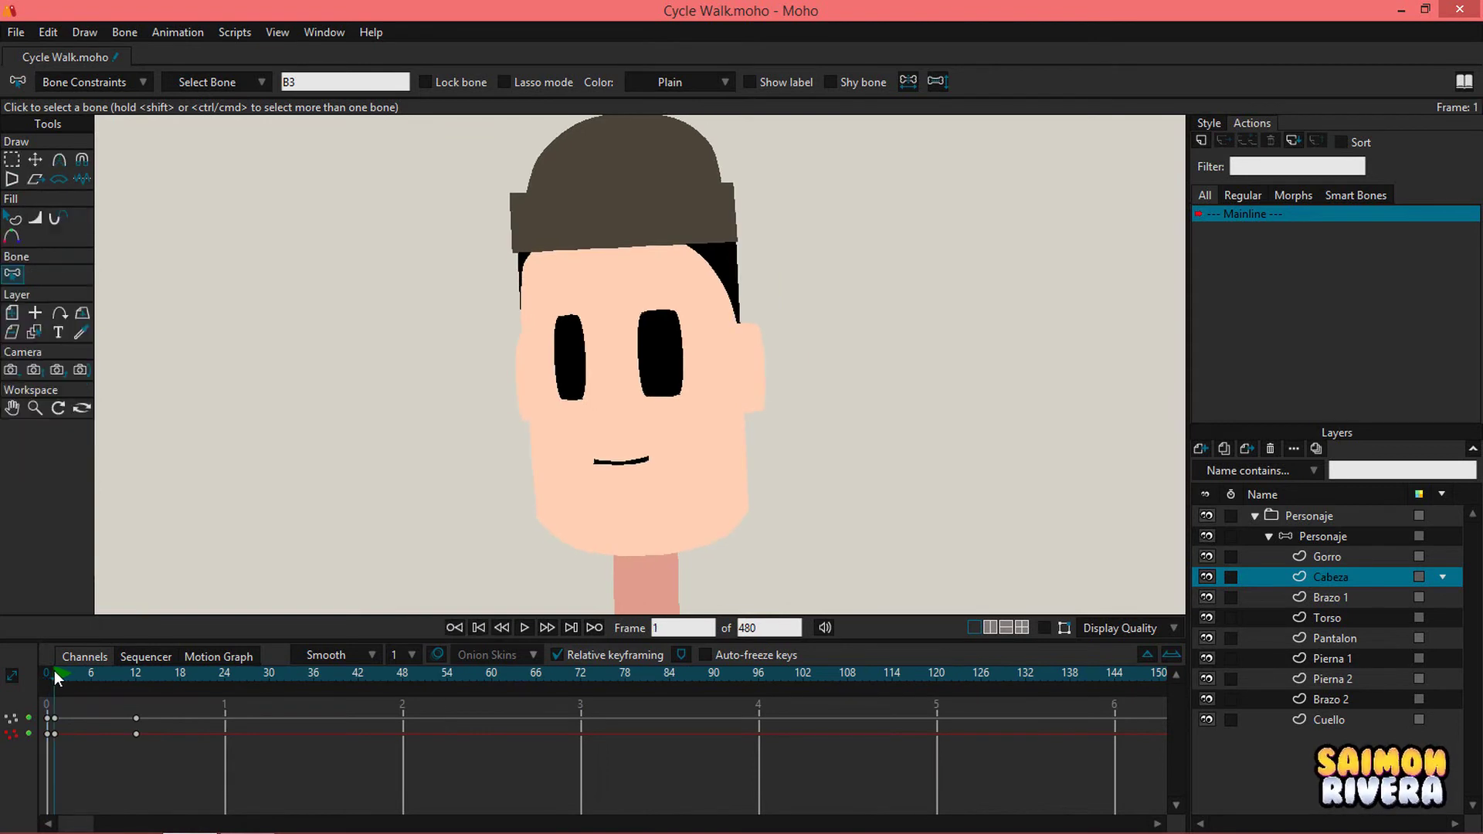
pyautogui.moveTo(60, 732); pyautogui.dragTo(45, 714)
pyautogui.click(224, 673)
pyautogui.hotkey('ctrl', 'v')
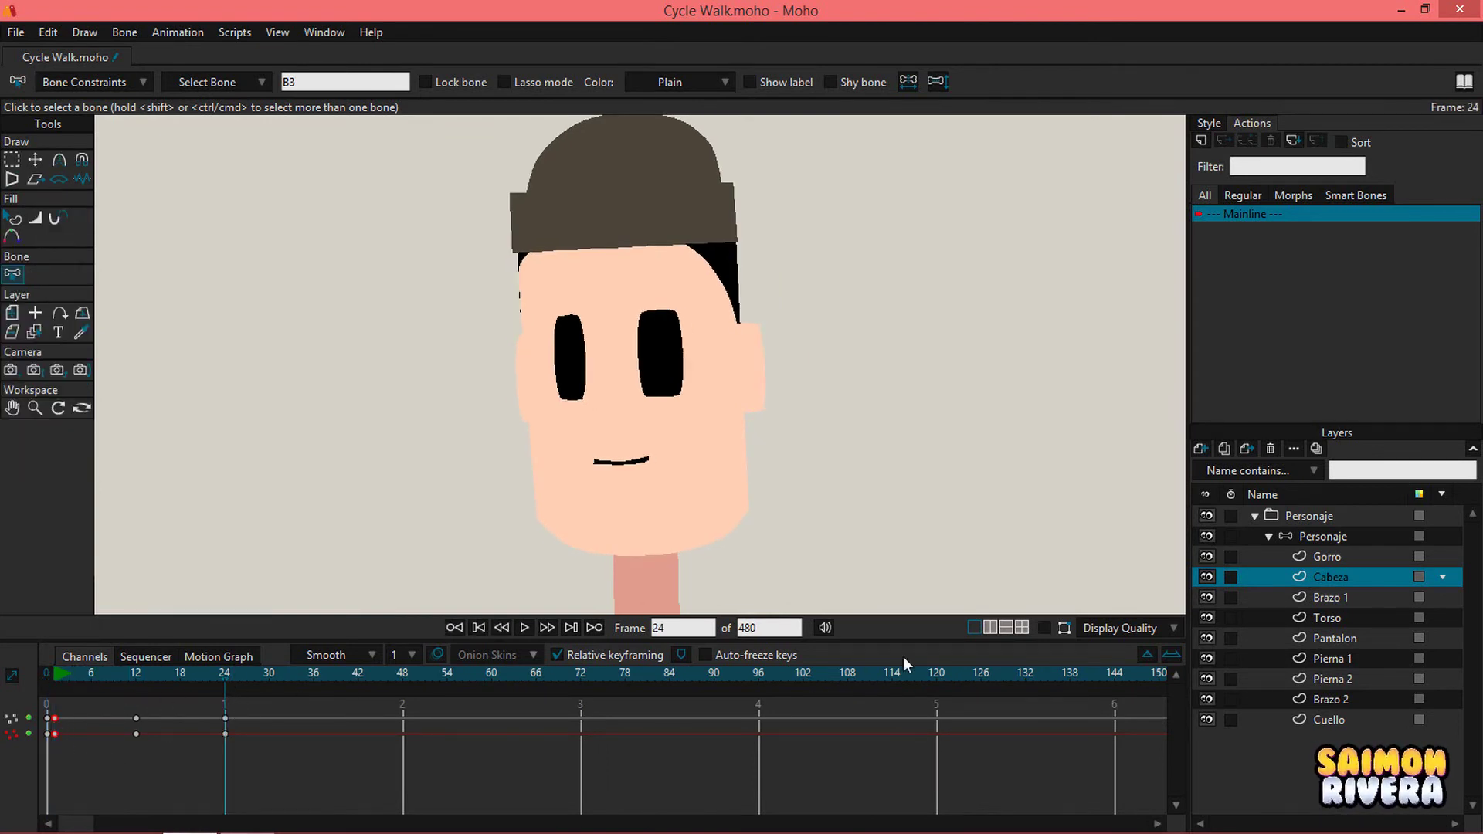
# Step: Set the Cabeza layer's frame 24 keyframes to Cycle interpolation returning to absolute frame 2
pyautogui.click(1329, 557)
pyautogui.click(1330, 578)
pyautogui.moveTo(249, 774); pyautogui.dragTo(221, 717)
pyautogui.rightClick(225, 720)
pyautogui.click(261, 694)
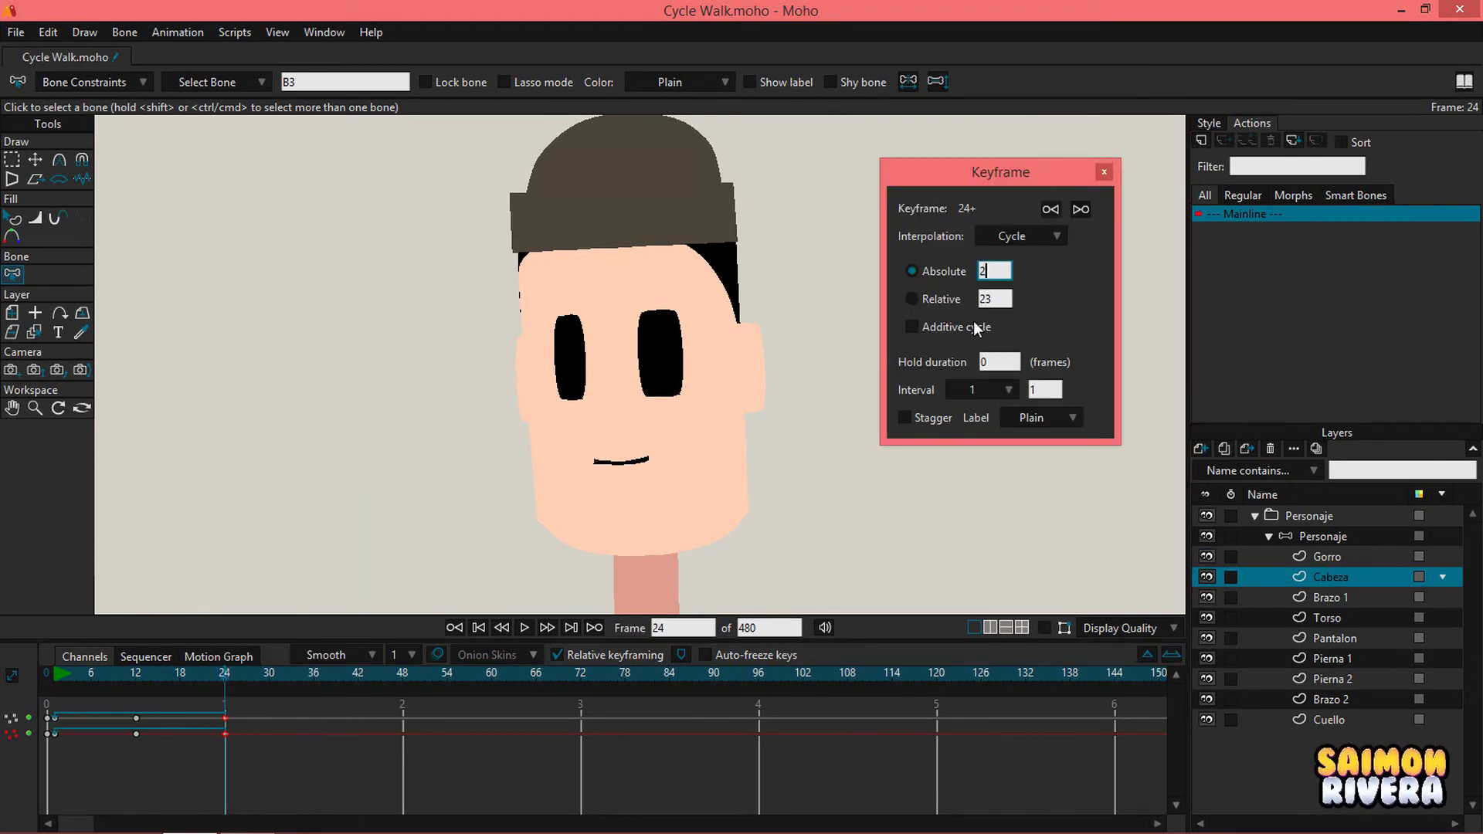
pyautogui.click(1102, 174)
# Step: Play the walk cycle from the start on the Personaje bone layer and examine the head deformation and full-body motion
pyautogui.click(1329, 539)
pyautogui.scroll(-5, 765, 391)
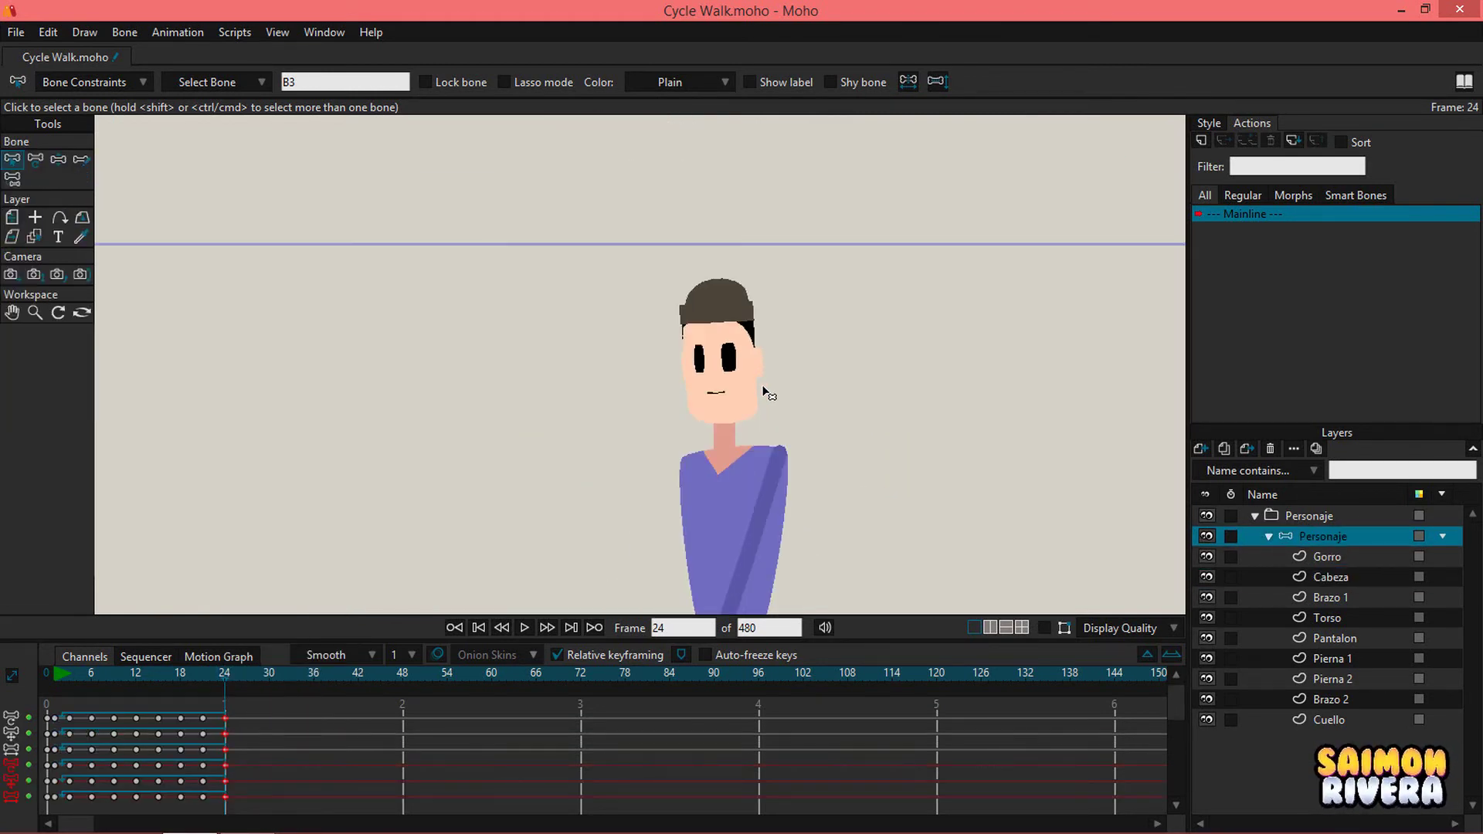
pyautogui.moveTo(872, 493); pyautogui.dragTo(751, 332)
pyautogui.scroll(-1, 752, 332)
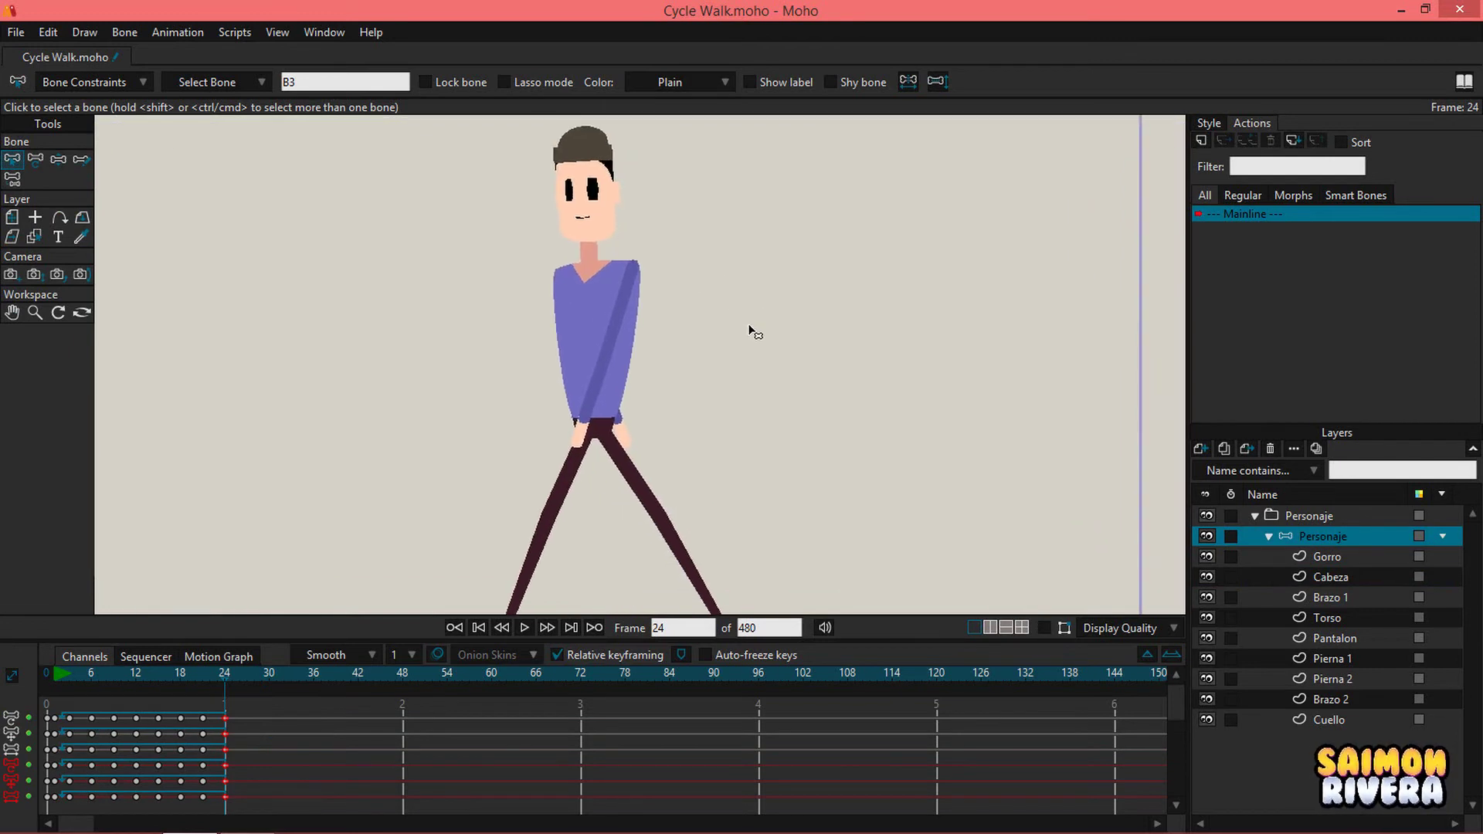
pyautogui.click(44, 673)
pyautogui.click(525, 629)
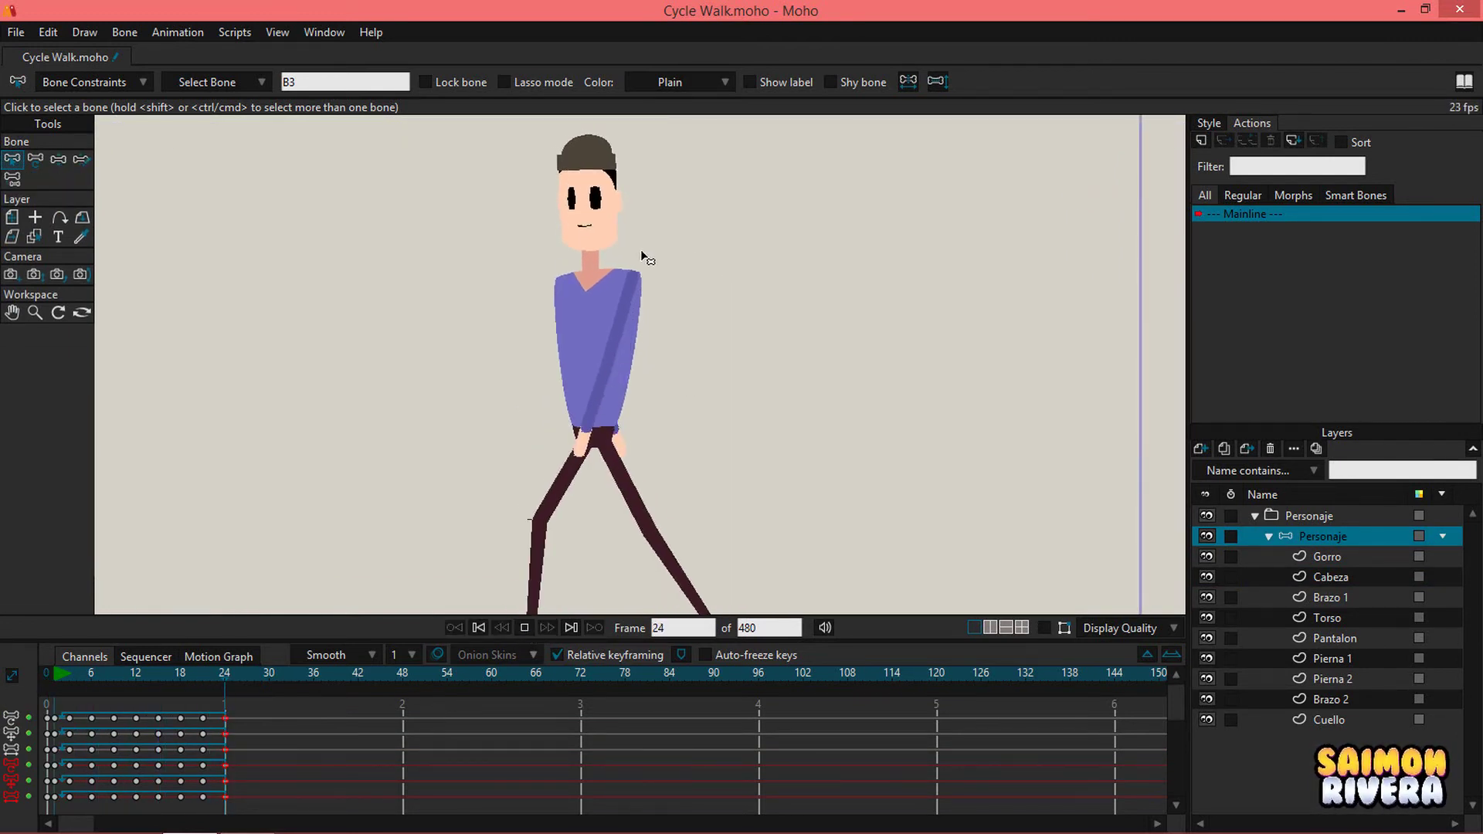
pyautogui.scroll(3, 605, 219)
pyautogui.scroll(-1, 611, 228)
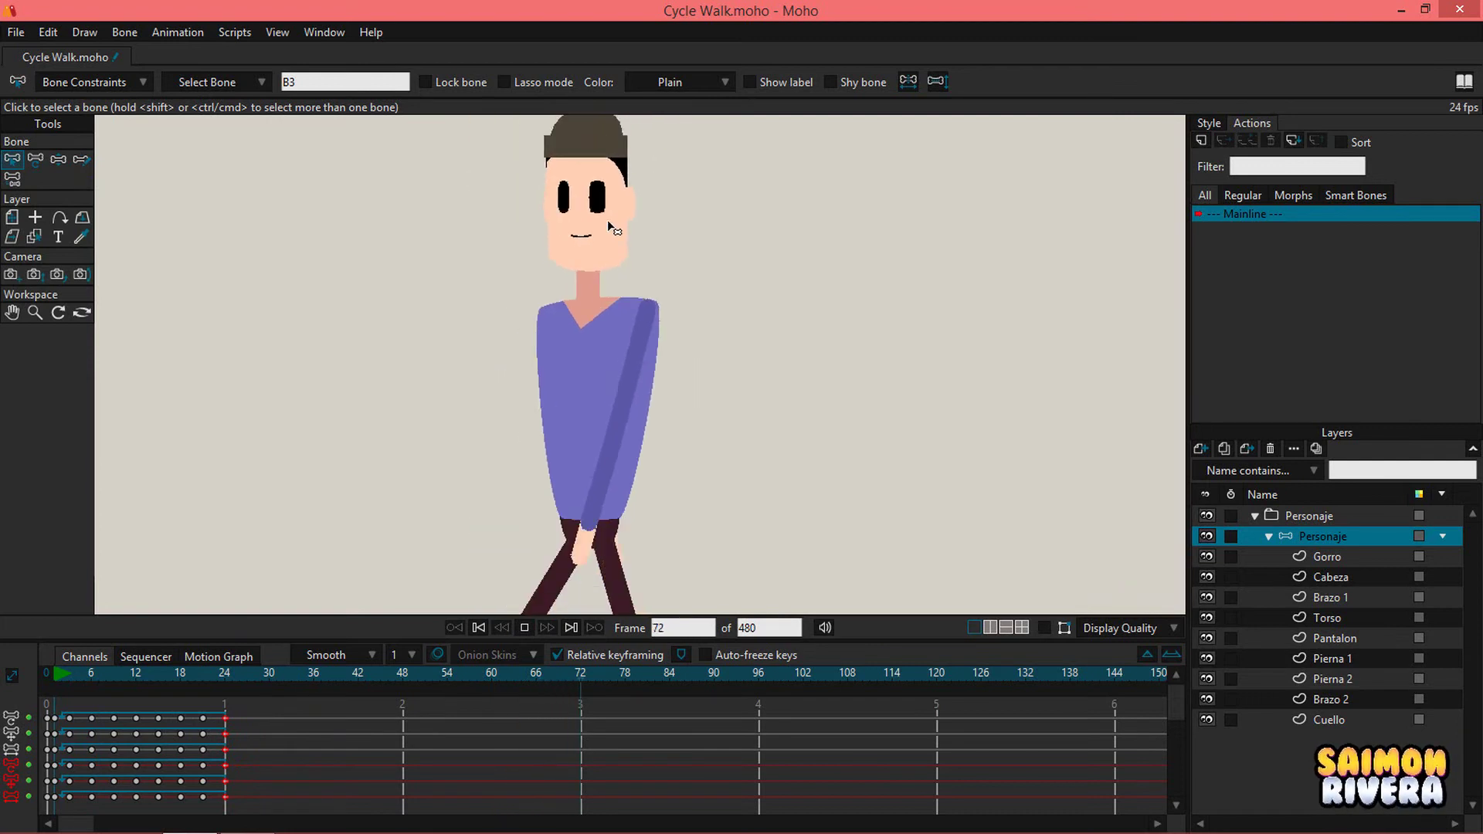
pyautogui.scroll(3, 608, 226)
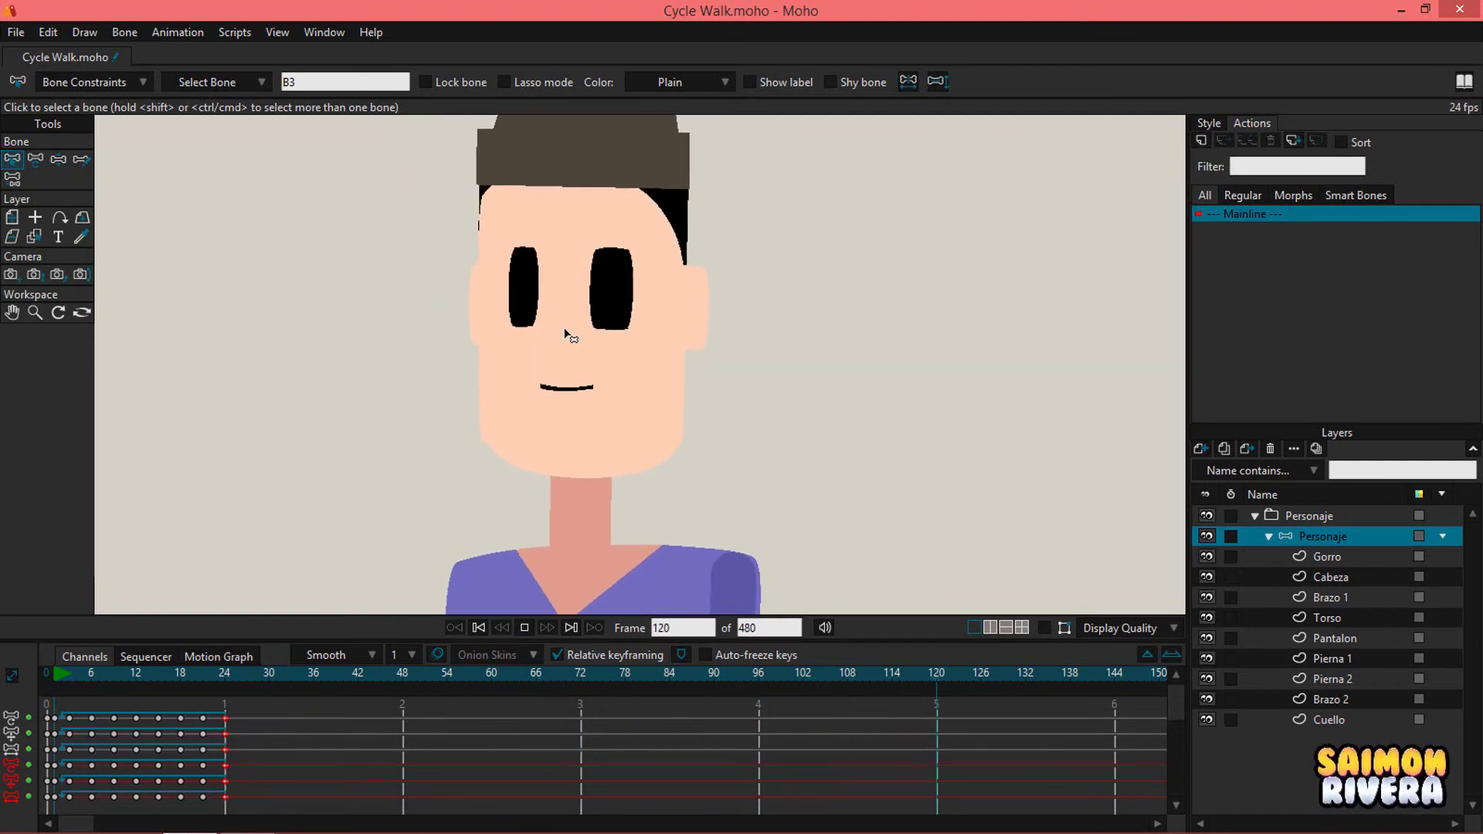
pyautogui.scroll(-4, 569, 336)
pyautogui.scroll(1, 572, 413)
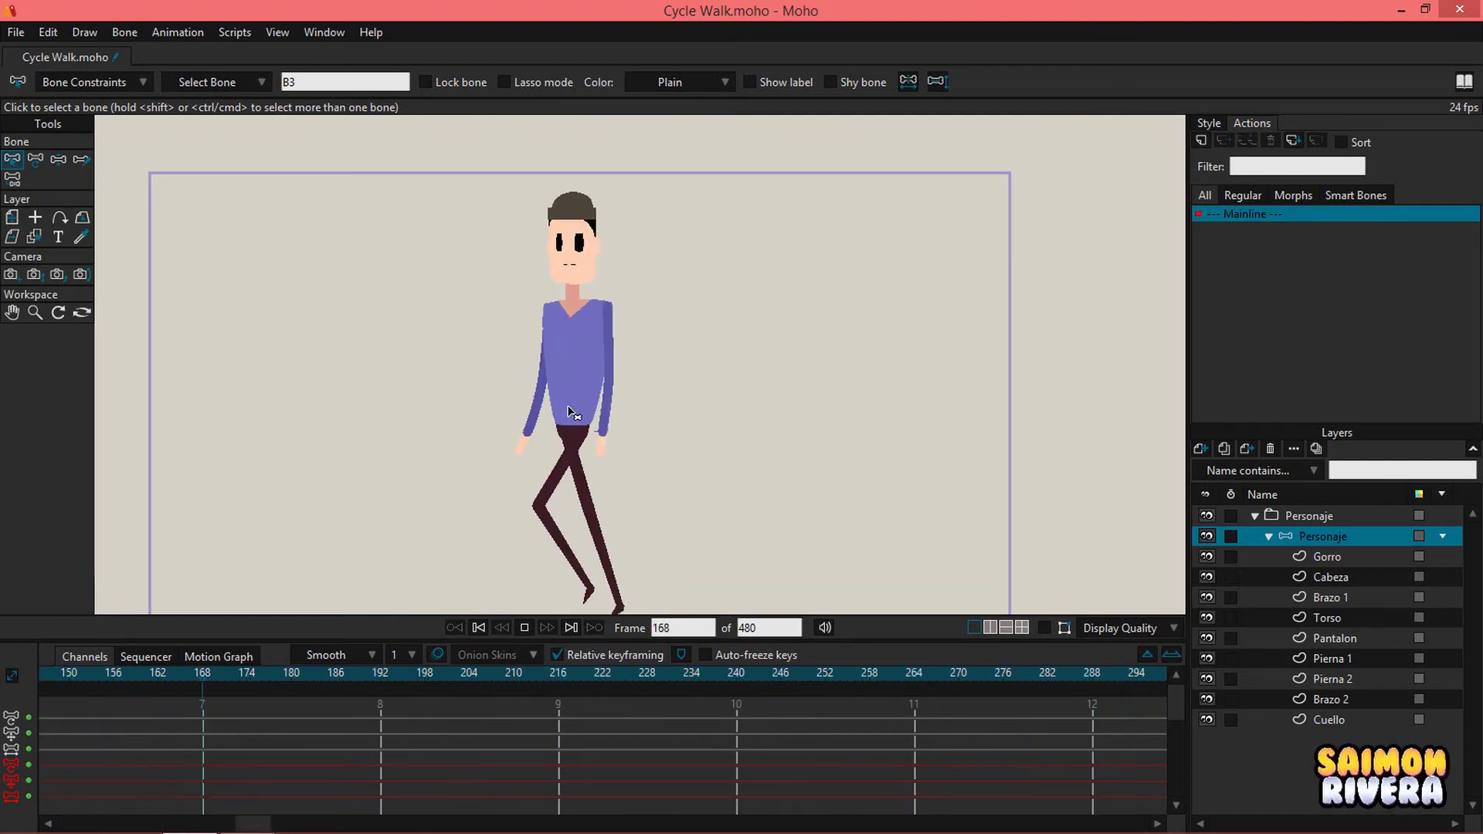
pyautogui.scroll(-1, 604, 447)
pyautogui.scroll(1, 629, 405)
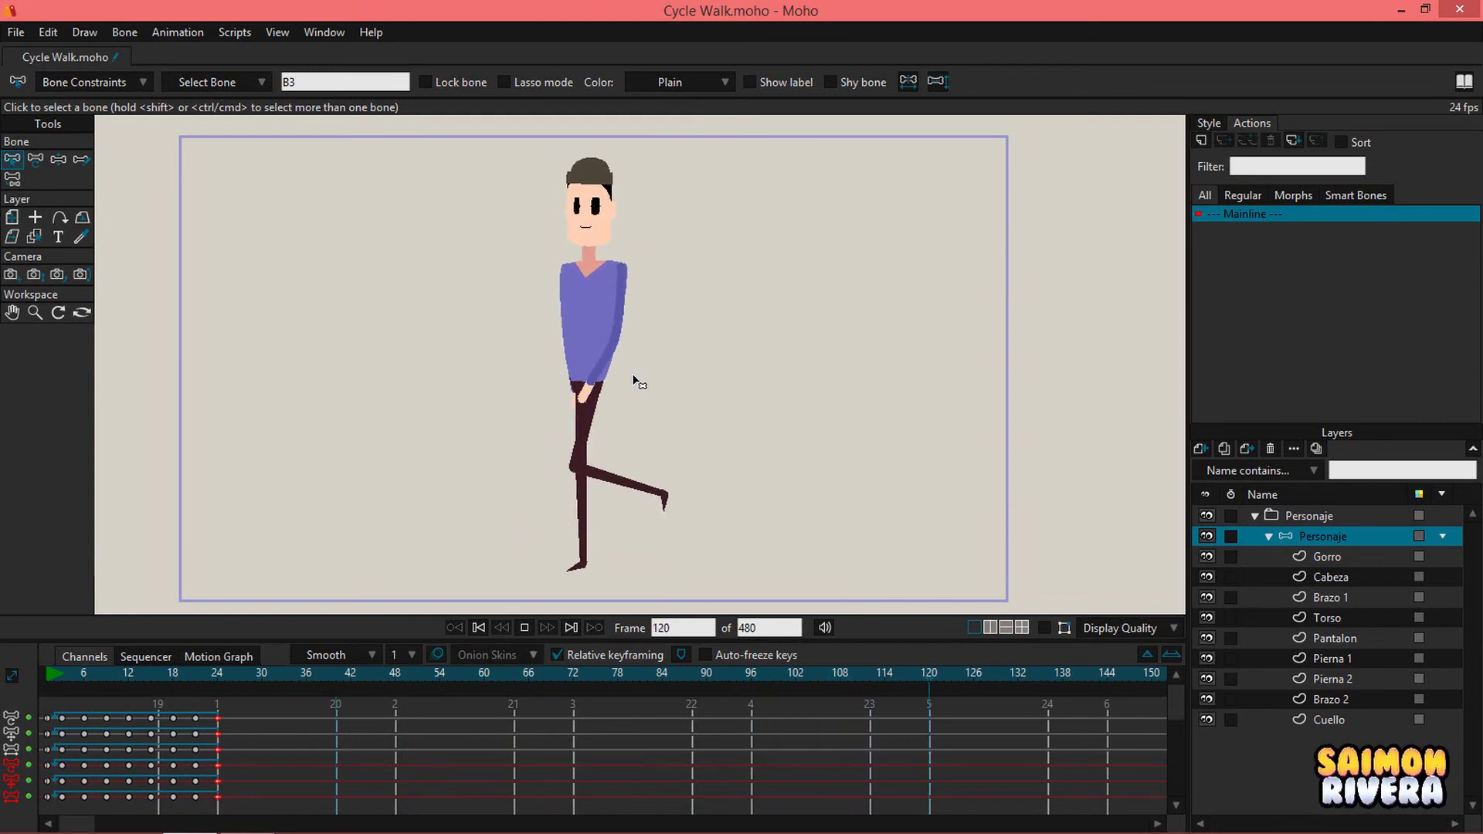
pyautogui.click(525, 627)
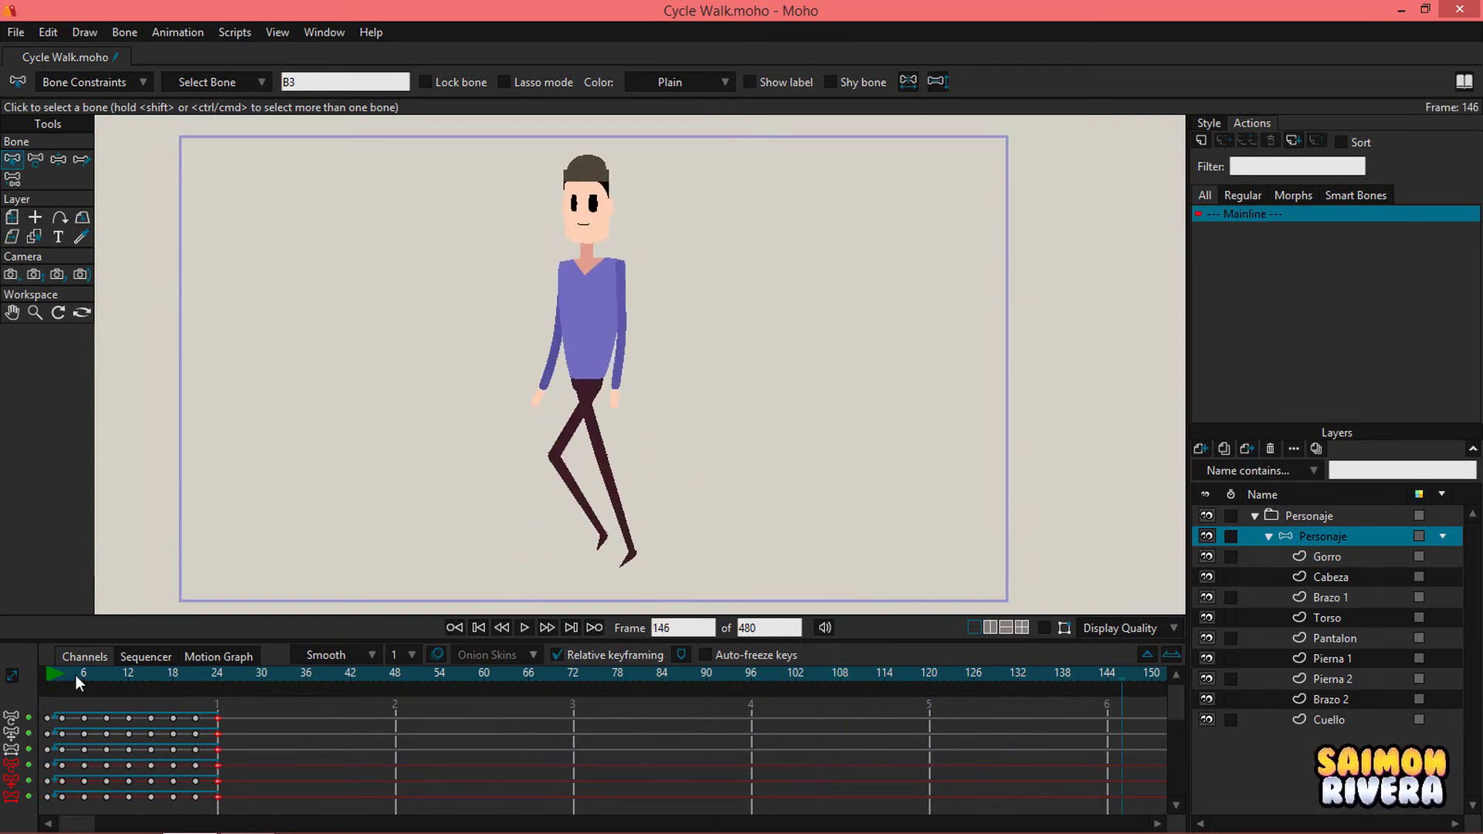
# Step: Delete all frame 24 keyframes from the Personaje bone layer
pyautogui.moveTo(75, 675); pyautogui.dragTo(2, 669)
pyautogui.moveTo(245, 786); pyautogui.dragTo(223, 711)
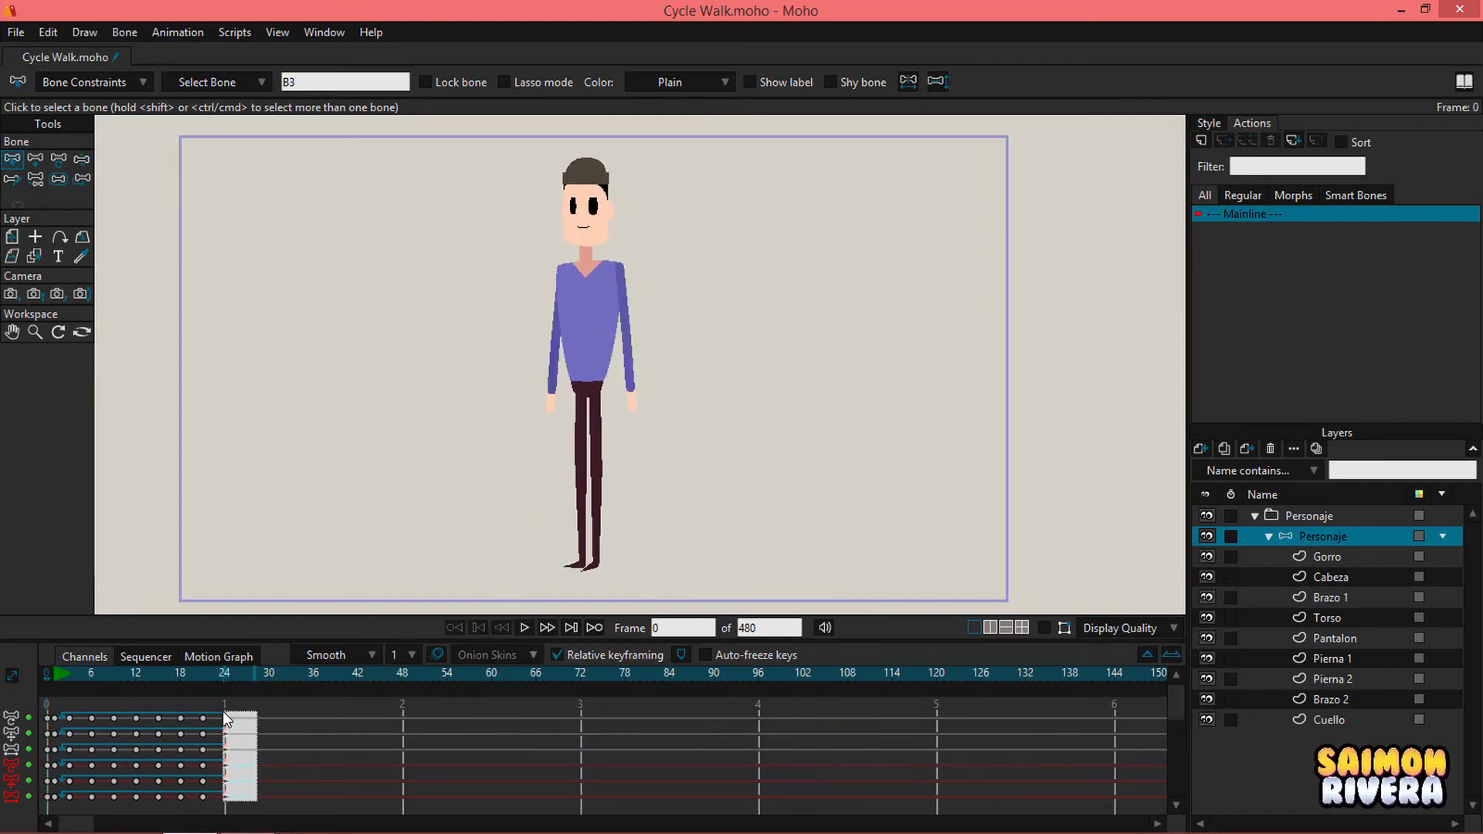
pyautogui.press('Delete')
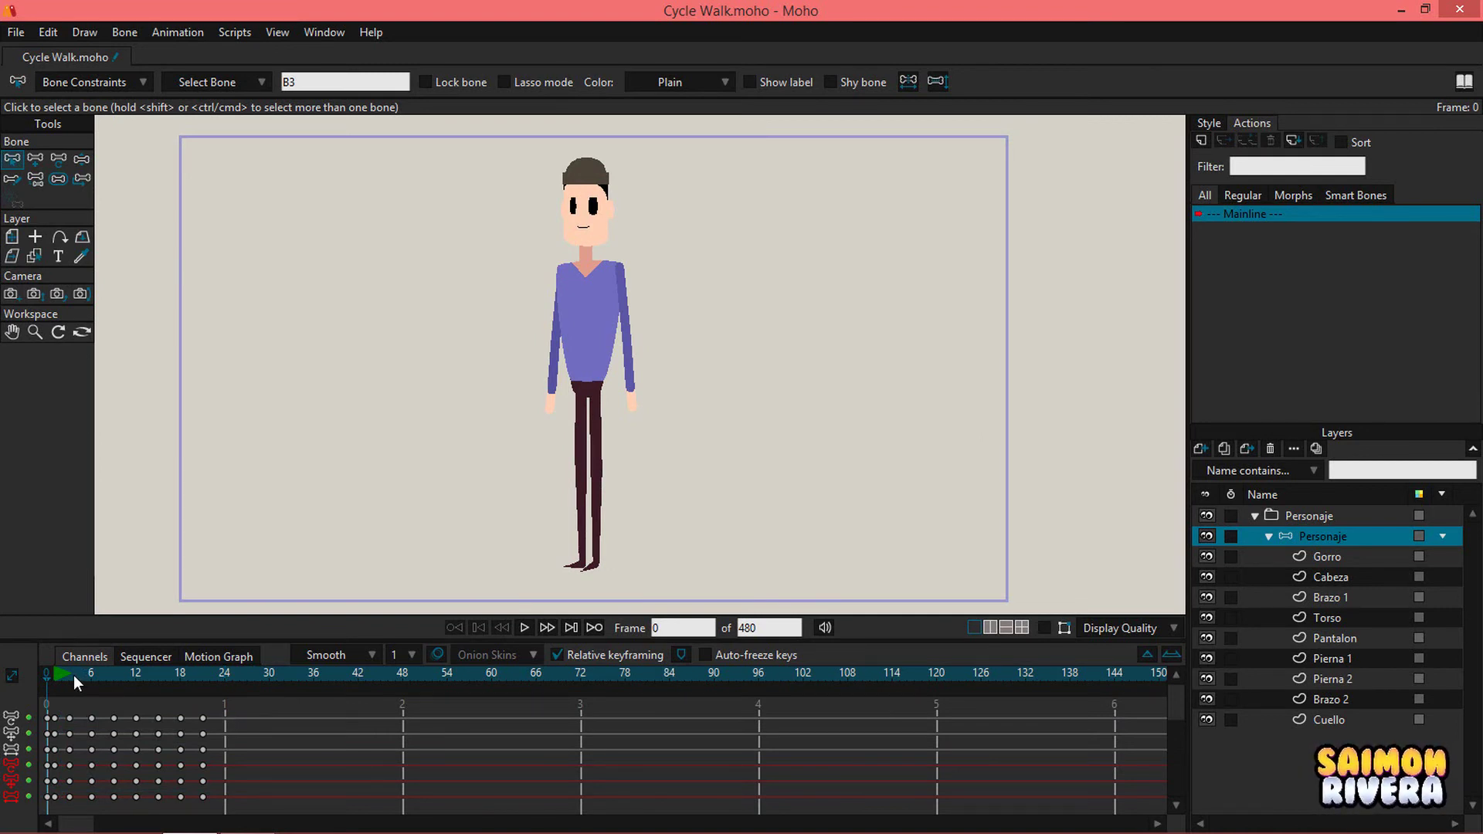
# Step: Show the bones and, at frame 3, adjust the left foot and raise the right foot slightly outward with Manipulate Bones
pyautogui.click(72, 676)
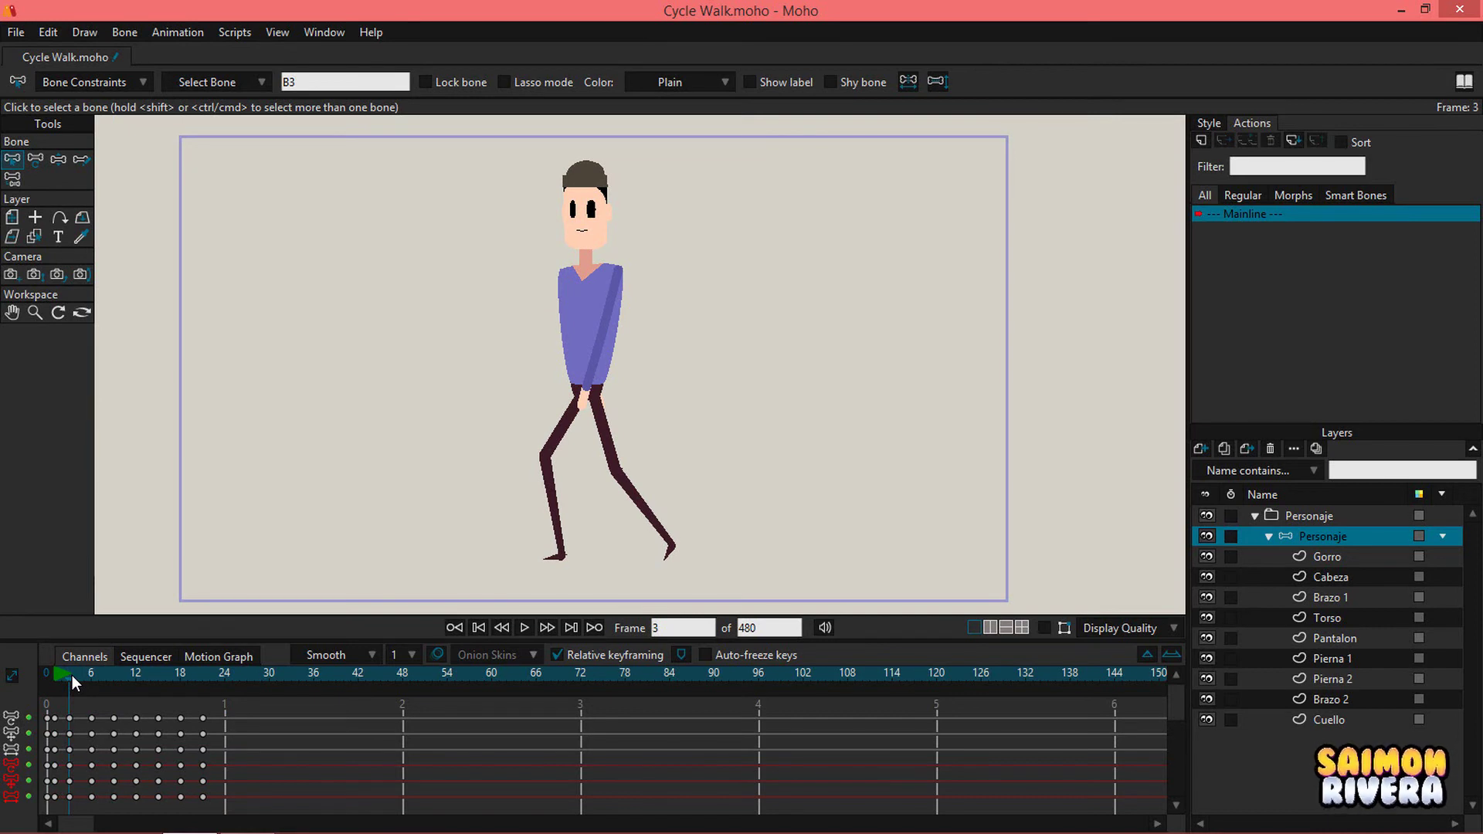
pyautogui.click(58, 159)
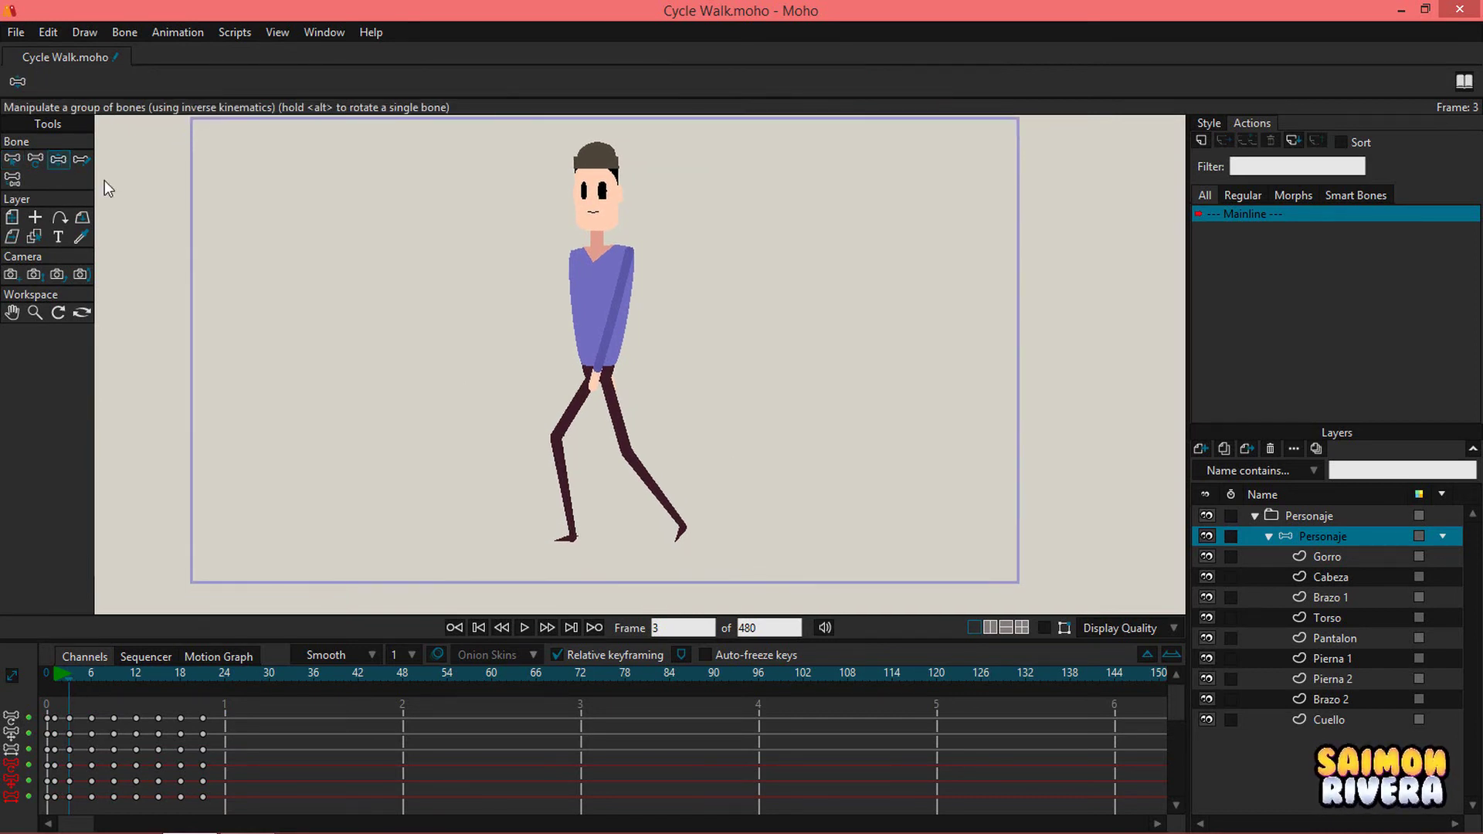
pyautogui.click(1044, 627)
pyautogui.scroll(3, 603, 494)
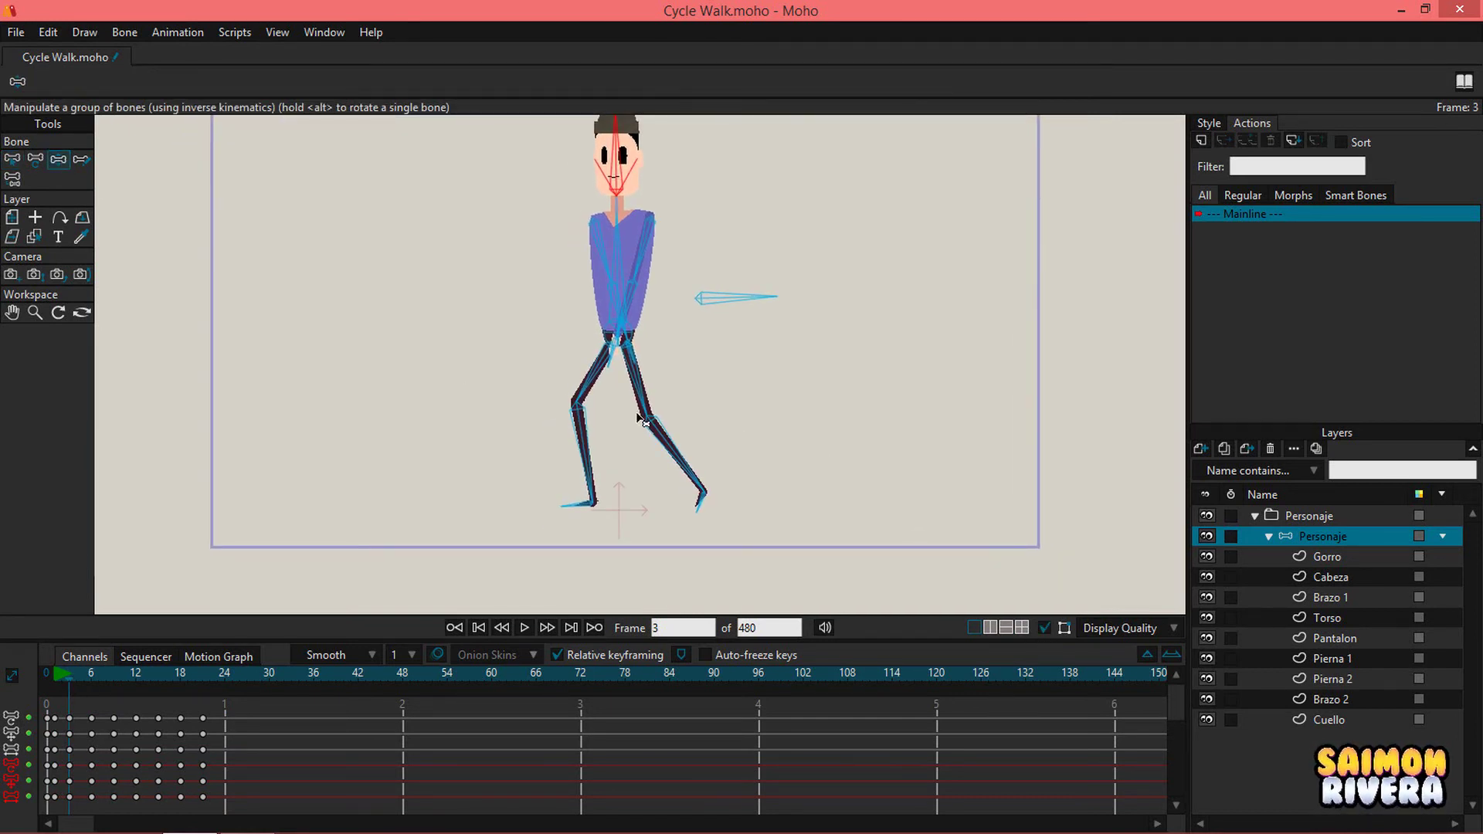
pyautogui.click(570, 494)
pyautogui.moveTo(570, 494); pyautogui.dragTo(564, 484)
pyautogui.click(519, 543)
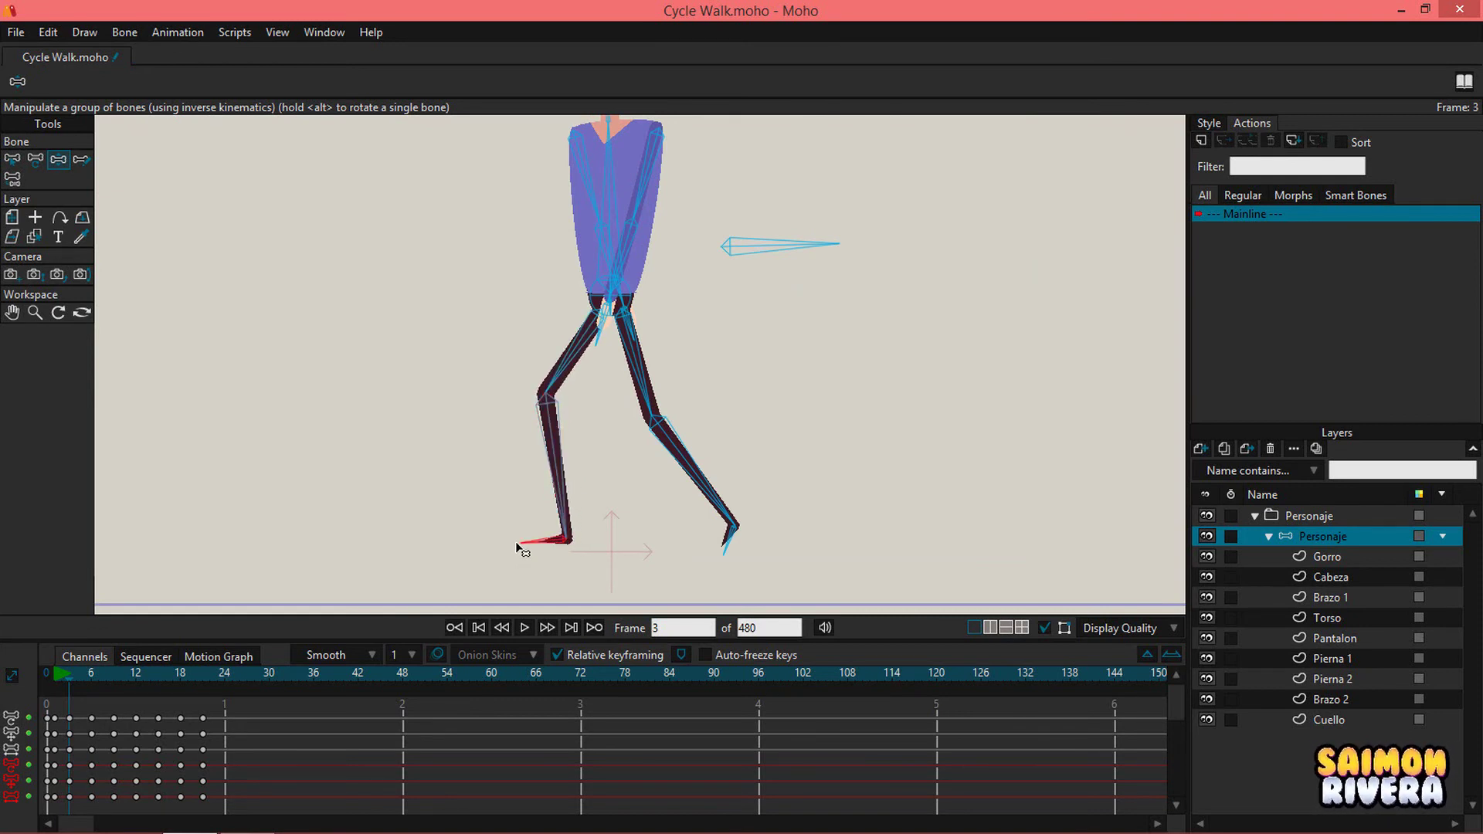
pyautogui.moveTo(516, 542); pyautogui.dragTo(517, 543)
pyautogui.moveTo(719, 550); pyautogui.dragTo(731, 540)
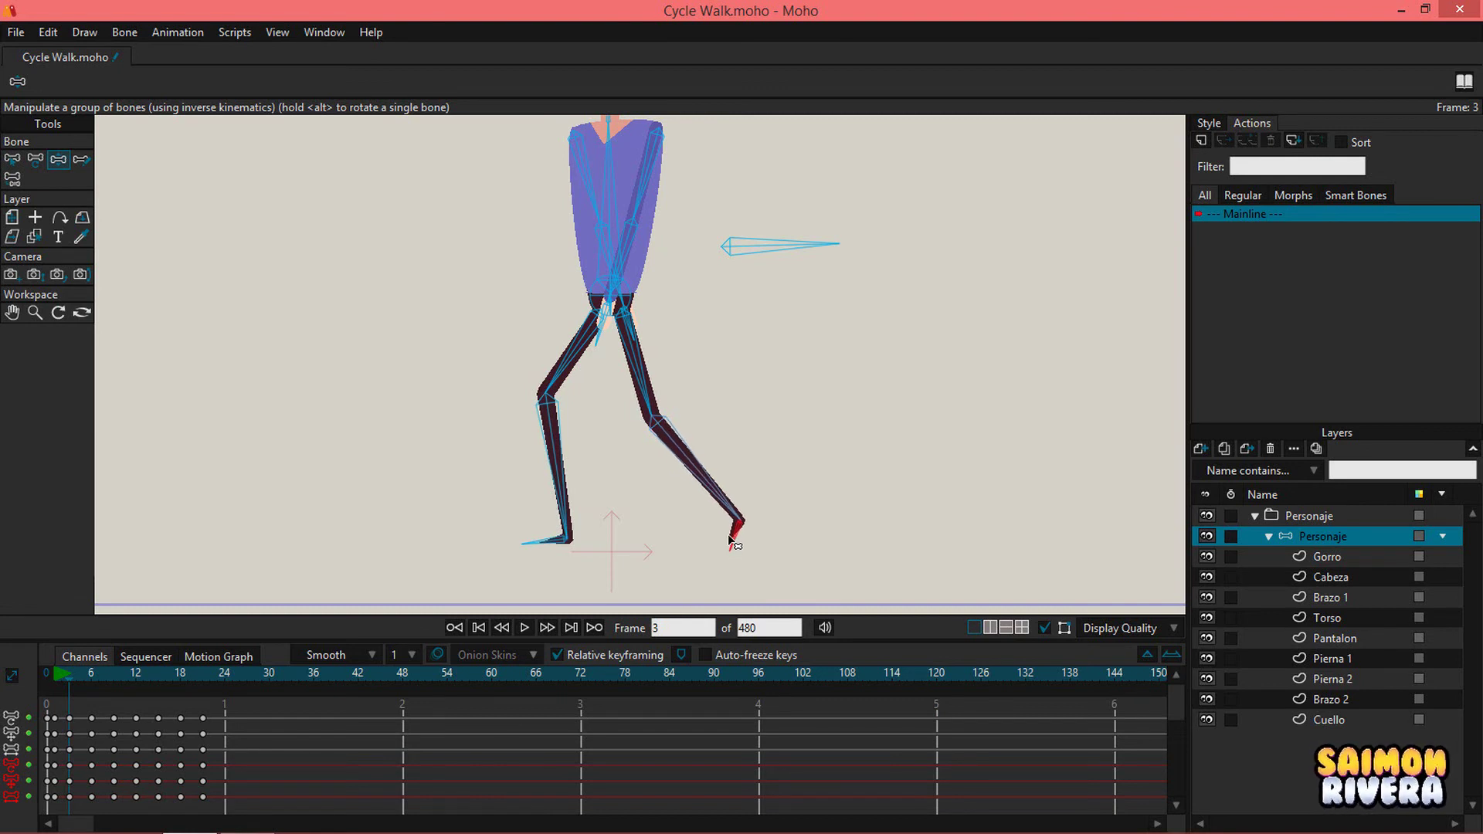
# Step: At frame 9, move the left foot inward and slightly up, and pull the right foot slightly inward with Manipulate Bones
pyautogui.click(115, 677)
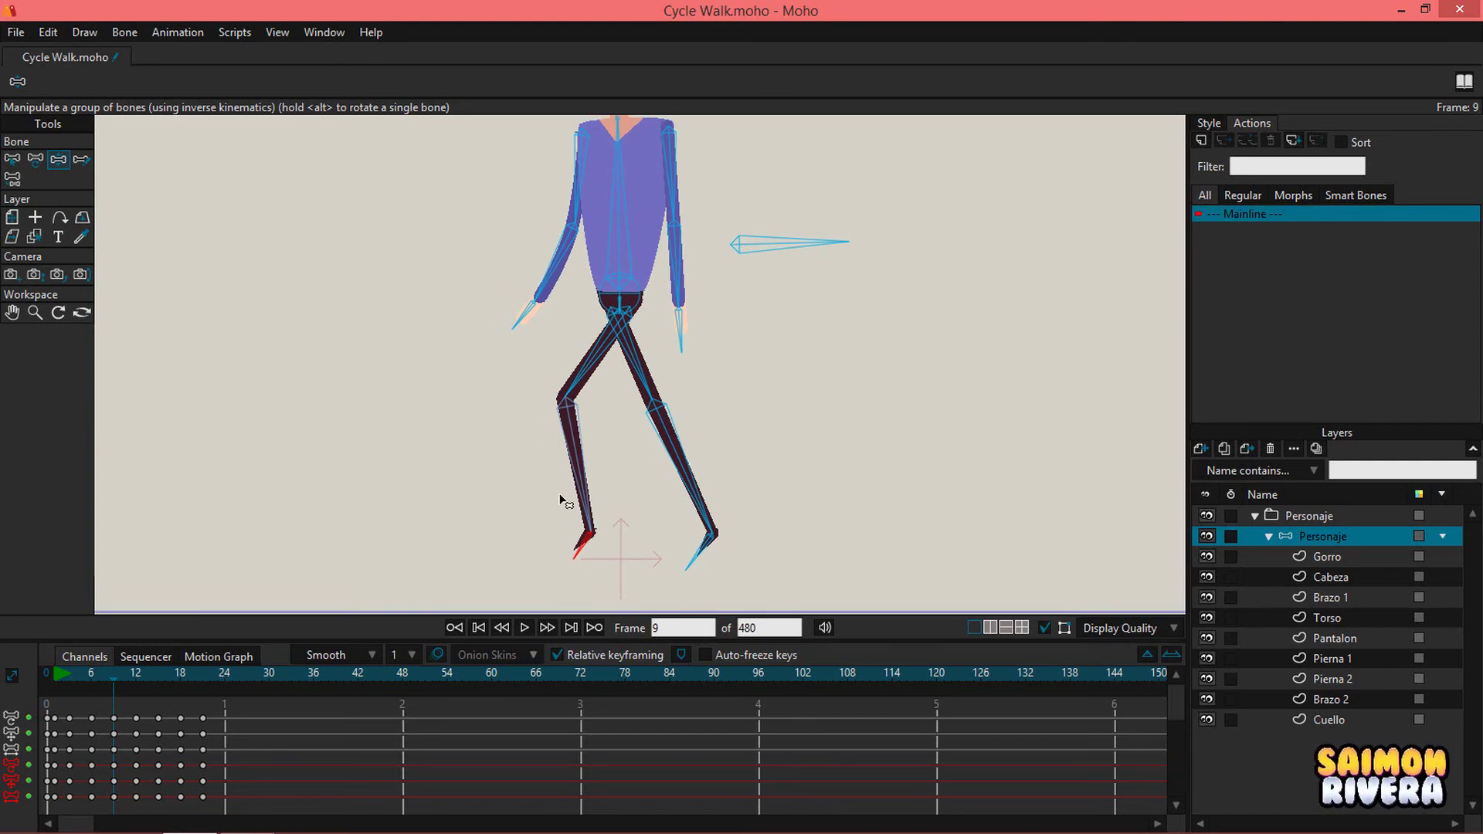
pyautogui.moveTo(560, 500); pyautogui.dragTo(593, 559)
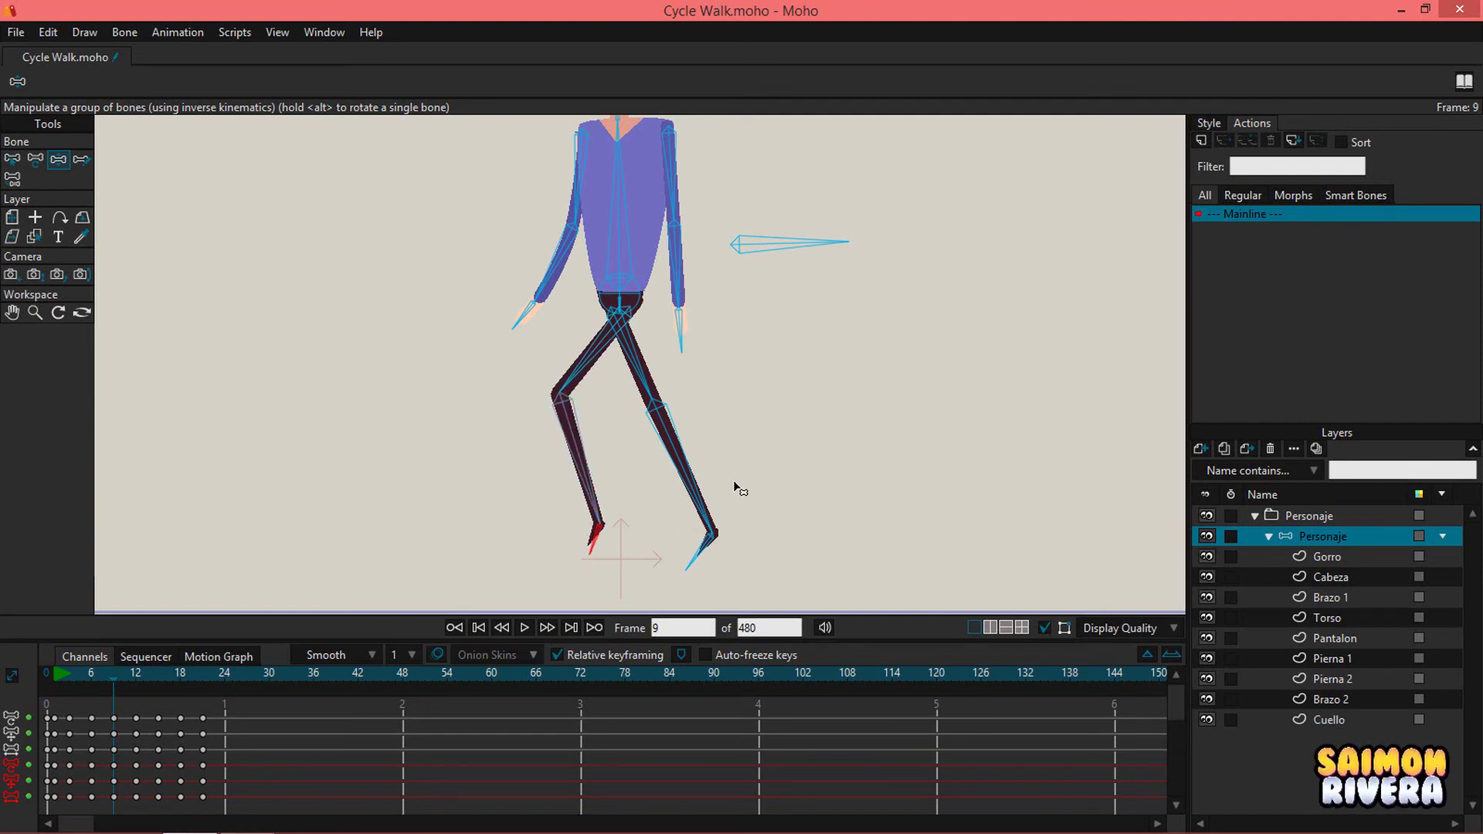
pyautogui.moveTo(708, 558); pyautogui.dragTo(694, 551)
# Step: At frame 15, adjust the left shin and foot, and pull the right leg and foot slightly inward with Manipulate Bones
pyautogui.click(156, 674)
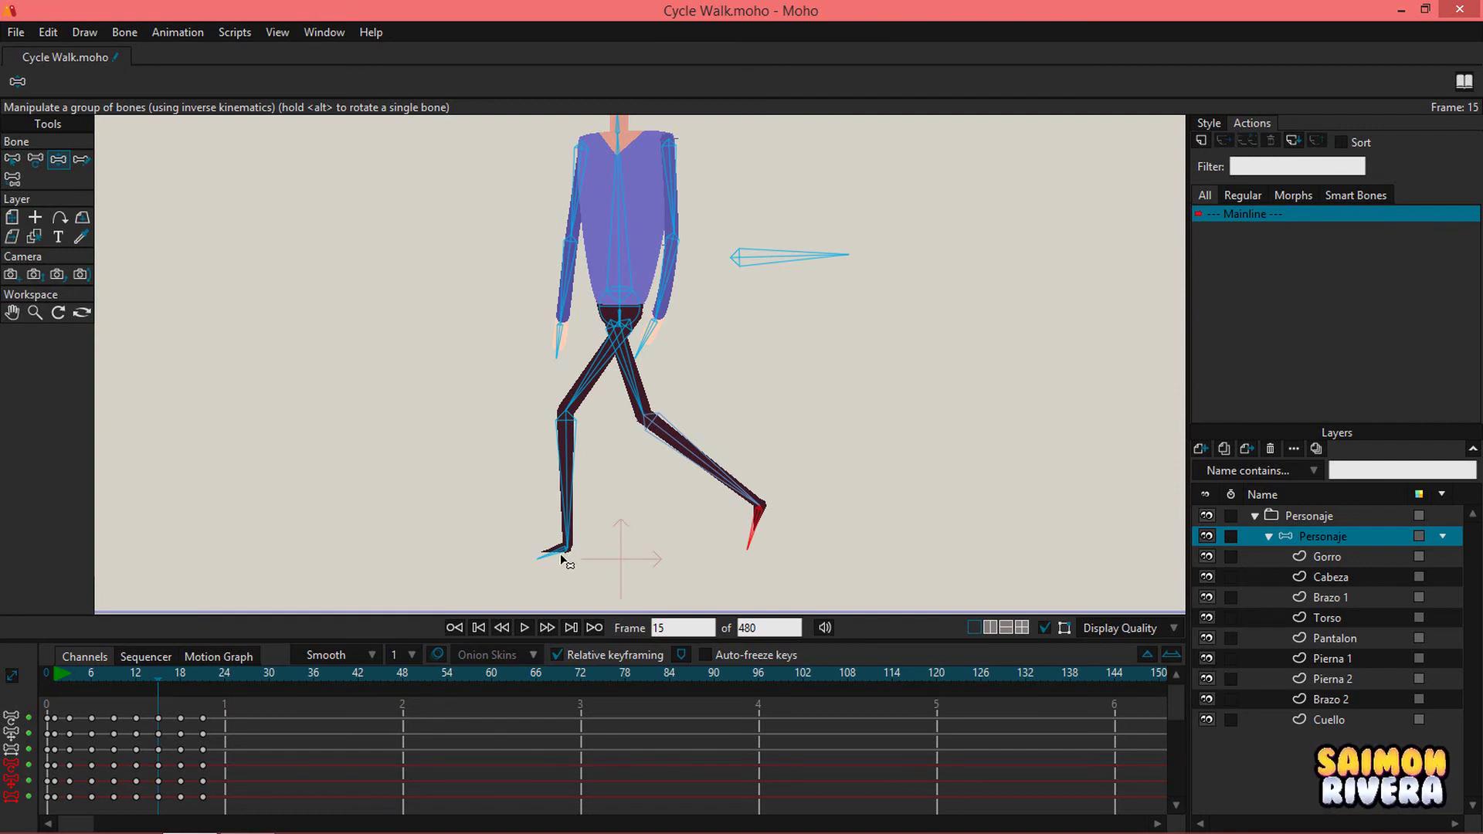
pyautogui.moveTo(541, 557); pyautogui.dragTo(570, 535)
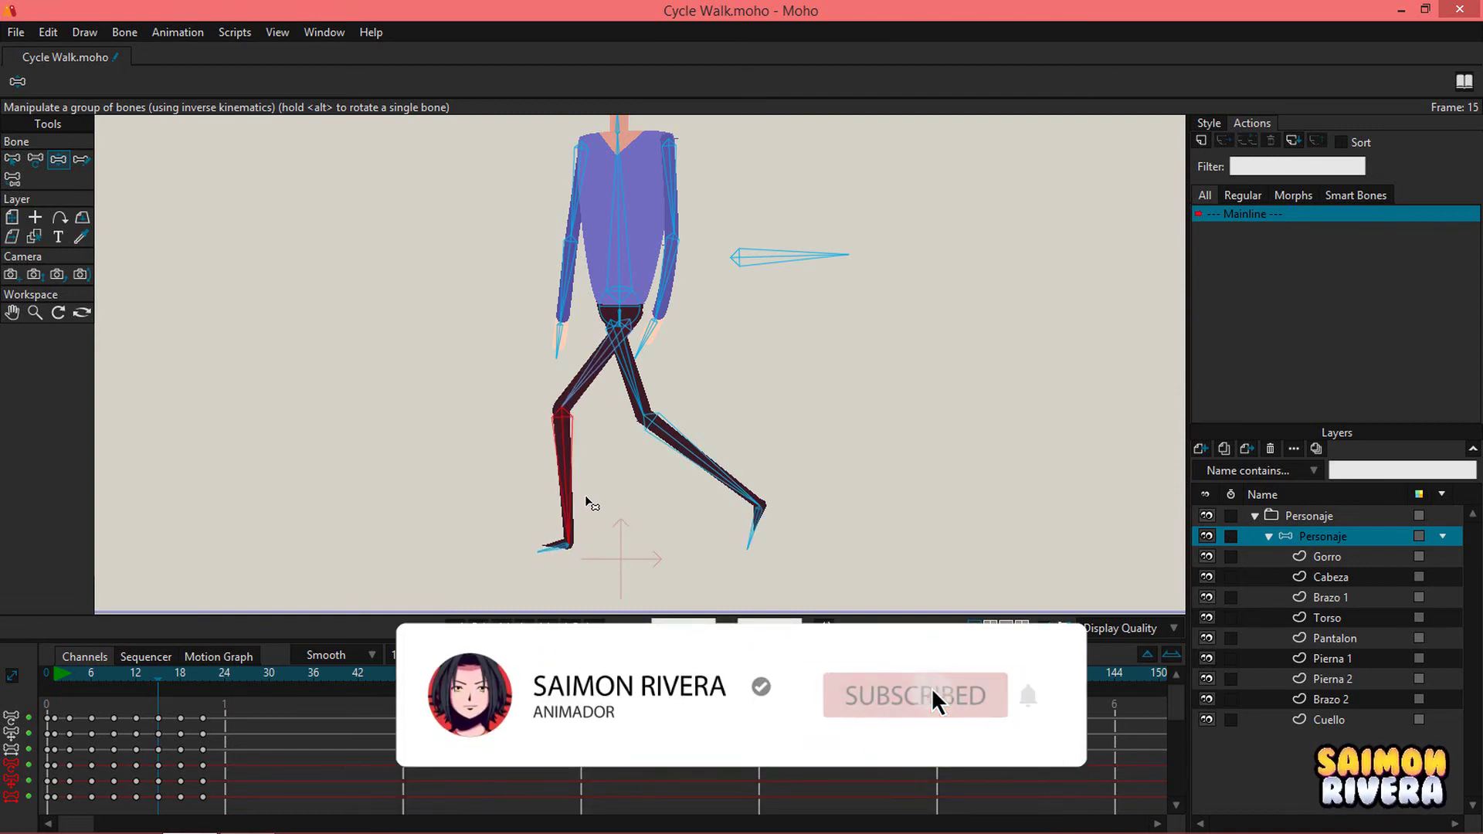
pyautogui.click(558, 548)
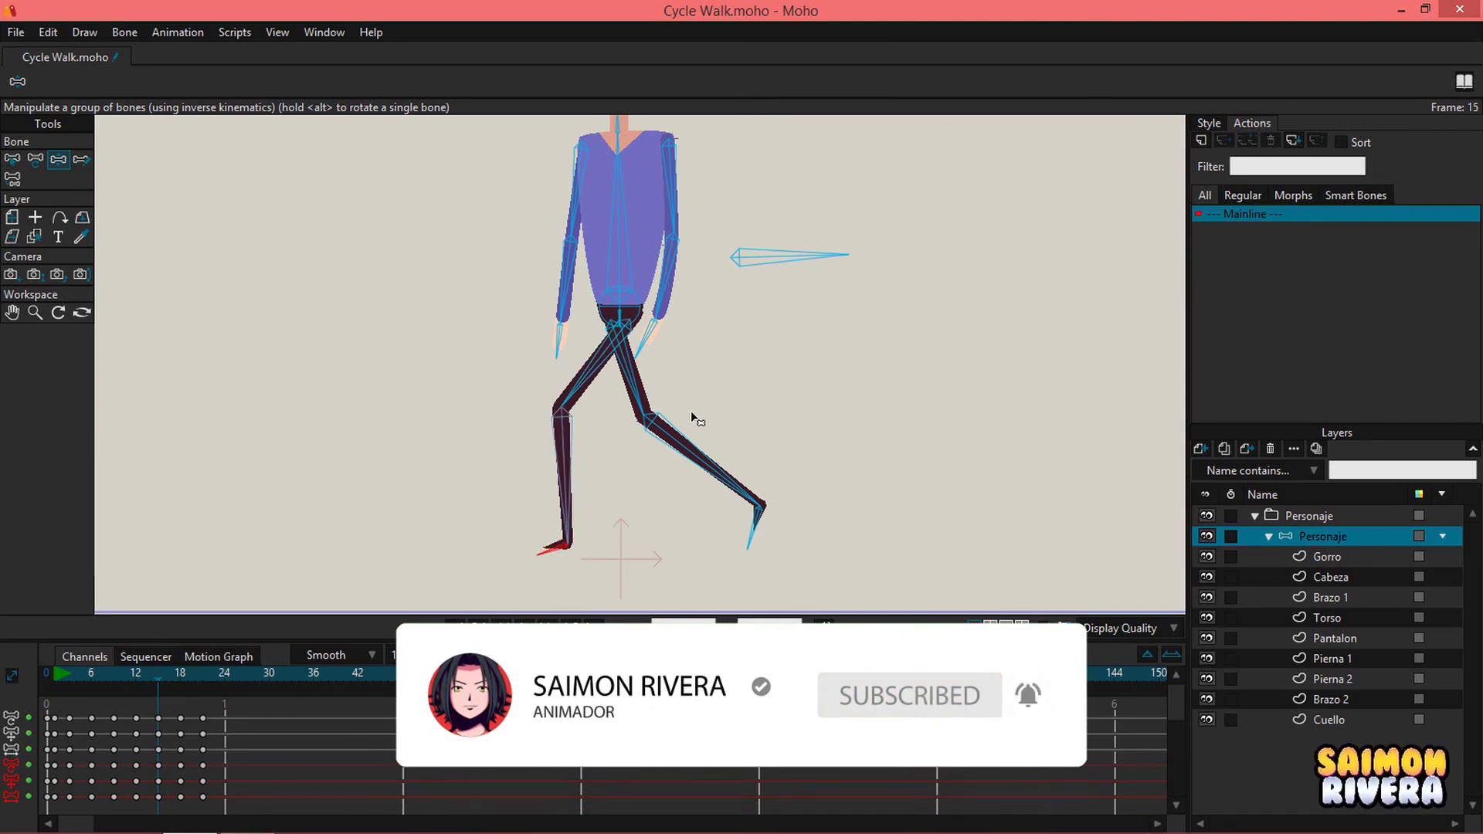
pyautogui.click(643, 372)
pyautogui.hotkey('ctrl', 'z')
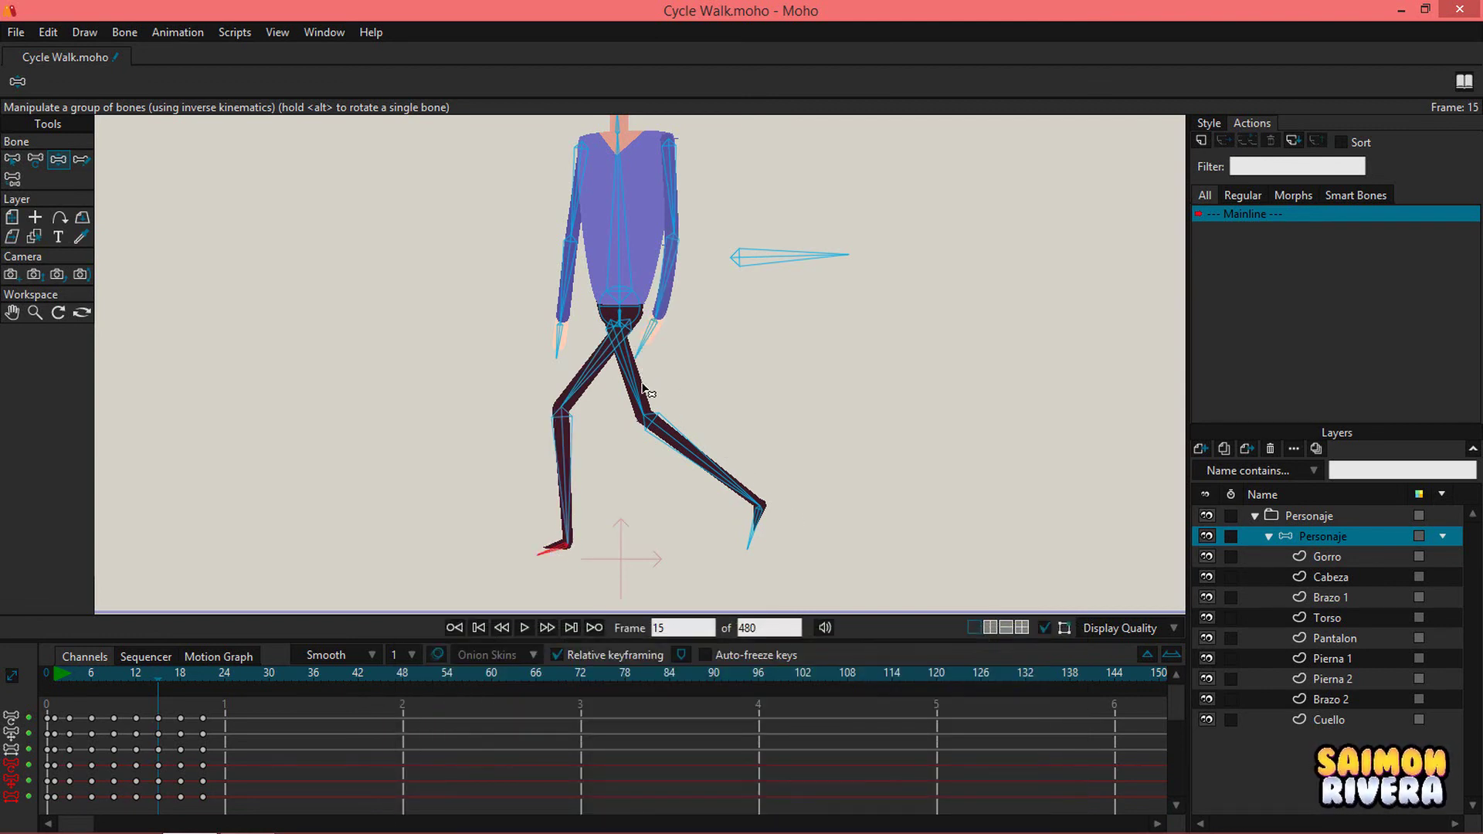
pyautogui.moveTo(692, 442); pyautogui.dragTo(673, 426)
pyautogui.click(741, 553)
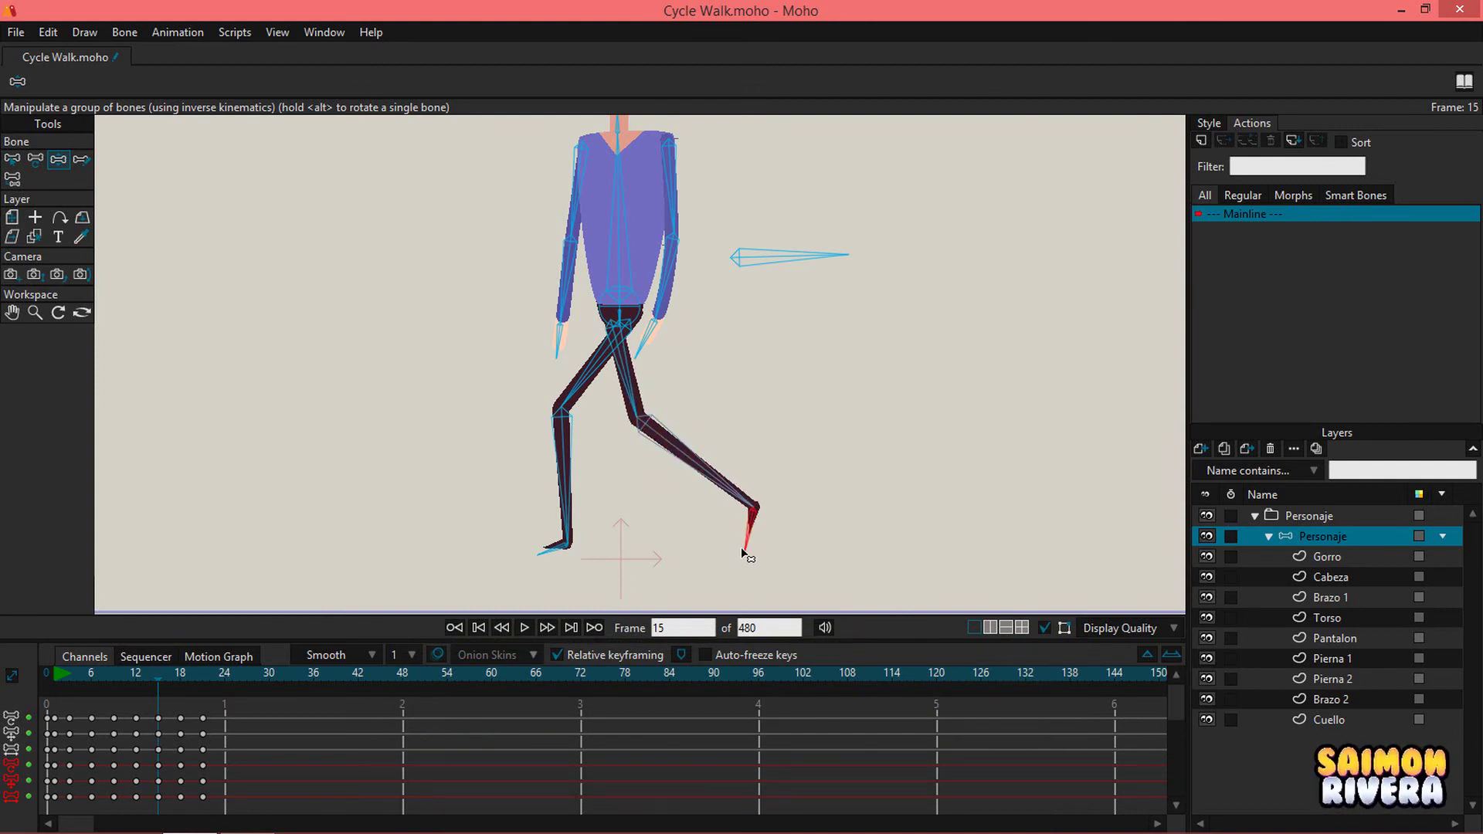
pyautogui.moveTo(742, 553); pyautogui.dragTo(713, 553)
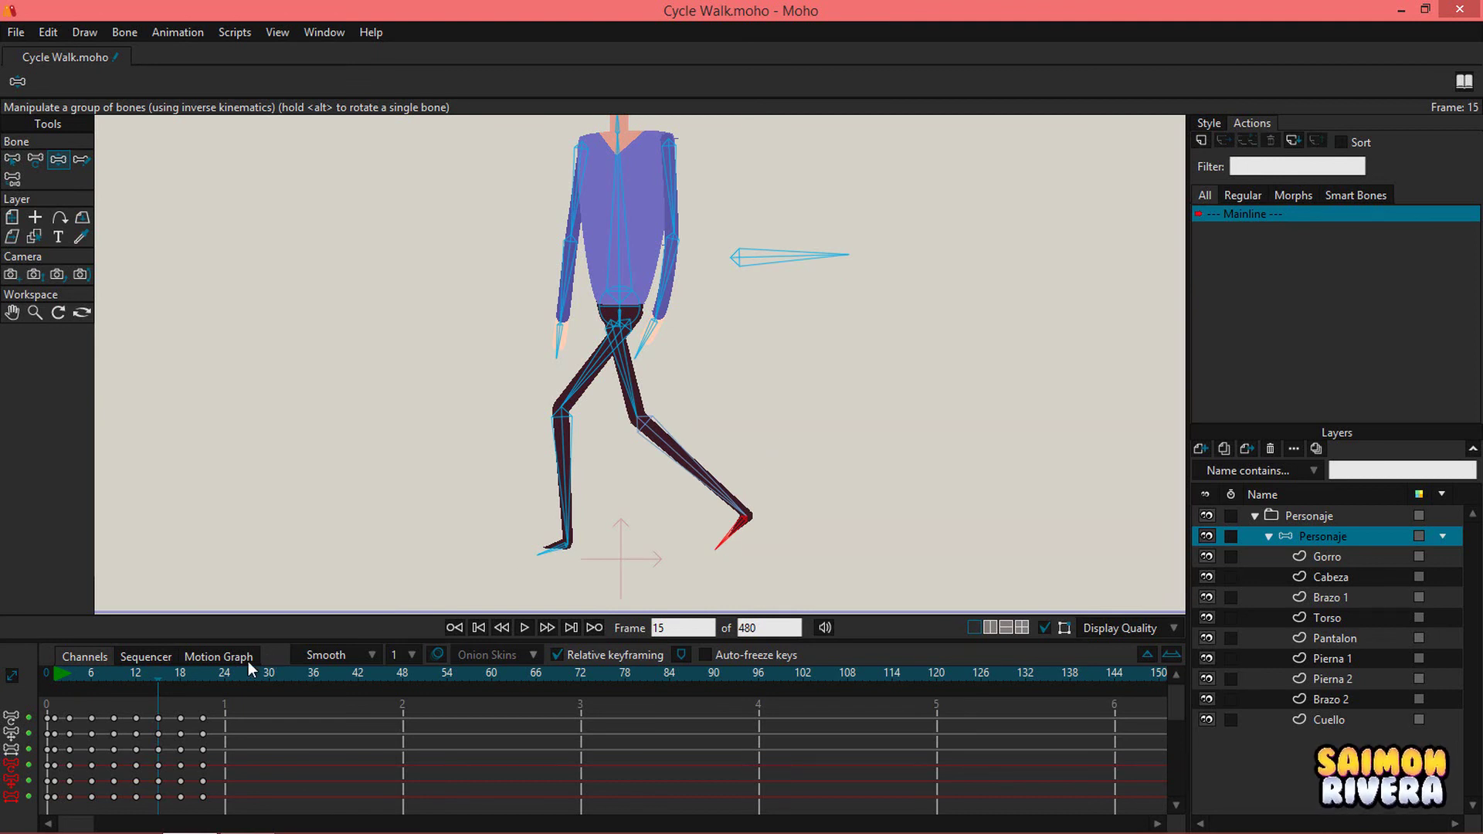
# Step: At frame 21, move the right shin slightly inward, tilt its foot, and adjust the left shin and foot
pyautogui.click(202, 678)
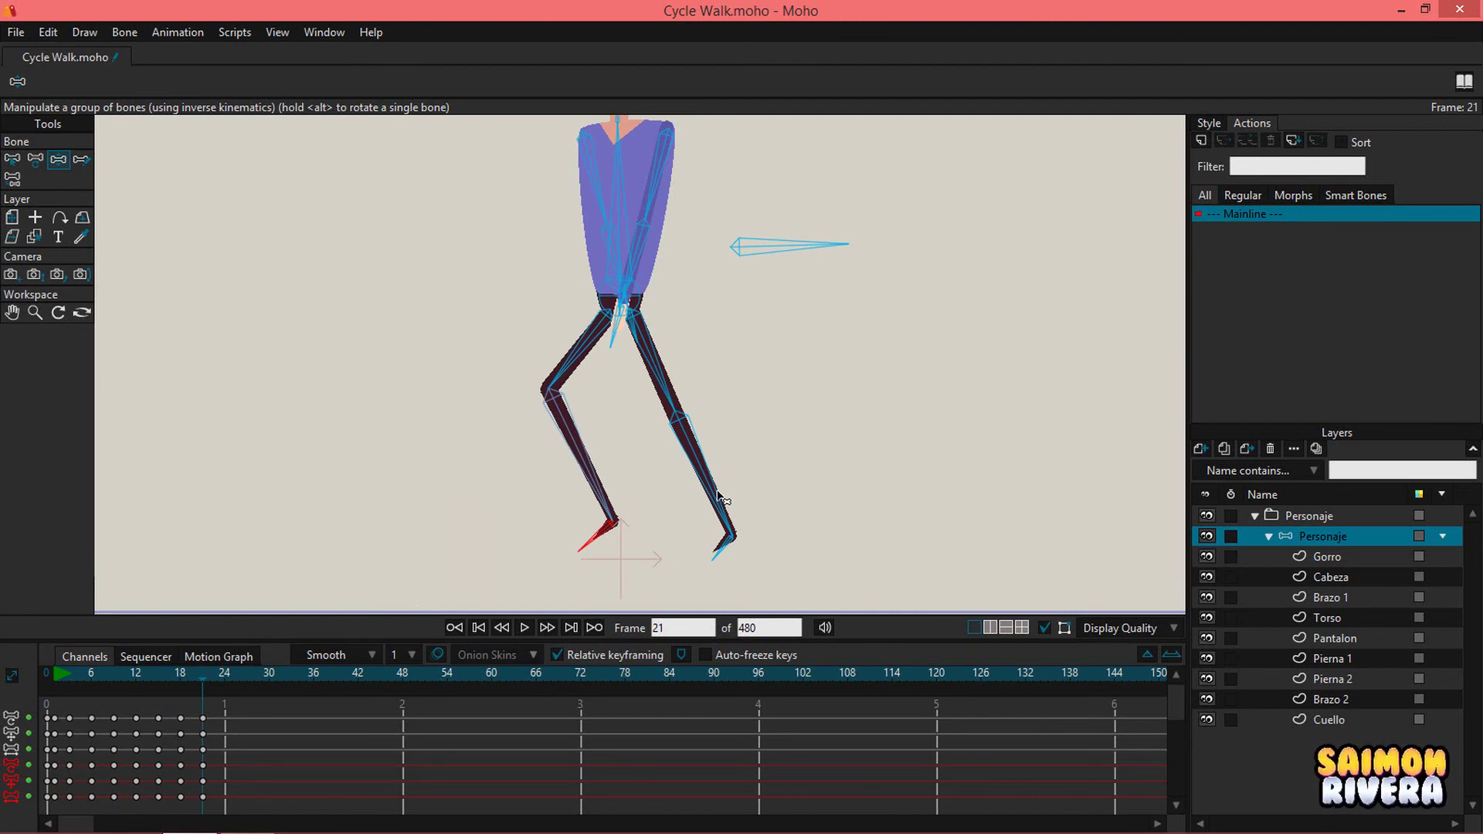
pyautogui.moveTo(719, 489); pyautogui.dragTo(728, 525)
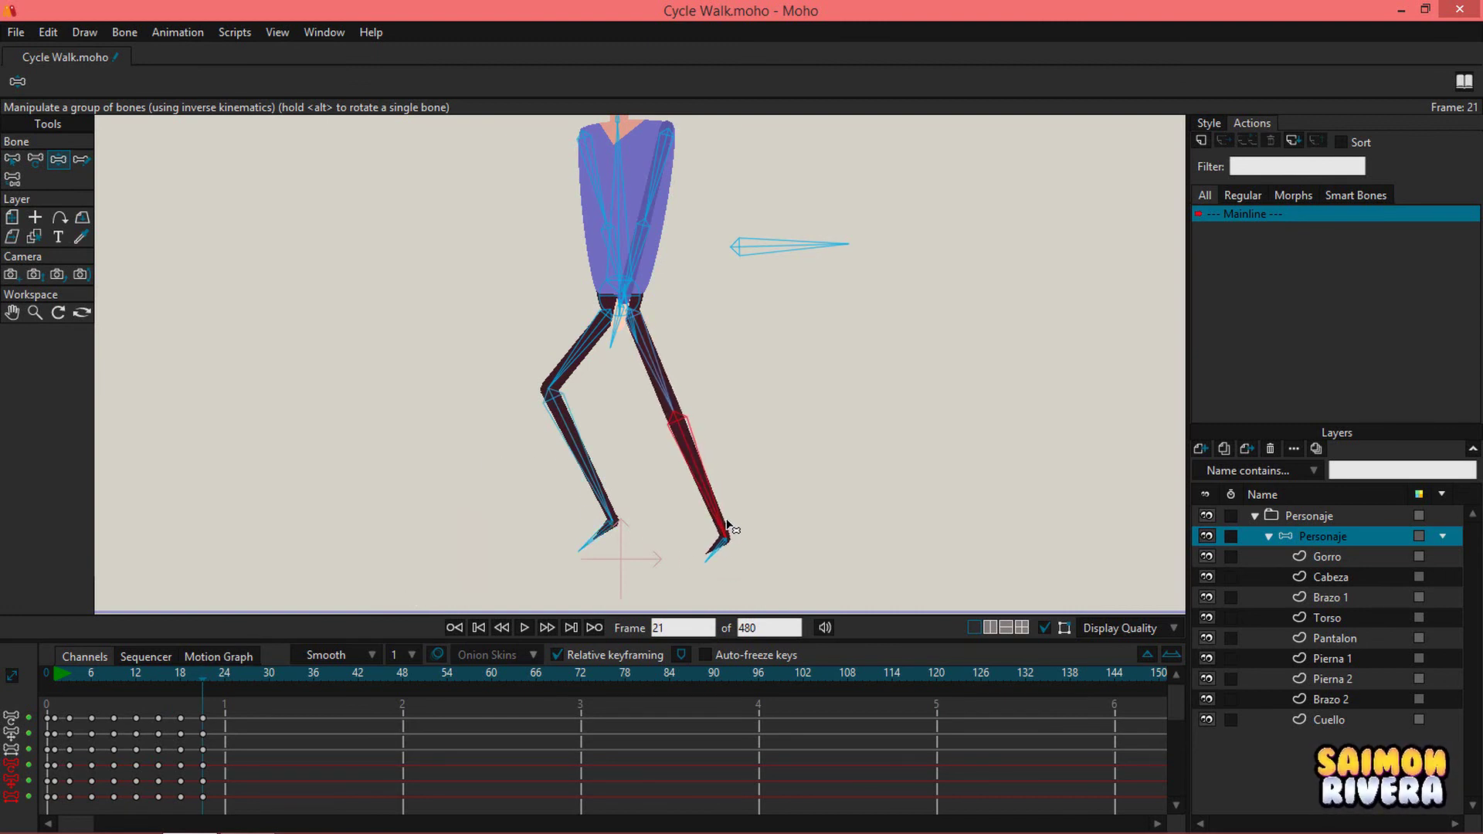
pyautogui.click(706, 557)
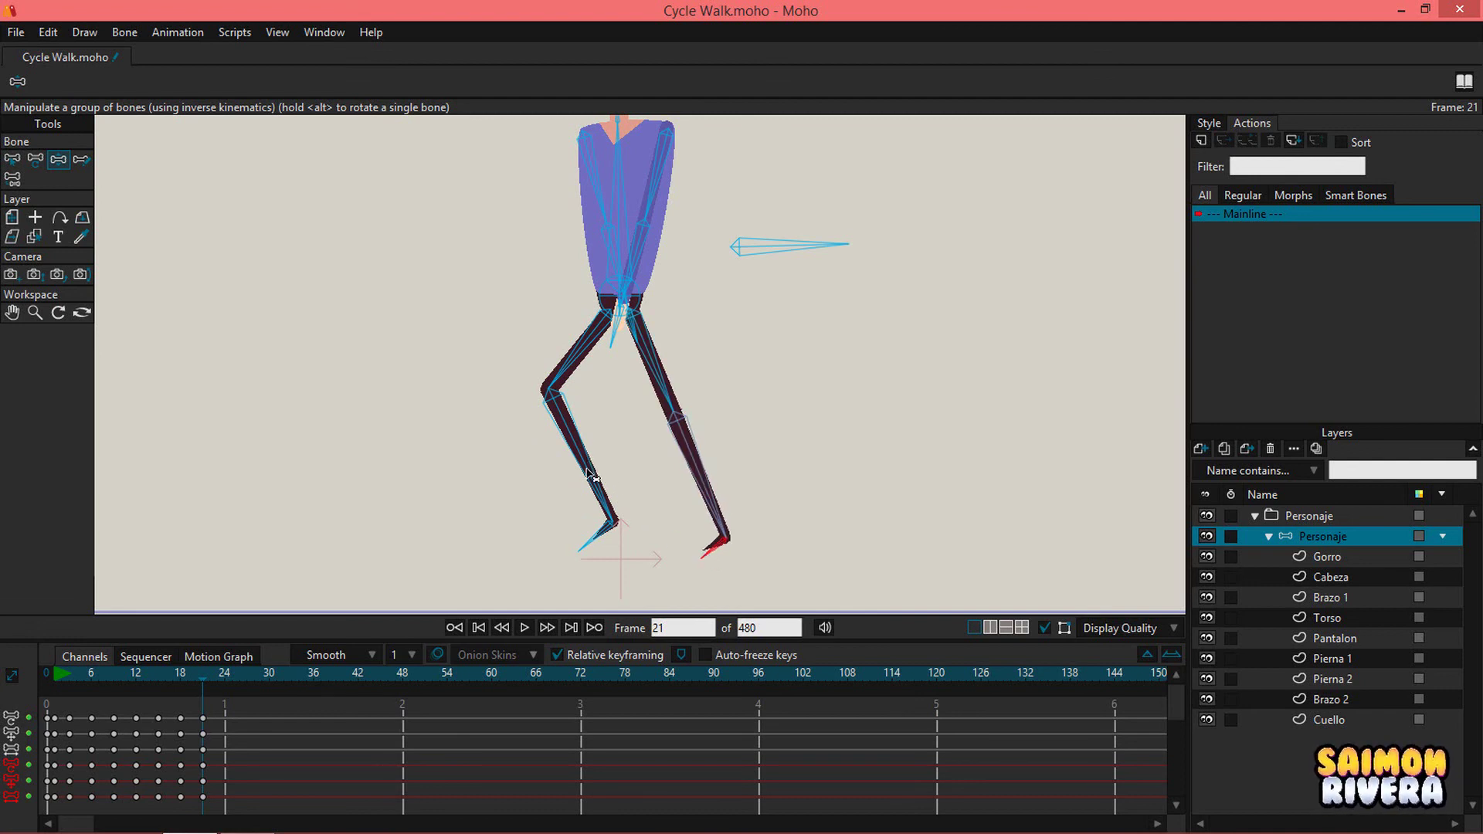
pyautogui.moveTo(588, 470); pyautogui.dragTo(594, 459)
pyautogui.click(607, 530)
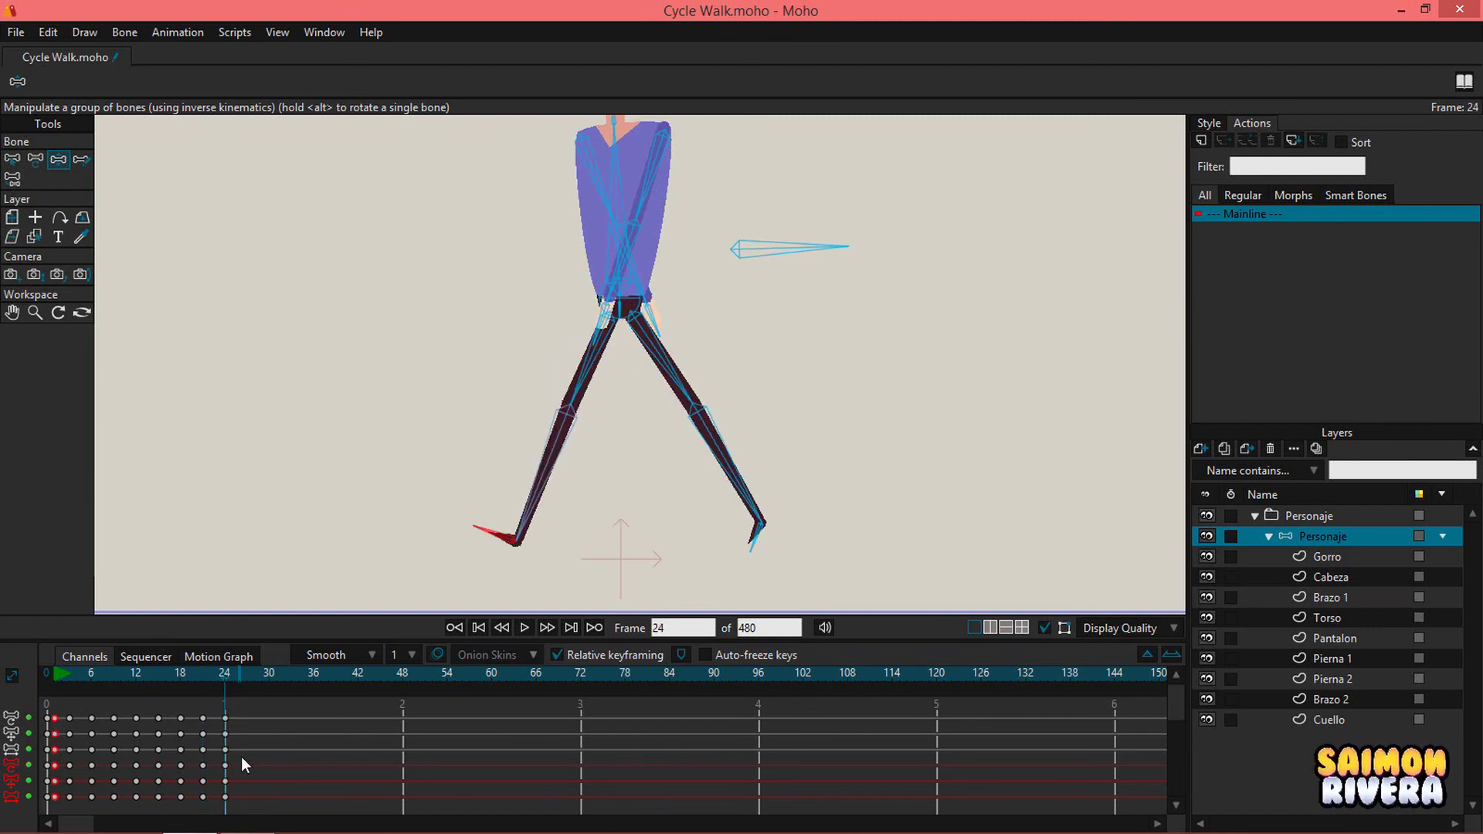
# Step: Set the Personaje bone layer's frame 24 keyframes to Cycle interpolation returning to absolute frame 2
pyautogui.moveTo(235, 753); pyautogui.dragTo(218, 713)
pyautogui.rightClick(225, 718)
pyautogui.click(252, 696)
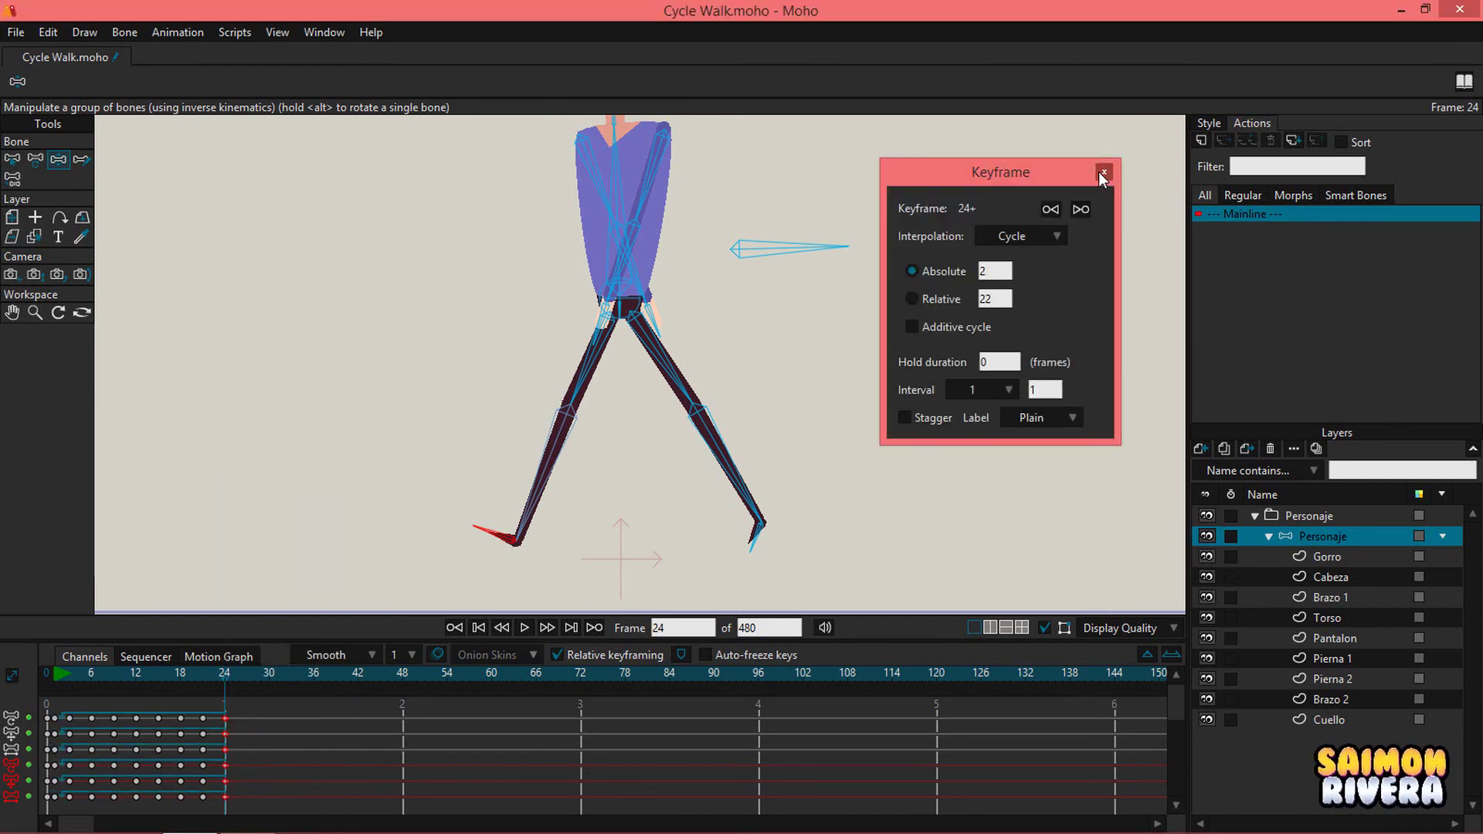
pyautogui.click(1100, 171)
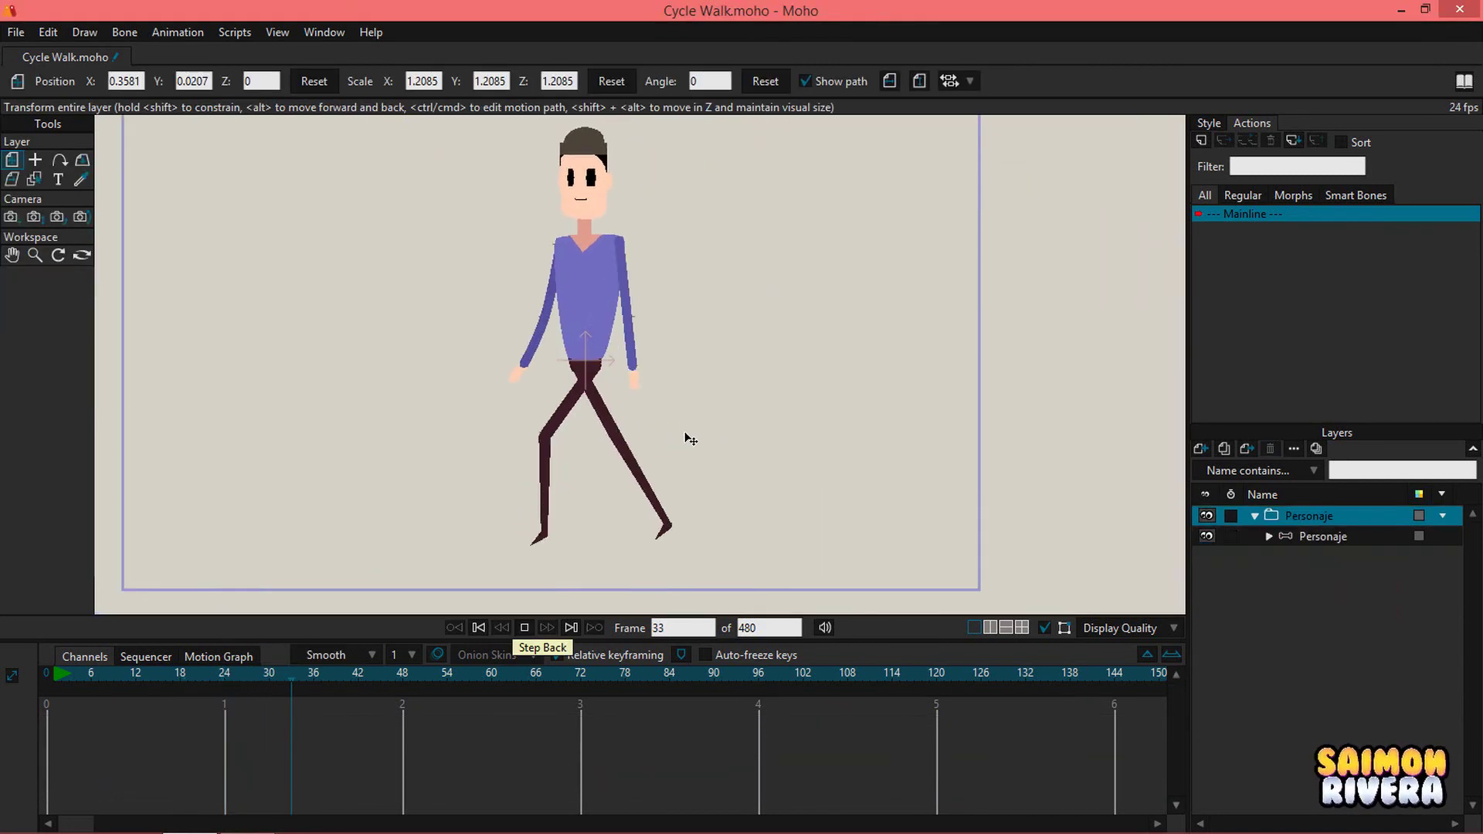
# Step: Play the walk cycle with the Personaje group selected and examine the refined leg and foot motion
pyautogui.scroll(-2, 685, 433)
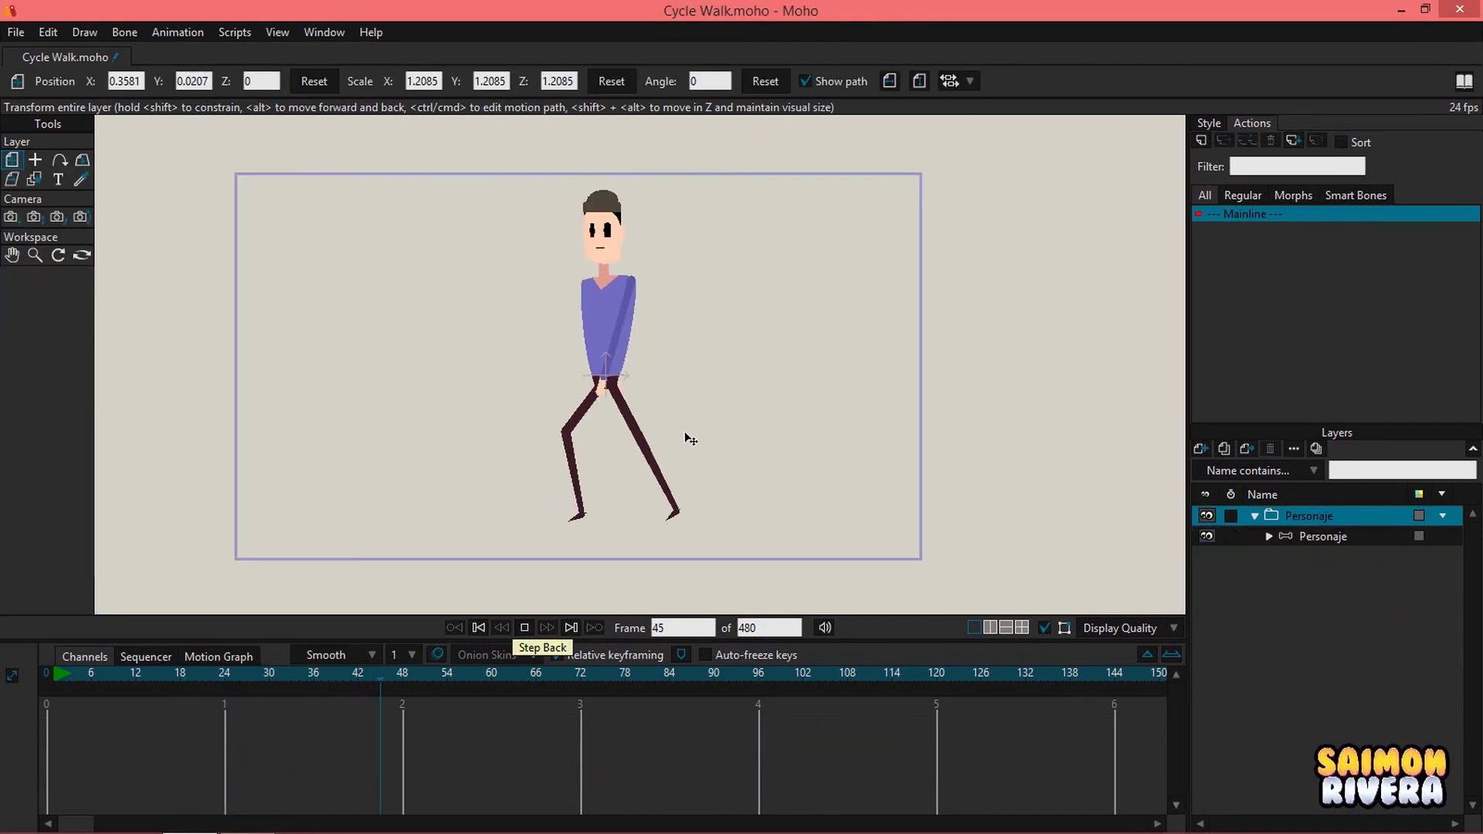
pyautogui.scroll(1, 688, 435)
pyautogui.scroll(1, 693, 446)
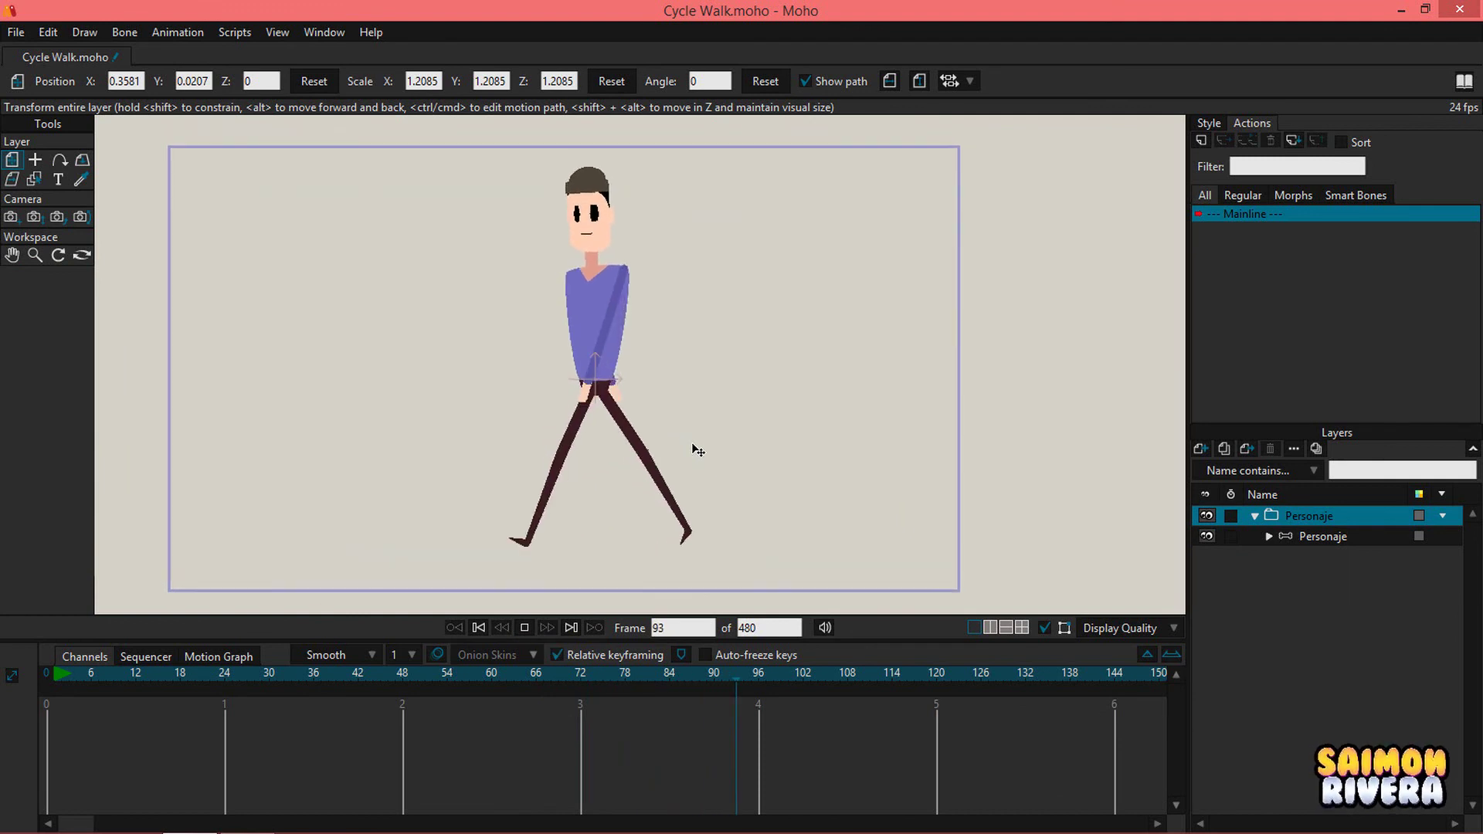